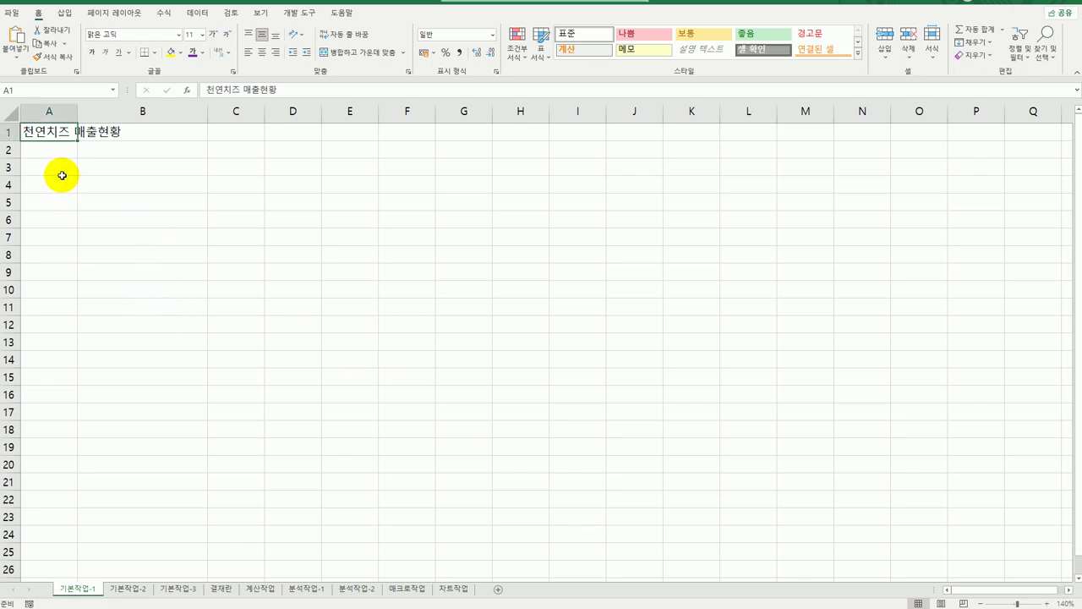
left_click_drag(60, 169, 469, 305)
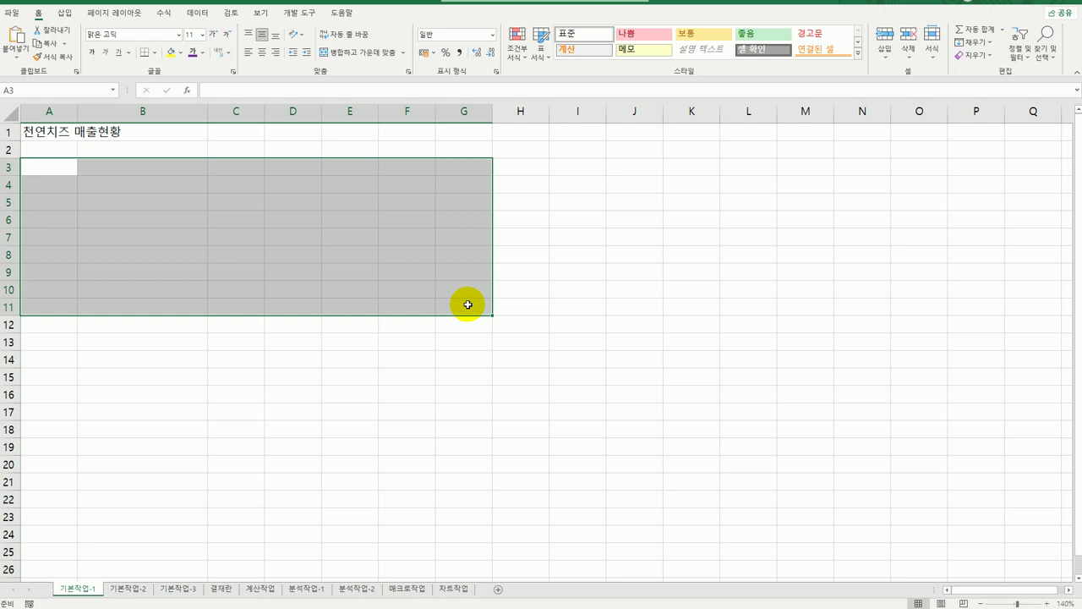
Step: On the 기본작업-2 sheet, set title range A1:I1 to merged cells with horizontal and vertical alignment both 가운데 (center)
left_click(149, 593)
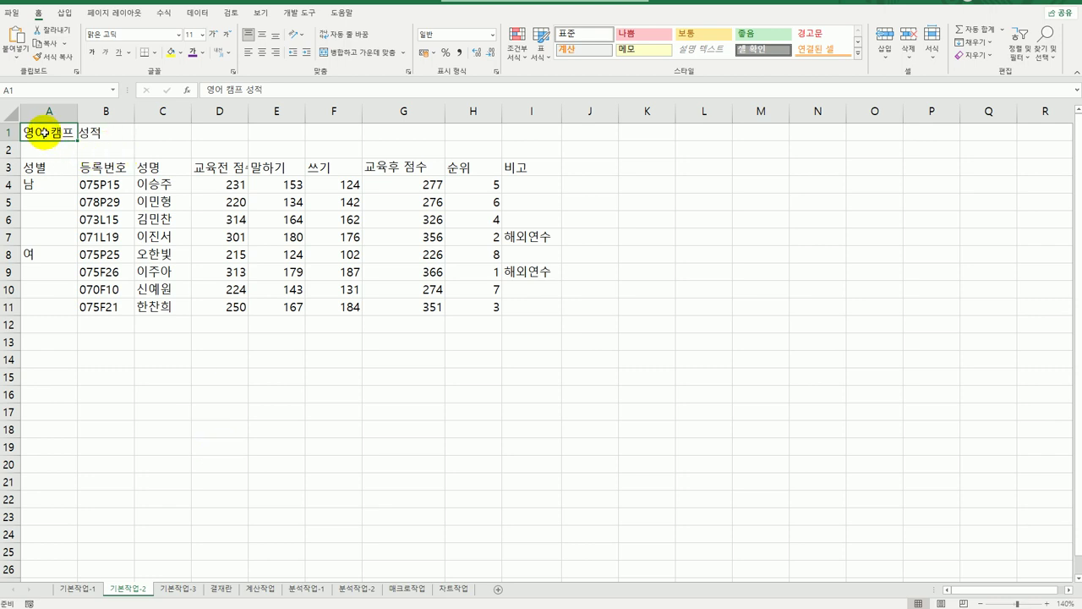
left_click_drag(43, 133, 508, 133)
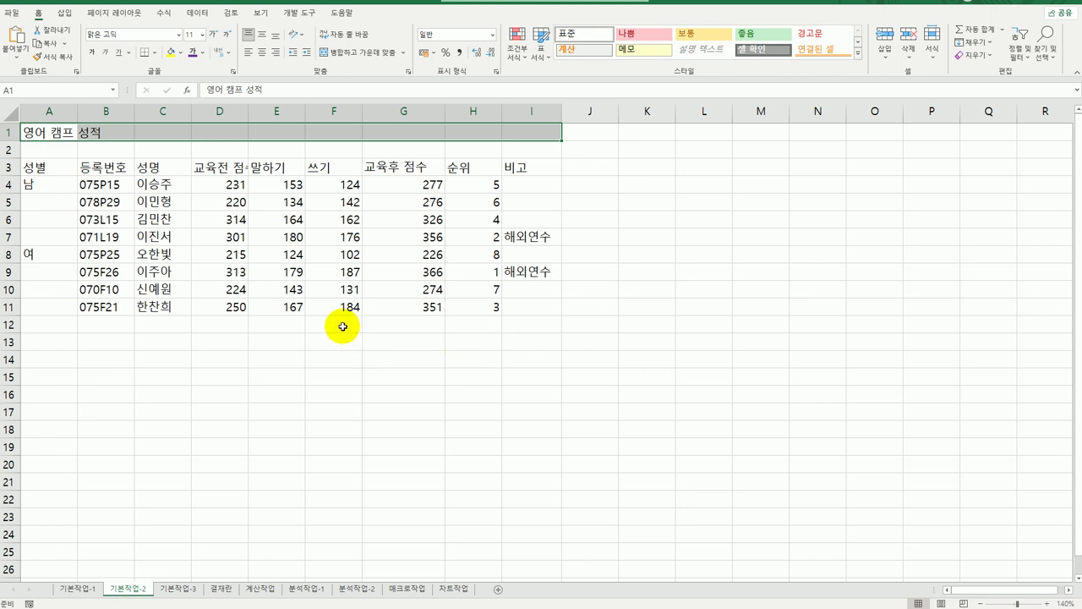
right_click(200, 133)
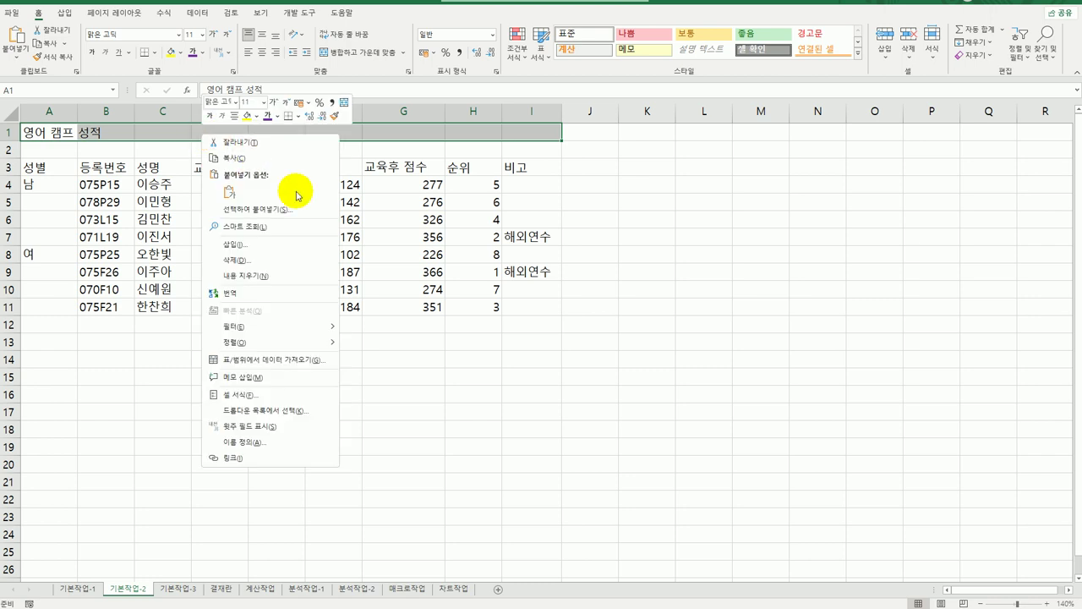
left_click(293, 395)
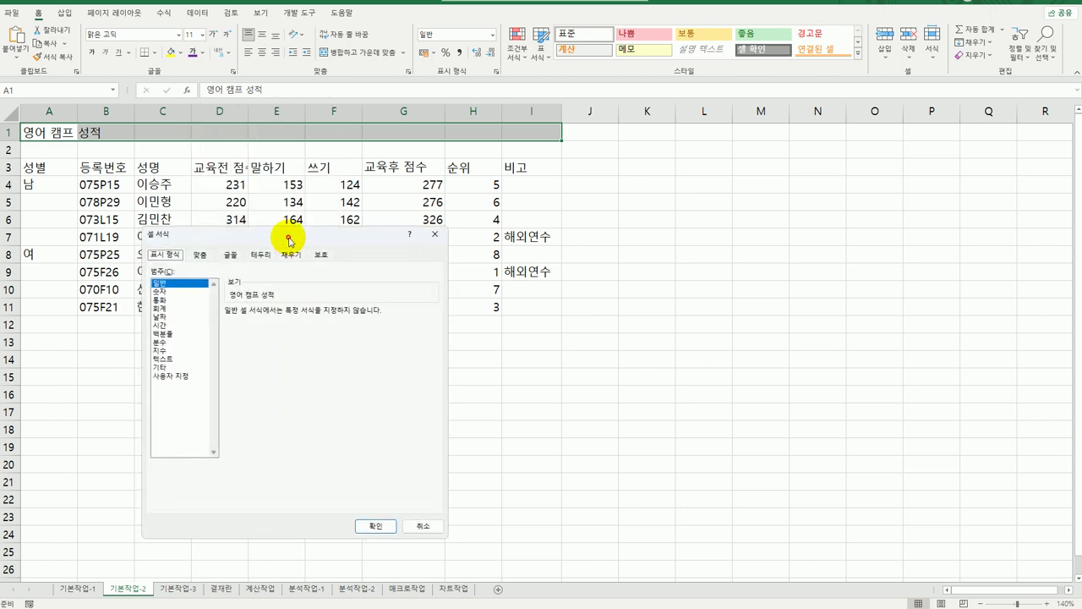
left_click_drag(290, 223, 745, 155)
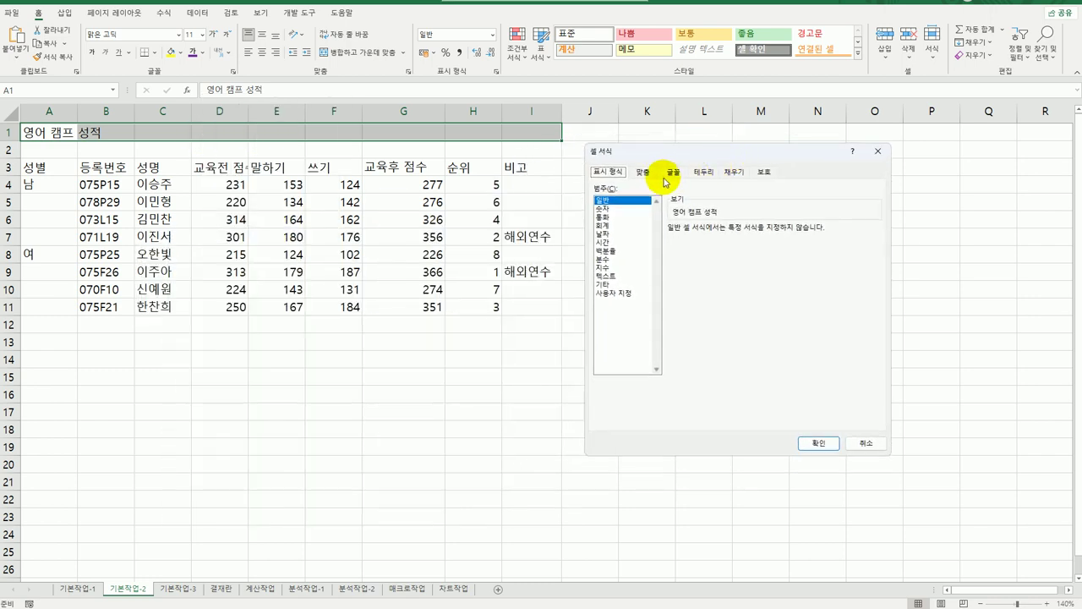
left_click(644, 172)
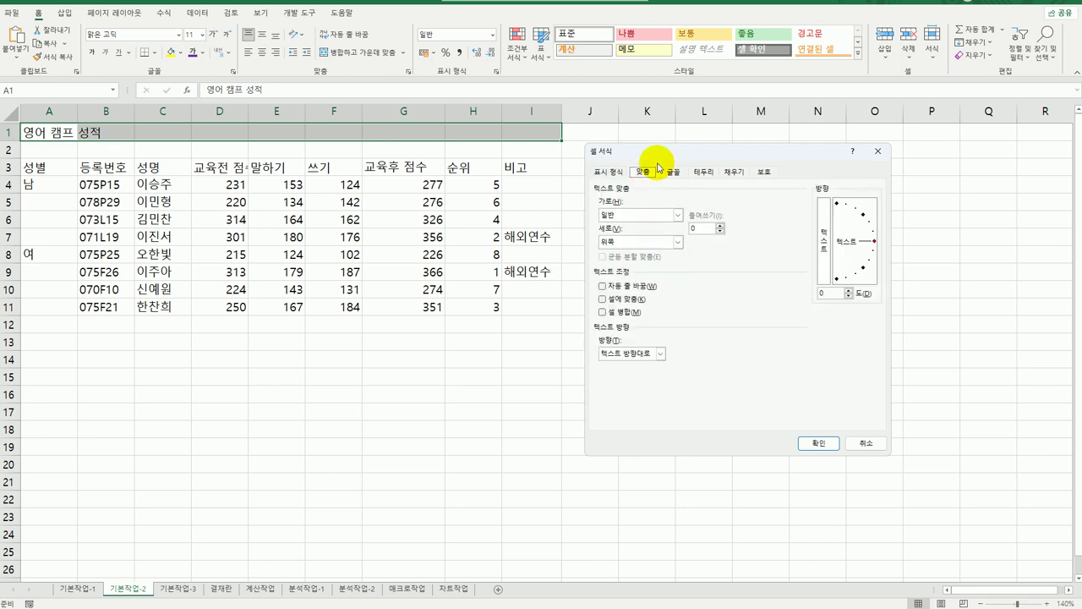
left_click(604, 312)
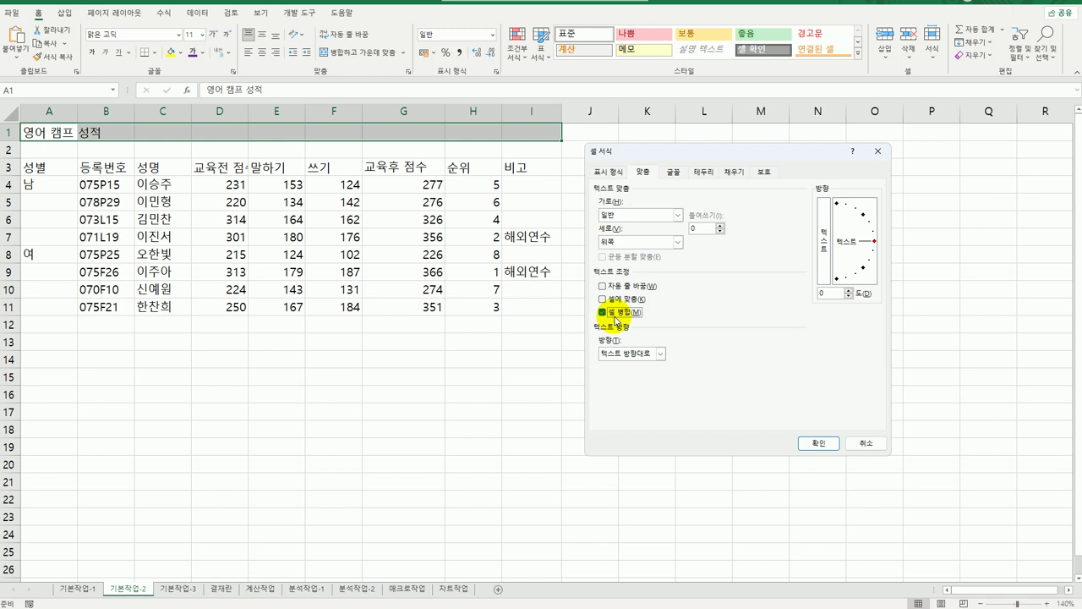
left_click(647, 215)
left_click(644, 245)
left_click(634, 242)
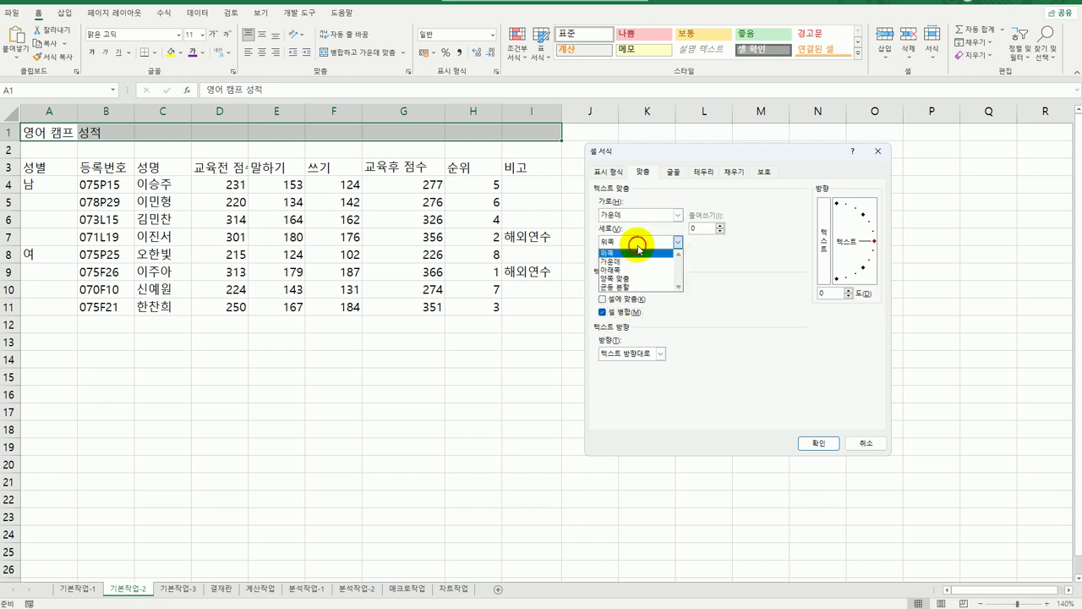
left_click(635, 263)
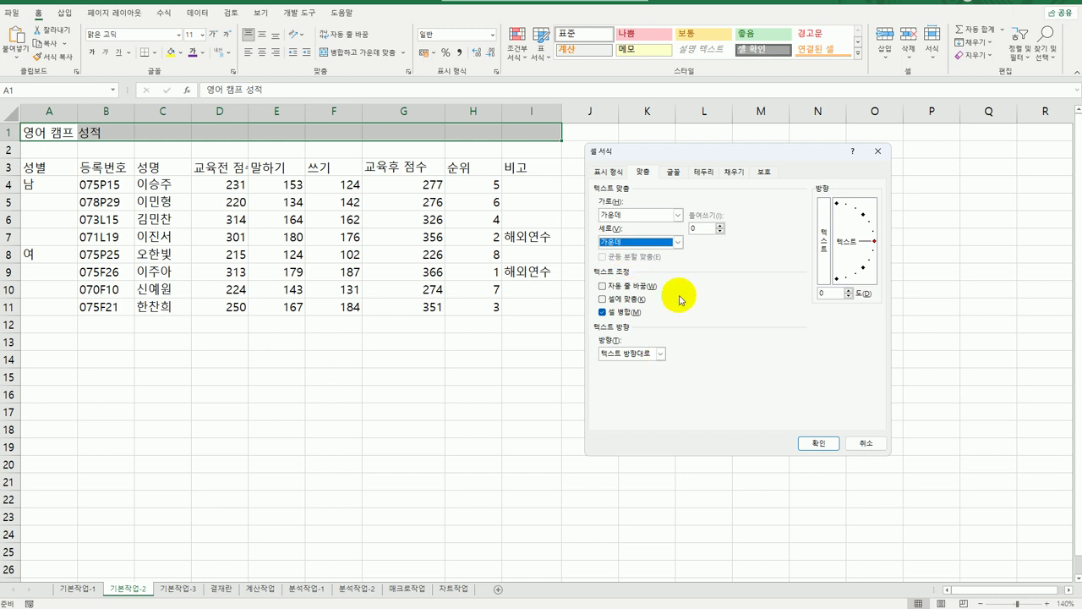
Step: Format the title in A1:I1 with the 바탕체 font, size 17 and the 굵게 (bold) style, and apply the cell formatting
left_click(674, 172)
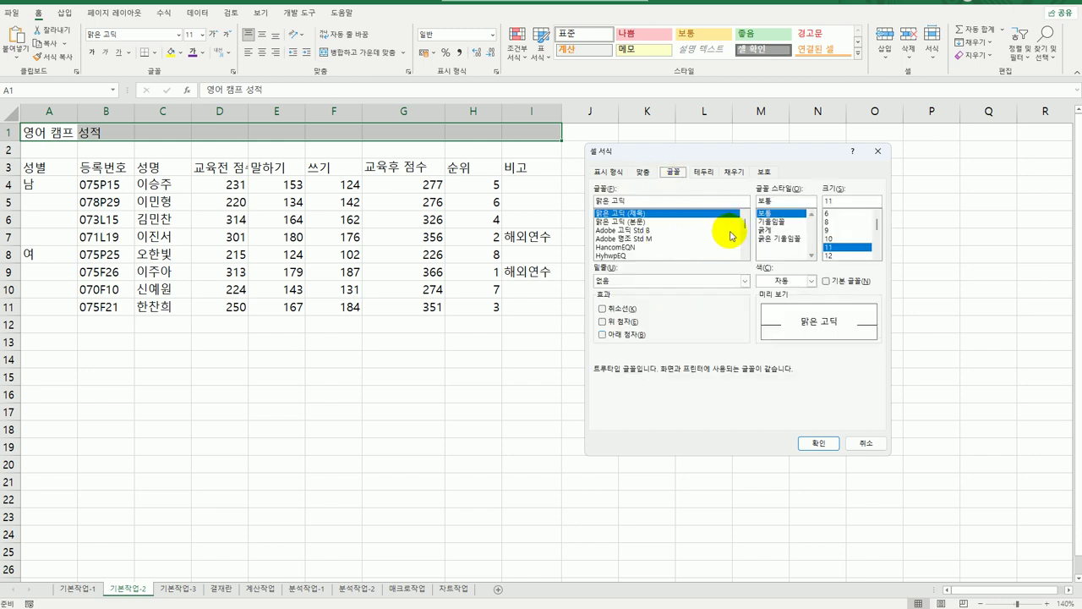
mouse_move(745, 222)
left_mouse_down()
mouse_move(741, 236)
mouse_move(739, 212)
mouse_move(737, 222)
left_mouse_up()
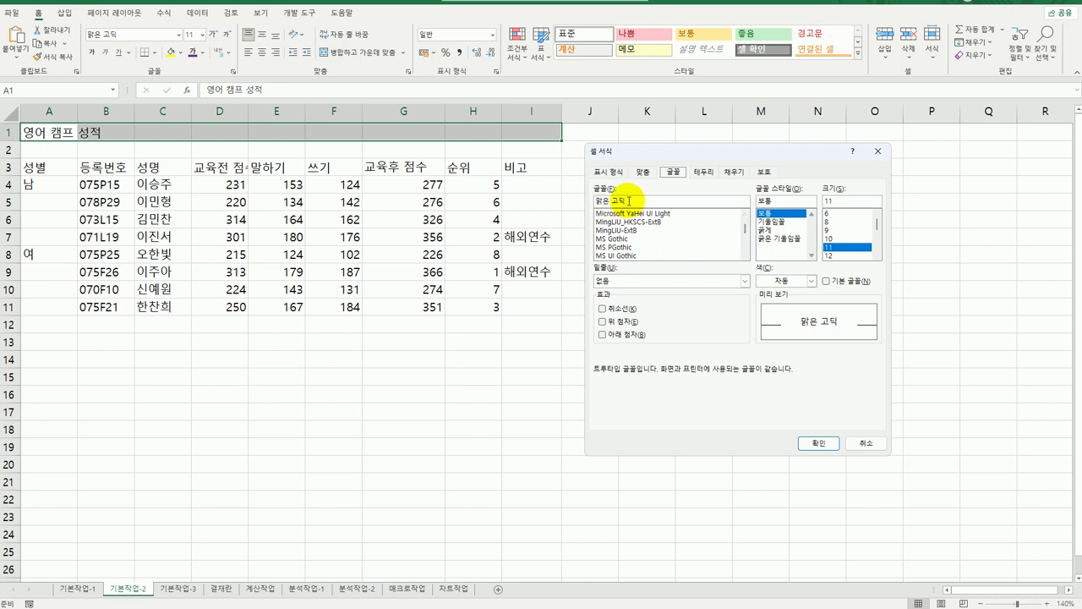
type("ㅁ")
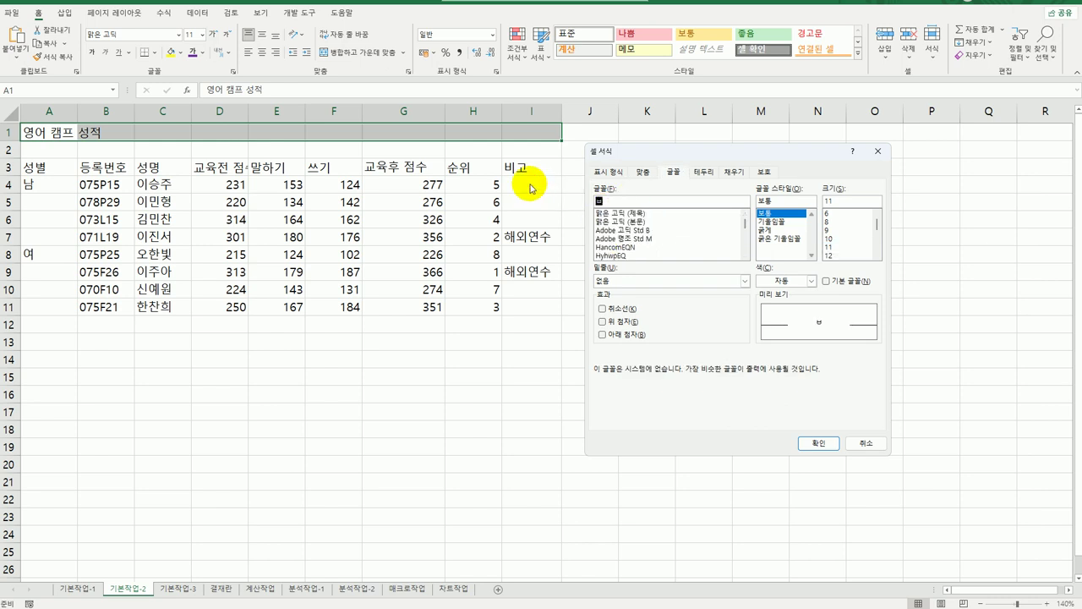
type("ㅏ탕ㅊ")
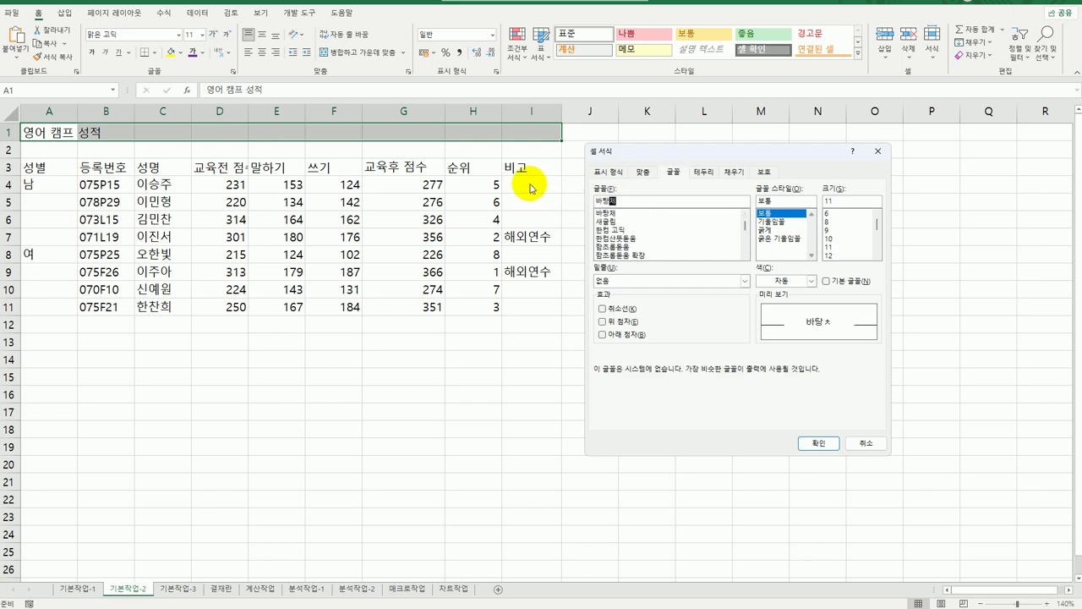
type("ㅔ")
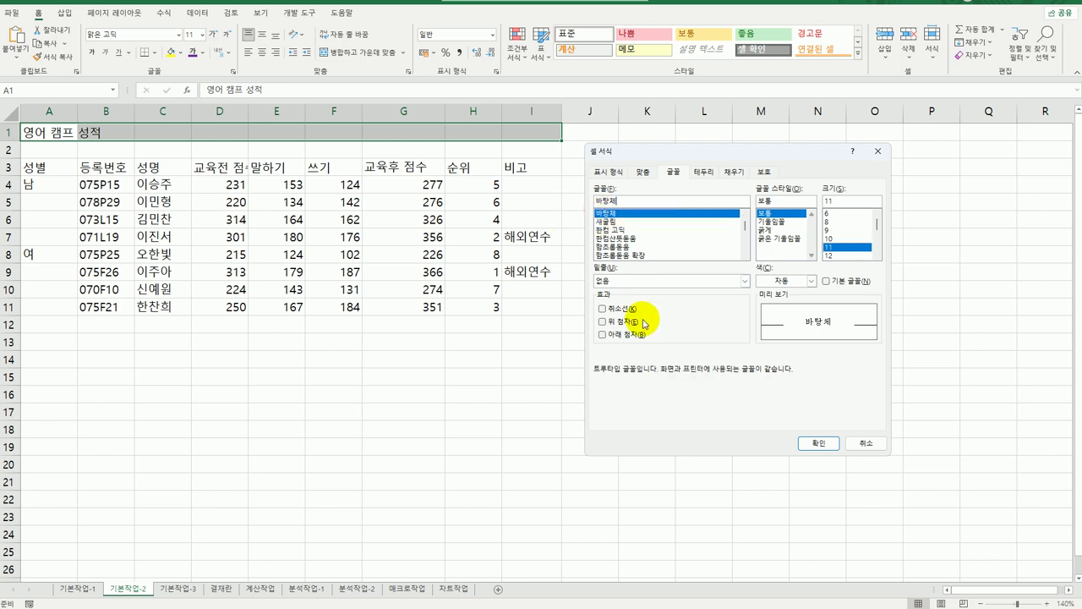
double_click(830, 201)
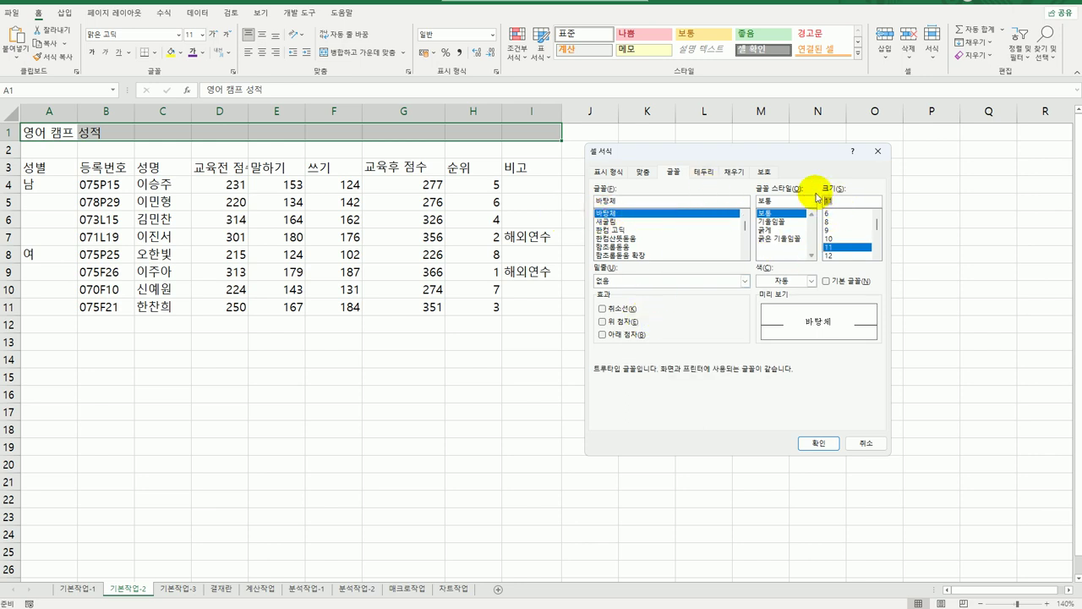
type("17")
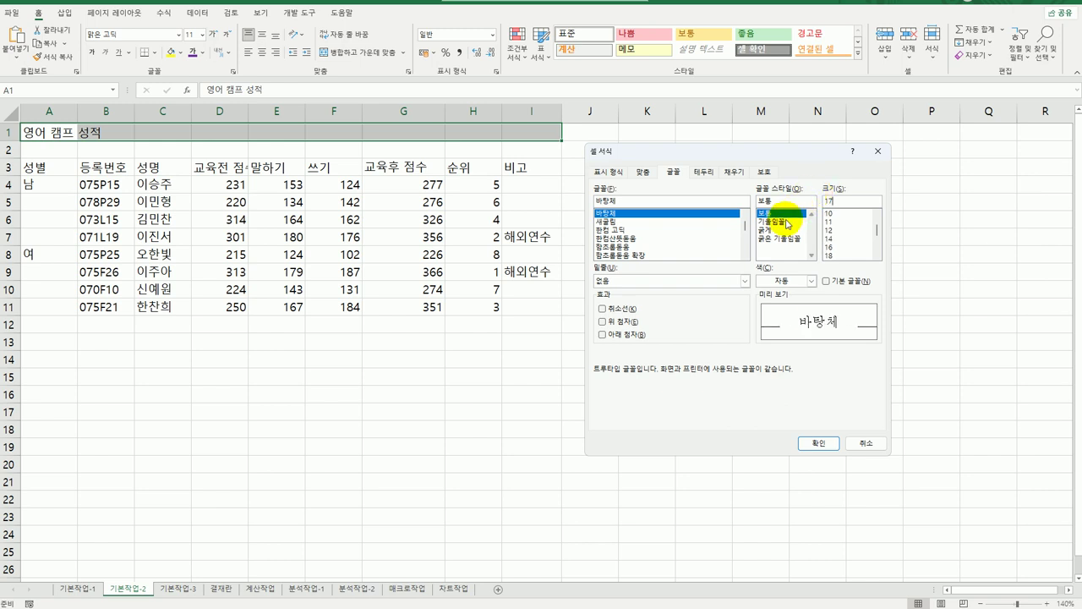
left_click(780, 233)
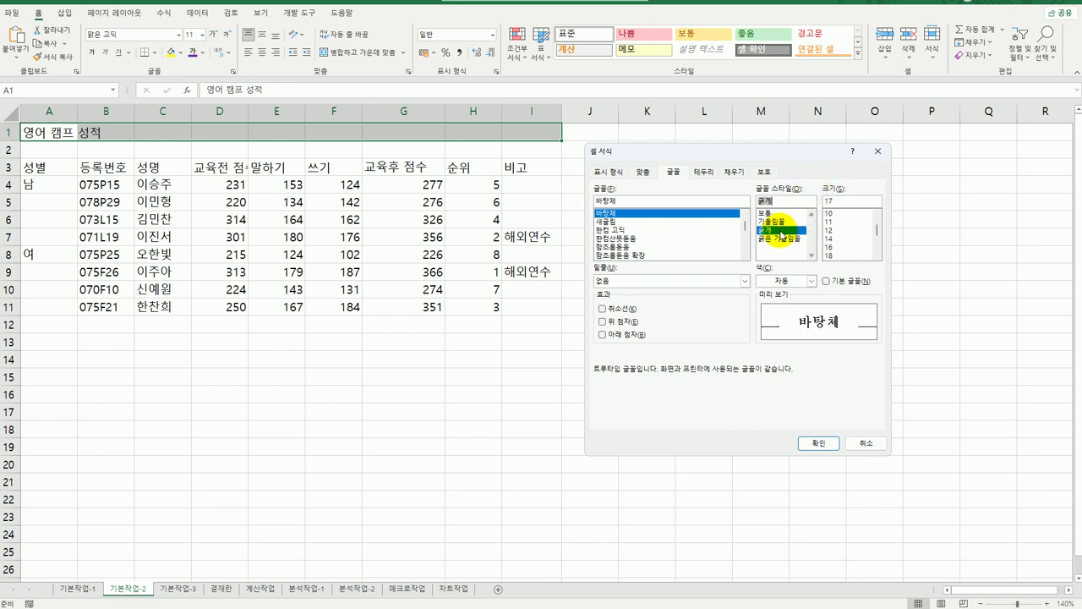
left_click(817, 443)
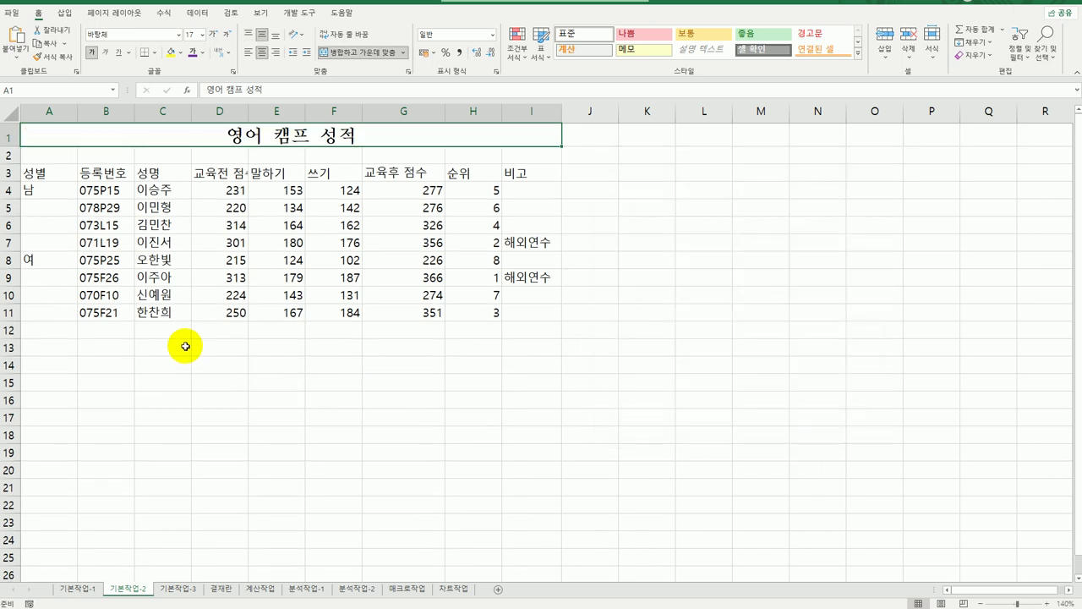
Step: Merge and center the gender cells A4:A7 and A8:A11 as two separate blocks
left_click(48, 192)
left_click_drag(48, 201, 43, 311)
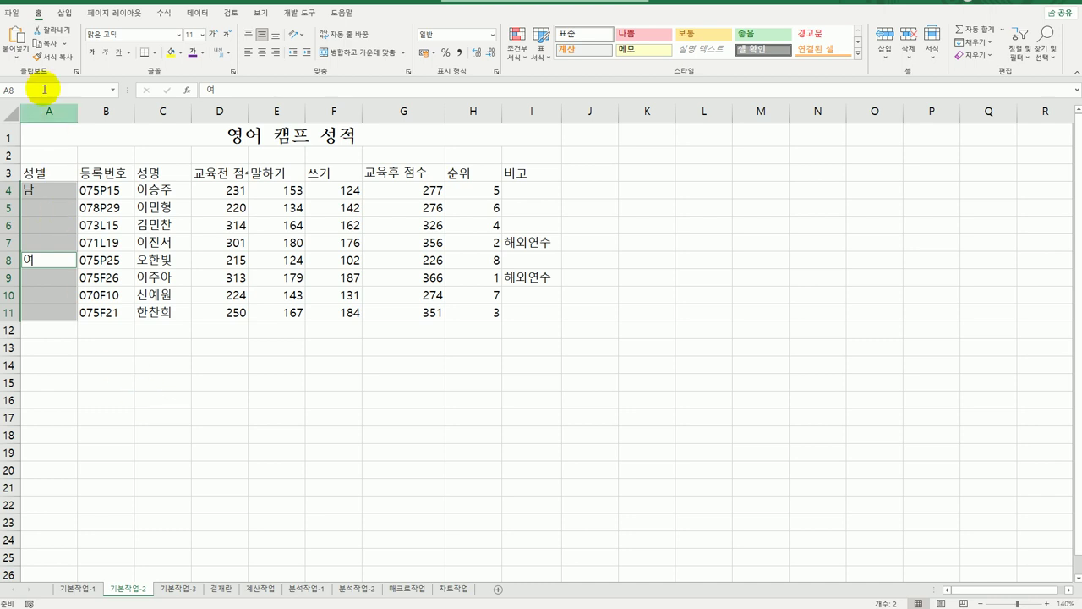
left_click(346, 52)
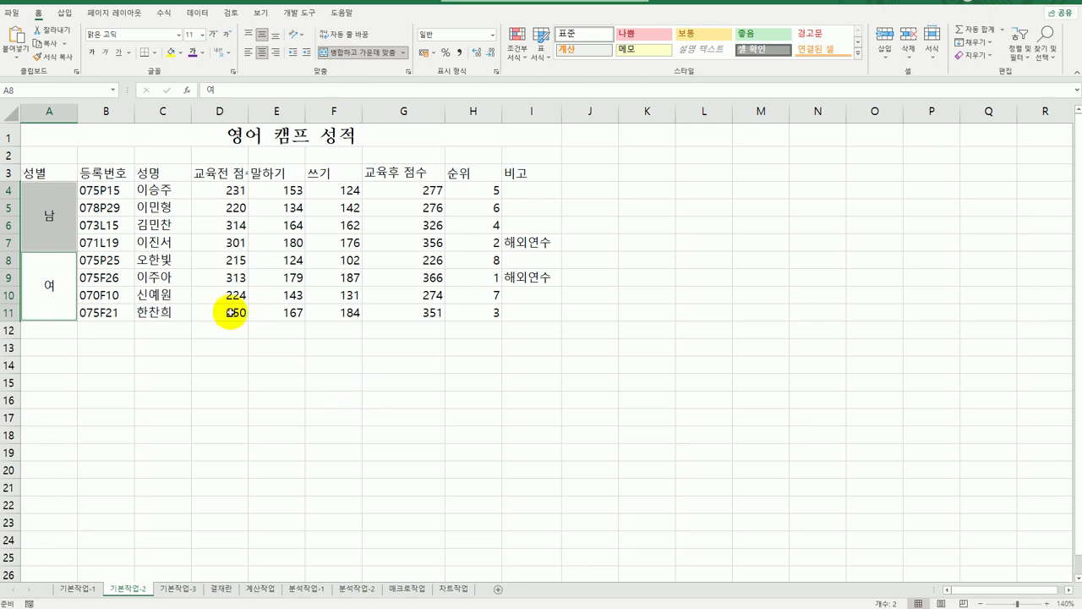
Step: Fill the header row A3:I3 with the standard yellow color
left_click_drag(38, 172, 541, 175)
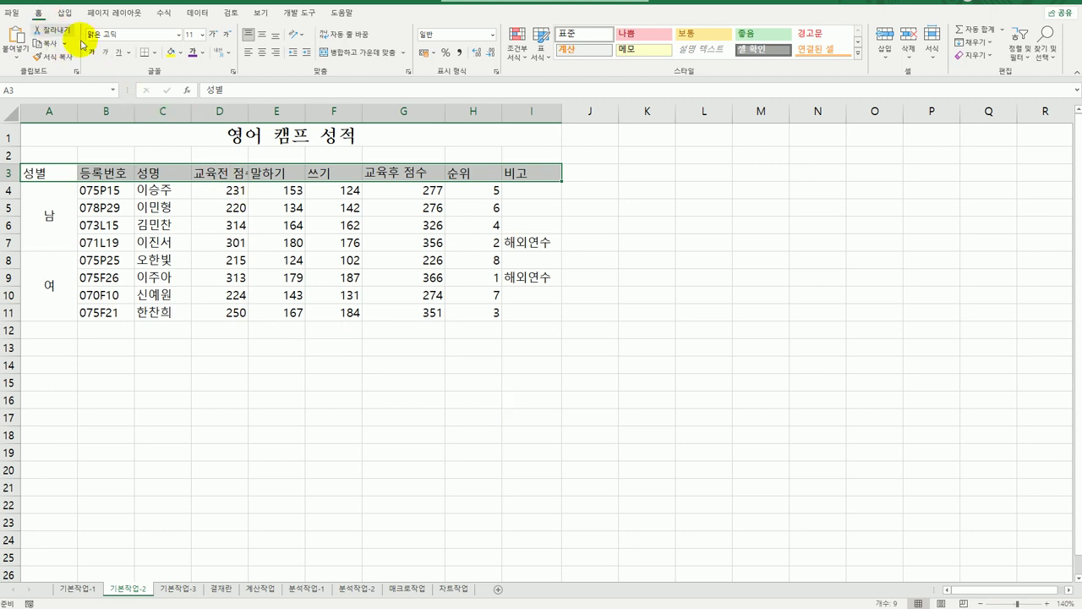
left_click(179, 54)
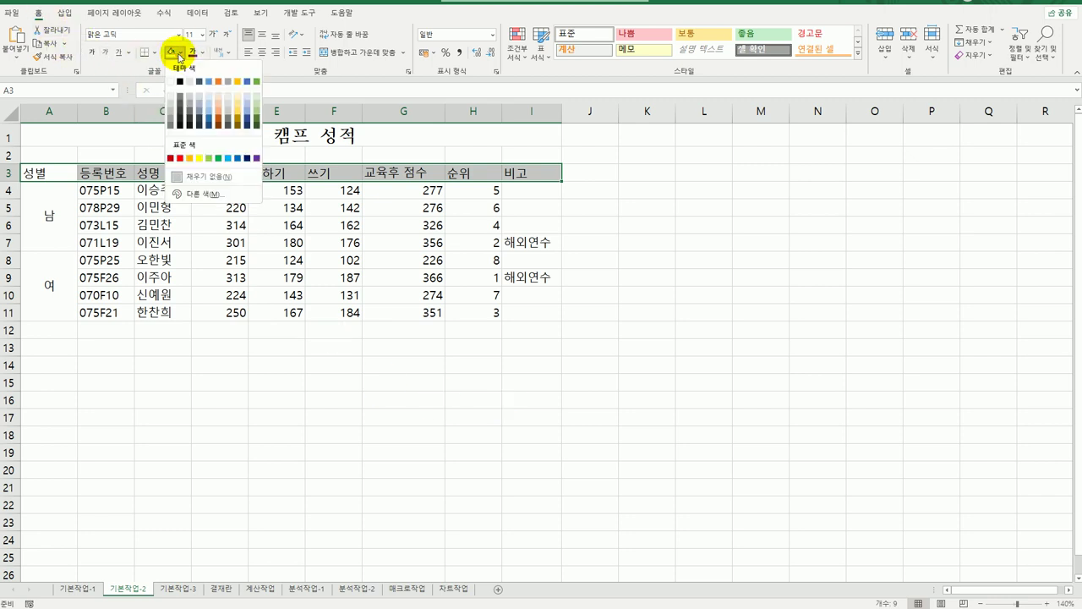
left_click(199, 159)
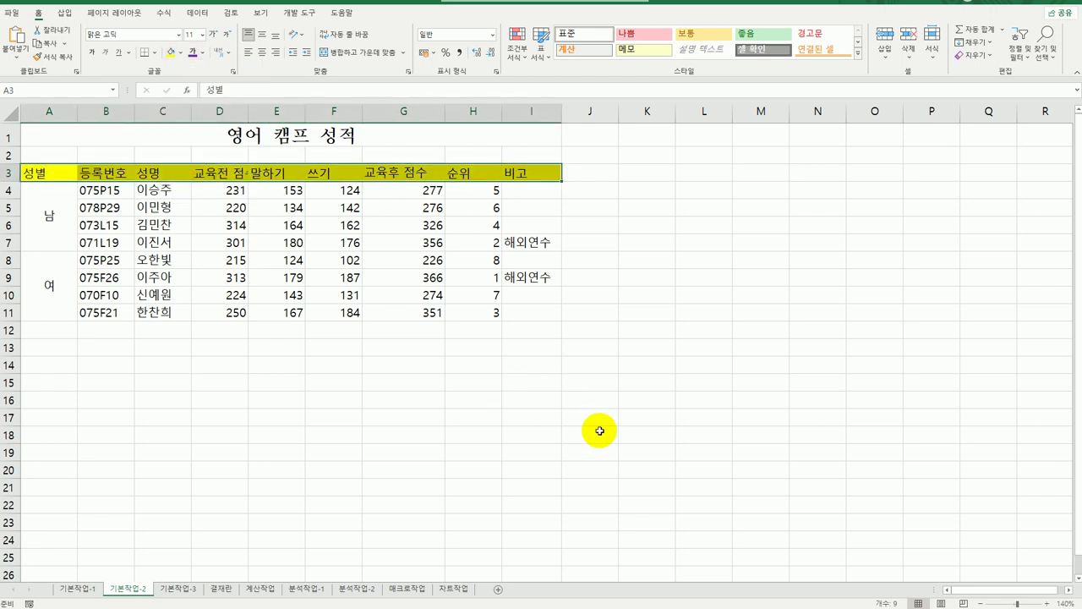
left_click(612, 435)
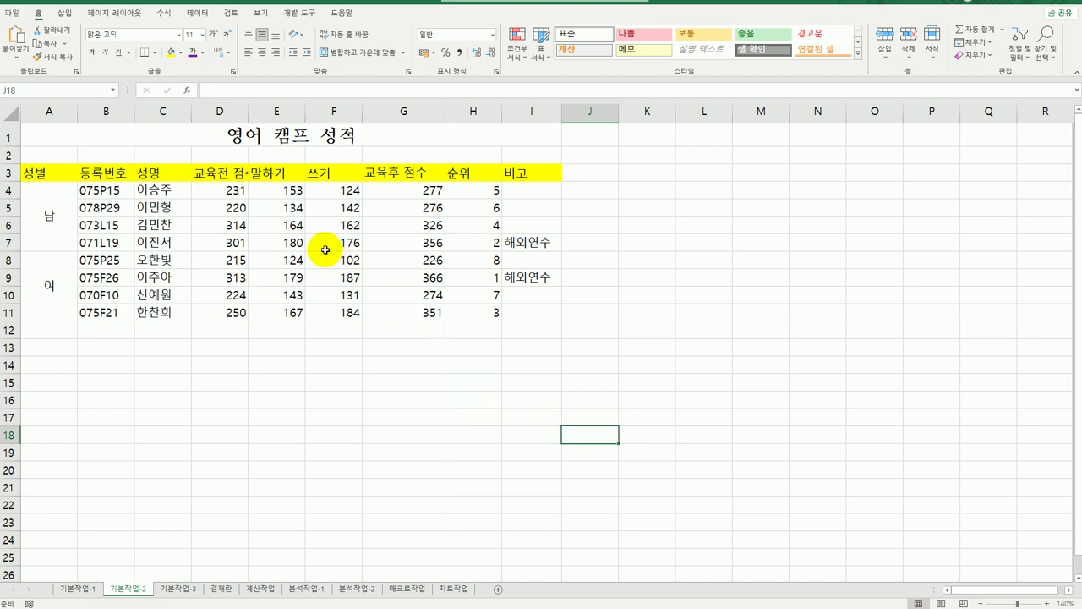
Step: Apply the custom number format #점 to the score cells D4:G11
left_click_drag(219, 189, 427, 314)
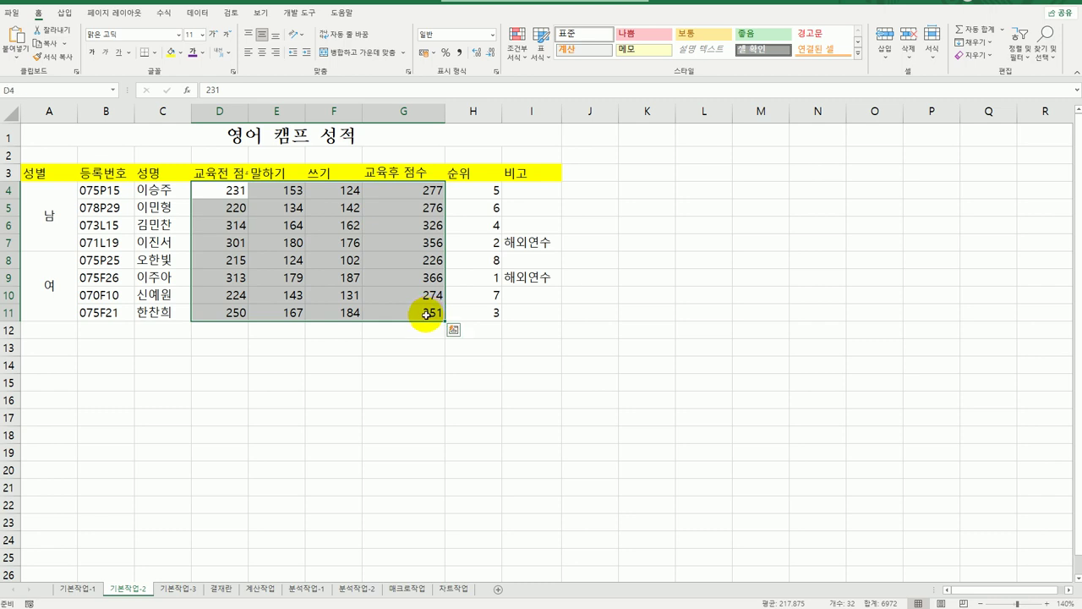
right_click(401, 190)
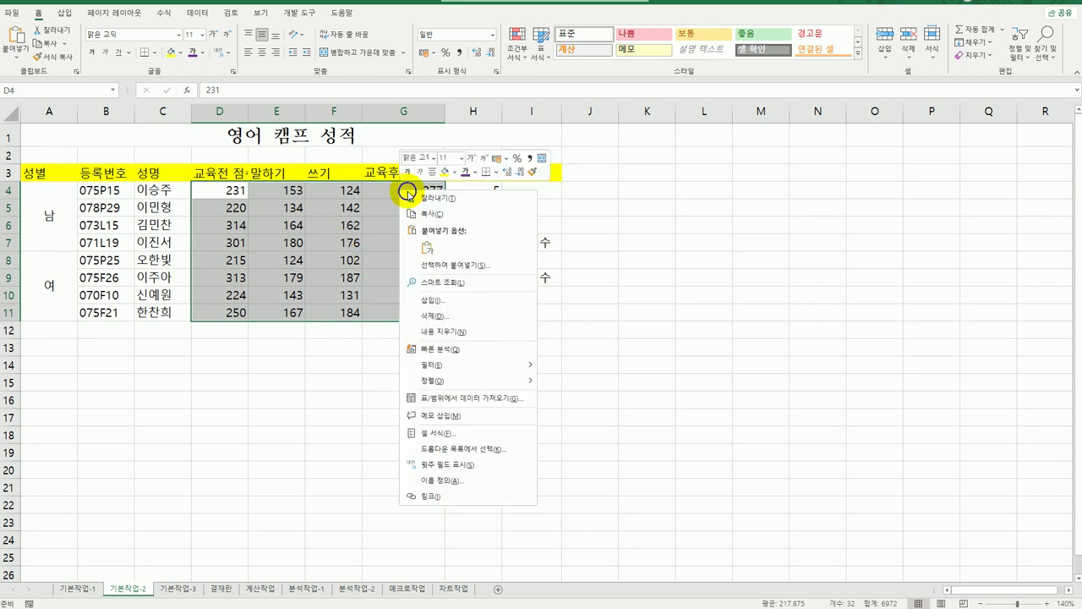
left_click(481, 432)
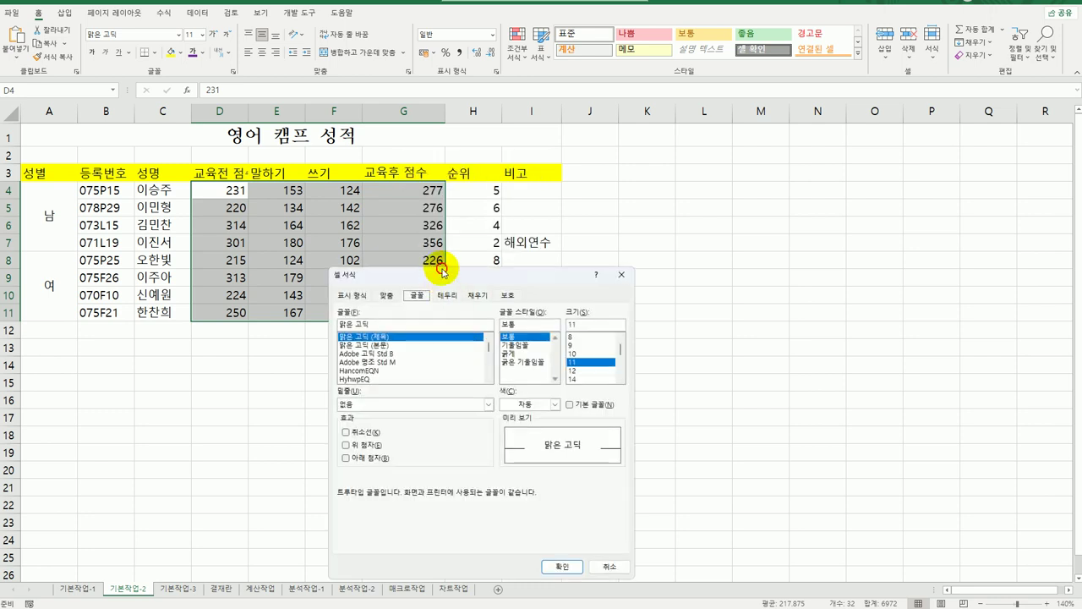
left_click_drag(441, 271, 694, 151)
left_click(602, 178)
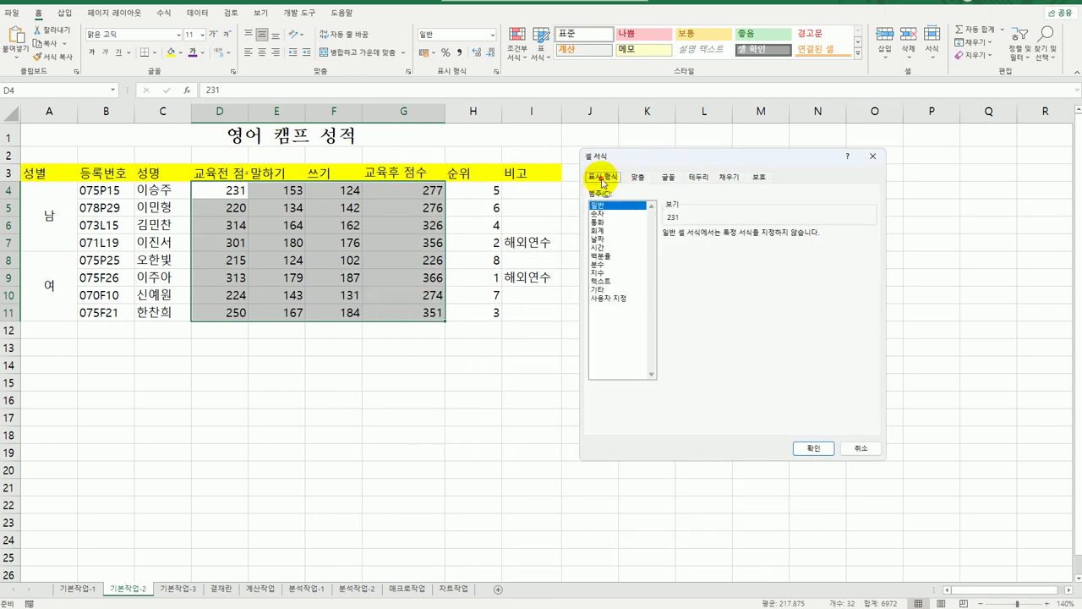
left_click(609, 297)
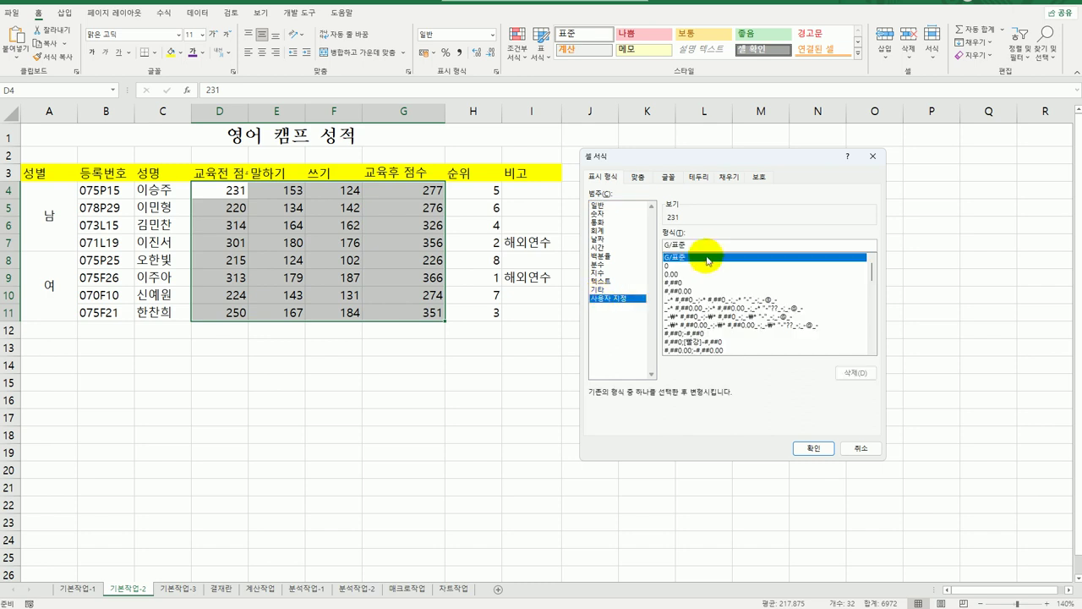
left_click(707, 258)
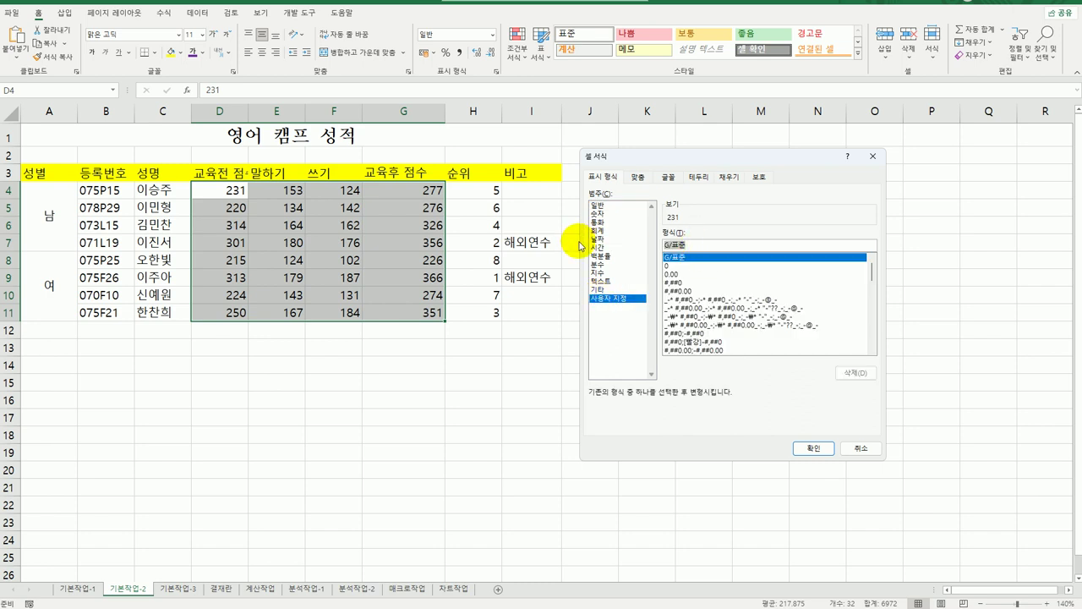
type("#")
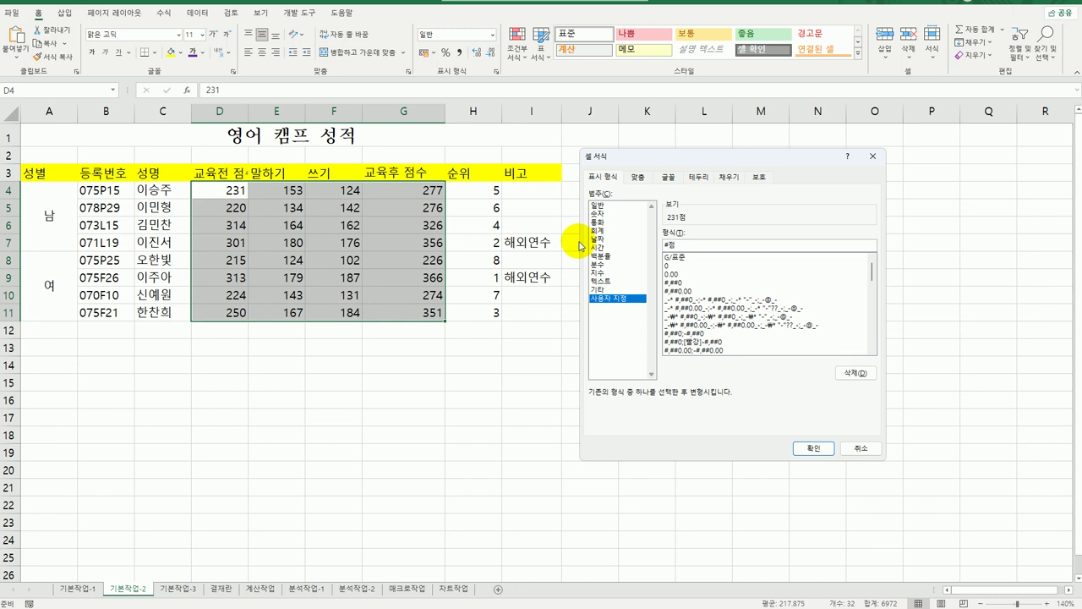
type("점")
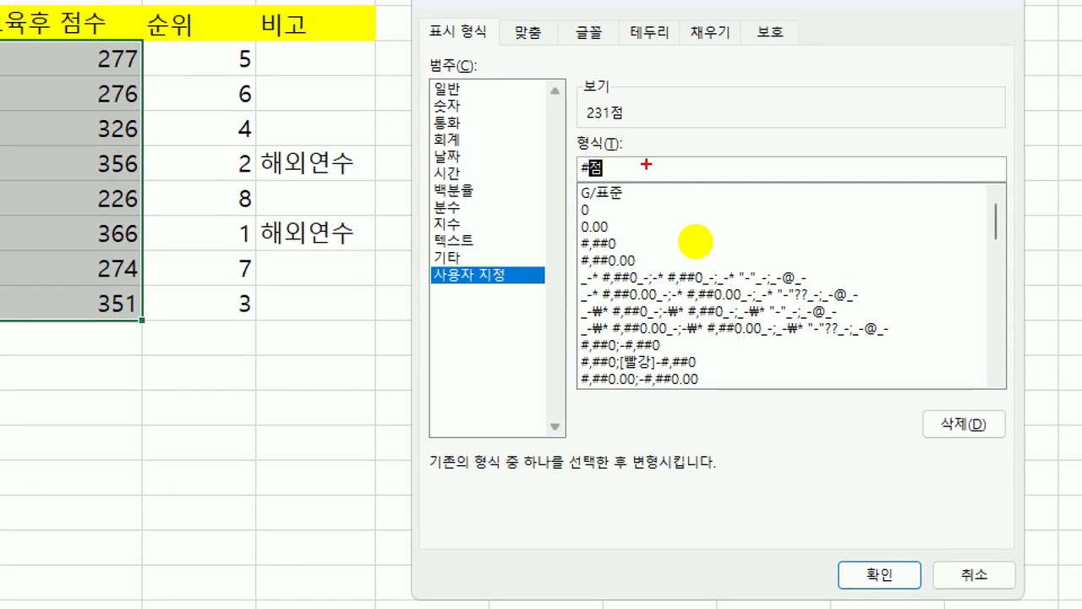
mouse_move(625, 157)
left_mouse_down()
mouse_move(562, 178)
mouse_move(619, 144)
mouse_move(624, 169)
left_mouse_up()
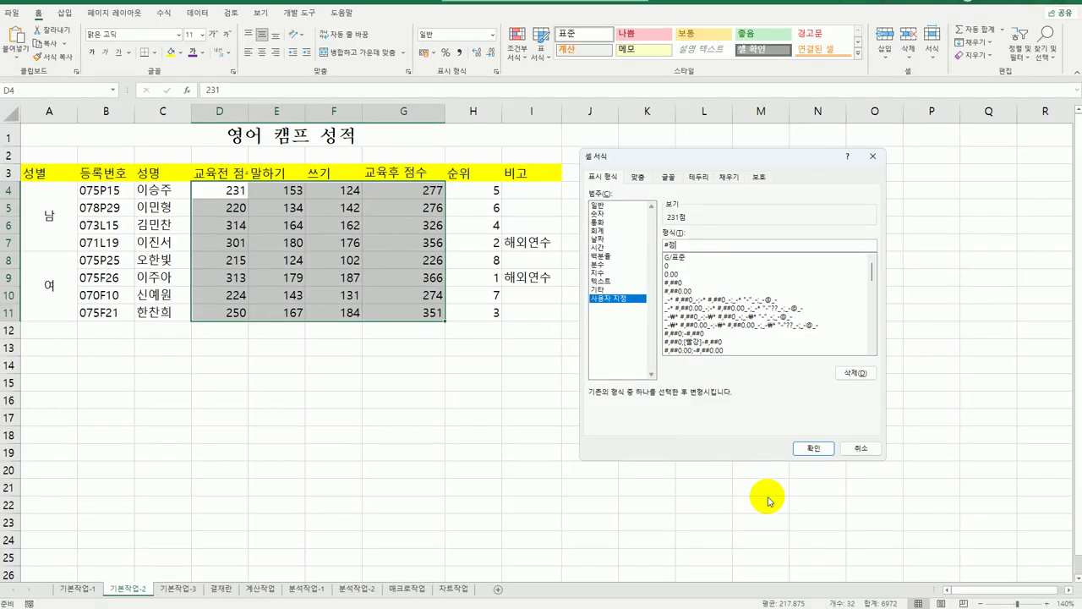
left_click(810, 449)
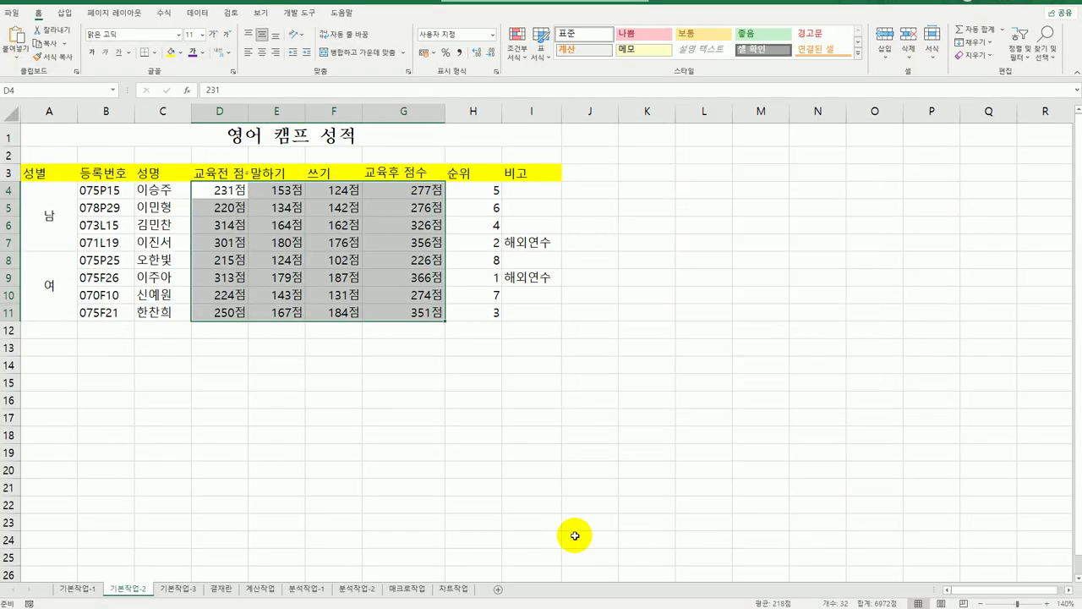
Step: Apply the custom number format #위 to the rank cells H4:H11
left_click(490, 527)
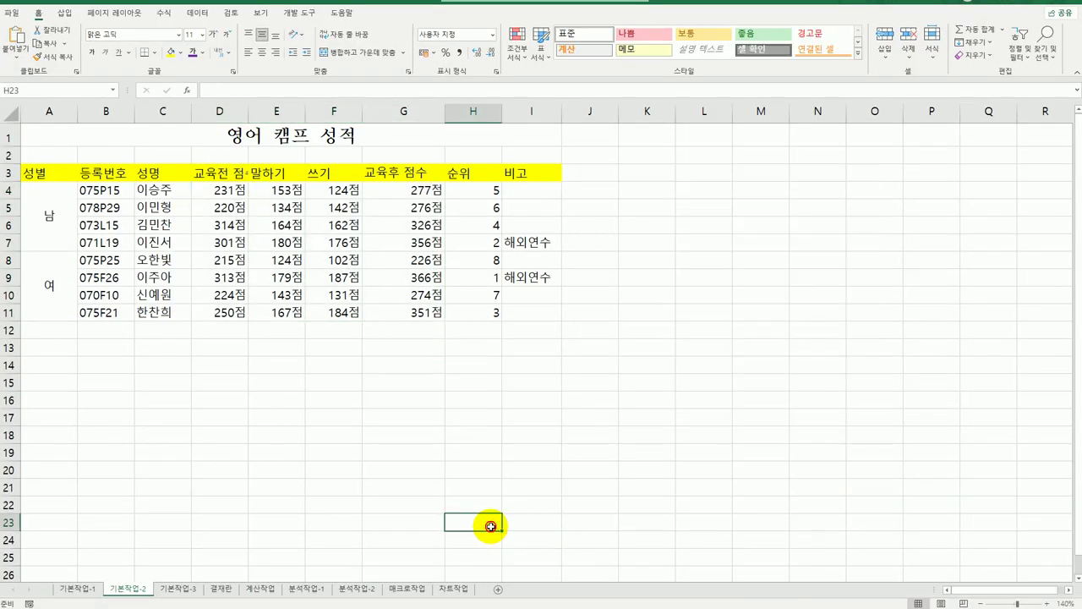
left_click_drag(482, 187, 492, 314)
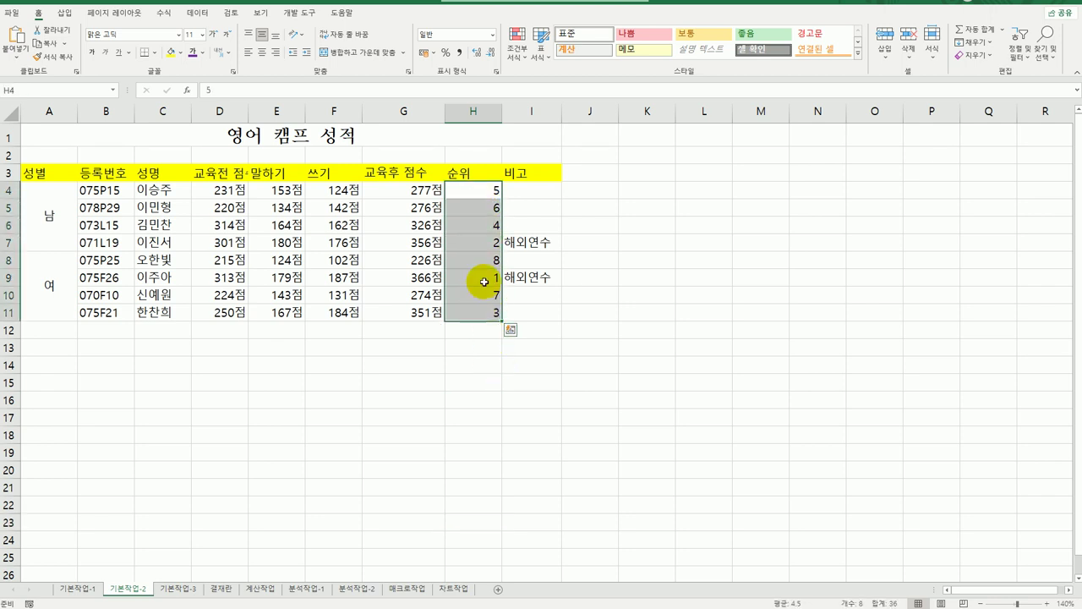
right_click(488, 206)
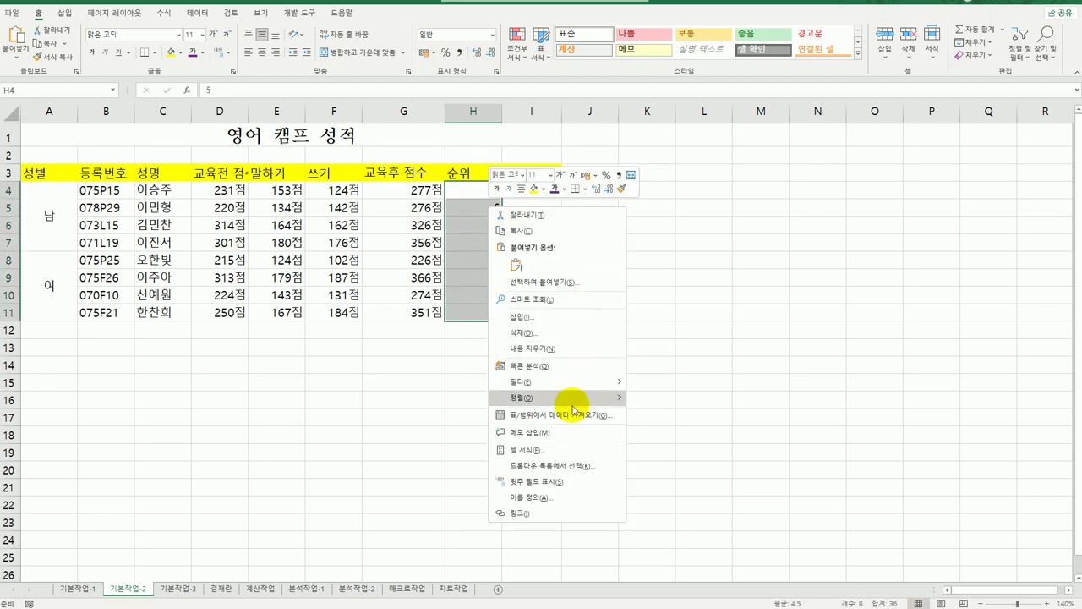
left_click(554, 449)
left_click_drag(498, 300, 664, 160)
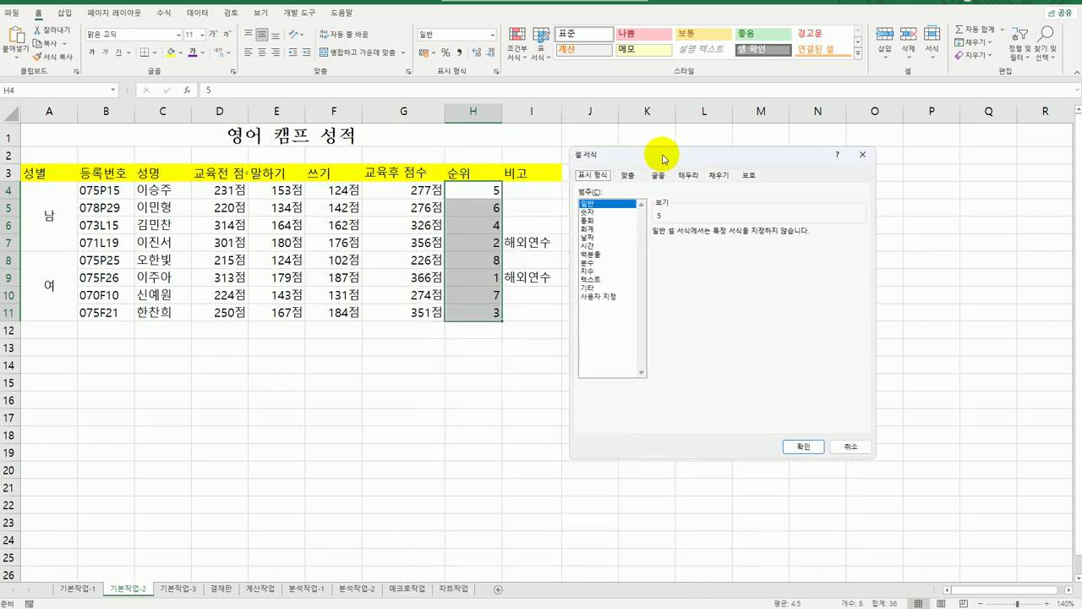
left_click(595, 300)
double_click(694, 245)
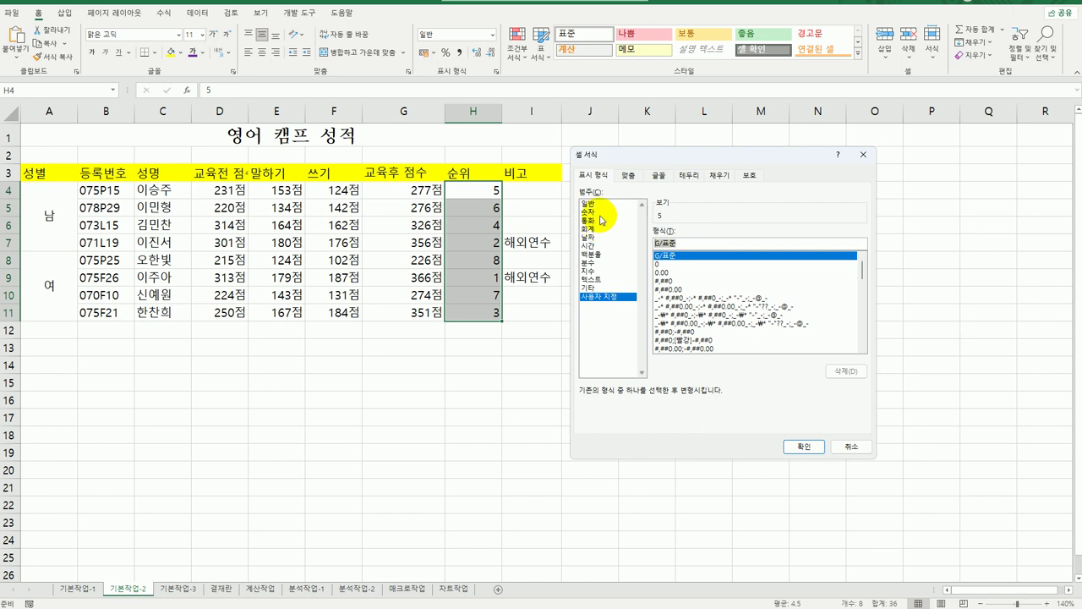
type("#위")
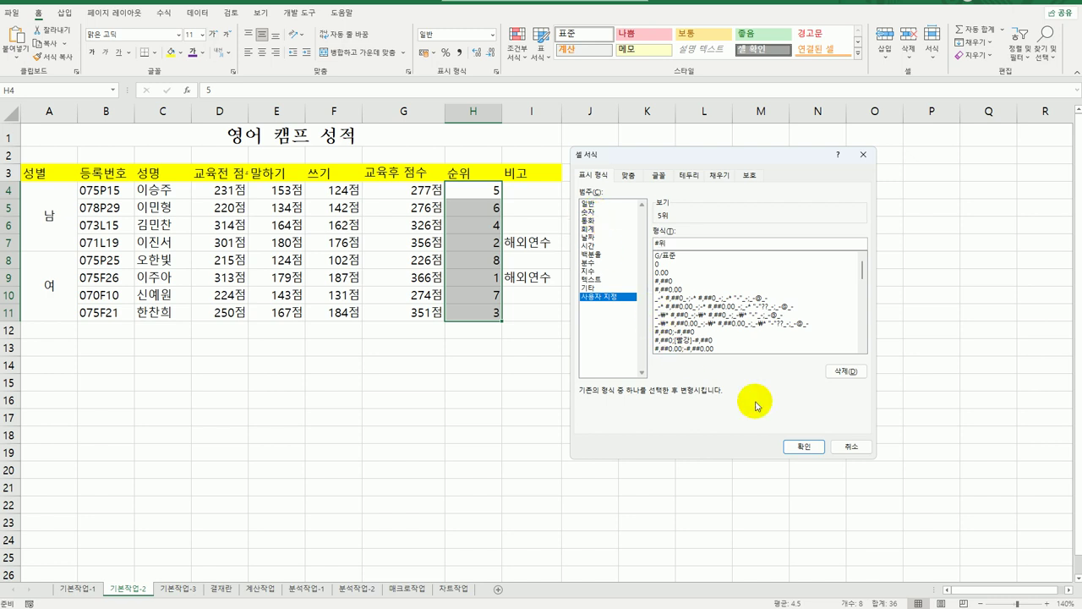
left_click(805, 447)
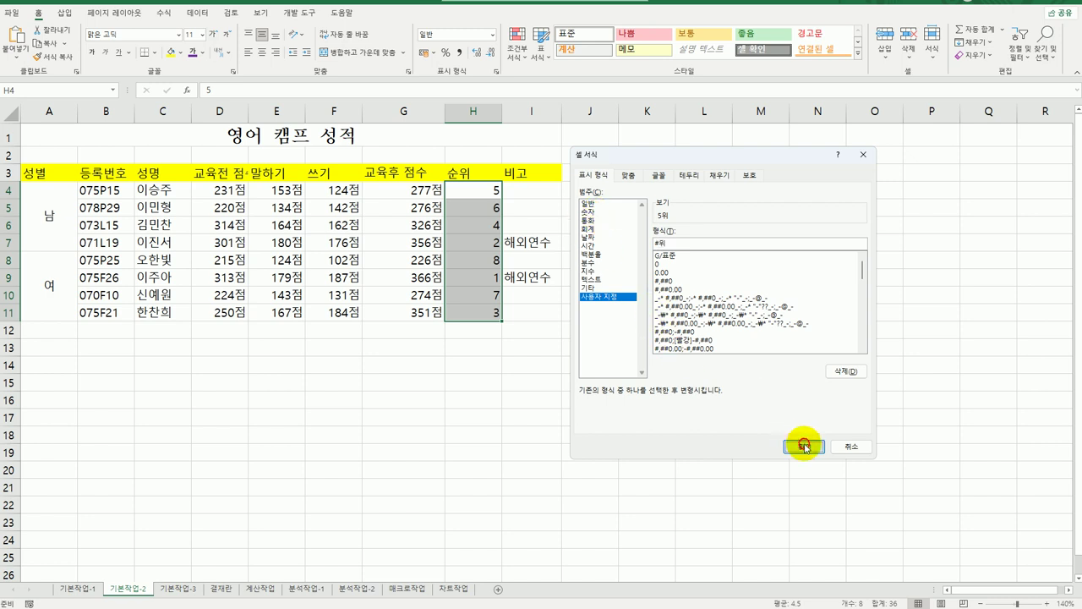
left_click(718, 501)
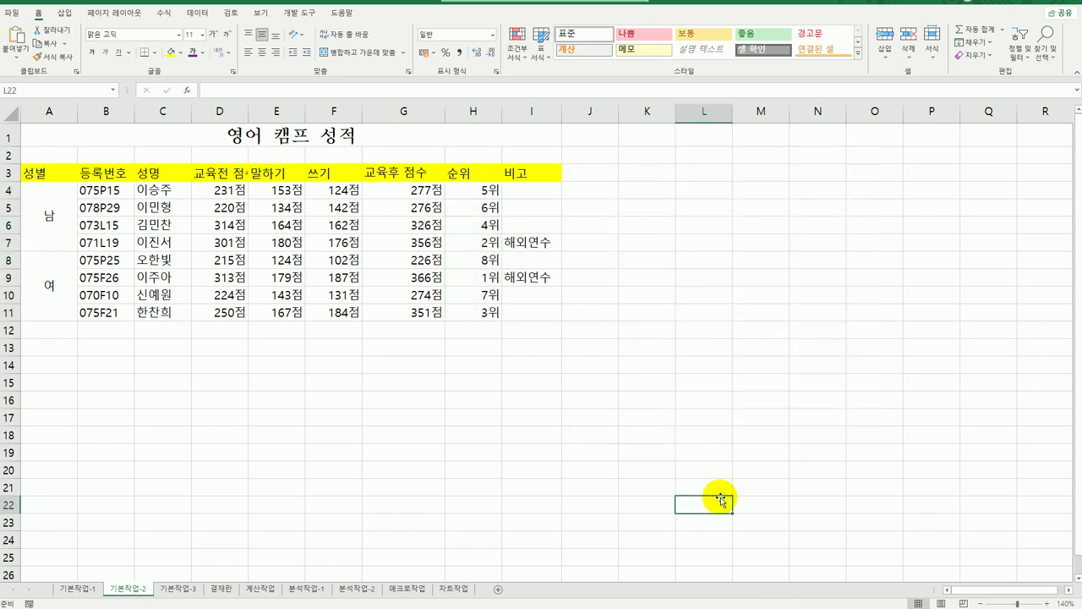
left_click(490, 311)
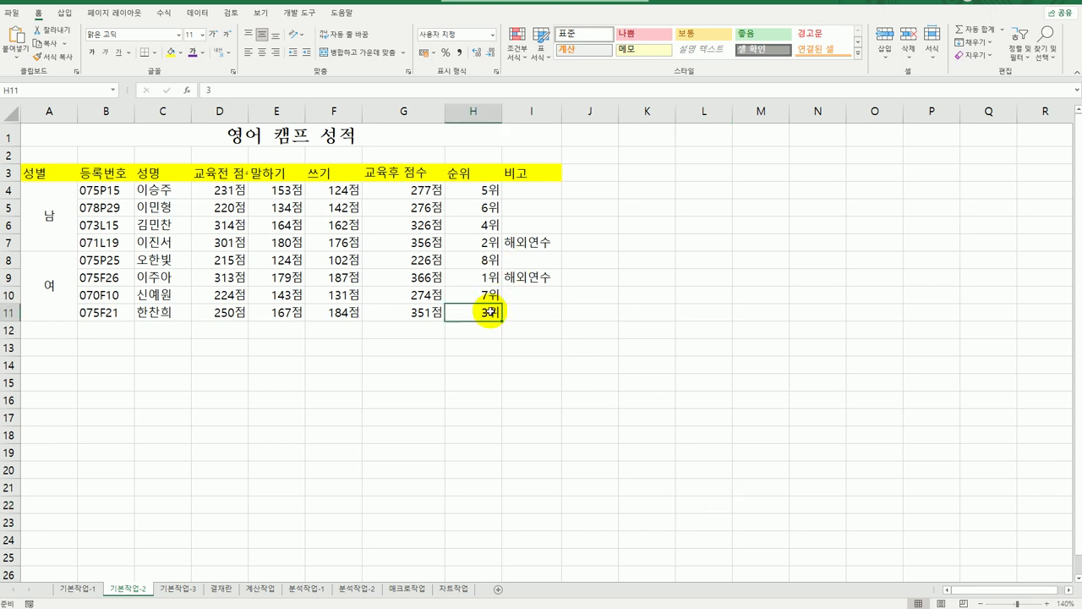
right_click(491, 311)
left_click(569, 539)
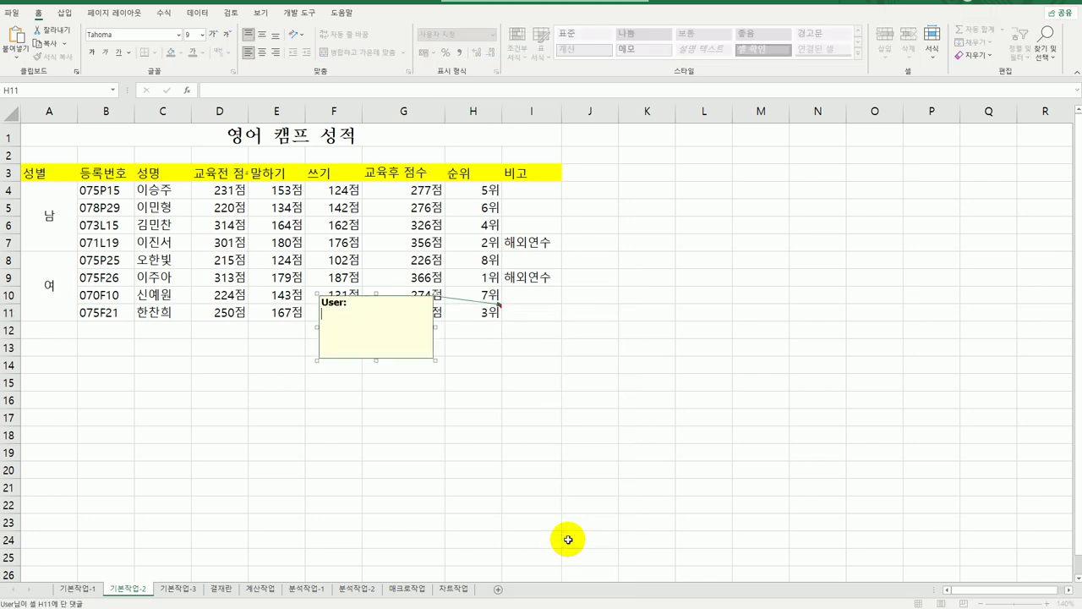
key("ctrl+a")
left_click(541, 448)
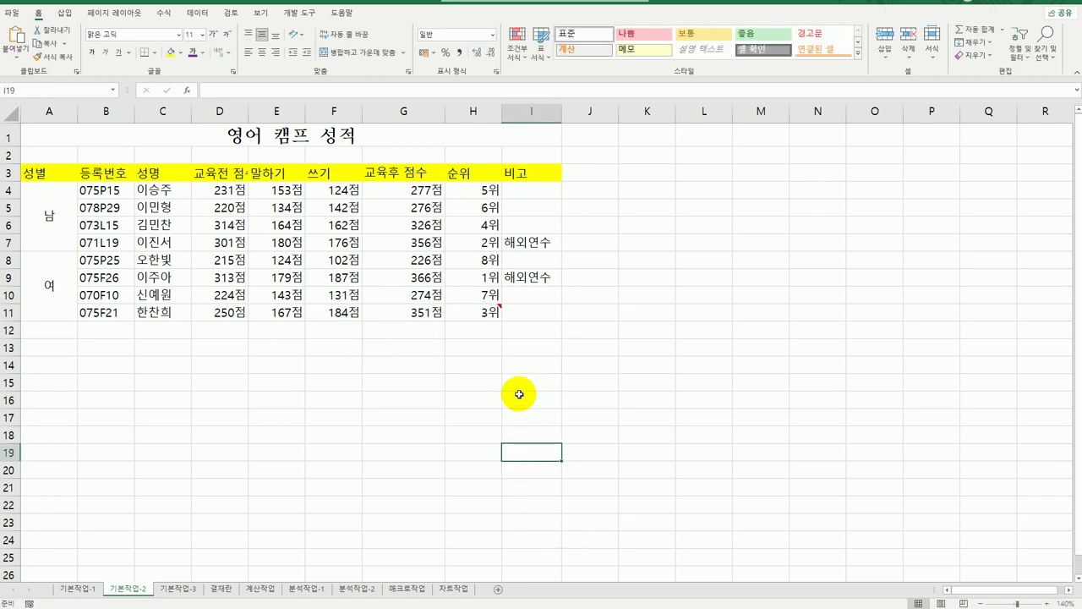
right_click(481, 314)
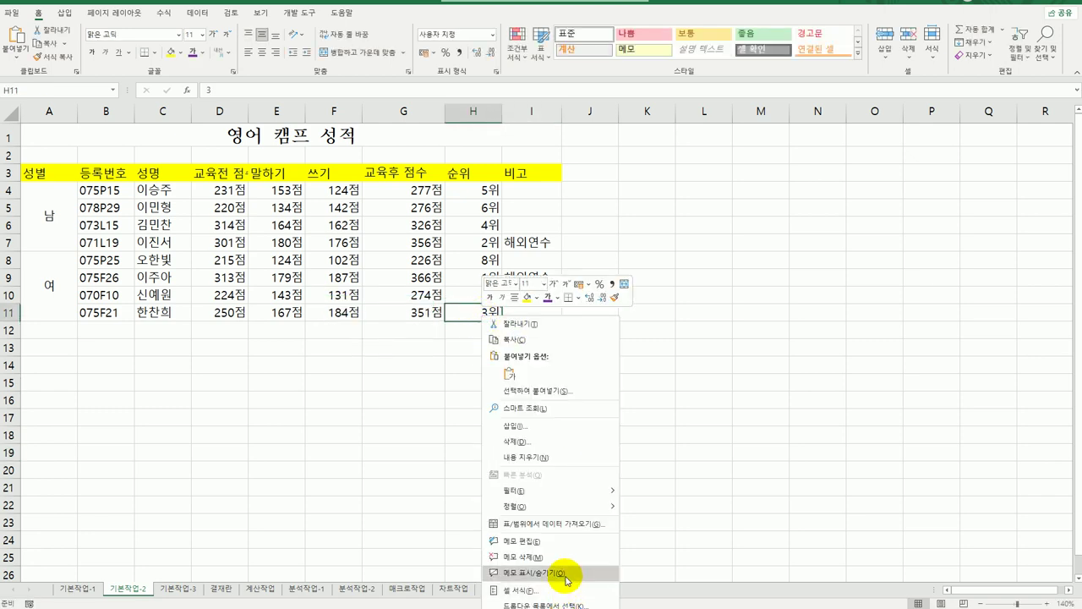
left_click(701, 487)
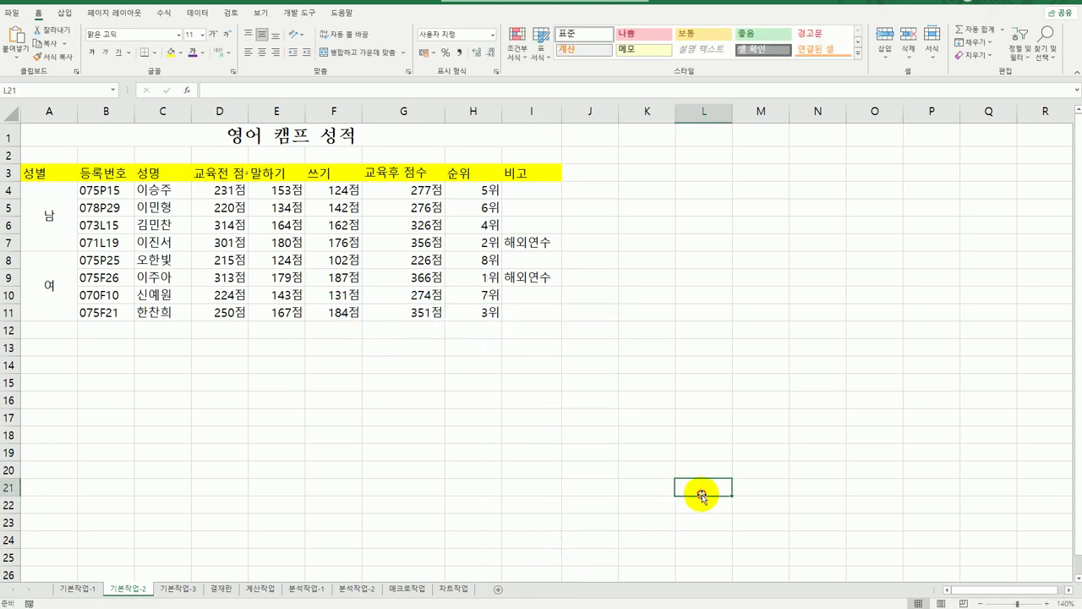
Step: Insert a memo on cell H11, replacing its default text with 성적이 많이 오름
left_click(486, 321)
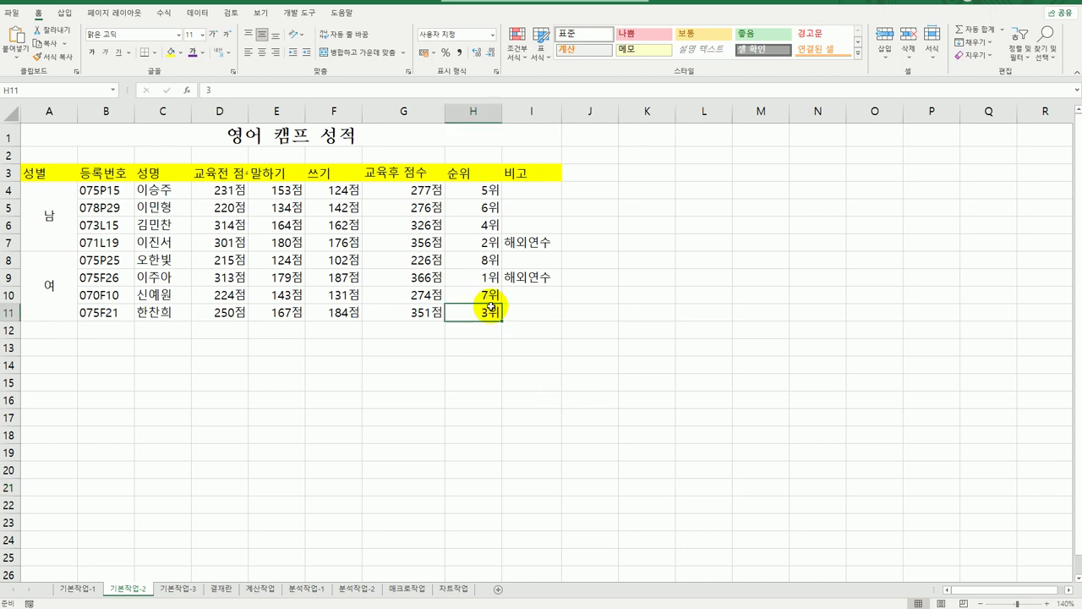
right_click(485, 310)
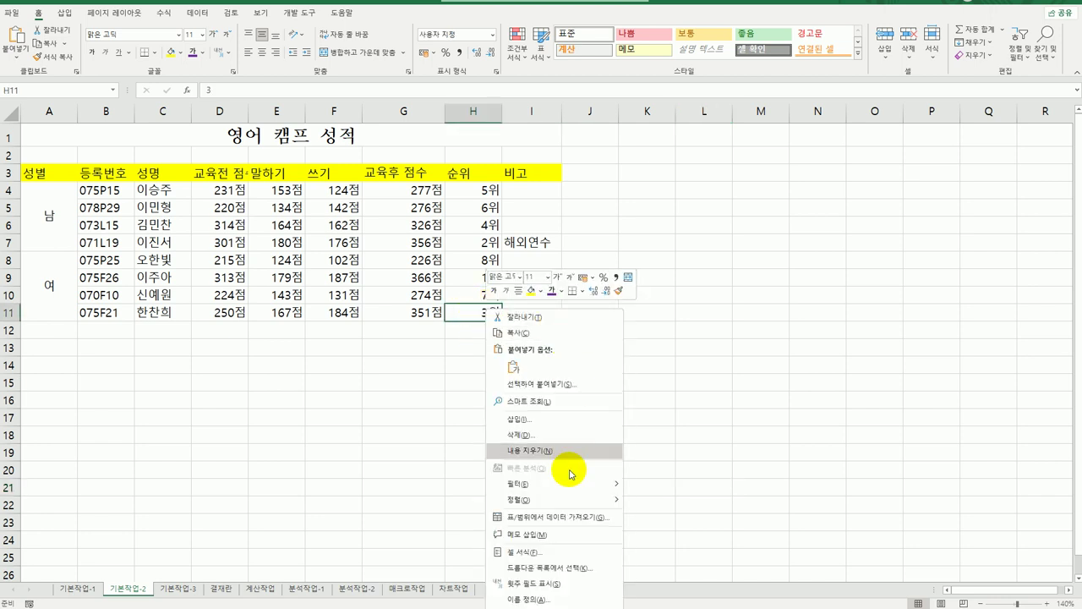
left_click(585, 536)
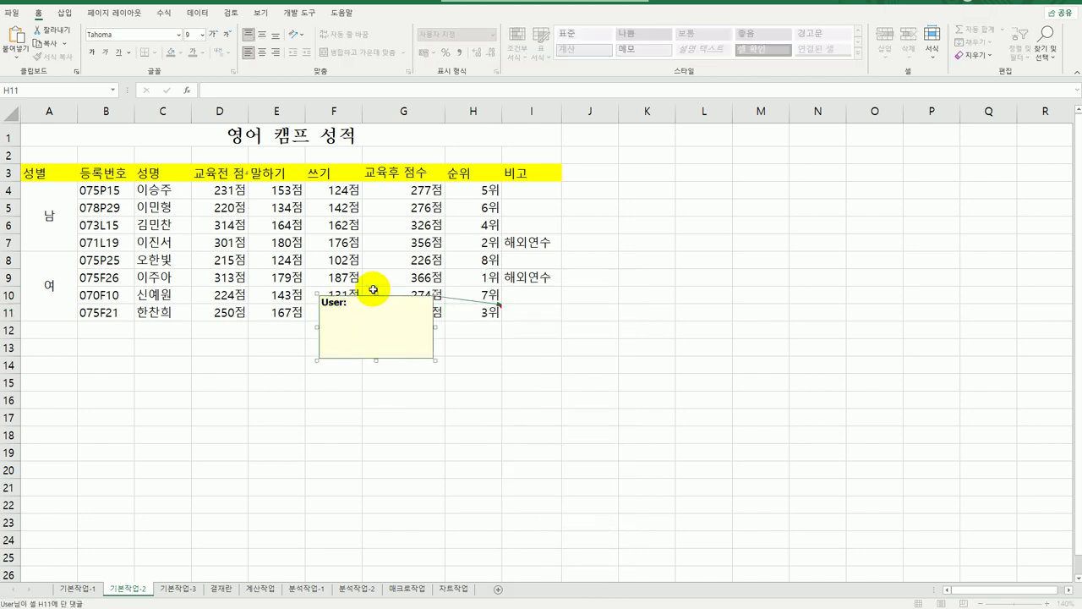
key("ctrl+a")
type("성적이 간")
key("BackSpace")
type("ㅈ")
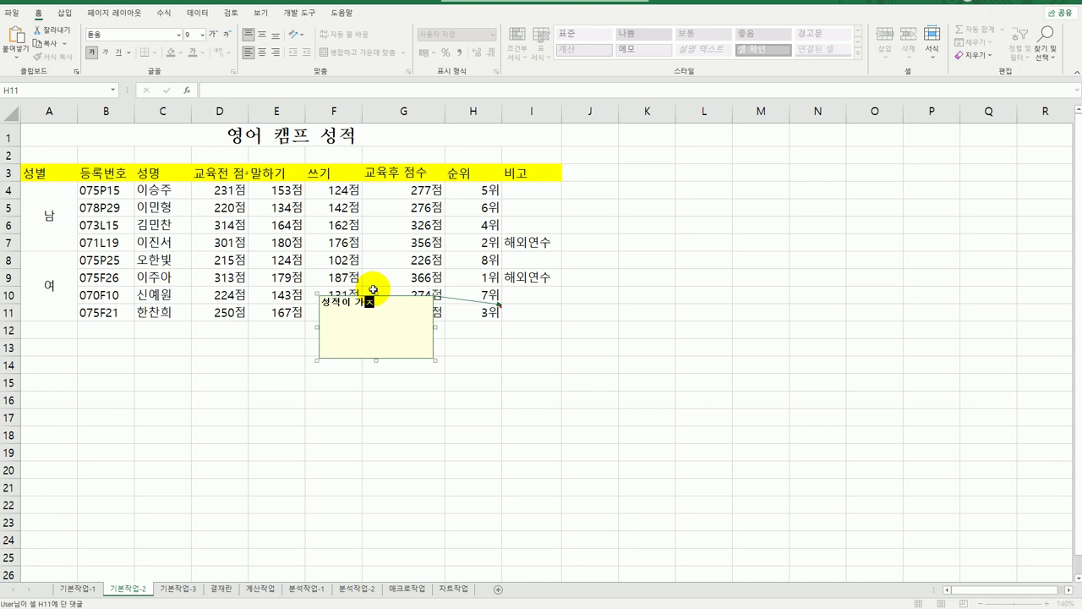
key("BackSpace")
key("BackSpace")
type("많이 오름")
left_click(576, 413)
Step: Keep the memo on H11 always displayed and turn on automatic sizing (자동 크기) for its box
right_click(478, 313)
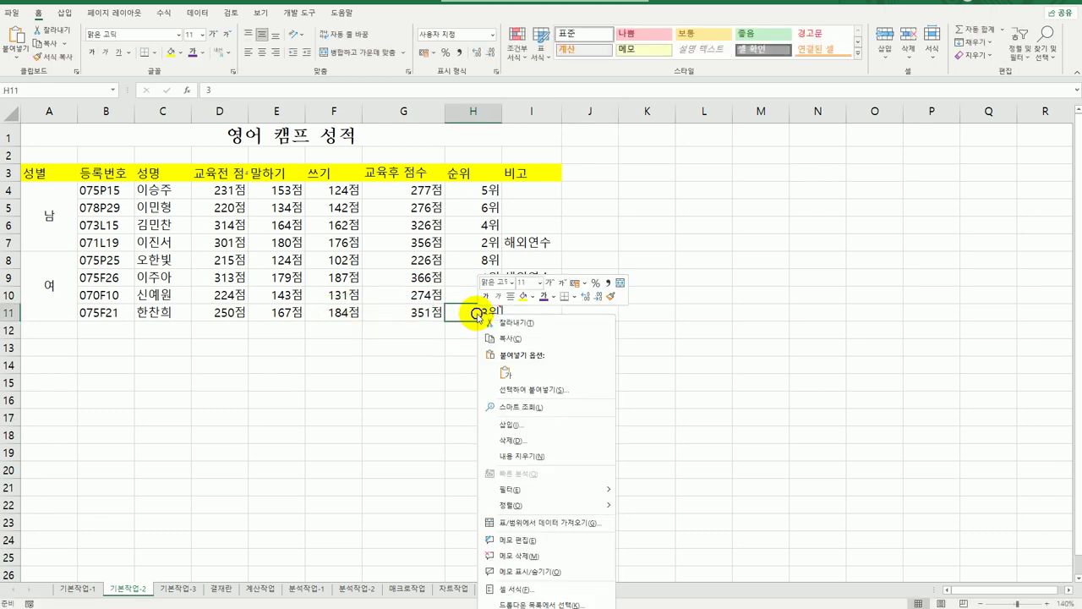
left_click(552, 573)
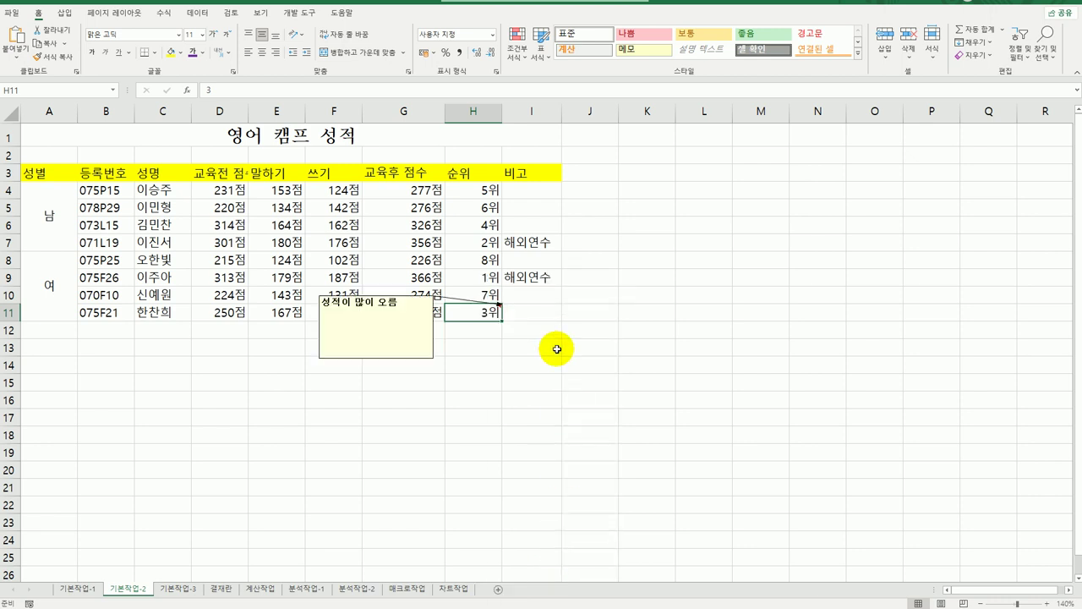
left_click(353, 358)
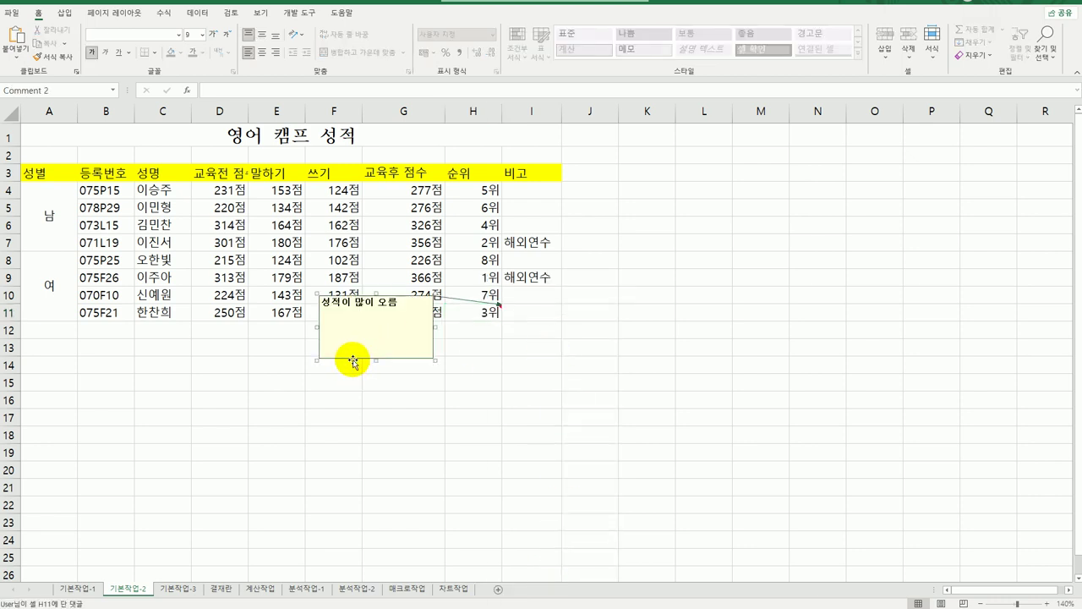
right_click(354, 361)
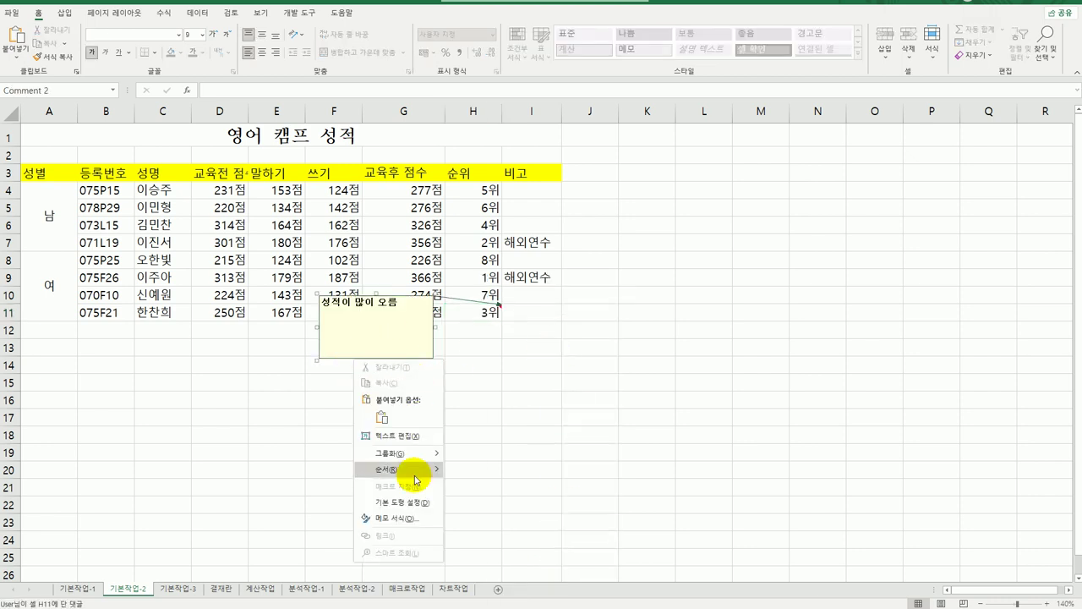
left_click(401, 520)
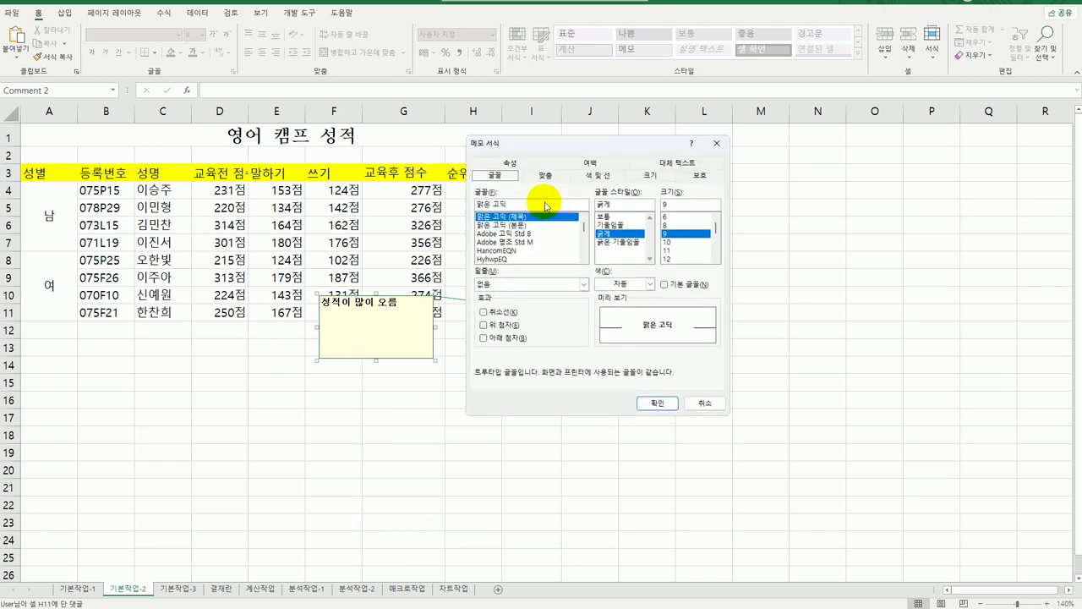
left_click(545, 175)
left_click(522, 242)
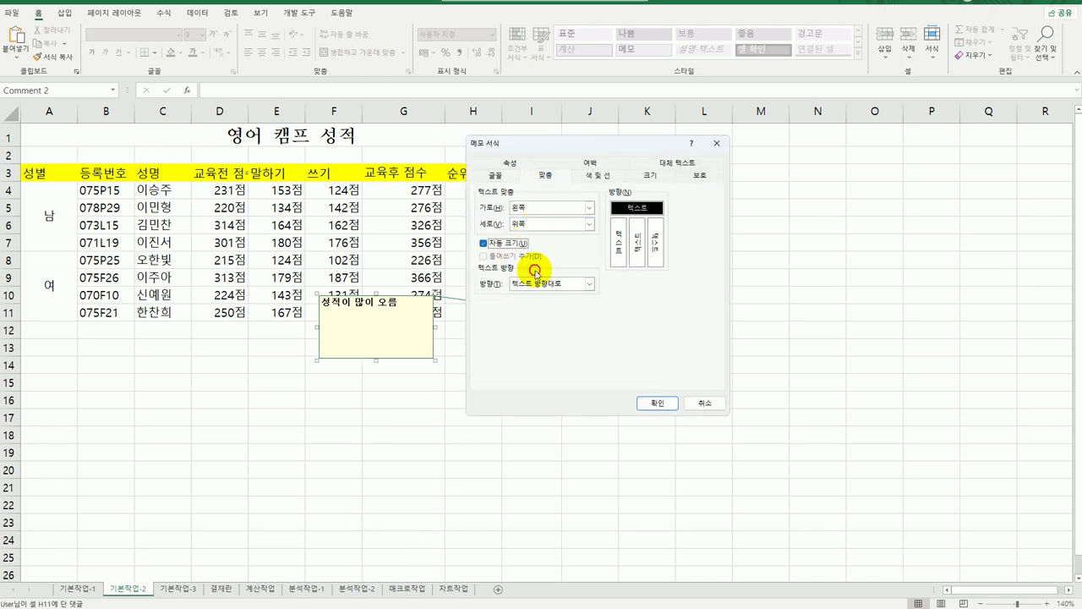
left_click(656, 402)
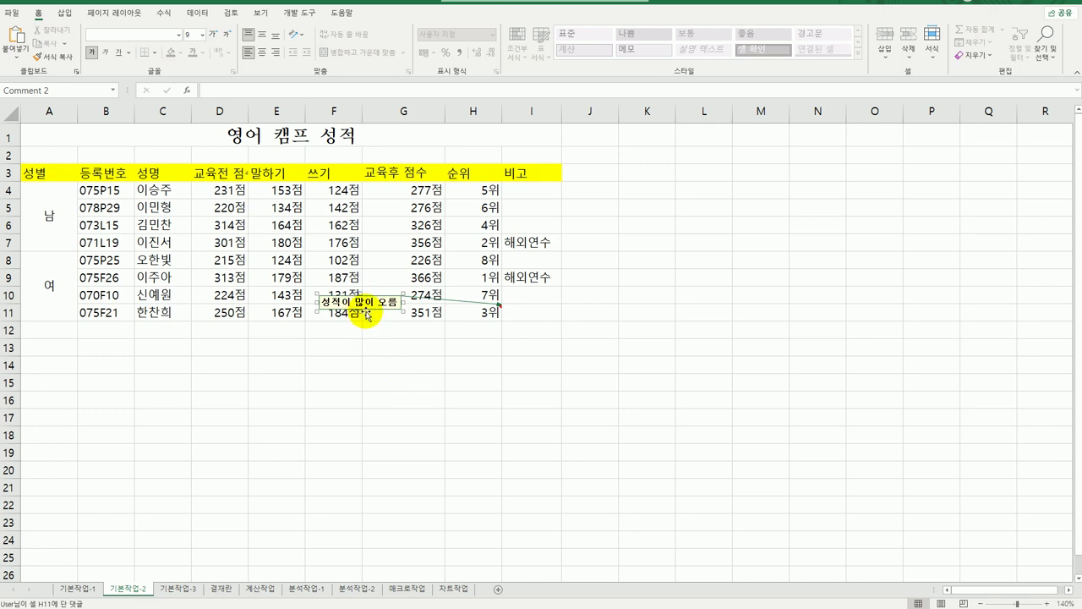
left_click(488, 317)
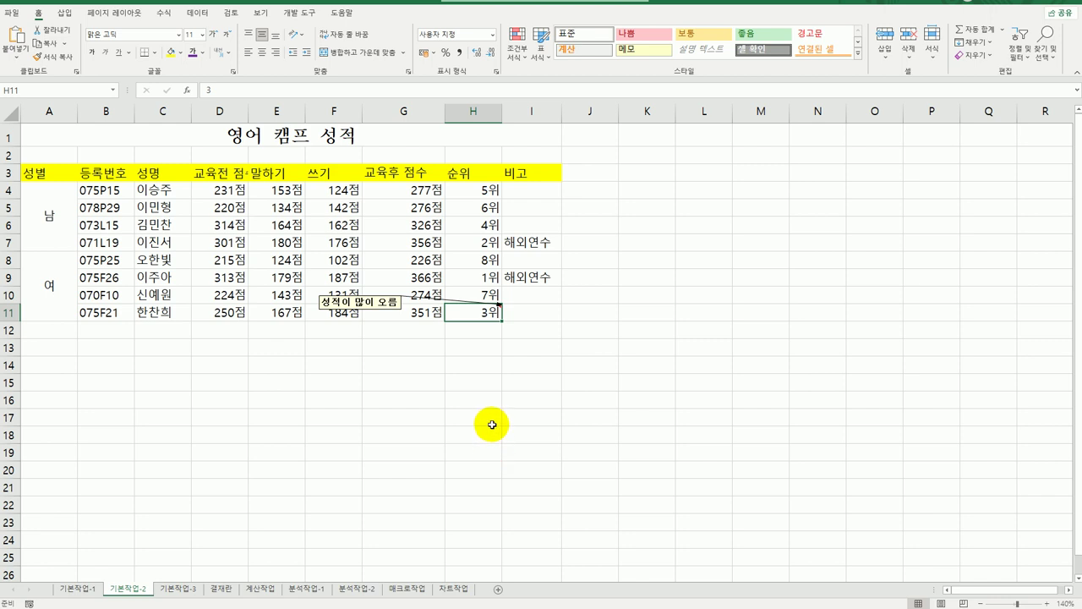
Step: Center the contents of the table A3:I11 horizontally and apply all borders to it
left_click(54, 169)
left_click_drag(85, 186, 527, 309)
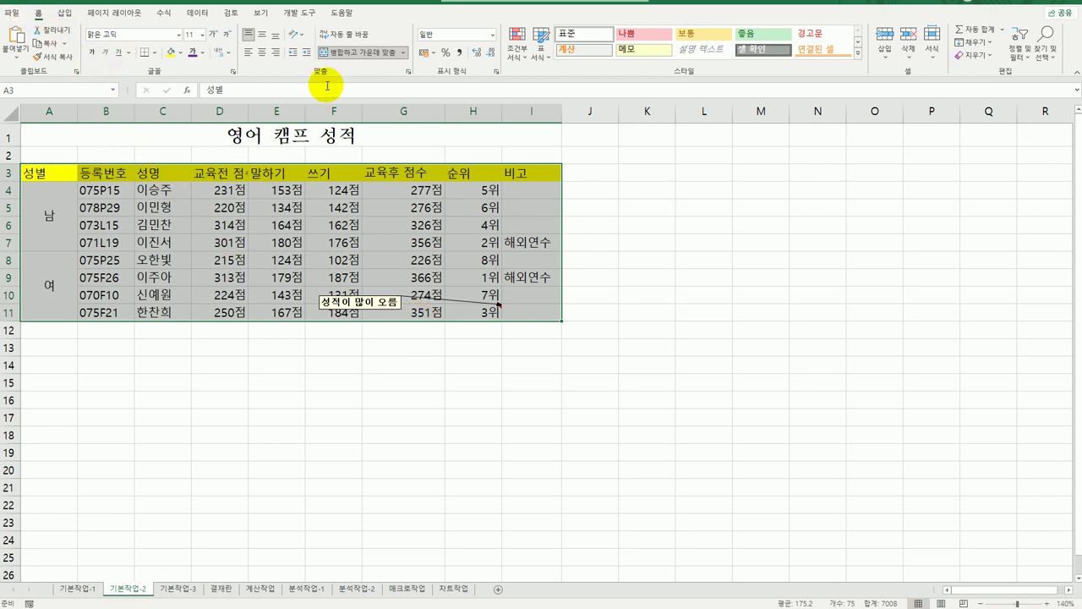
left_click(262, 52)
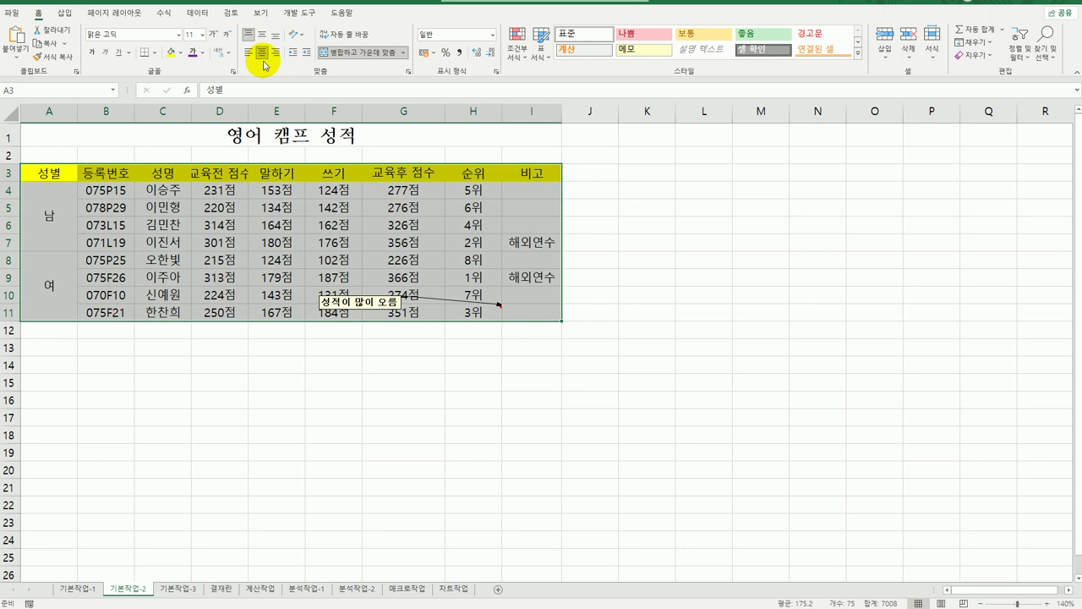
left_click(154, 53)
left_click(166, 164)
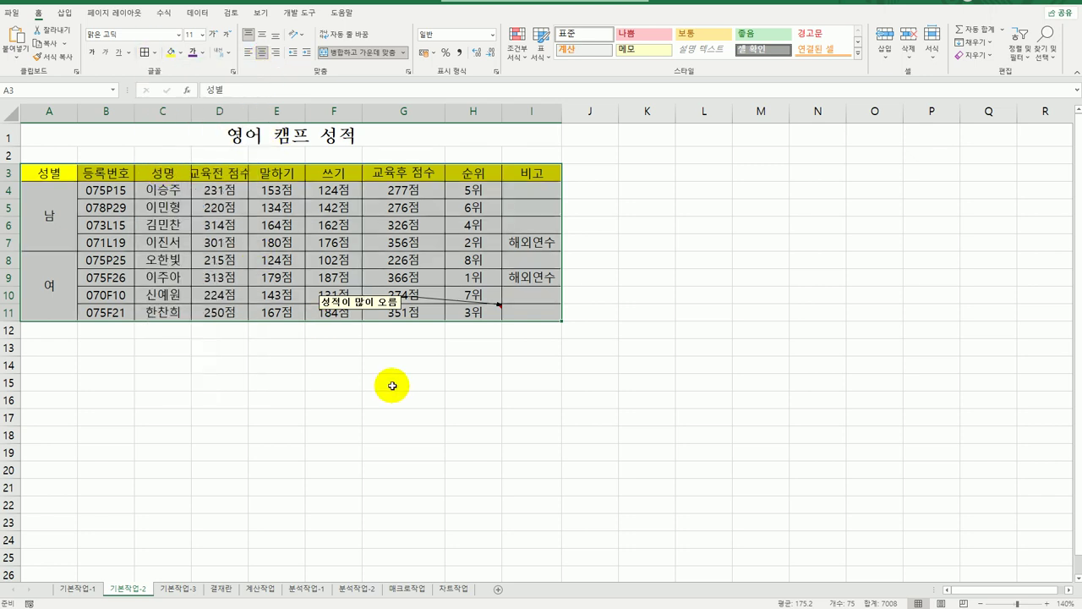
left_click(387, 382)
Step: Move the memo box beside cell H11 so that it lies over the 비고 column
left_click(375, 305)
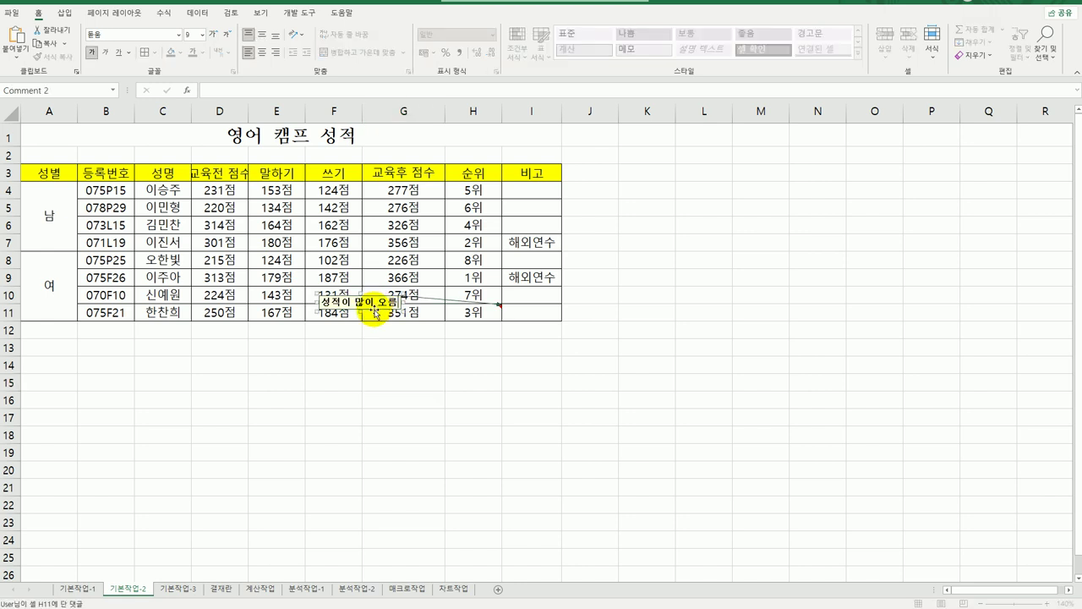
left_click_drag(375, 309, 582, 321)
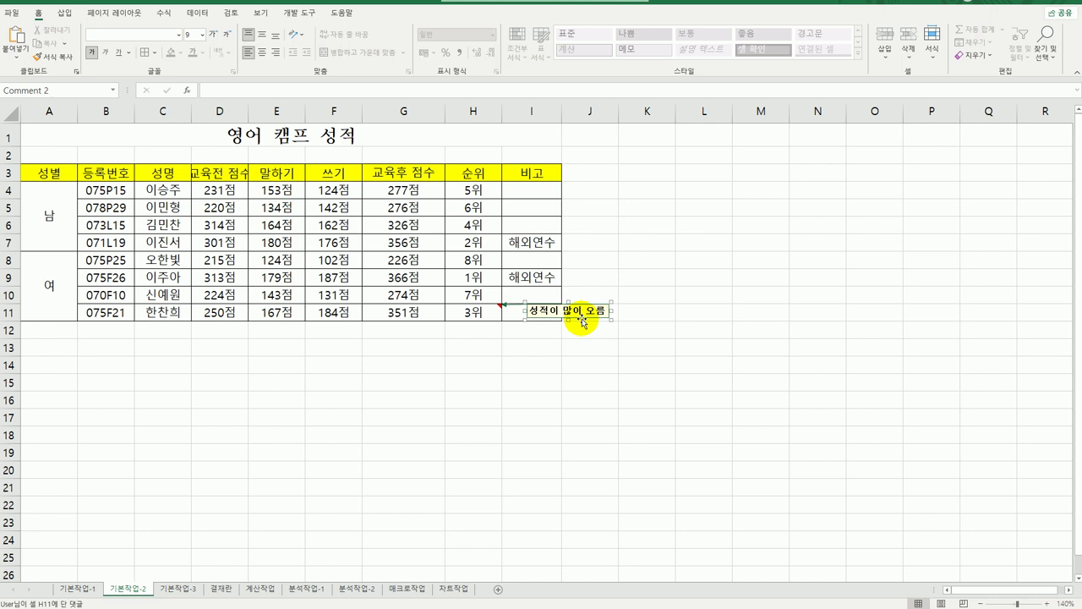
left_click_drag(583, 321, 572, 316)
left_click(566, 382)
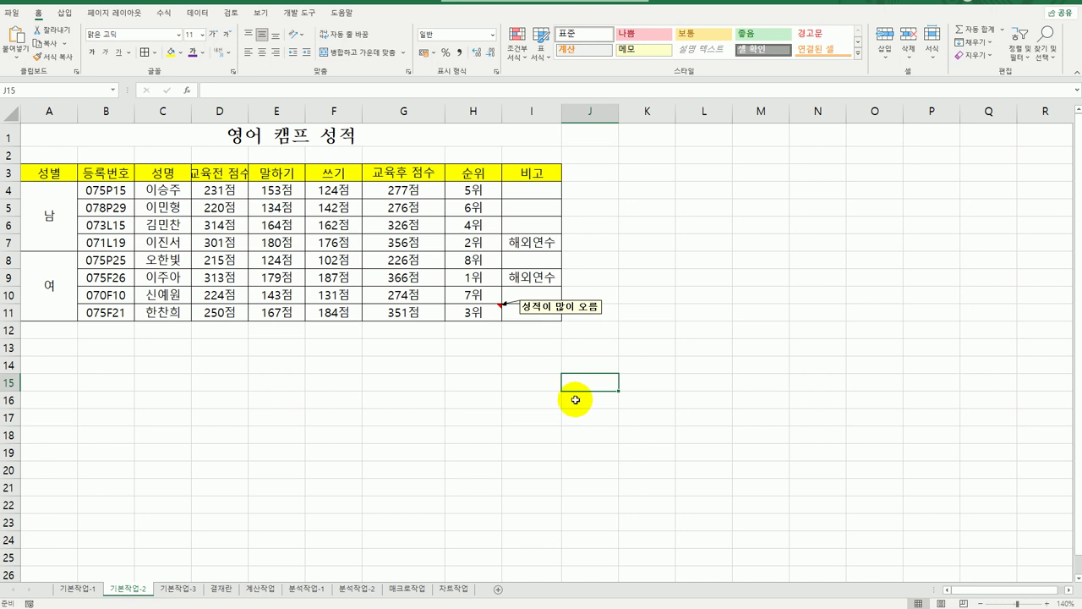
Step: Try to turn off bold for the text of the memo on H11
left_click(480, 312)
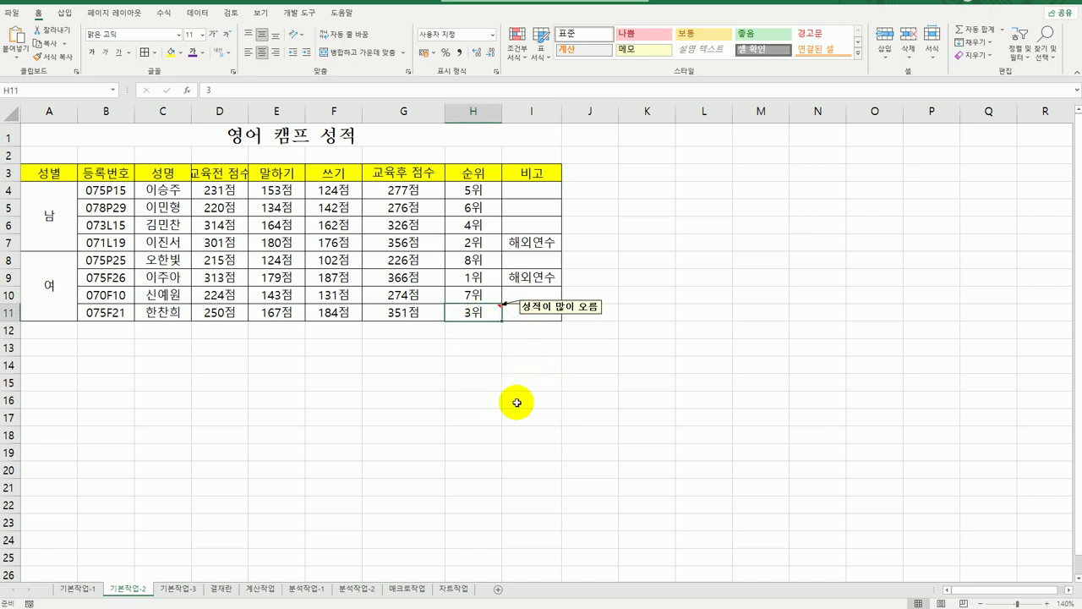
left_click(559, 314)
key("ctrl+b")
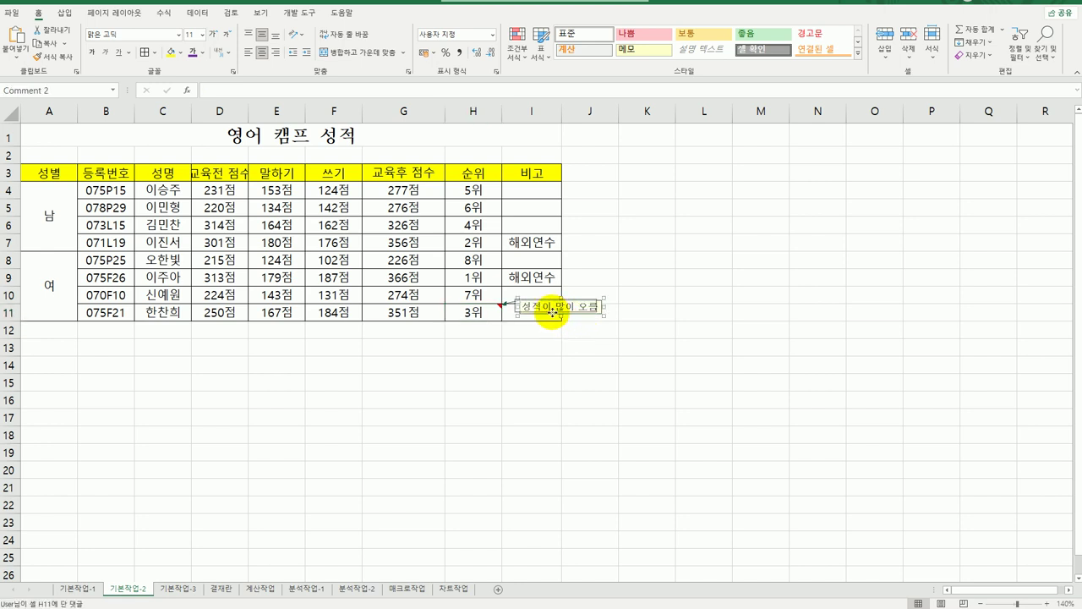
left_click(580, 382)
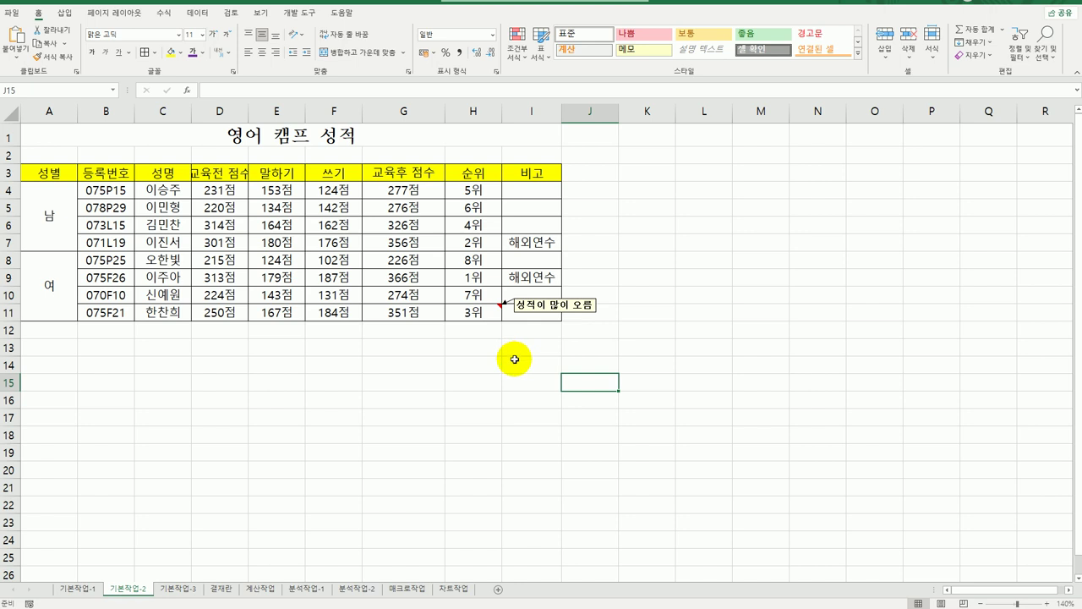
Step: Open the 기본작업-3 sheet
left_click(179, 588)
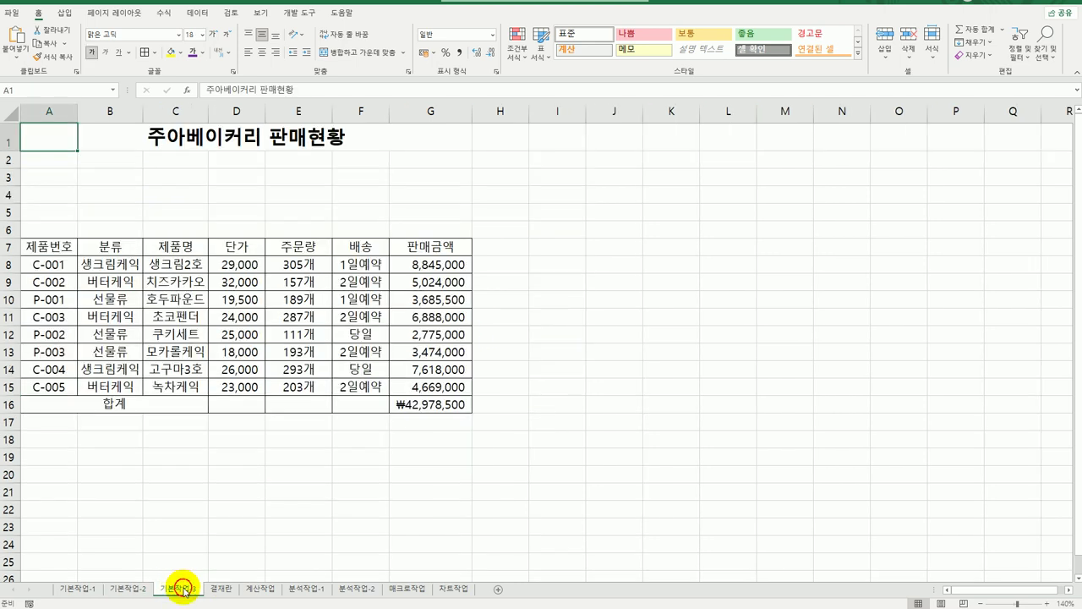
Step: Copy the approval box A1:D2 on the 결재란 sheet, with cell E3 selected on the 기본작업-3 sheet as the destination
left_click(594, 497)
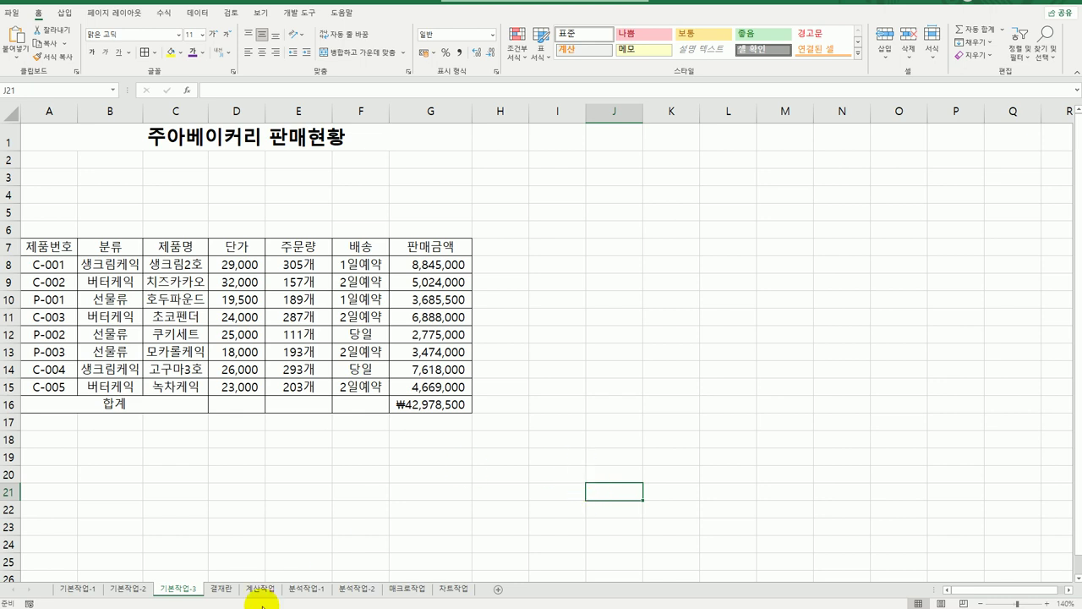
left_click(222, 588)
left_click_drag(34, 169, 193, 172)
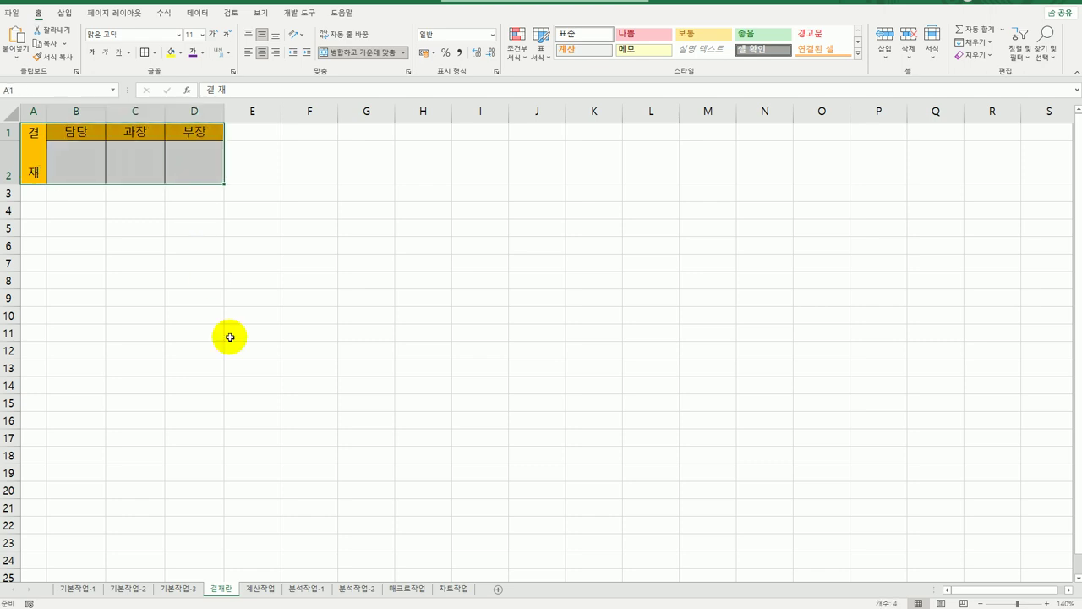
left_click(188, 587)
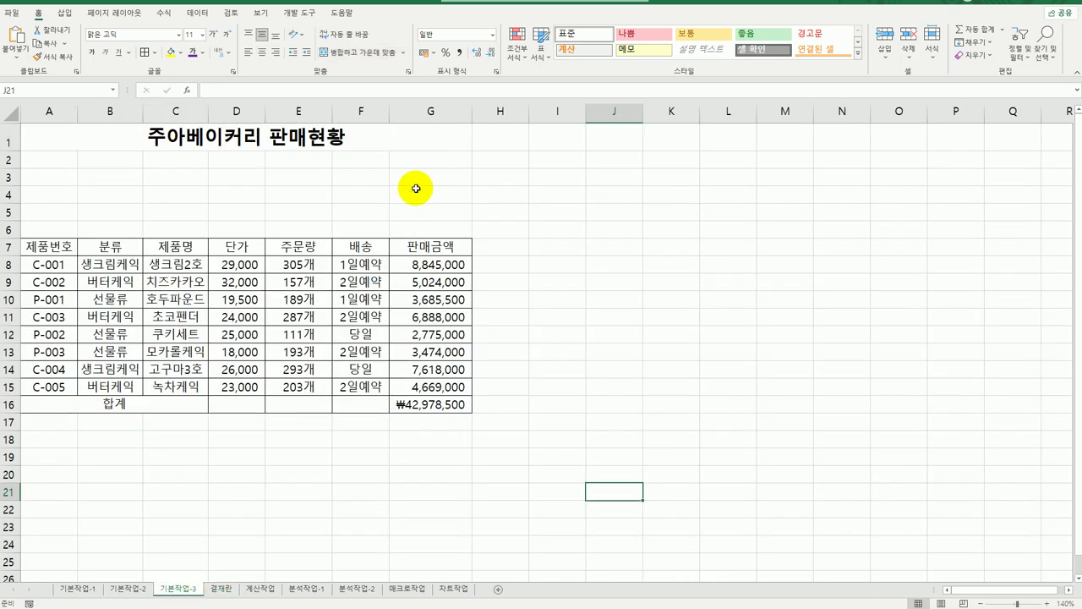
left_click(289, 183)
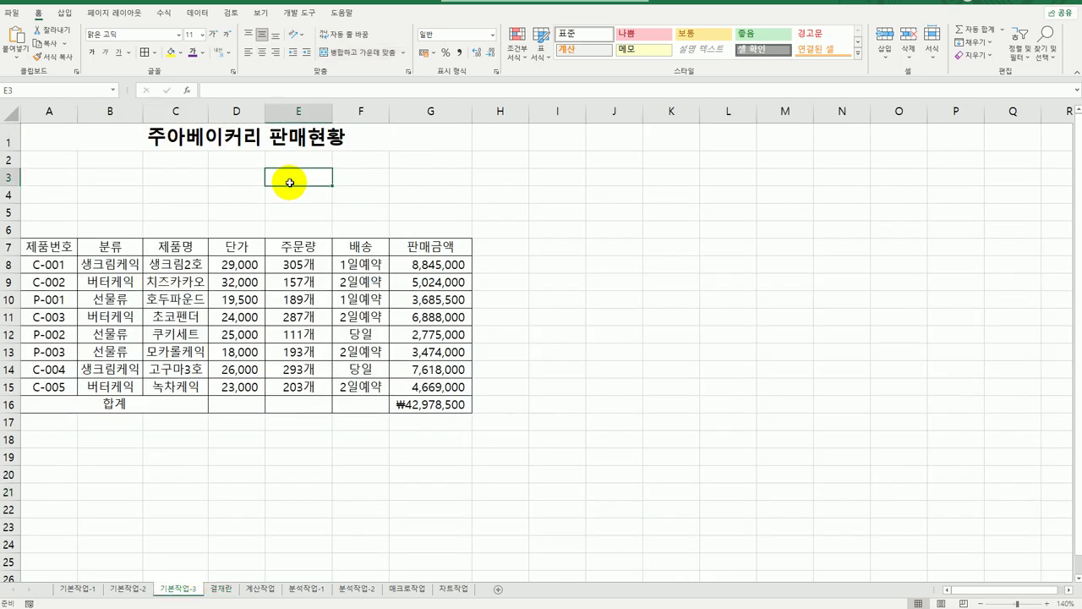
left_click(218, 587)
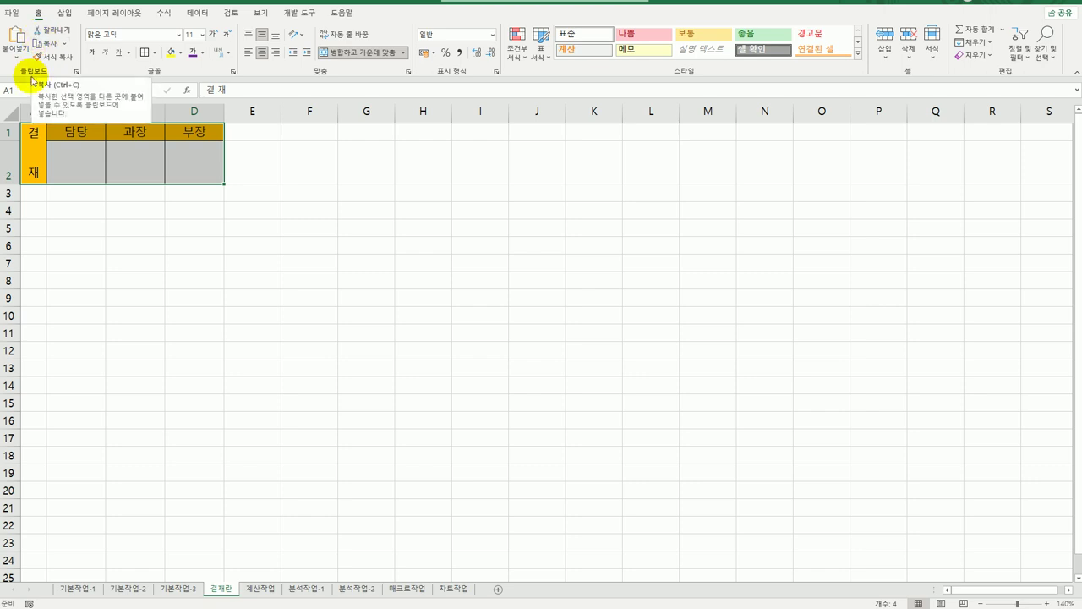
left_click(47, 45)
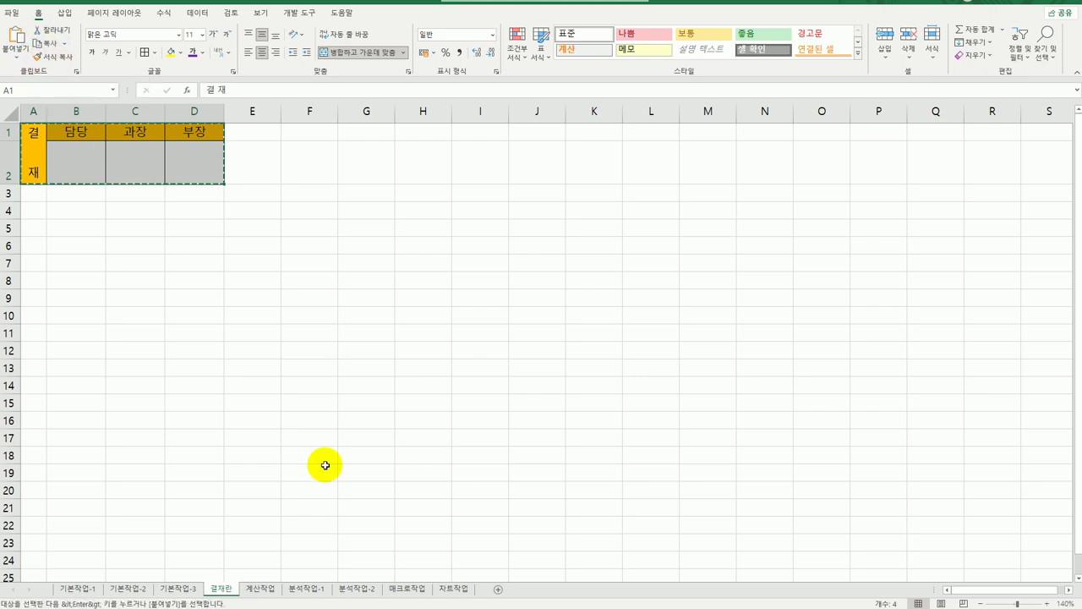
Step: Paste the copied approval box as a linked picture at E3 on the 기본작업-3 sheet
left_click(179, 589)
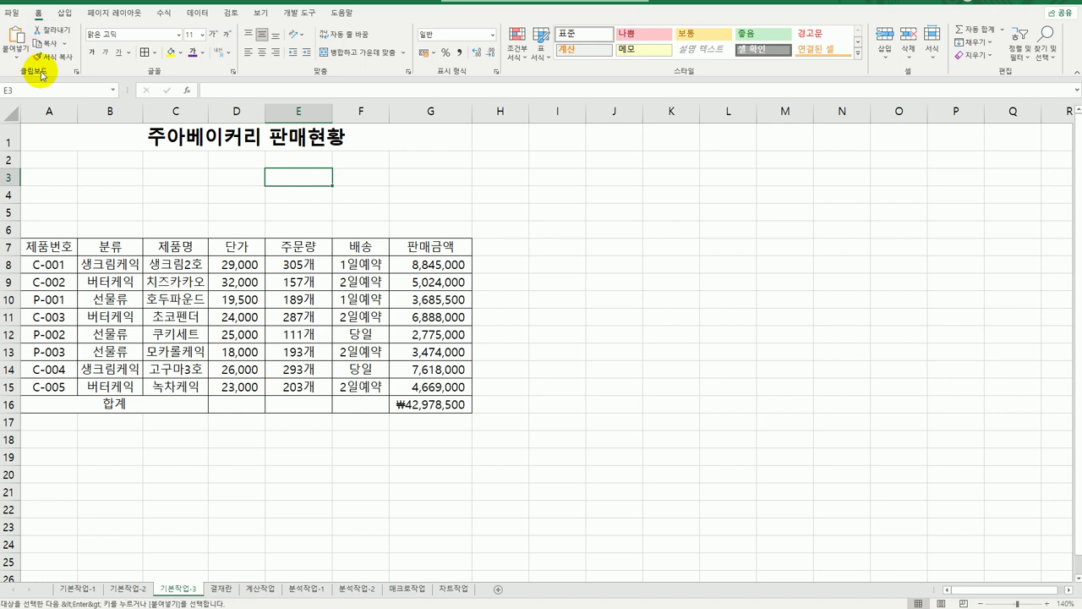
left_click(16, 53)
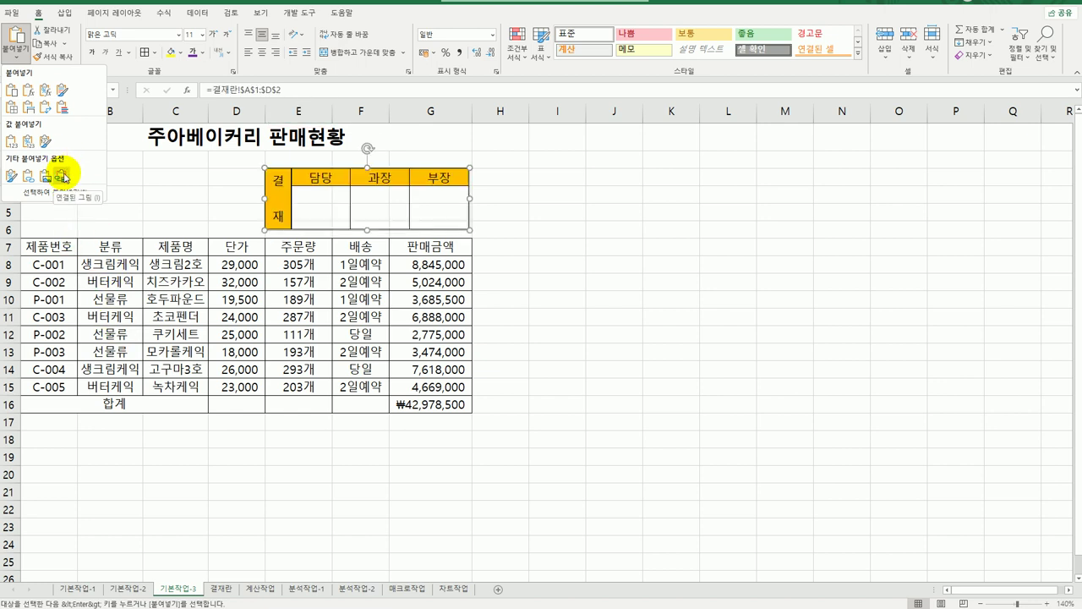
left_click(63, 178)
left_click(625, 367)
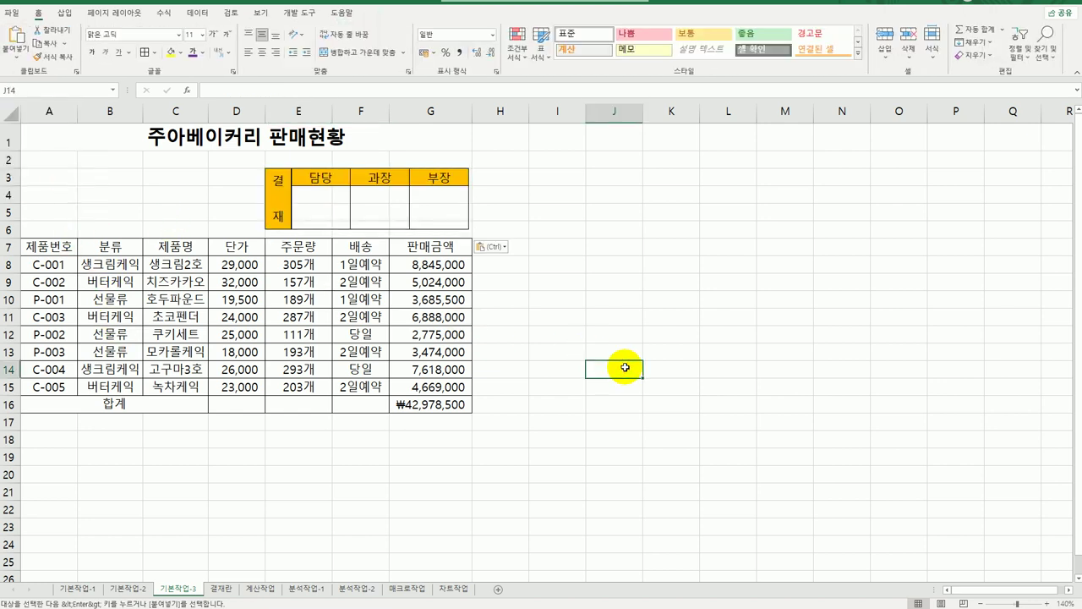
left_click(221, 588)
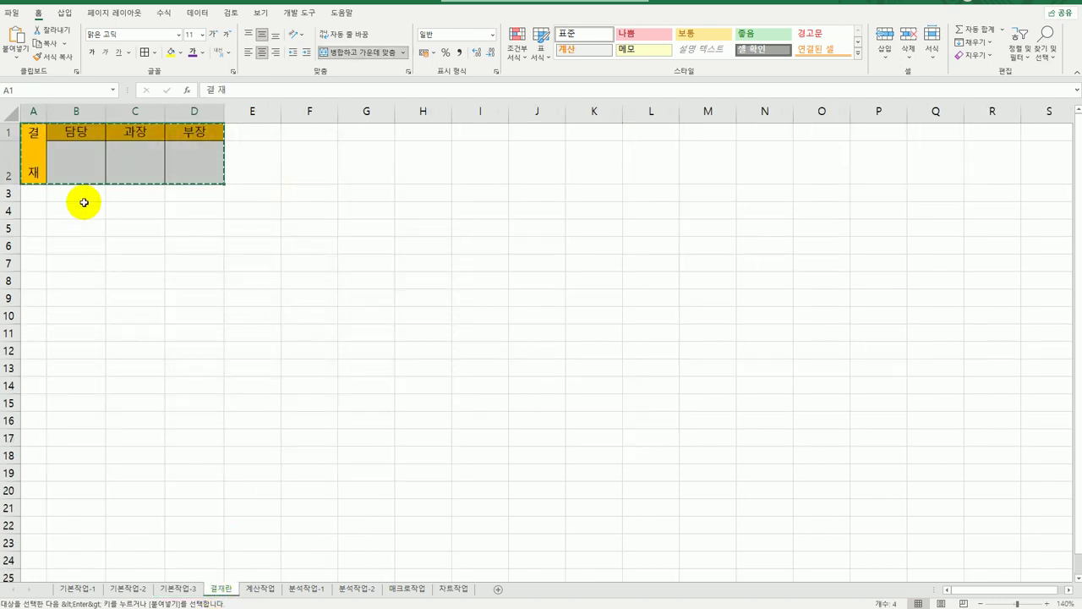
left_click(73, 137)
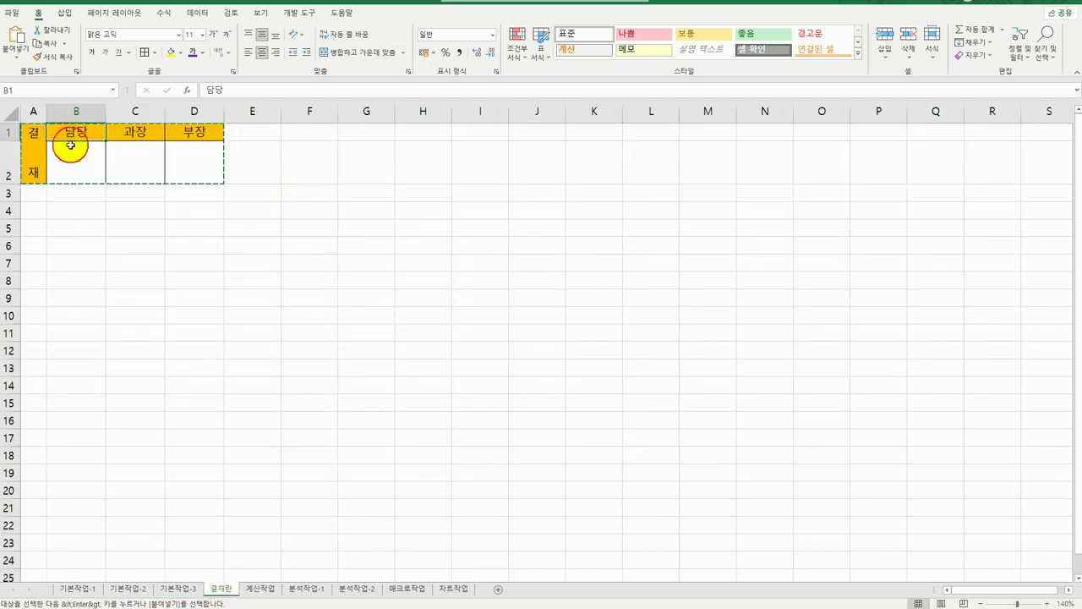
left_click(183, 588)
left_click(534, 492)
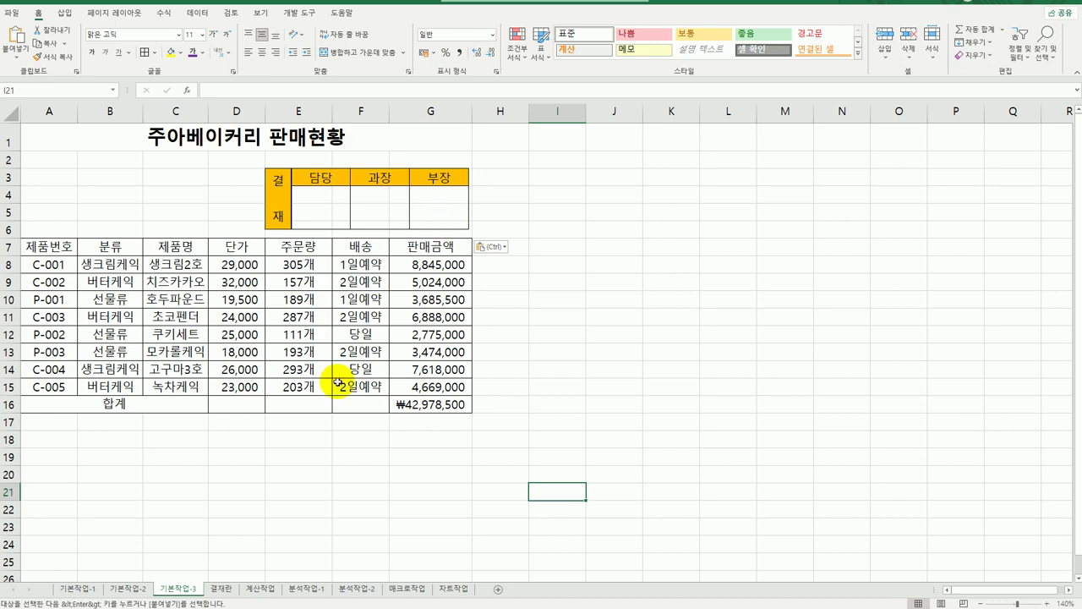
Step: On the 계산작업 sheet, enter =LARGE(C3:C10,1) in C11 to get the largest 전체 value
left_click(269, 588)
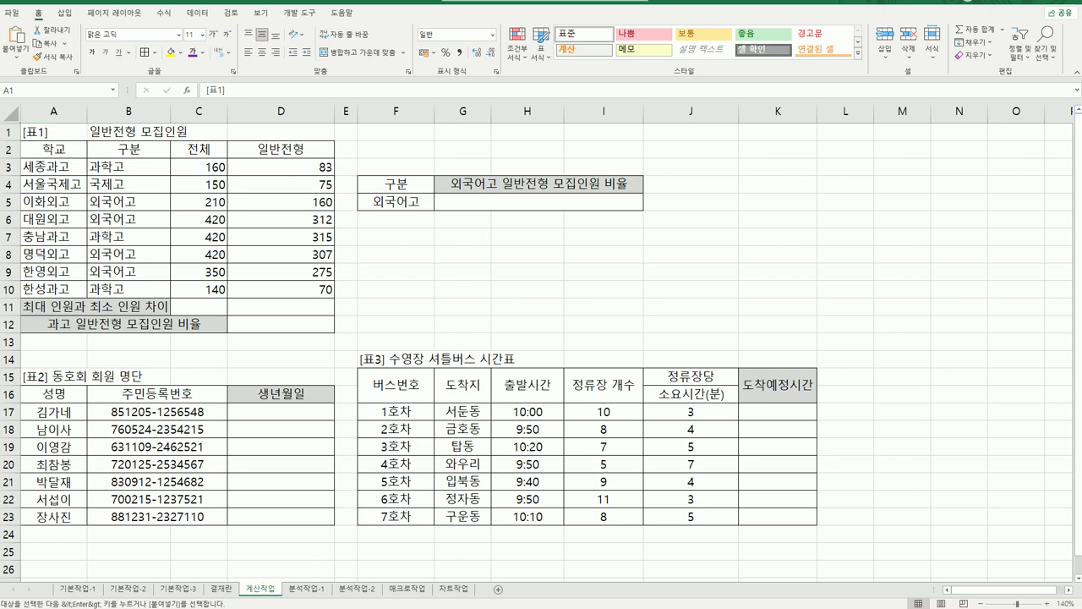
left_click(200, 309)
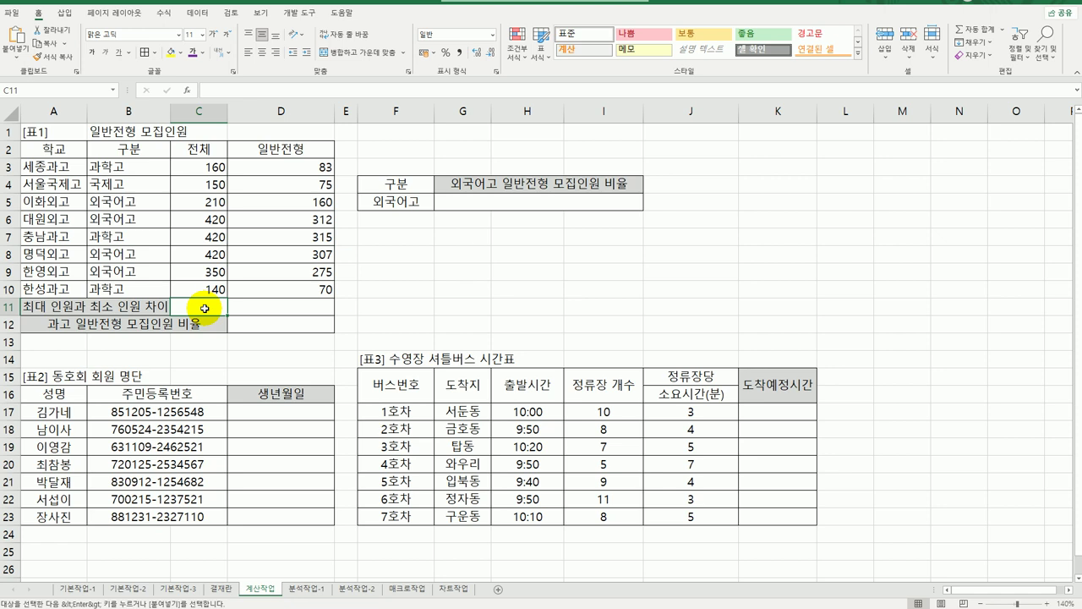
type("=")
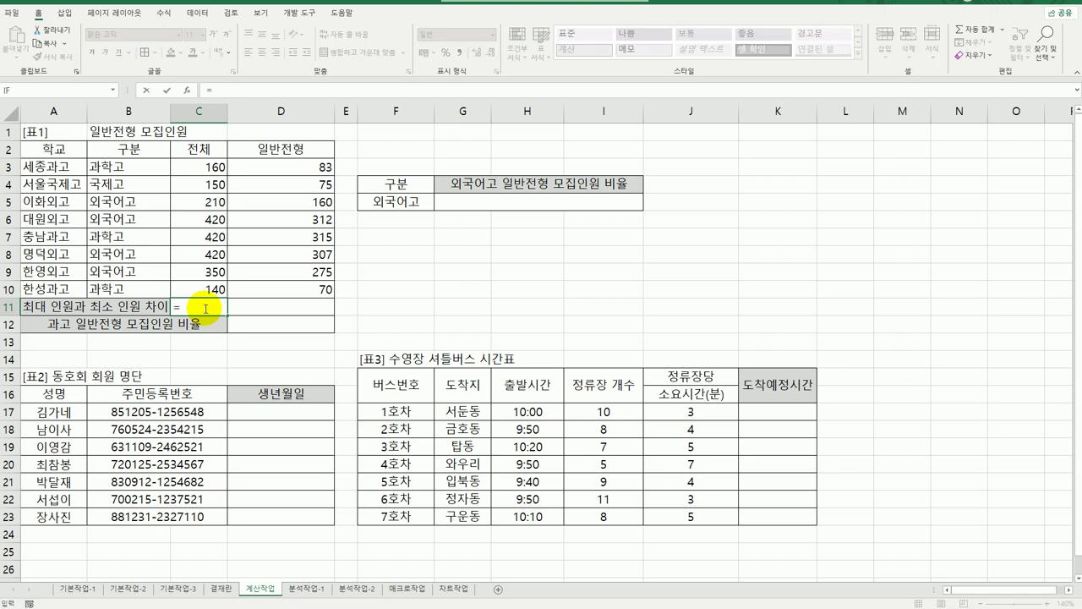
type(" la")
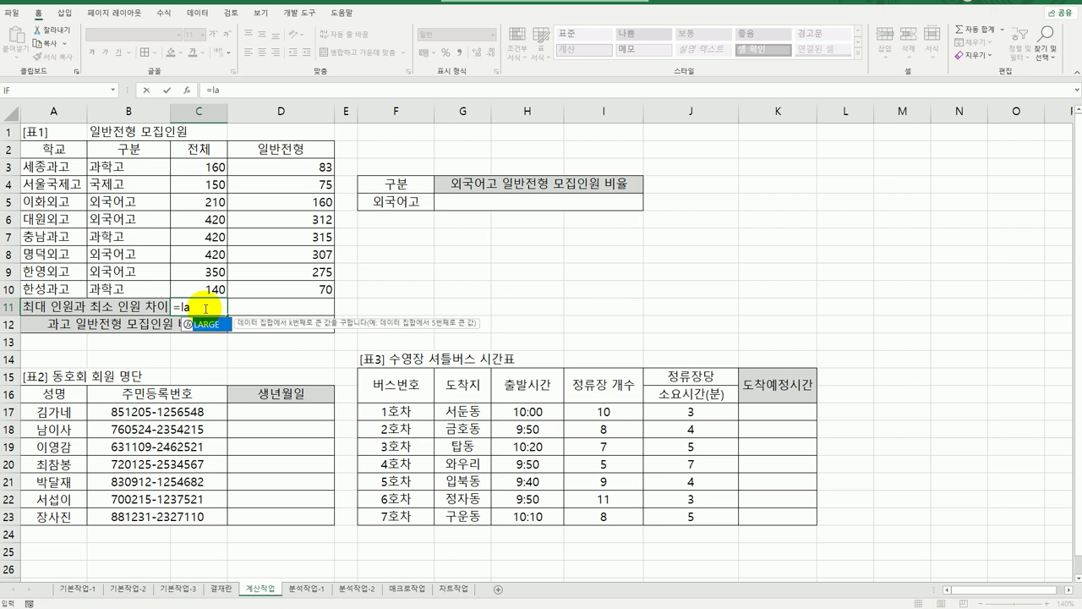
double_click(218, 329)
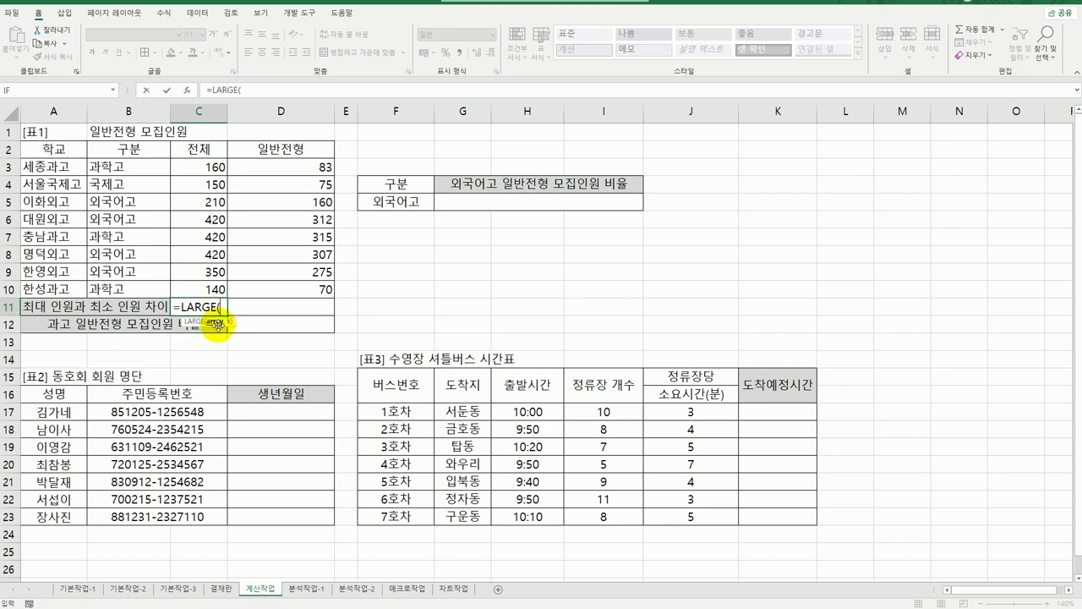
left_click_drag(206, 166, 207, 288)
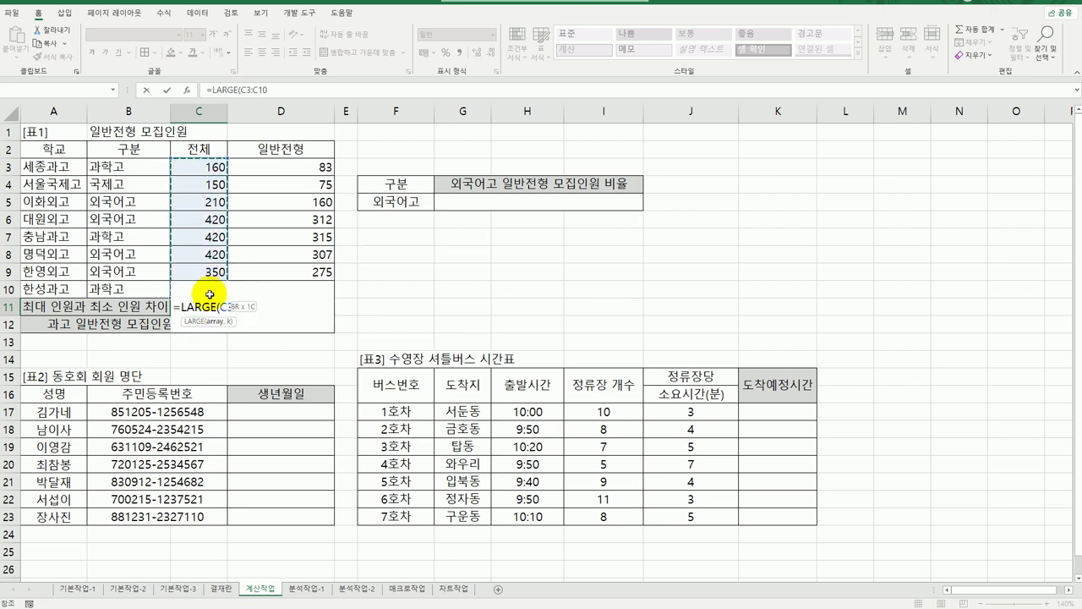
type(",")
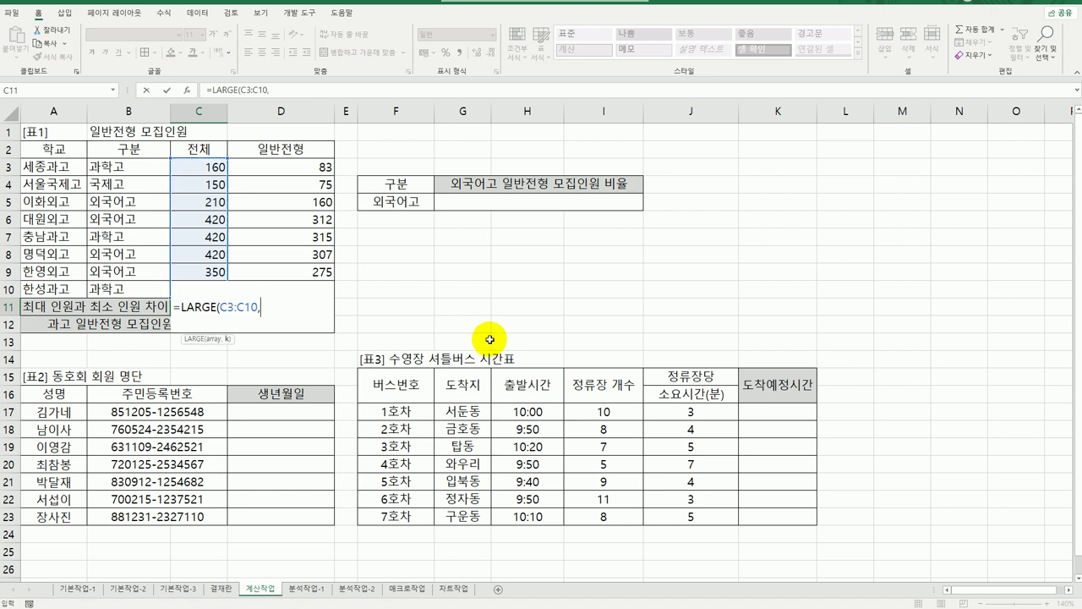
type("1)")
key("Return")
key("Up")
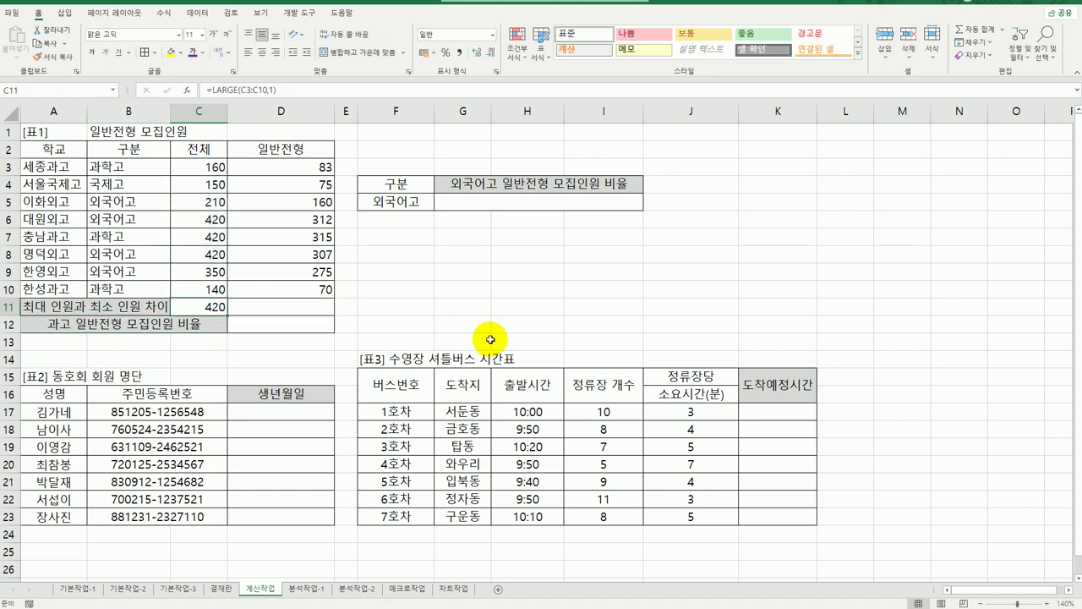
Step: Extend the formula in C11 to =LARGE(C3:C10,1)-SMALL(C3:C10,1) so it calculates the maximum-minimum difference
double_click(219, 306)
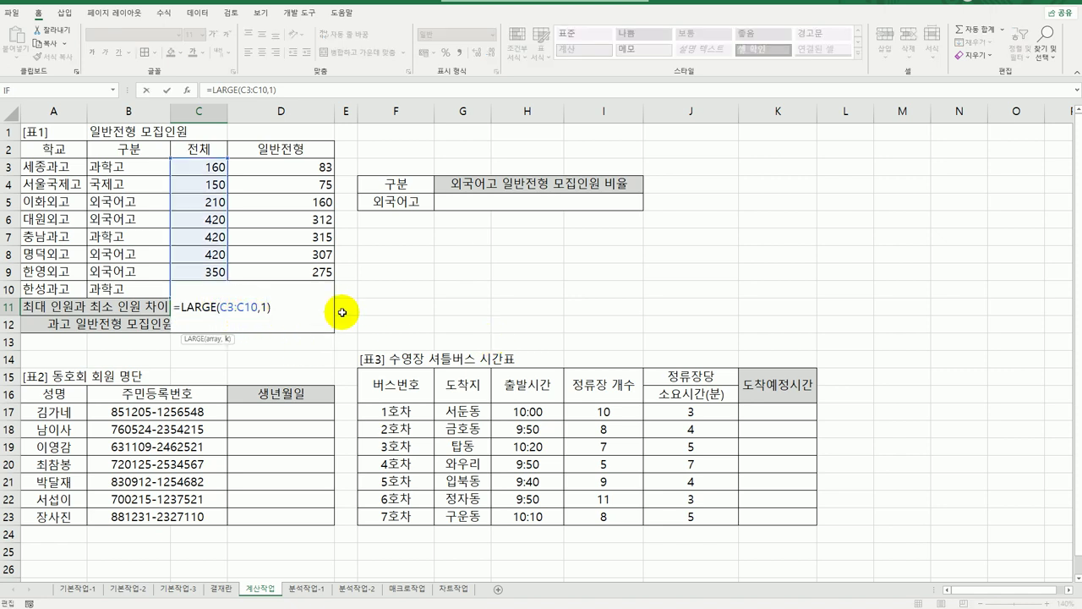
type("-")
type("sm")
key("Tab")
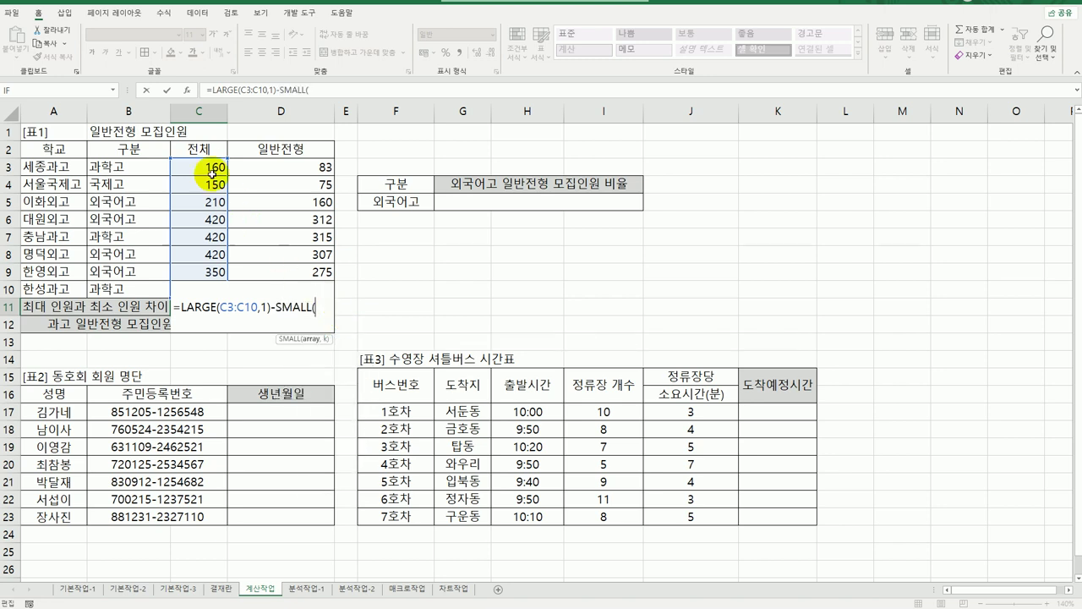
left_click_drag(204, 165, 202, 289)
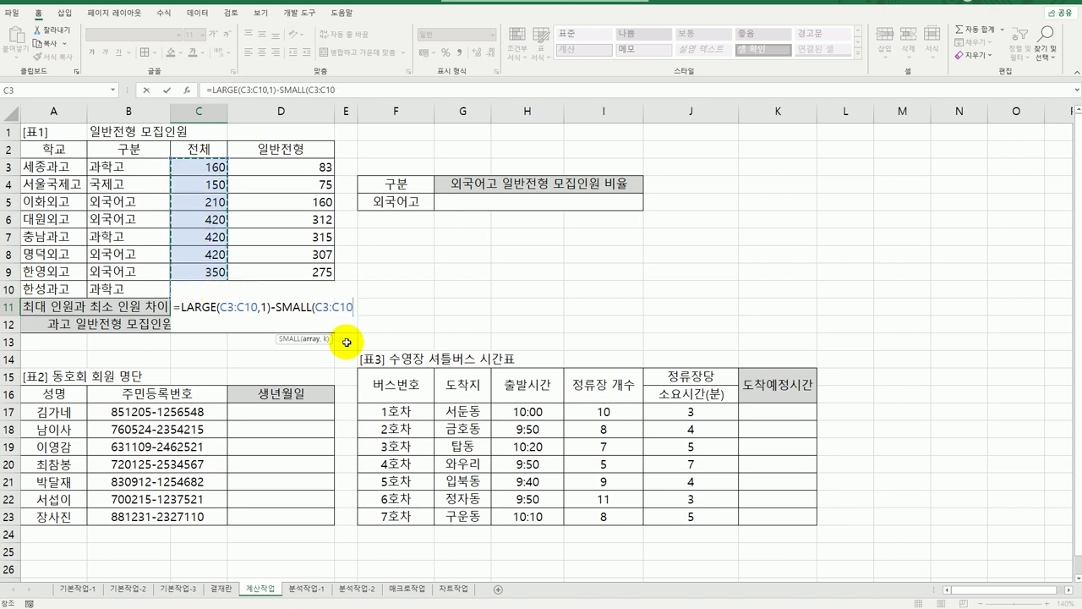
type(",1")
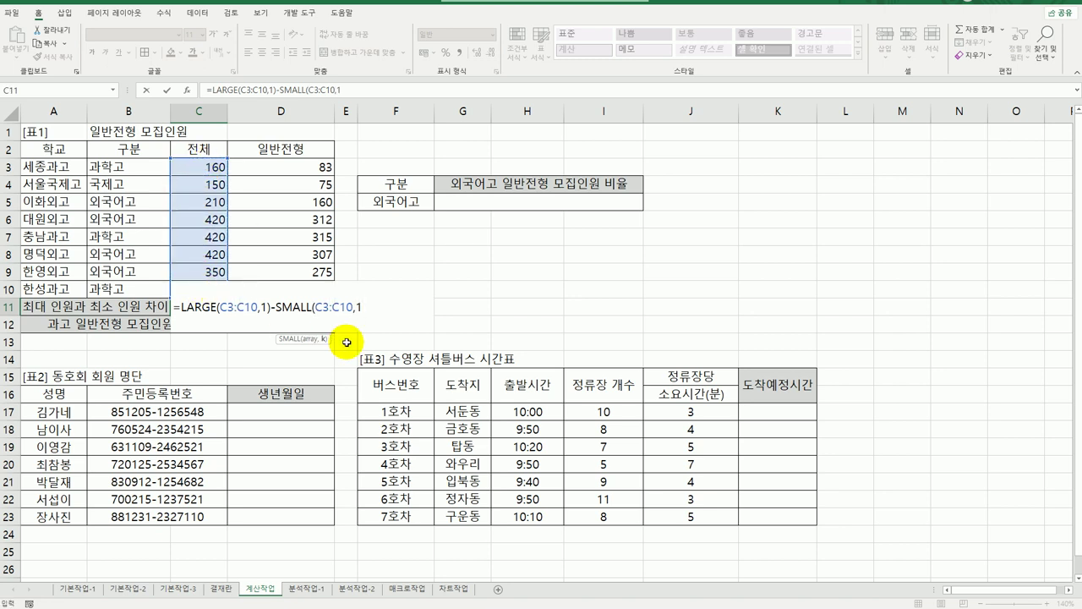
type(")")
key("Return")
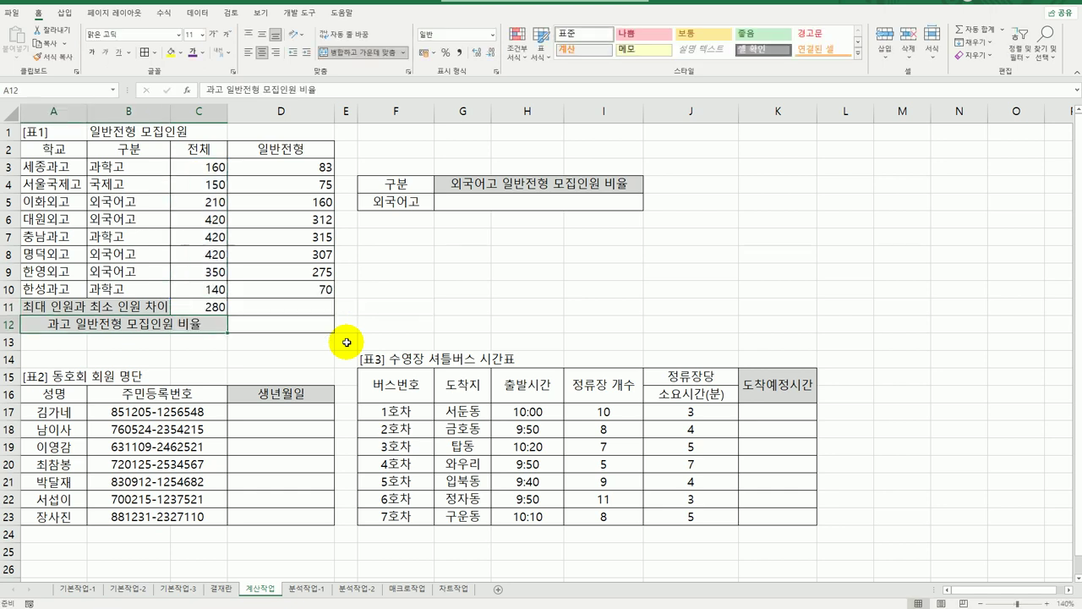
Step: Fill the difference formula from C11 across to D11 for the 일반전형 column
key("Up")
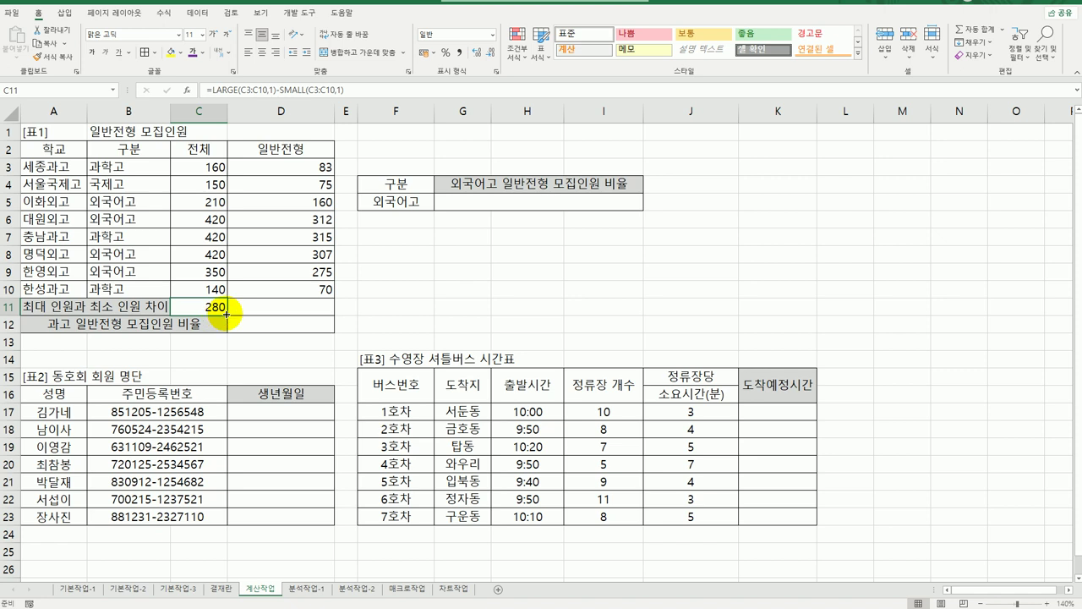
left_click_drag(226, 314, 313, 315)
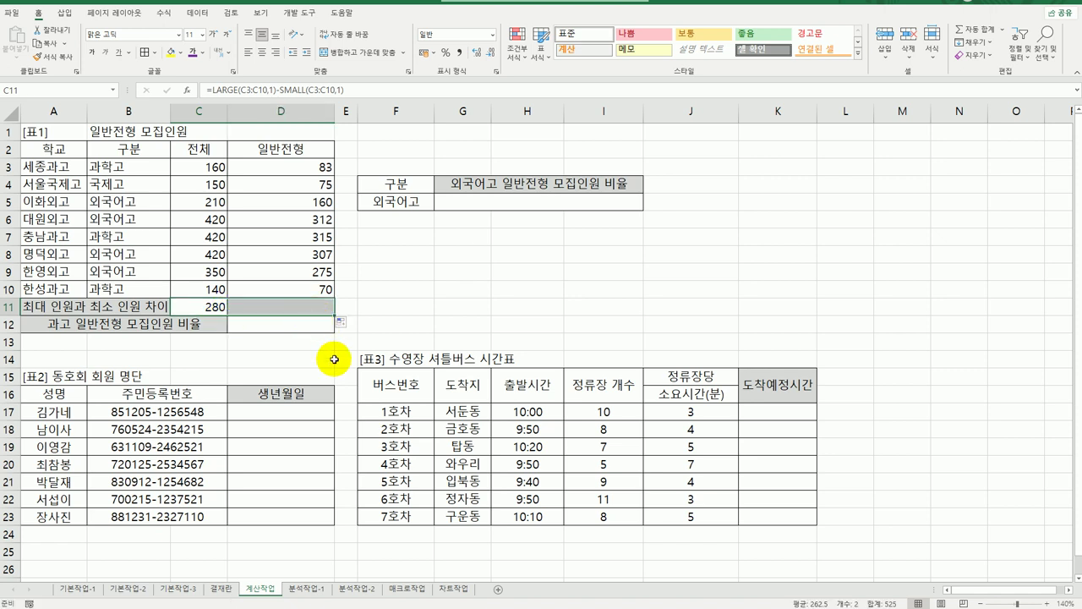
left_click(290, 312)
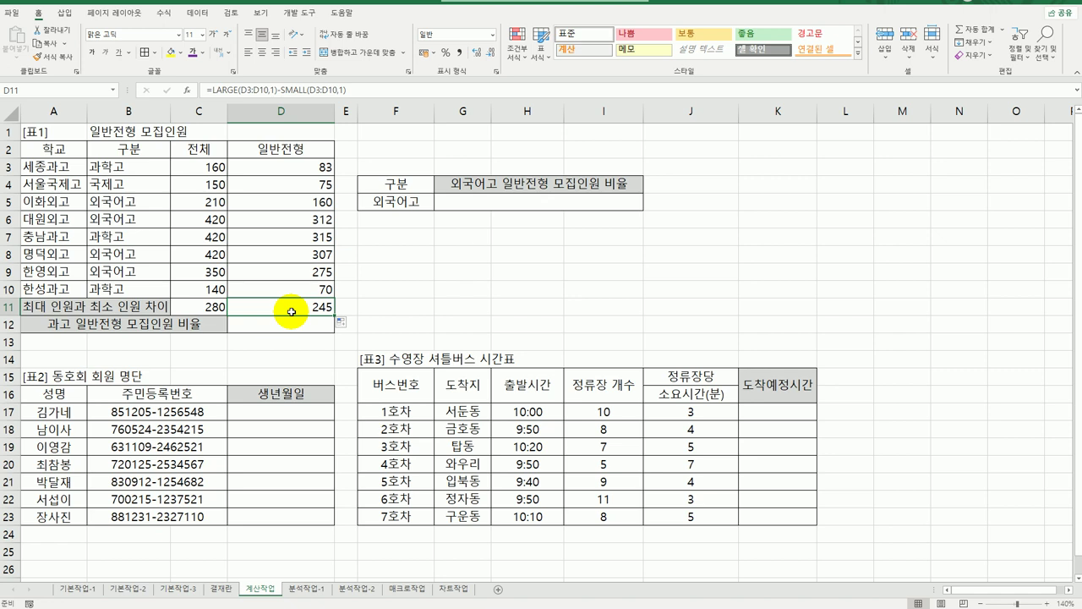
Step: Enter =SUMIF(A3:A10,"*과고",D3:D10) in D12 to total the 일반전형 values of schools ending in 과고
left_click(286, 322)
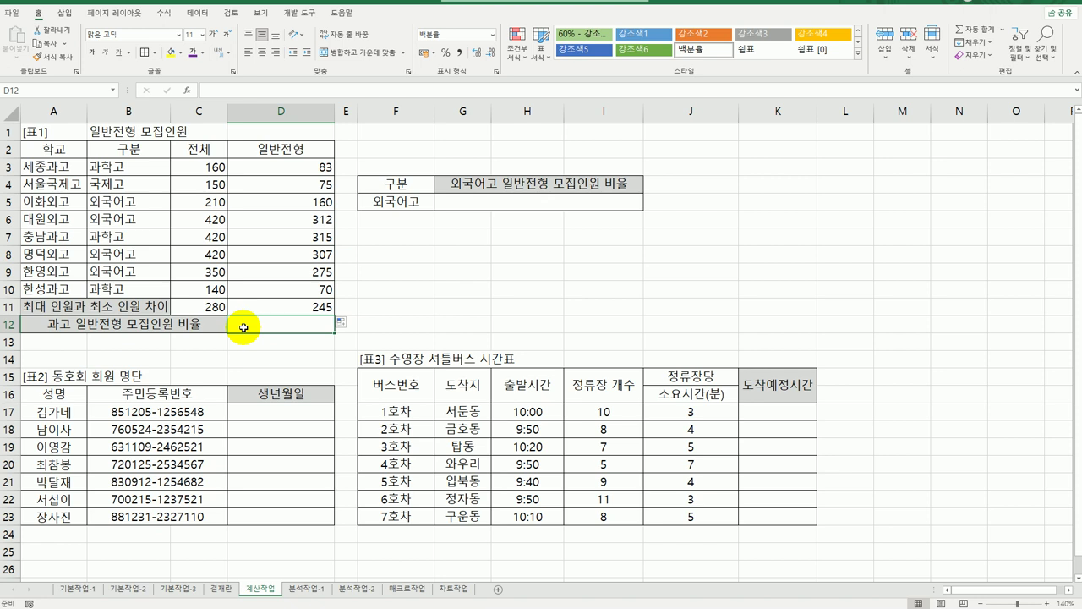
type("=")
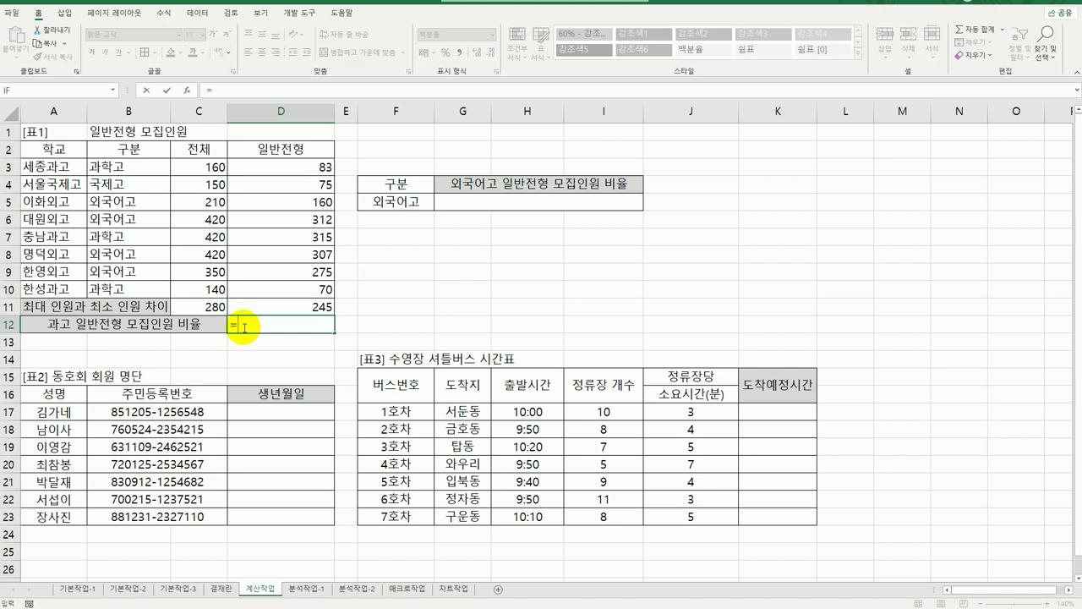
type("sum")
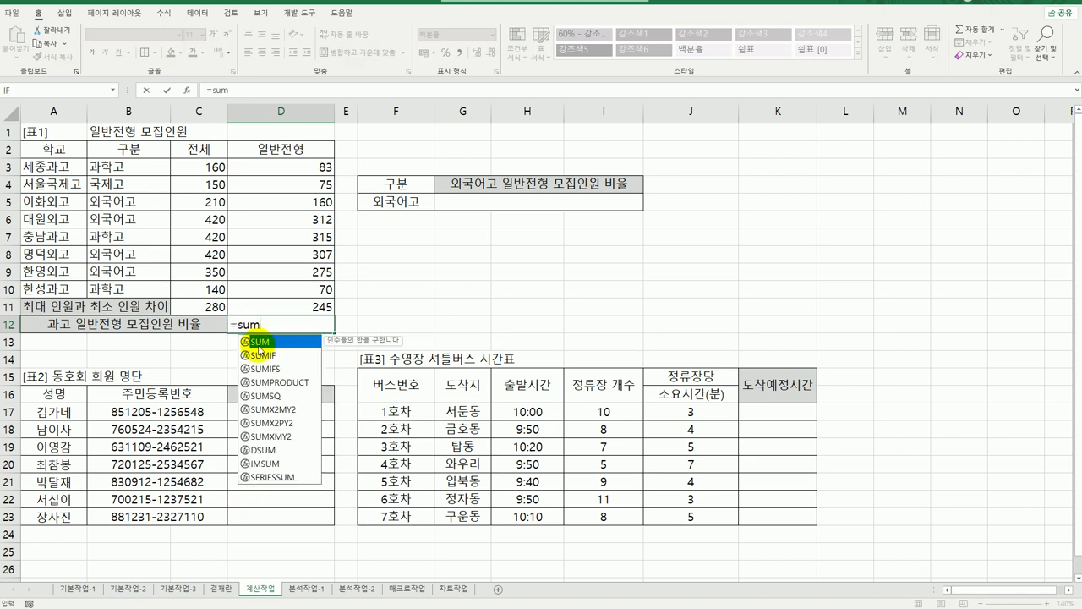
left_click(293, 356)
double_click(293, 357)
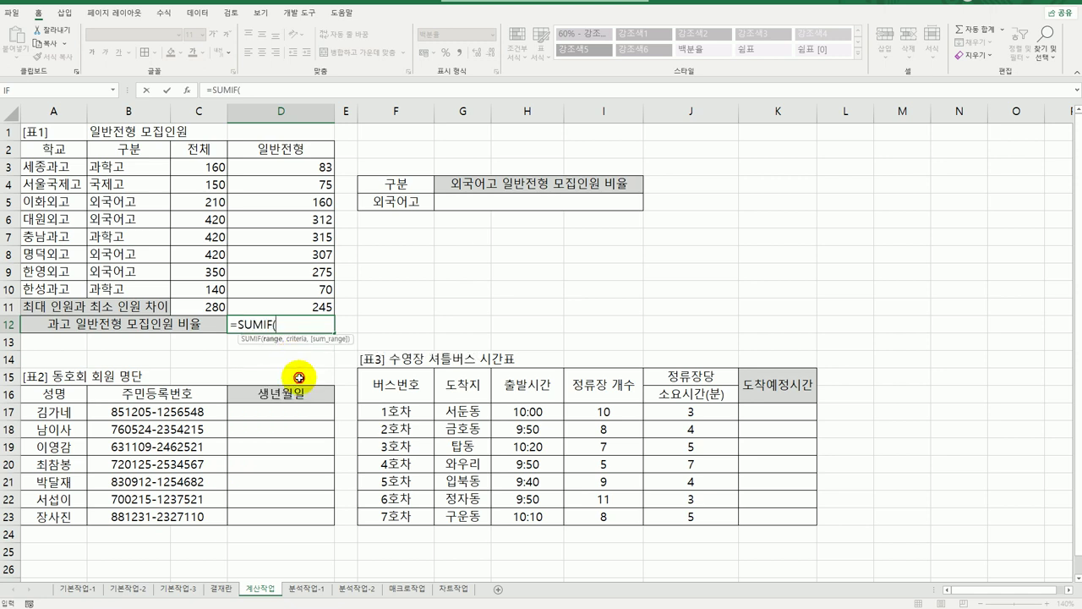
left_click(189, 91)
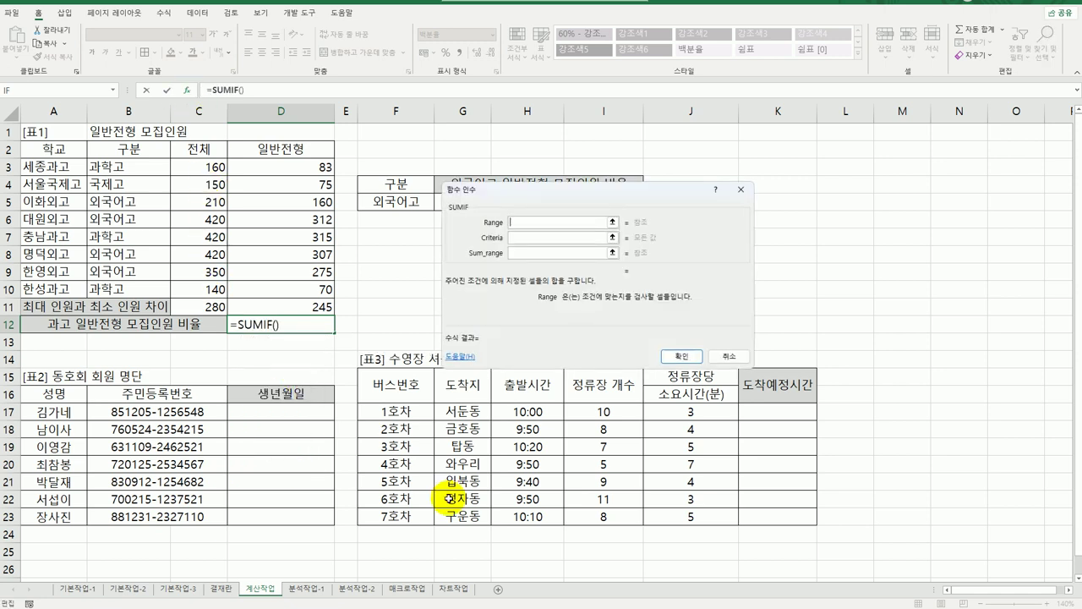
left_click_drag(61, 165, 58, 288)
left_click(524, 239)
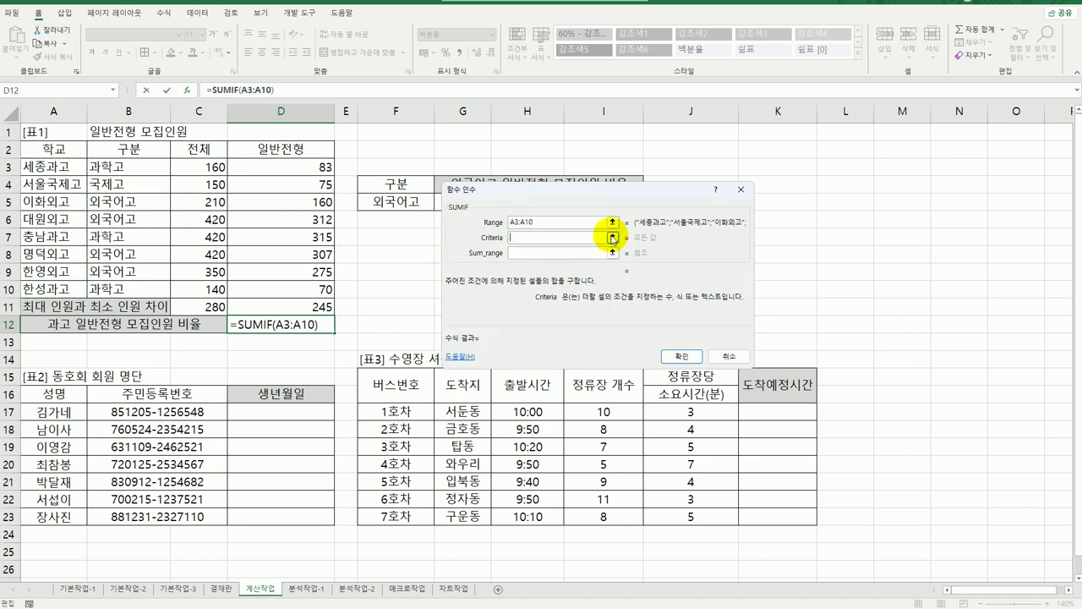
type("*과고")
key("Tab")
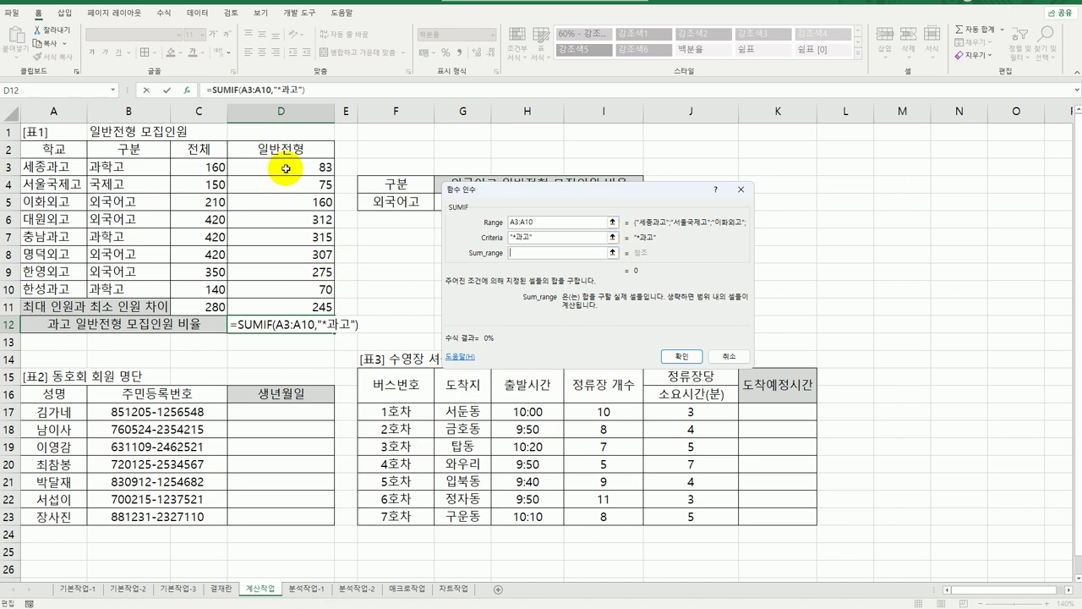
left_click_drag(285, 167, 275, 291)
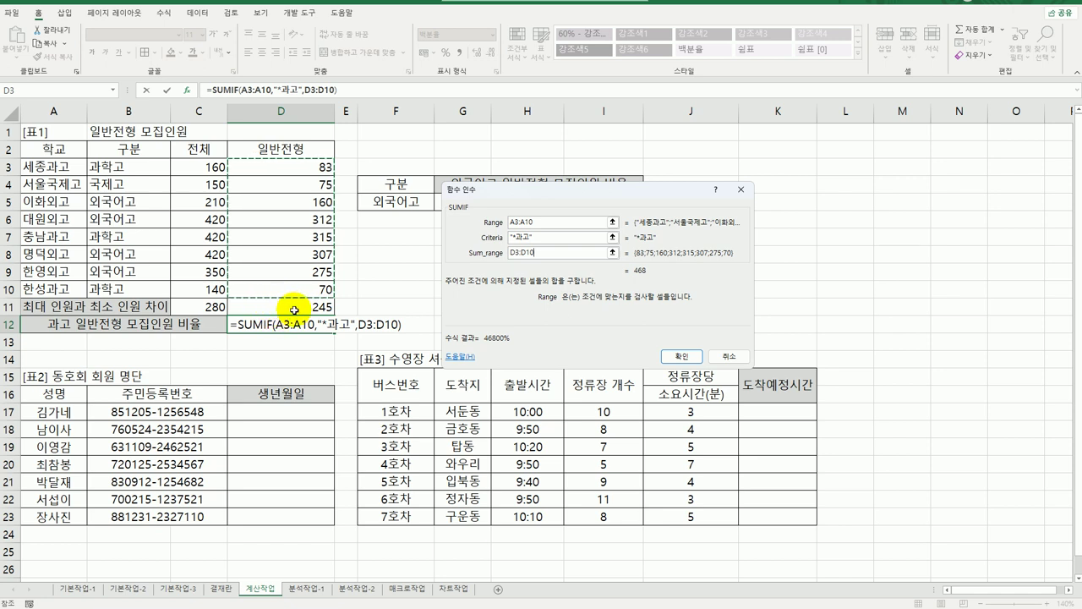
left_click(682, 356)
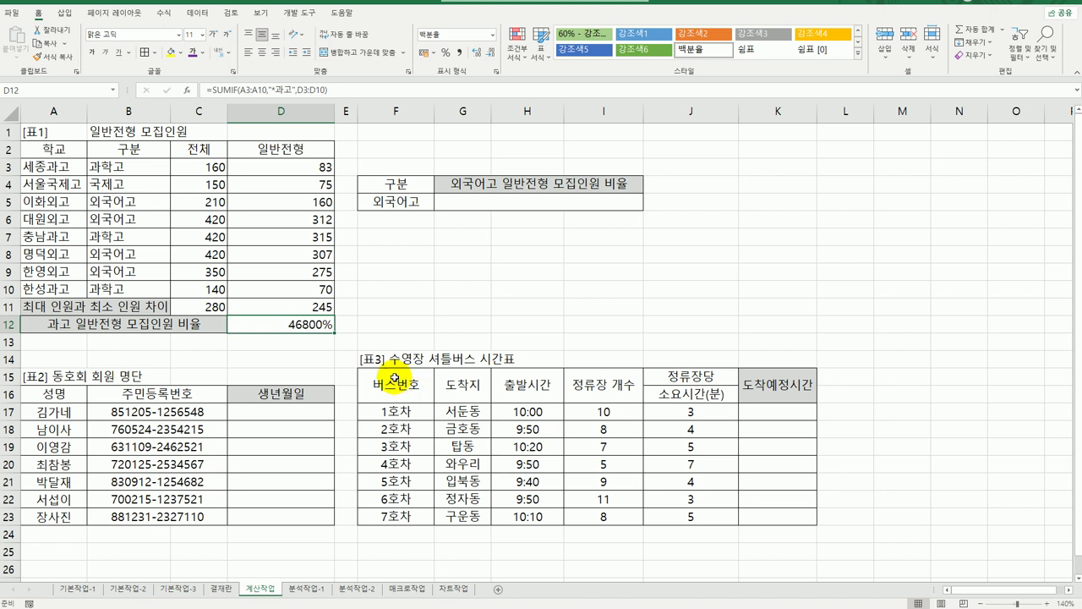
Step: Extend the D12 formula to =SUMIF(A3:A10,"*과고",D3:D10)/SUM(D3:D10) so it calculates the 과고 share of 일반전형
double_click(325, 329)
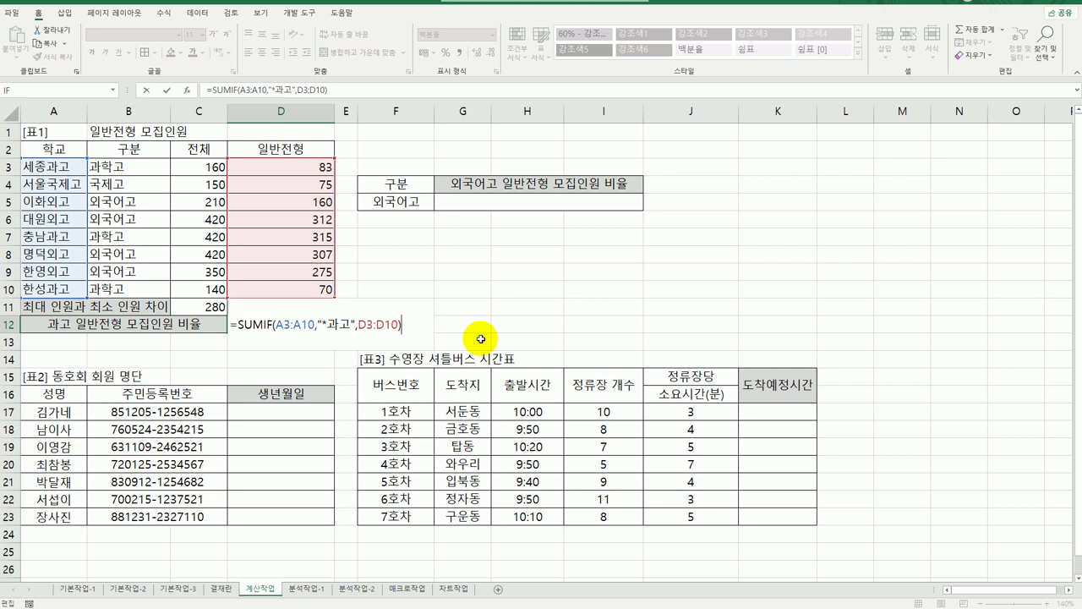
type("/")
type("sum(")
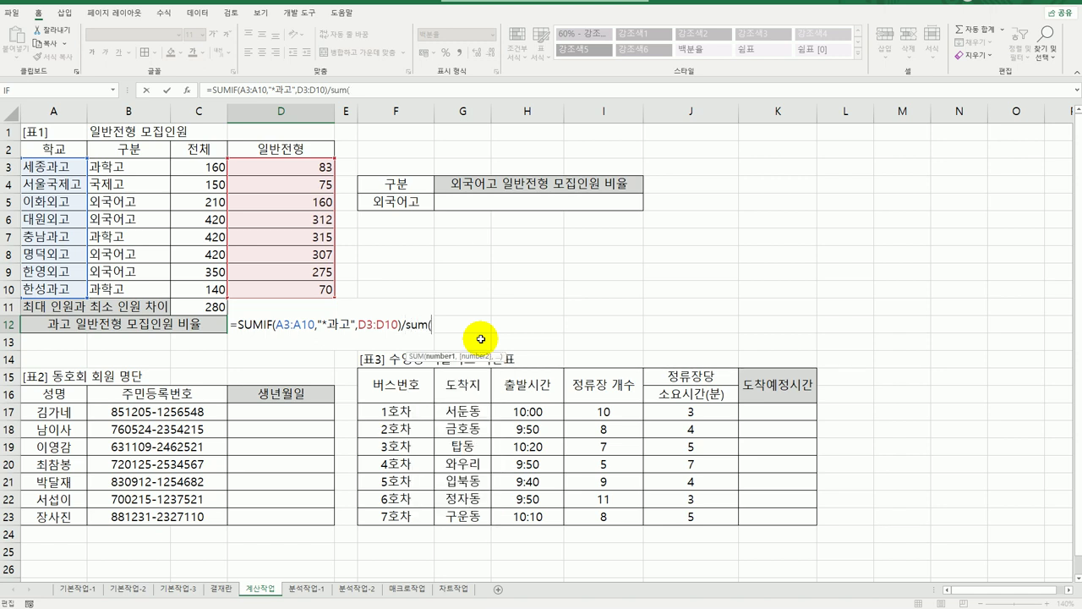
left_click_drag(253, 166, 251, 287)
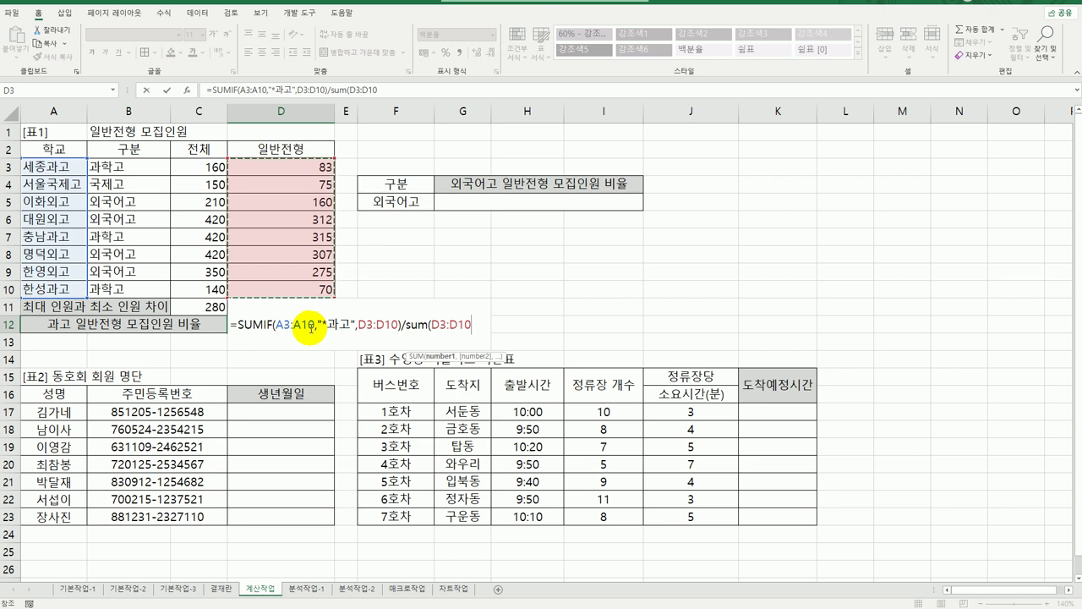
type(")")
key("ctrl+Return")
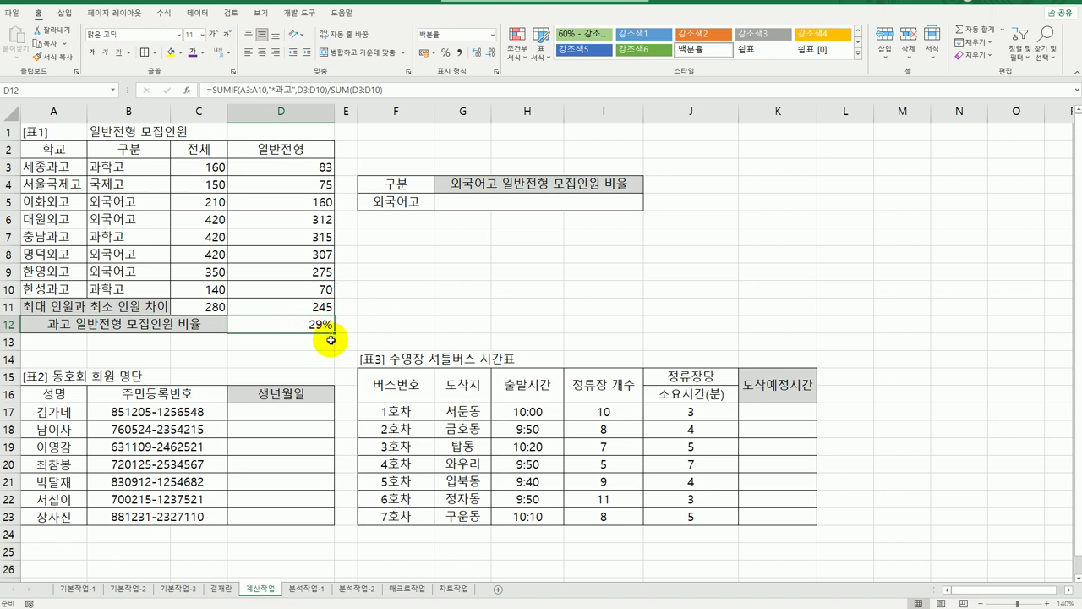
left_click(485, 205)
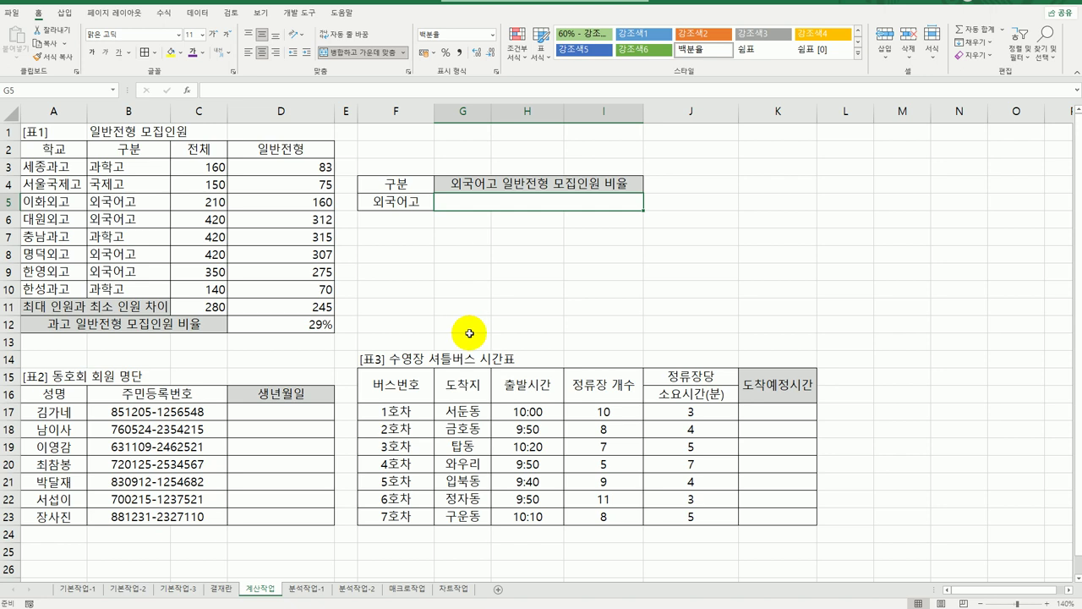
left_click(129, 148)
left_click(372, 208)
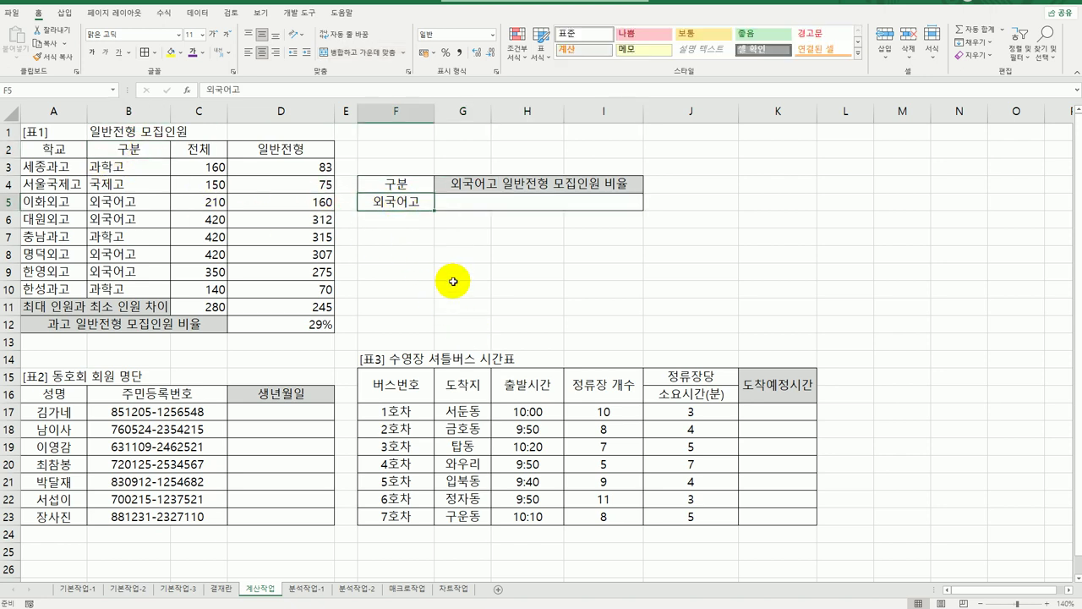
left_click(500, 203)
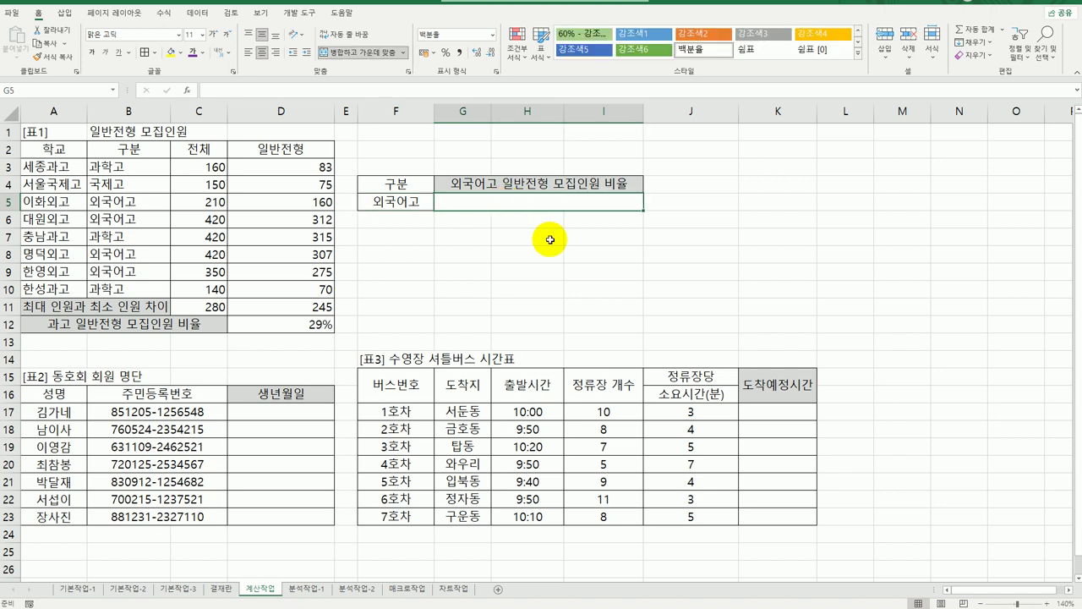
left_click(265, 329)
Step: Enter =DSUM(A2:D10,D2,F4:F5) in G5 to total the 일반전형 values that match the 외국어고 criteria
left_click(503, 203)
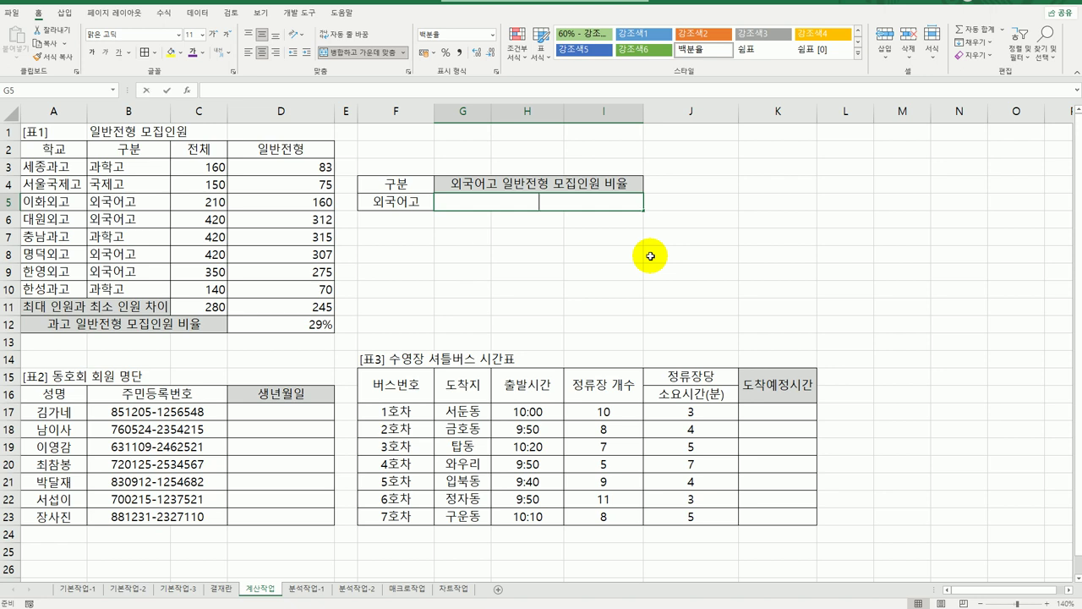
type("=dsu")
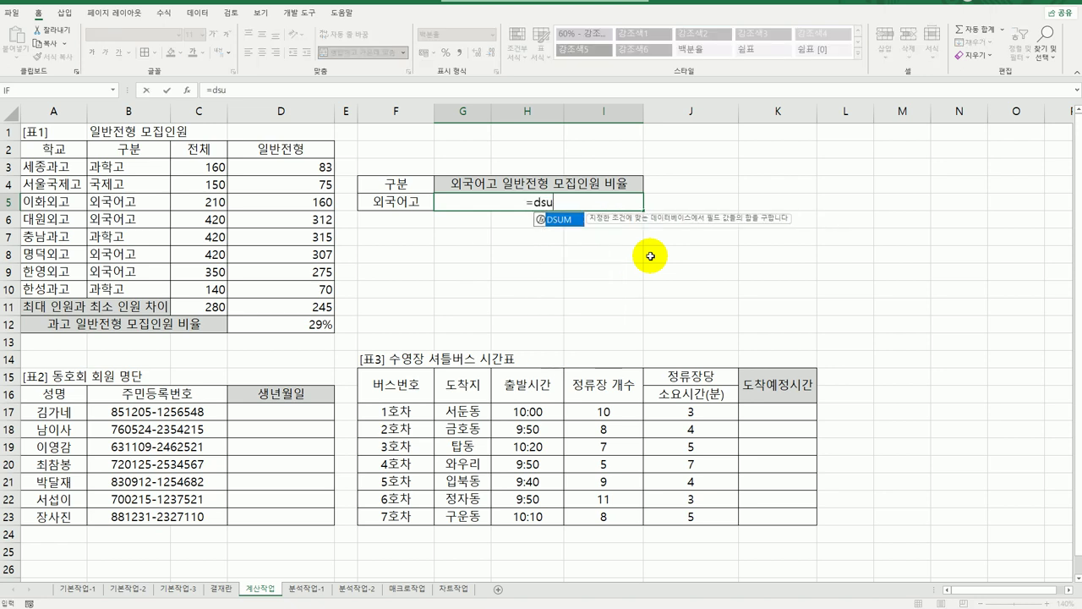
type("m")
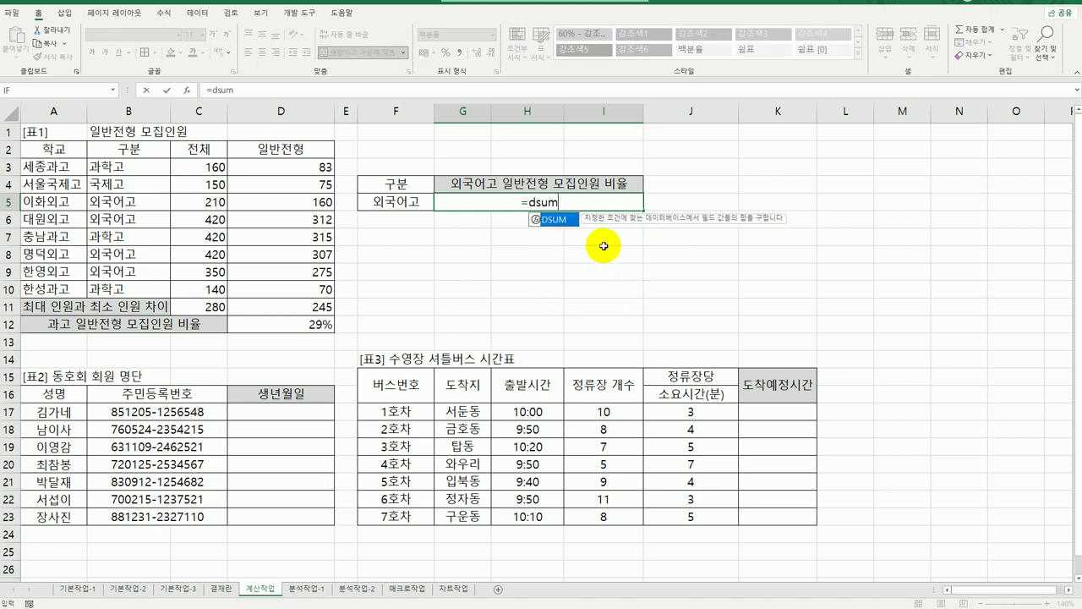
double_click(556, 219)
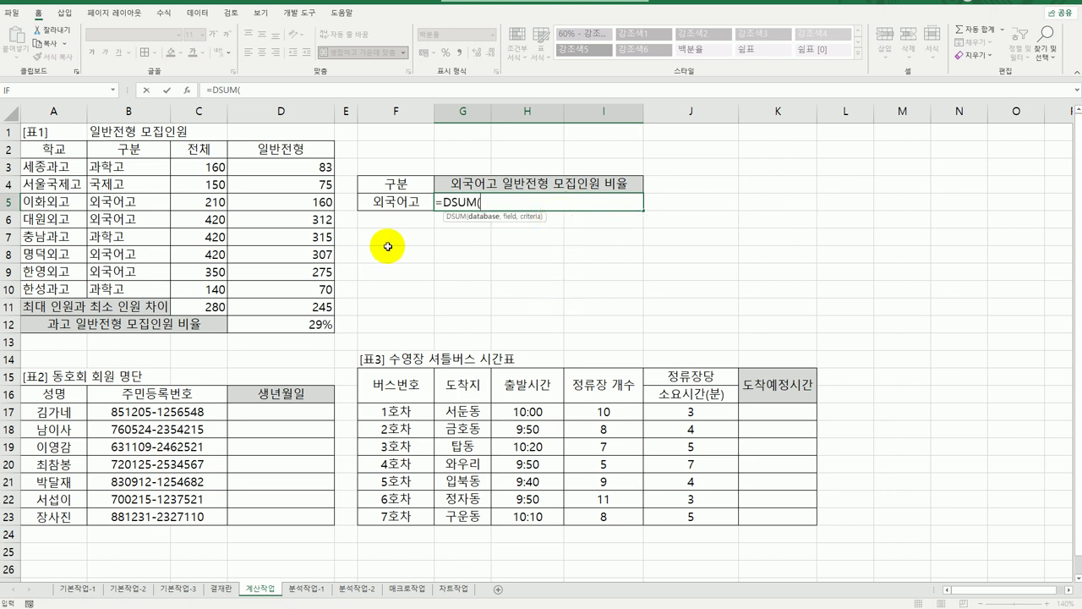
left_click(189, 91)
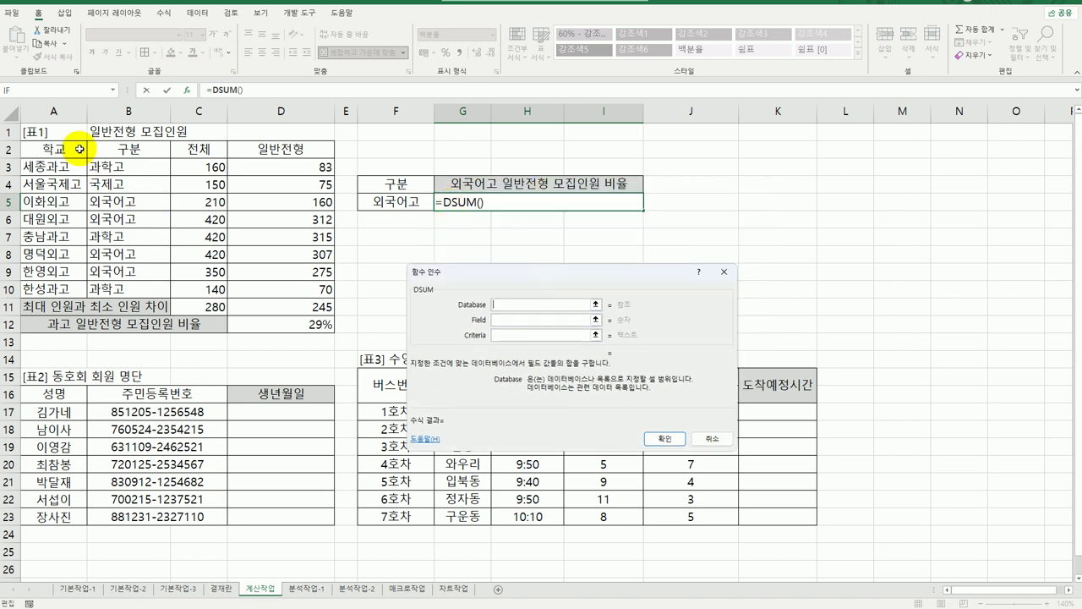
left_click_drag(78, 148, 262, 292)
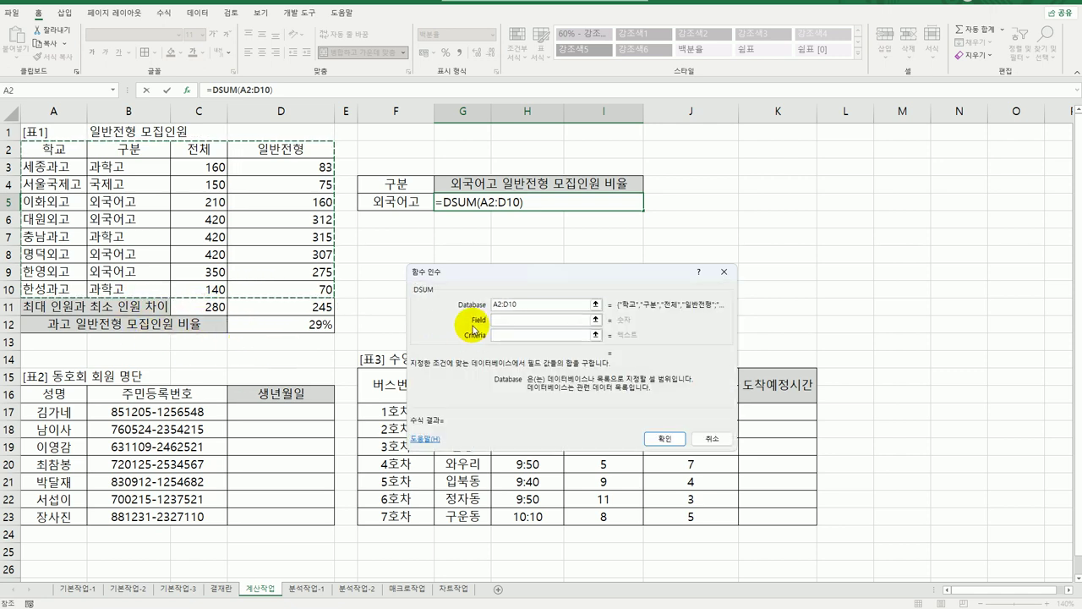
left_click(515, 321)
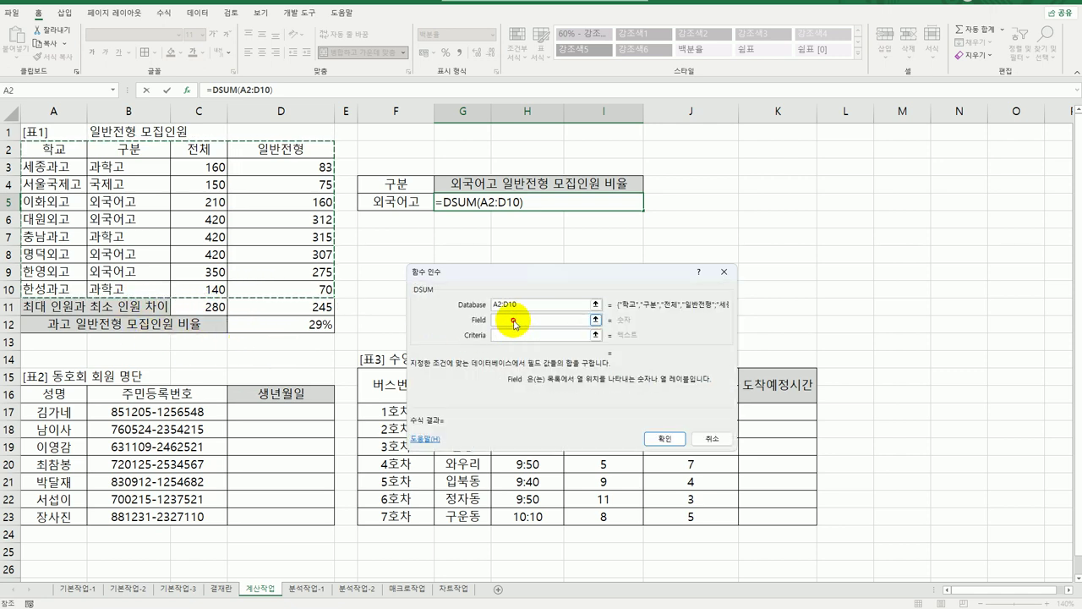
left_click(291, 148)
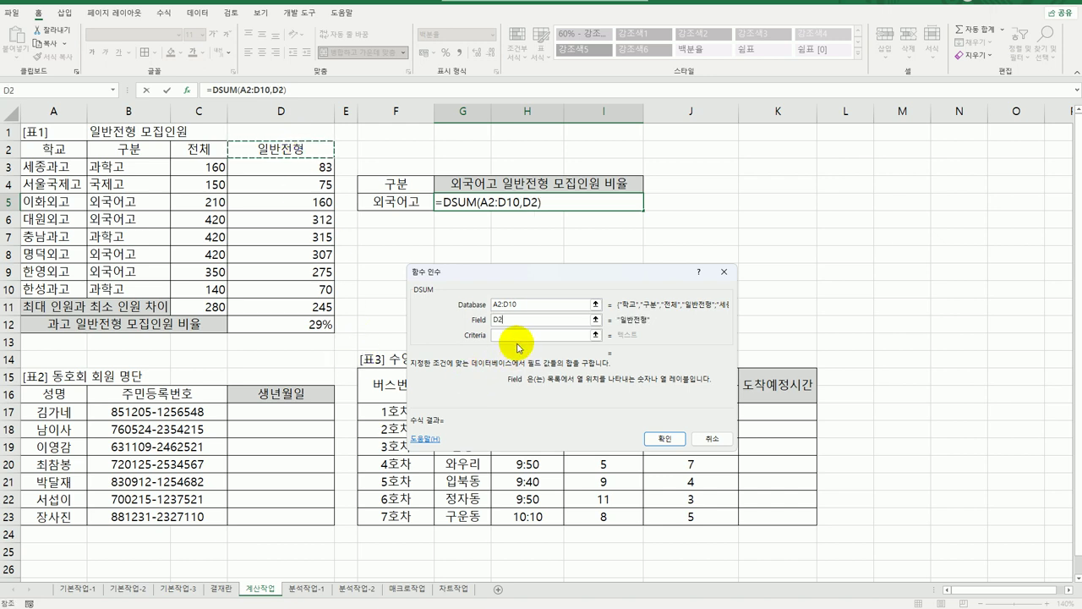
left_click(516, 335)
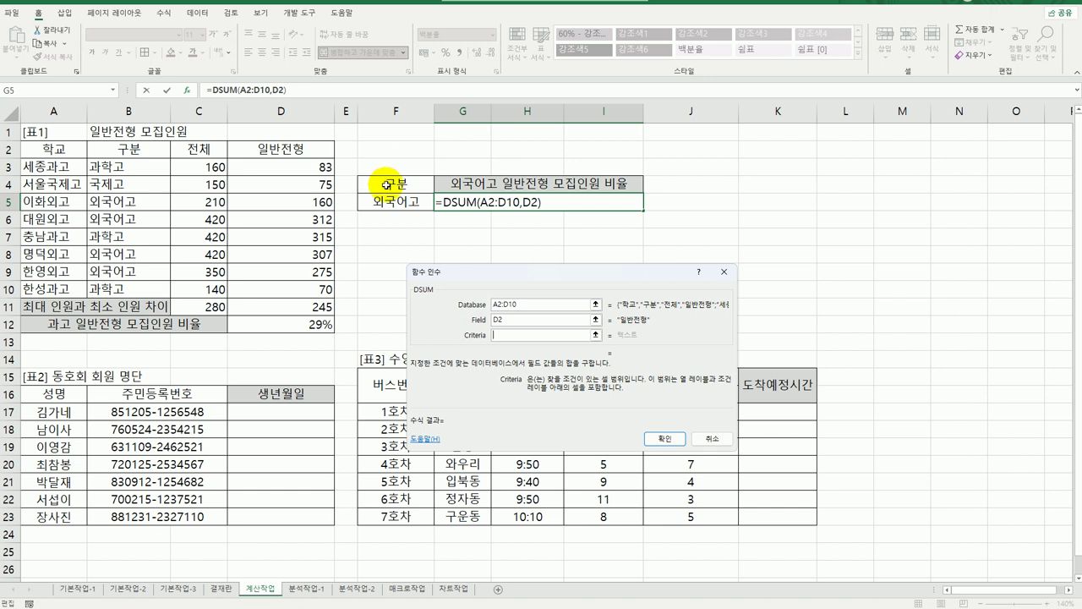
left_click_drag(385, 182, 385, 203)
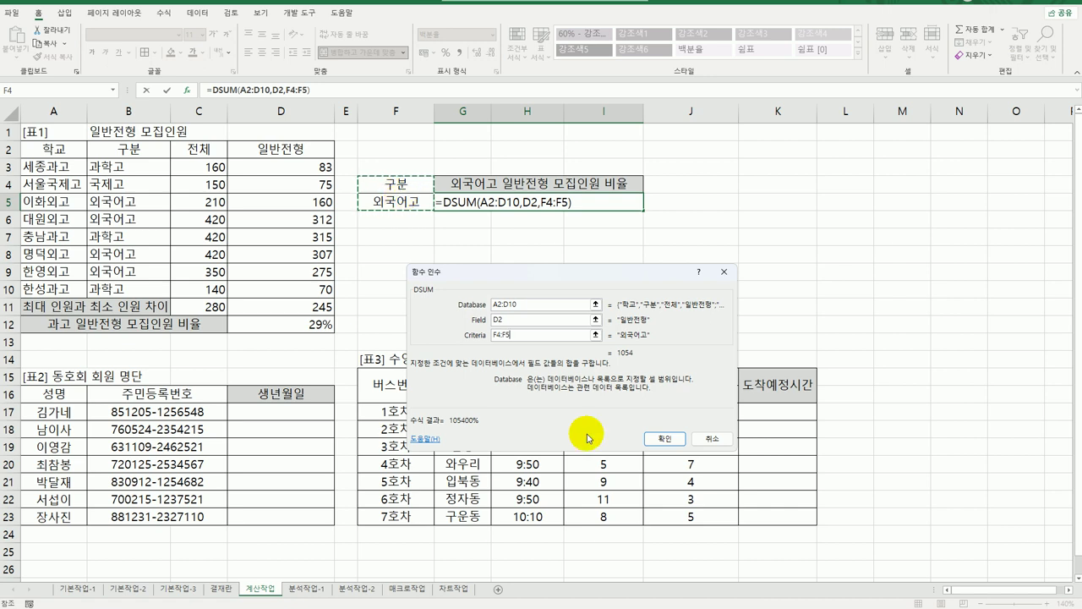
left_click(663, 439)
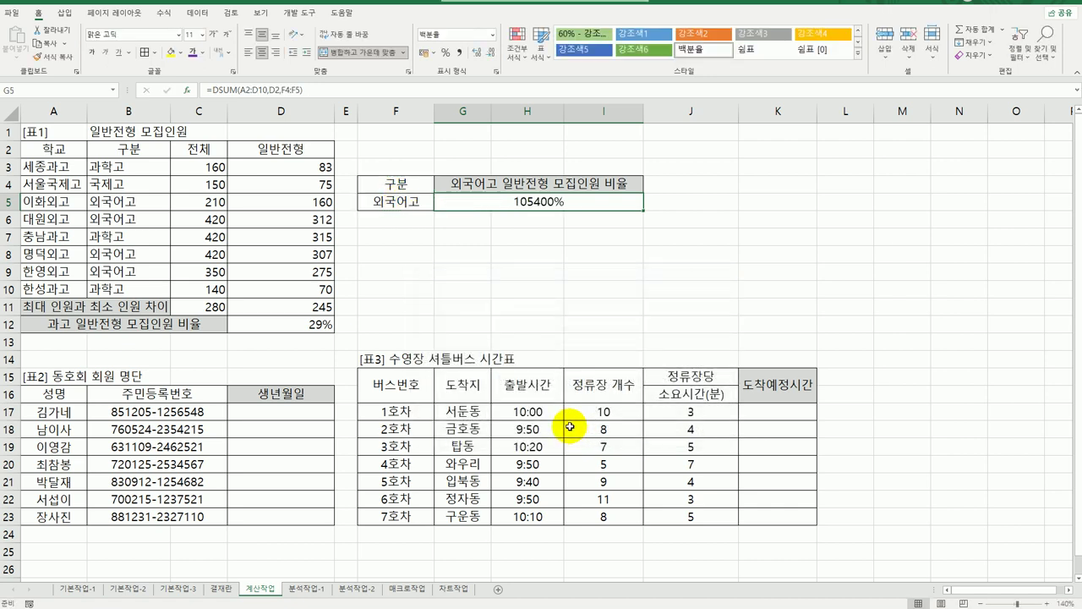
Step: Extend the G5 formula to =DSUM(A2:D10,D2,F4:F5)/SUM(D3:D10) so it calculates the 외국어고 일반전형 ratio
double_click(575, 205)
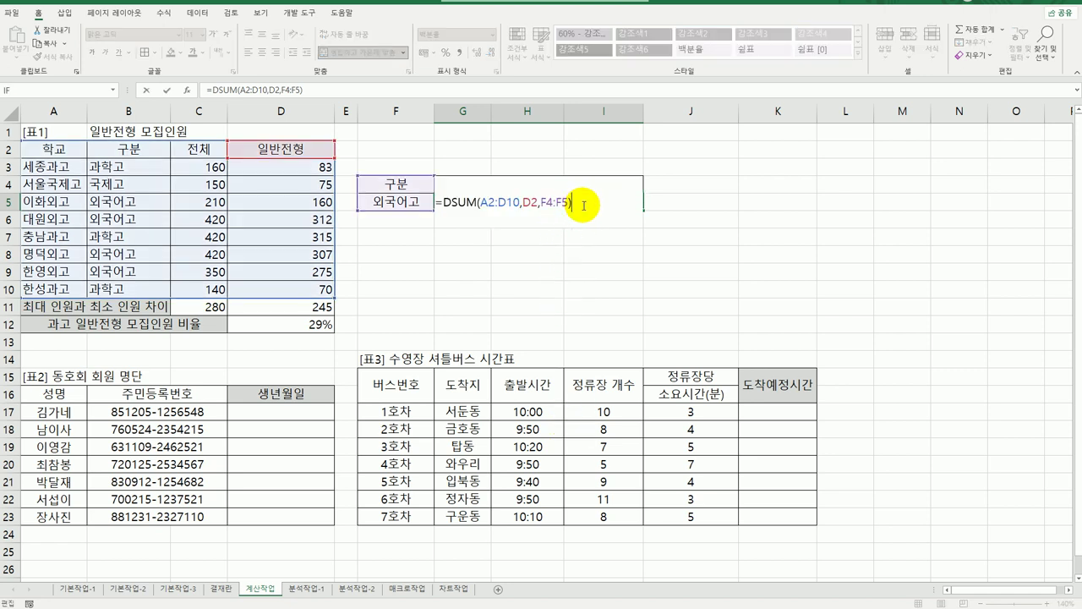
type("/sum(")
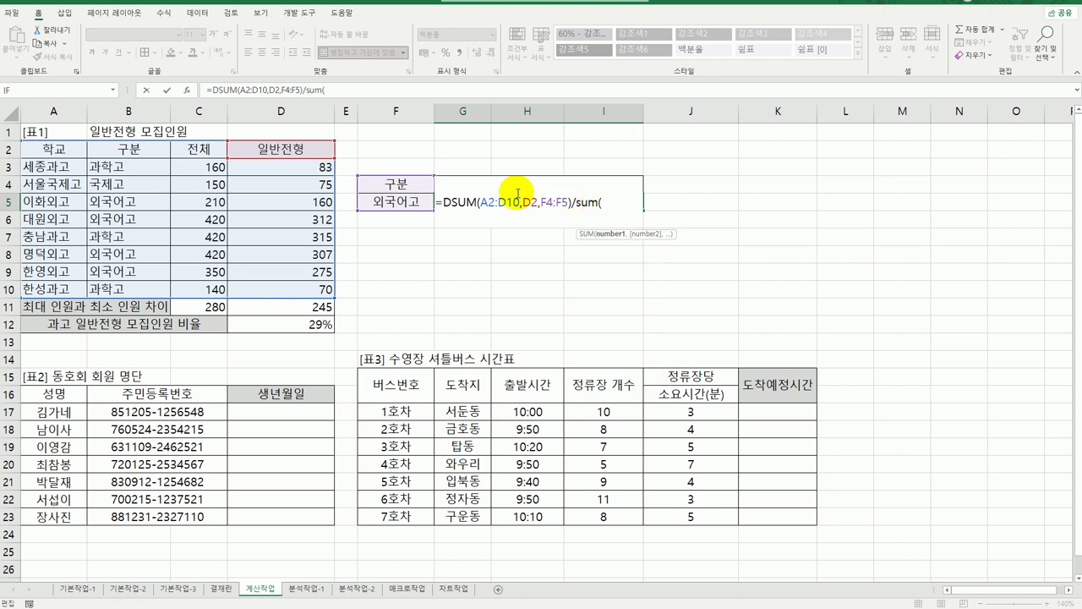
left_click(319, 166)
left_click_drag(319, 165, 318, 288)
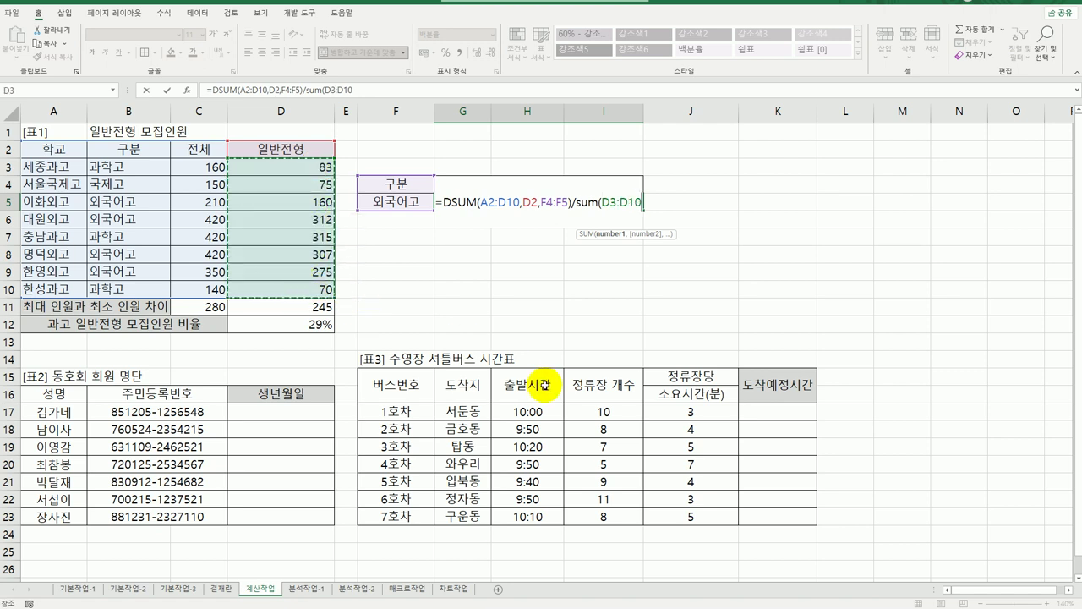
type(")")
key("Return")
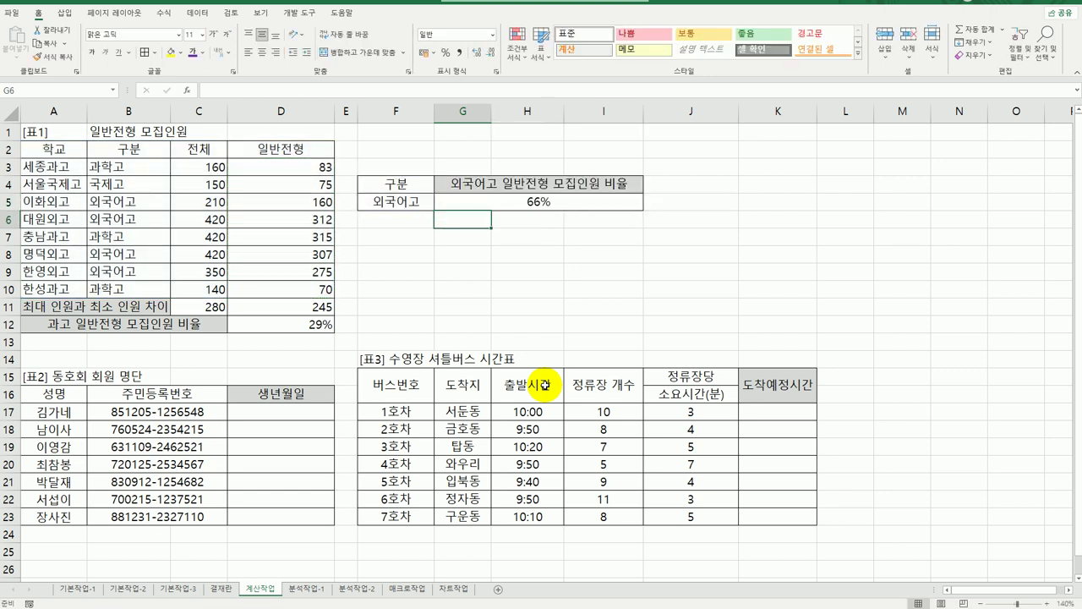
left_click(527, 200)
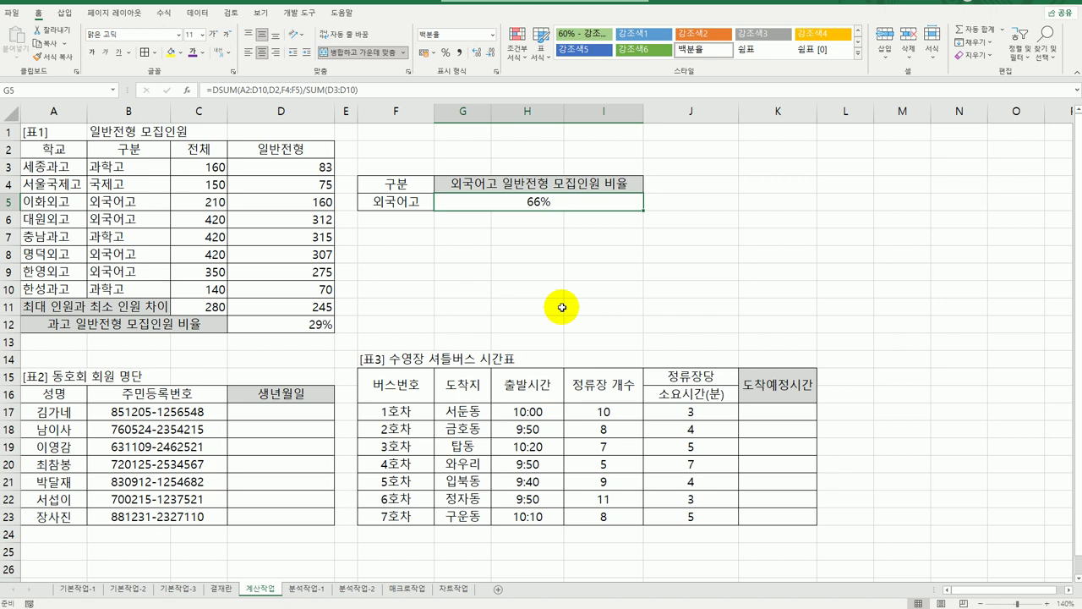
Step: Start the 생년월일 formula in D17 with =DATE(LEFT(B17,2), taking the year from the first two digits of the 주민등록번호
left_click(328, 413)
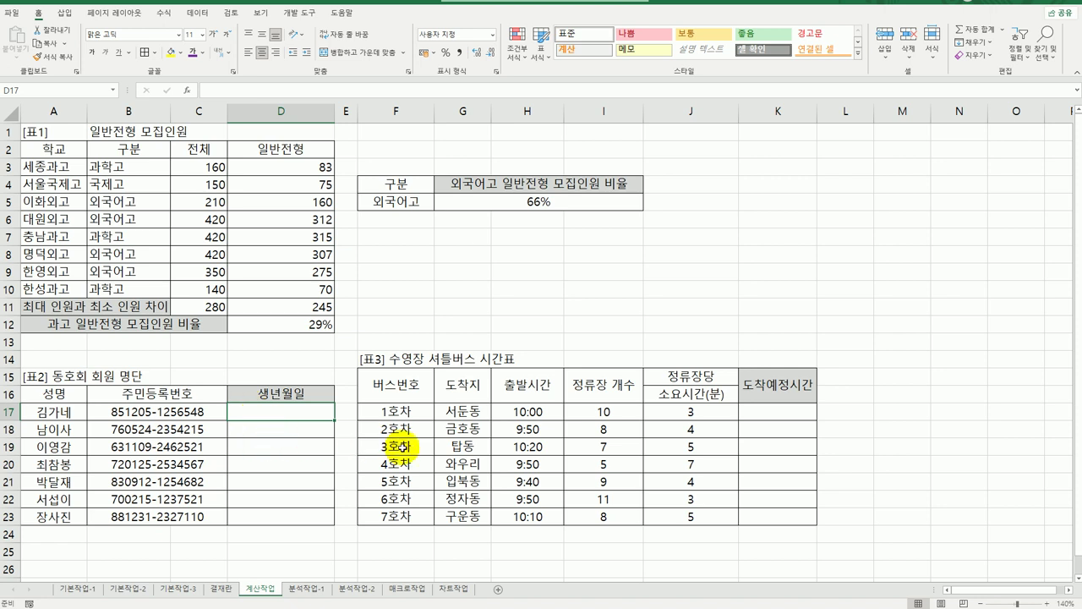
type("=da")
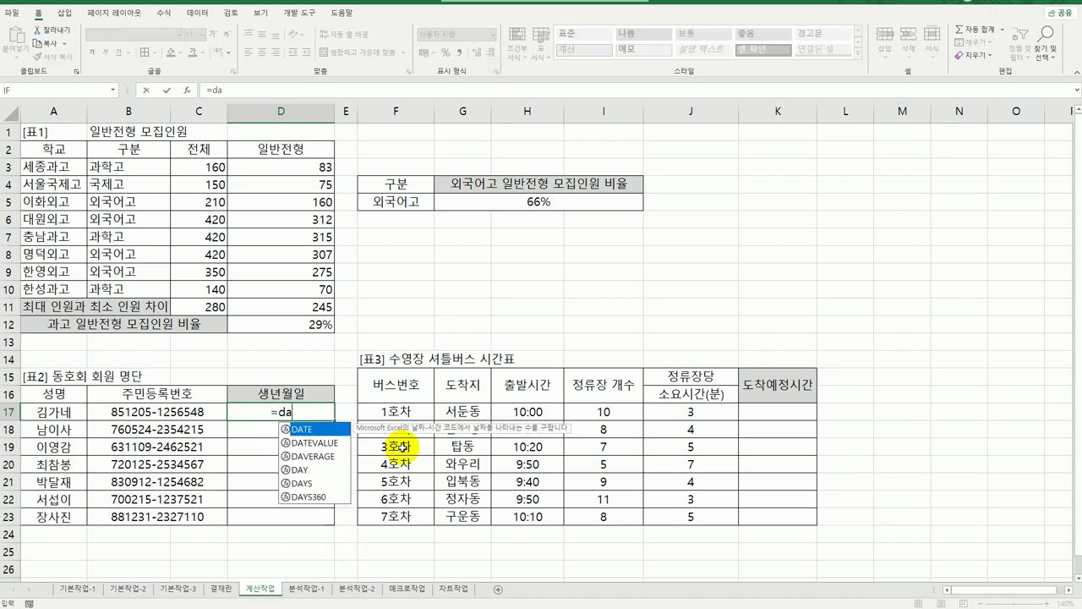
type("te")
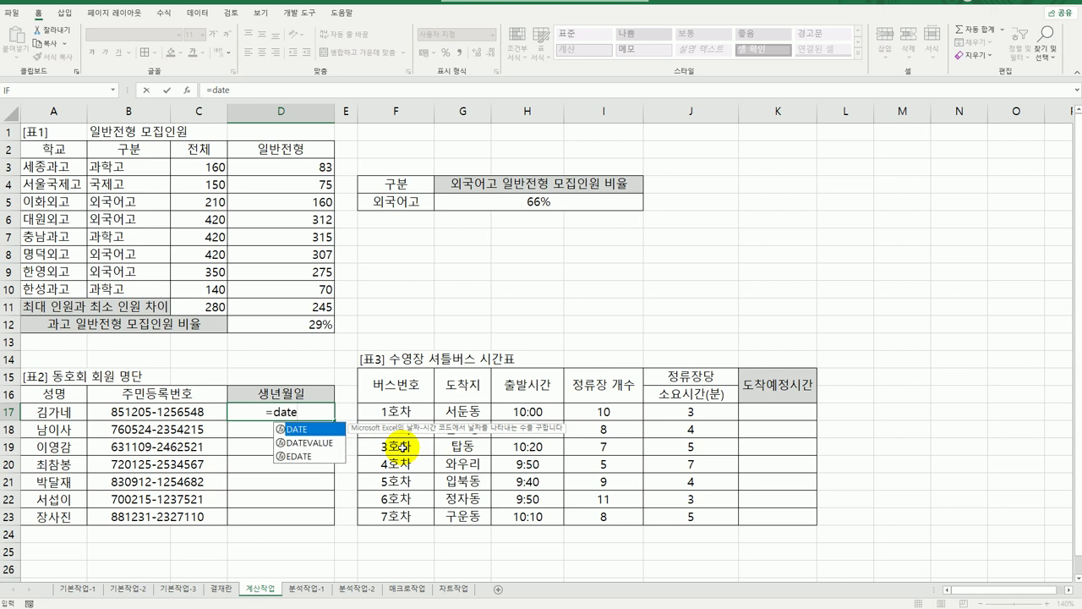
key("Tab")
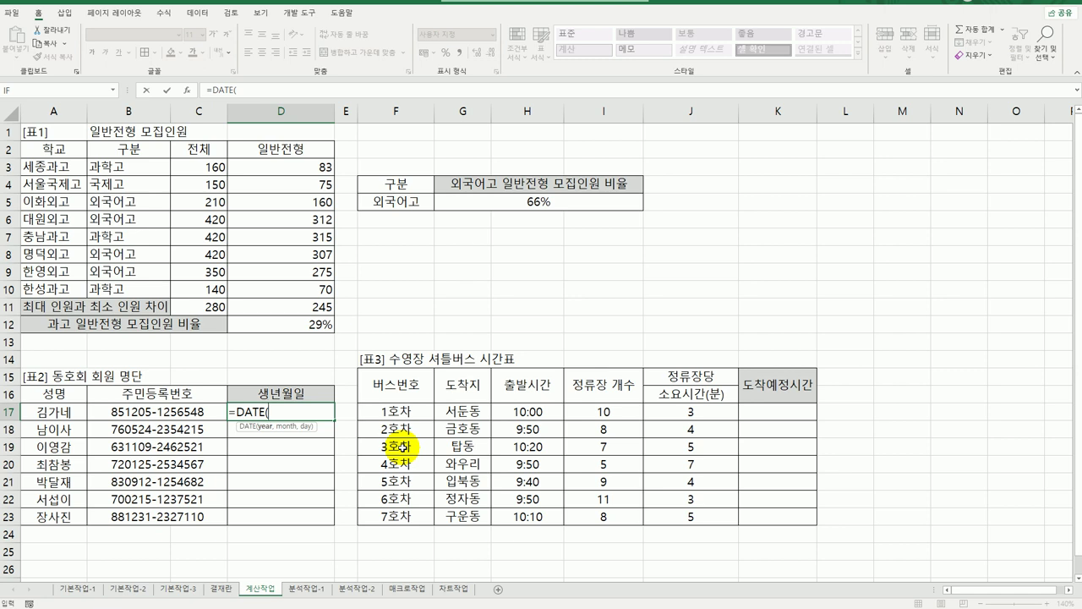
type("left(")
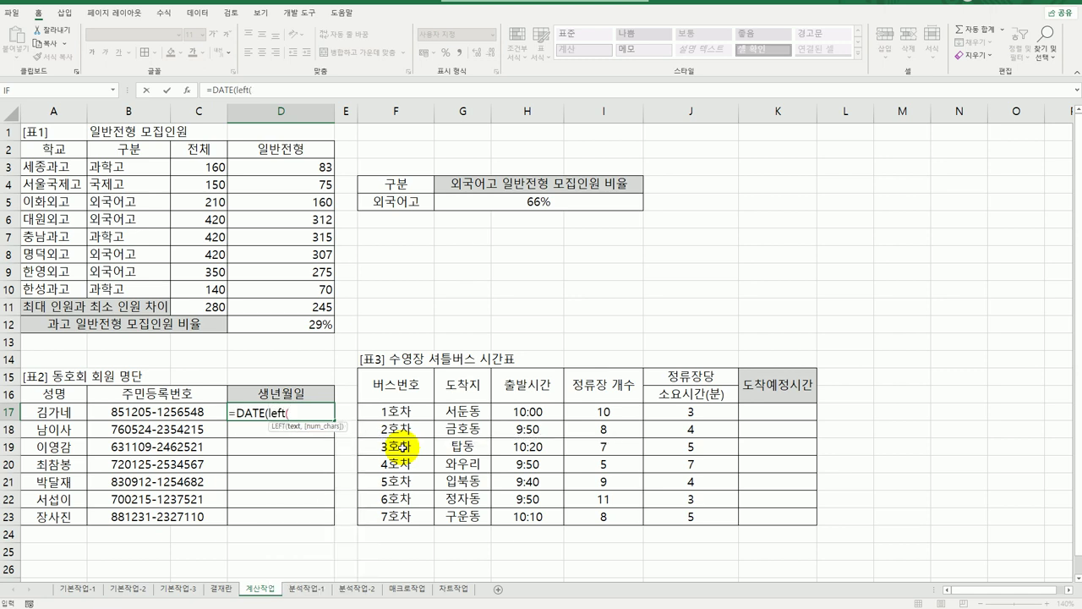
key("Left")
type(",2")
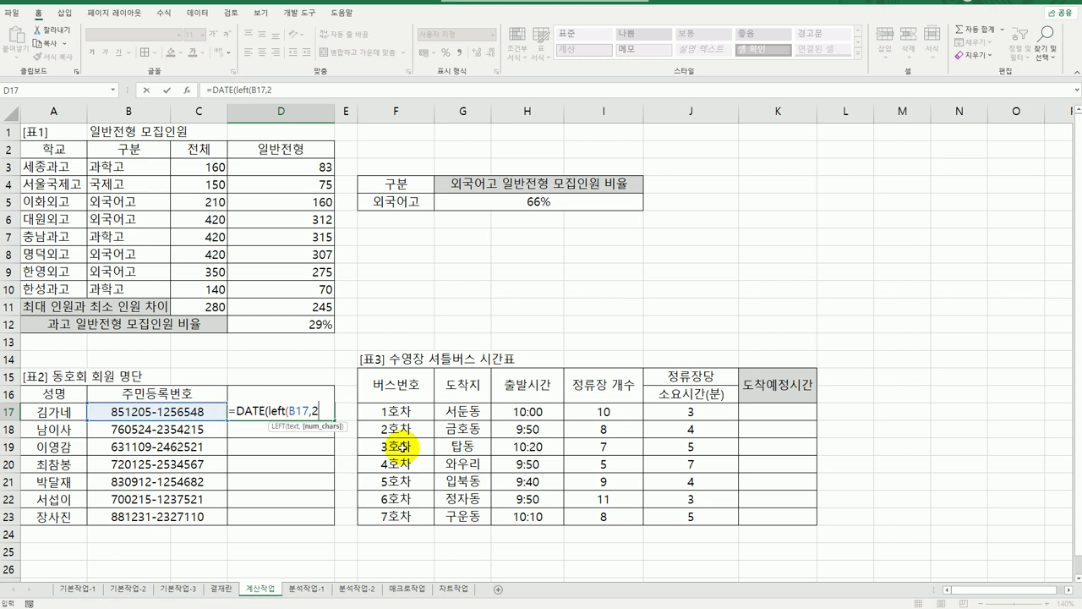
type("),")
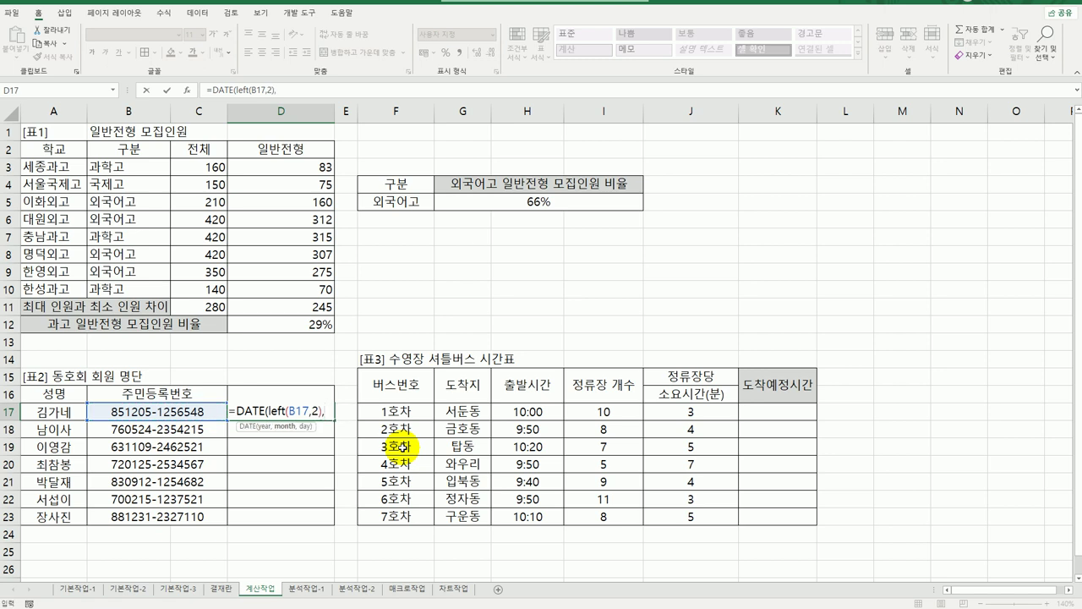
Step: Add MID(B17,3,2) as the month argument of the DATE formula in D17
type("mid(")
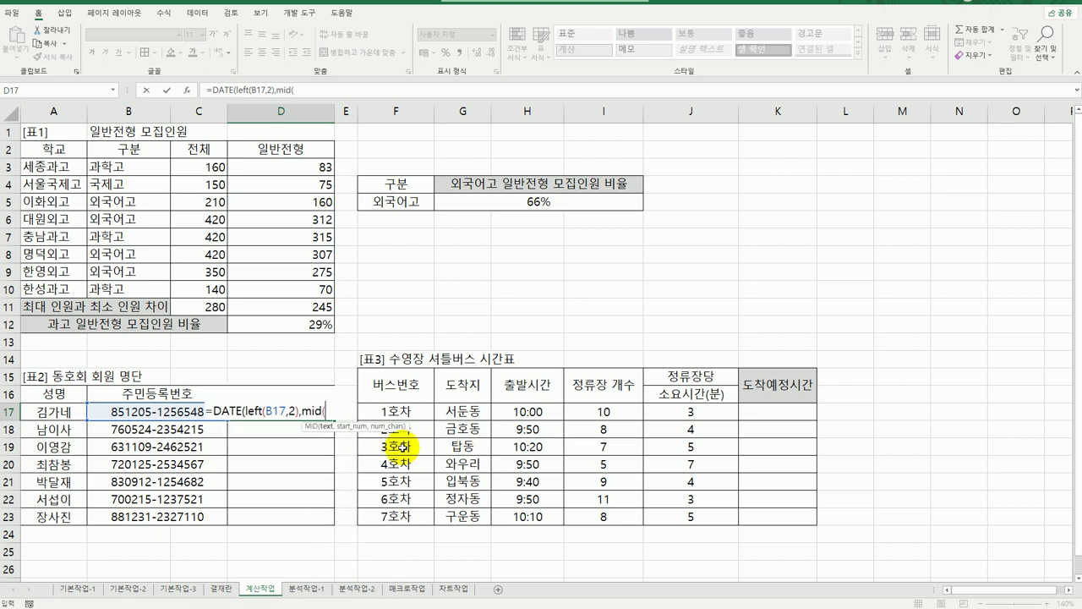
key("Left")
key("Left")
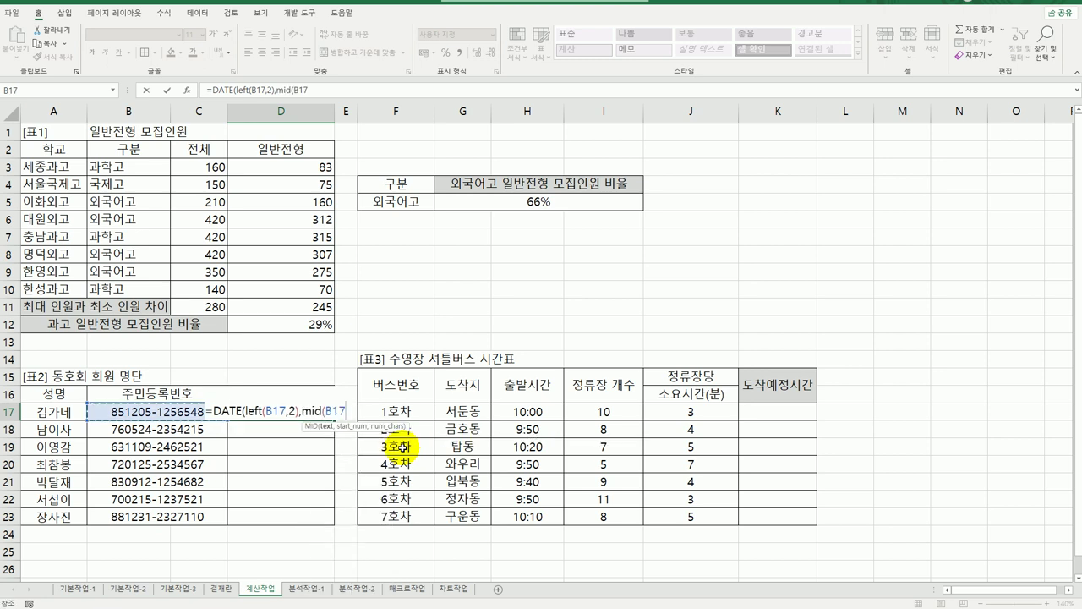
type(",")
type("3,")
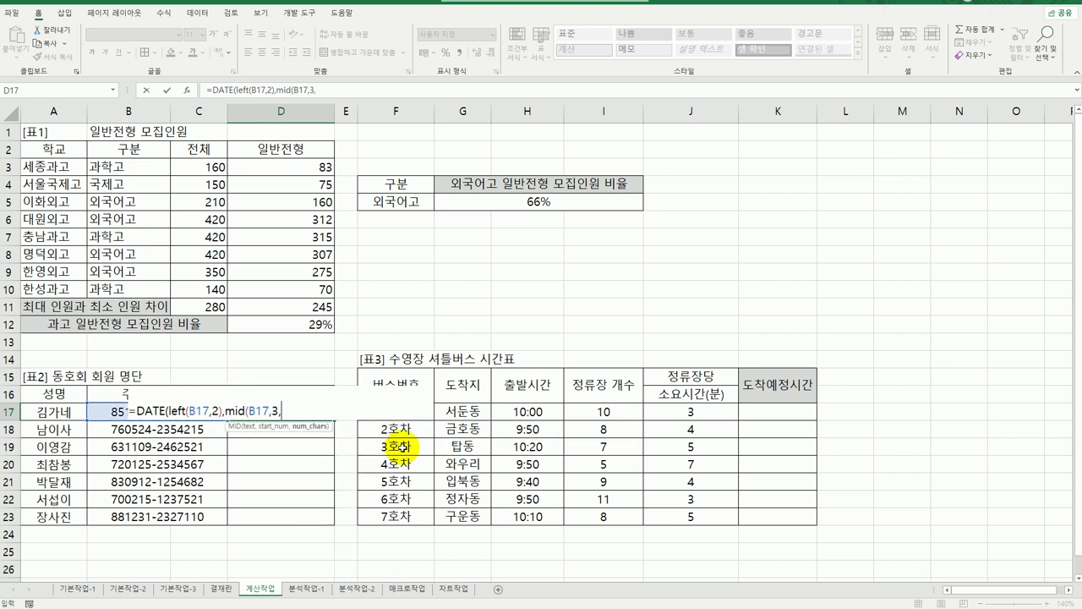
type("2),")
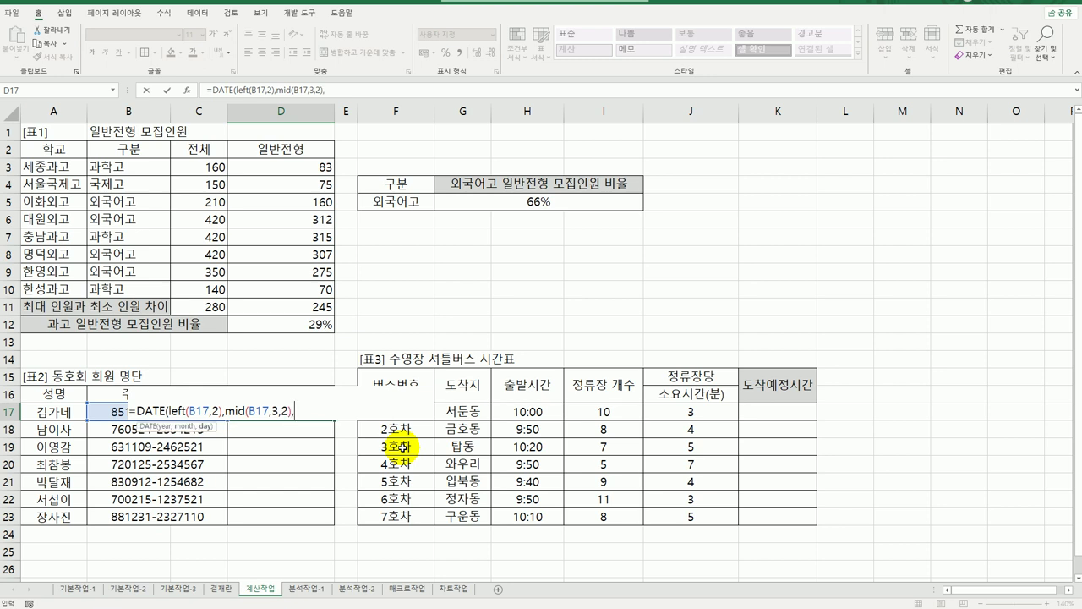
Step: Add MID(B17,5,2) as the day argument and commit the formula =DATE(LEFT(B17,2),MID(B17,3,2),MID(B17,5,2)) in D17
type("mid(")
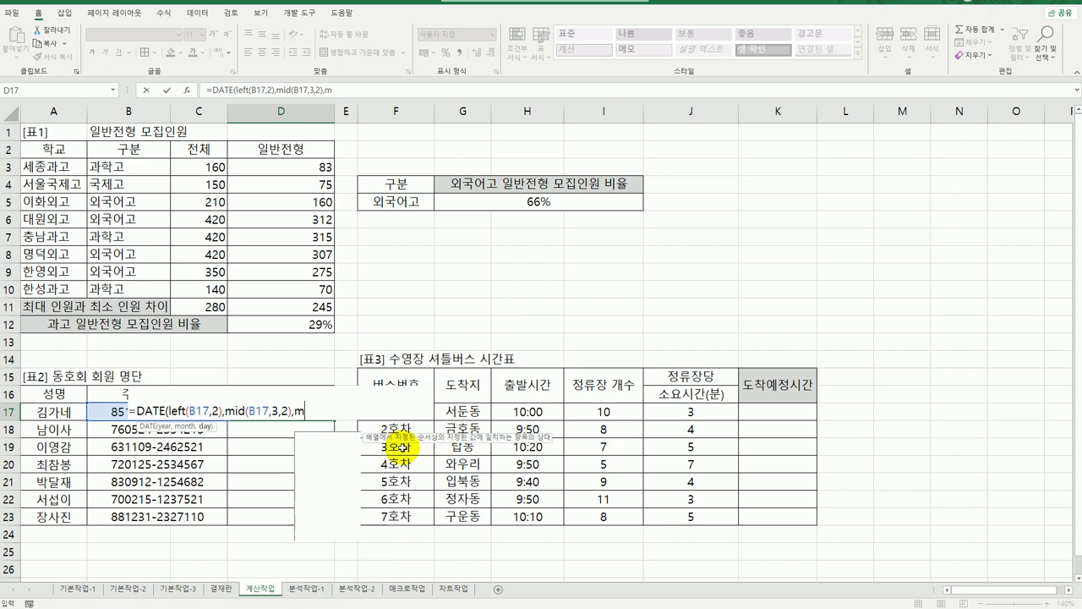
key("Left")
key("Left")
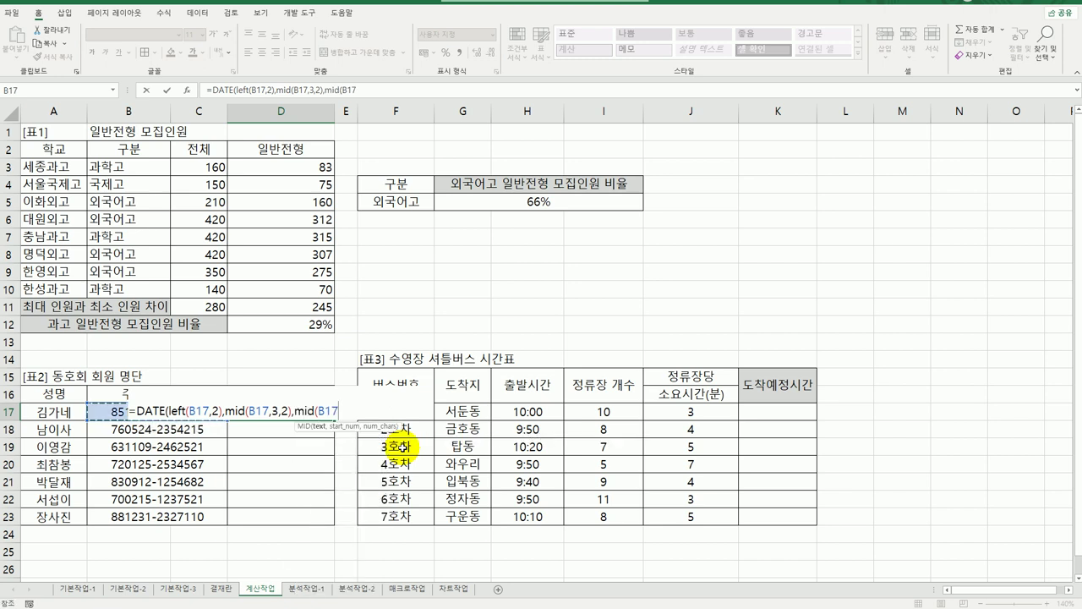
type(",5,2)")
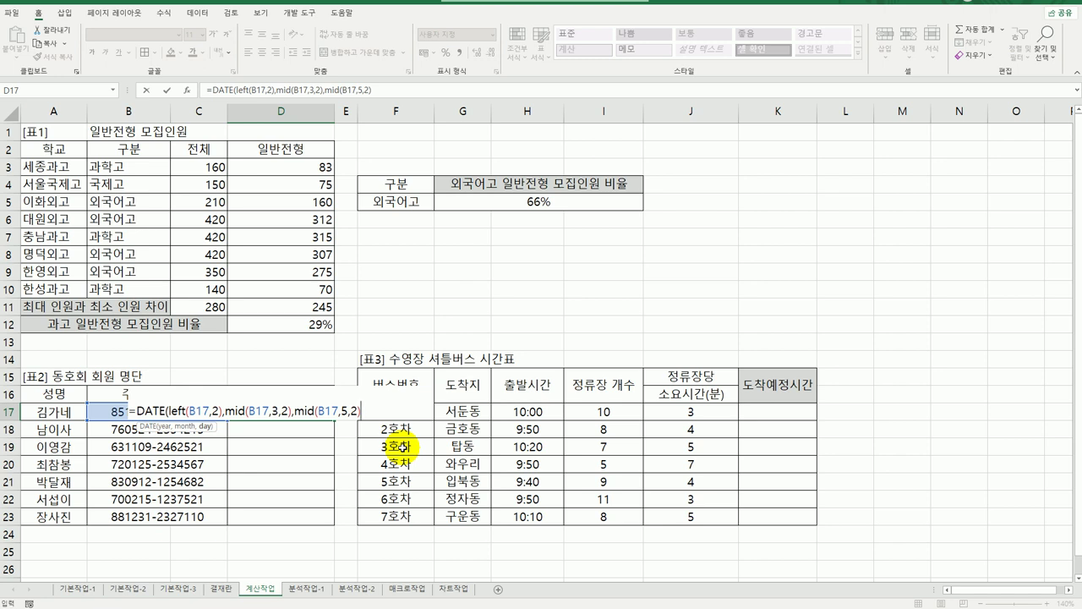
type(")")
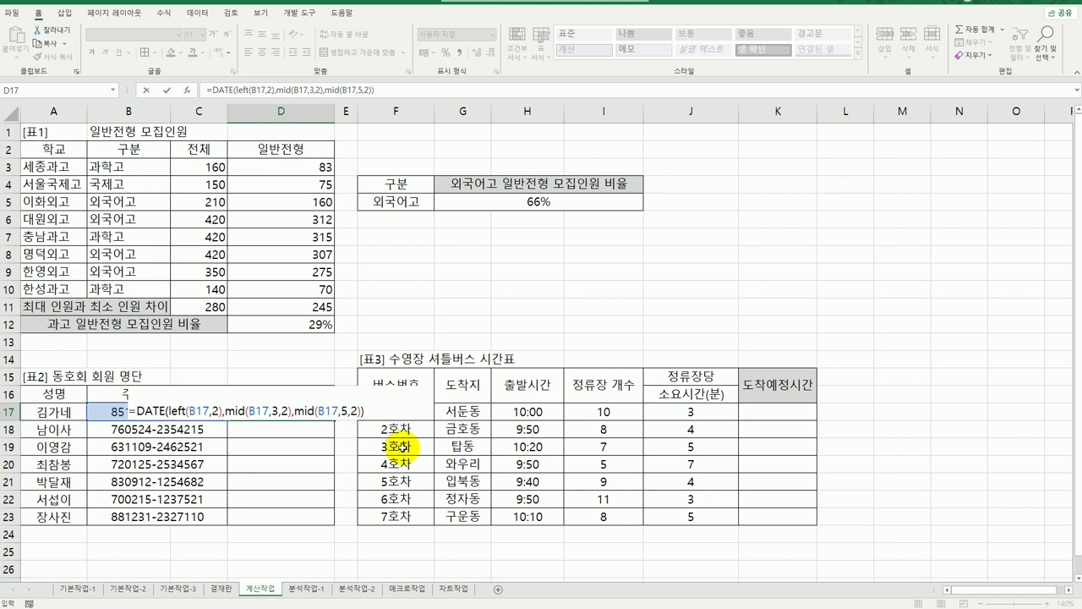
key("ctrl+Return")
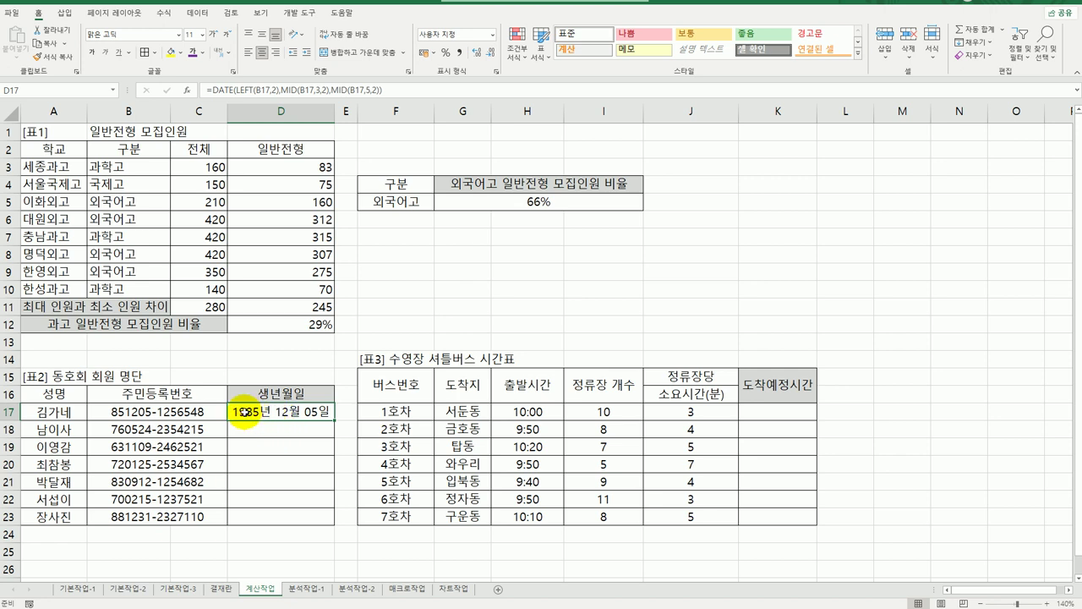
Step: Add 1900+ before LEFT(B17,2) in the D17 formula so the year argument is a full four-digit year
double_click(242, 412)
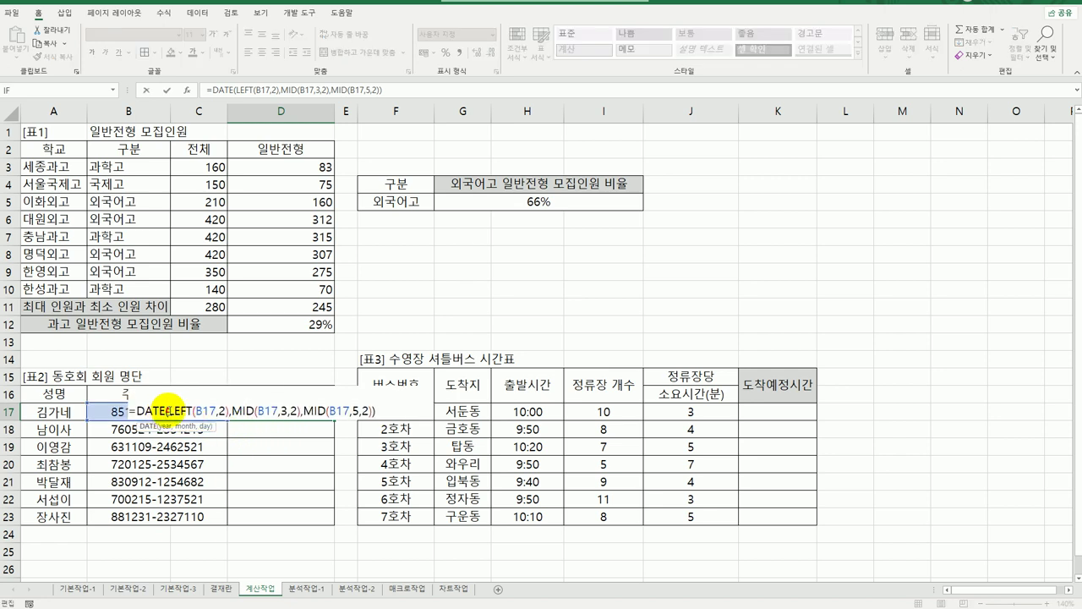
left_click(166, 409)
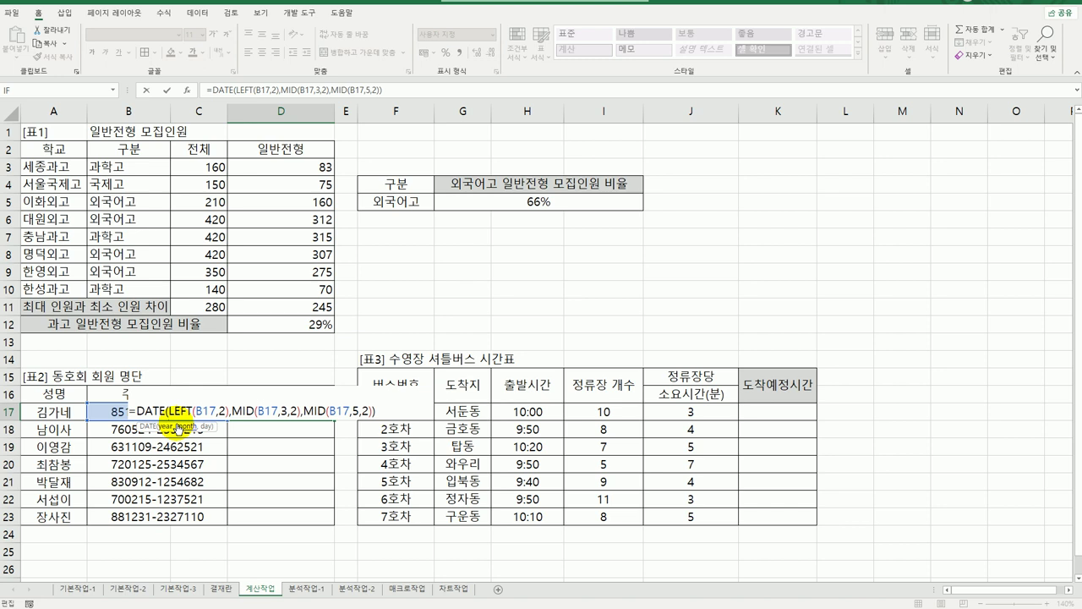
type("1900+")
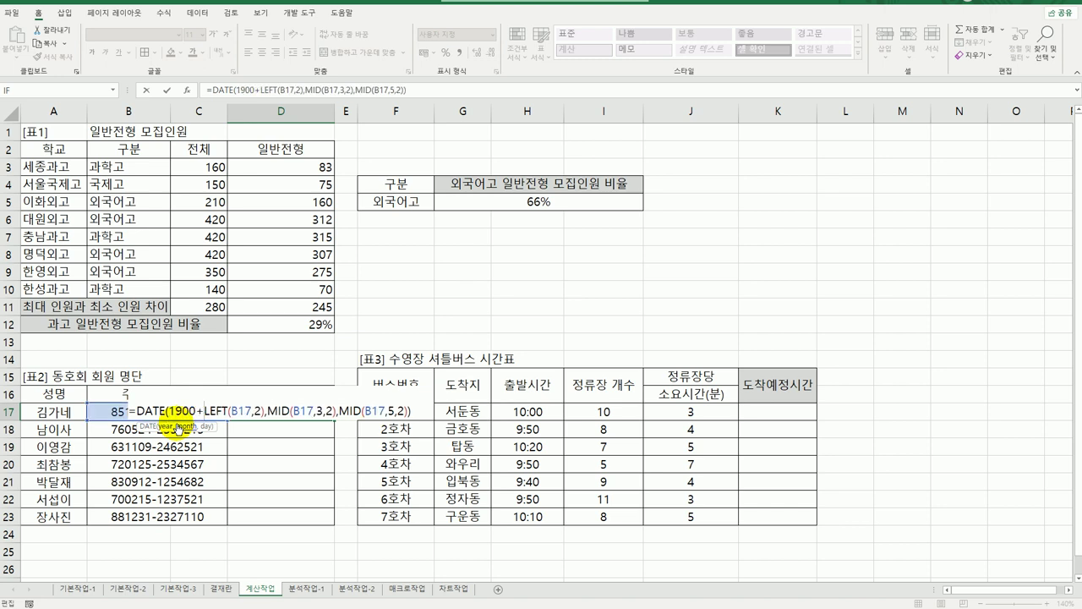
key("Return")
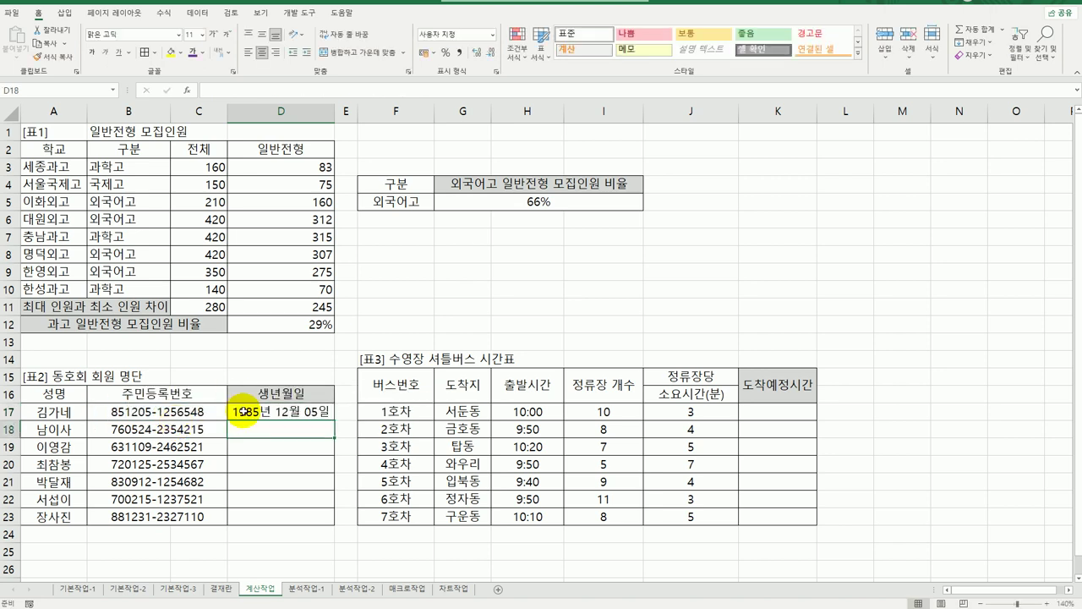
Step: Fill the D17 birth date formula down to D23 and check the formulas in the first and last cells
left_click(241, 412)
left_click_drag(336, 417, 313, 521)
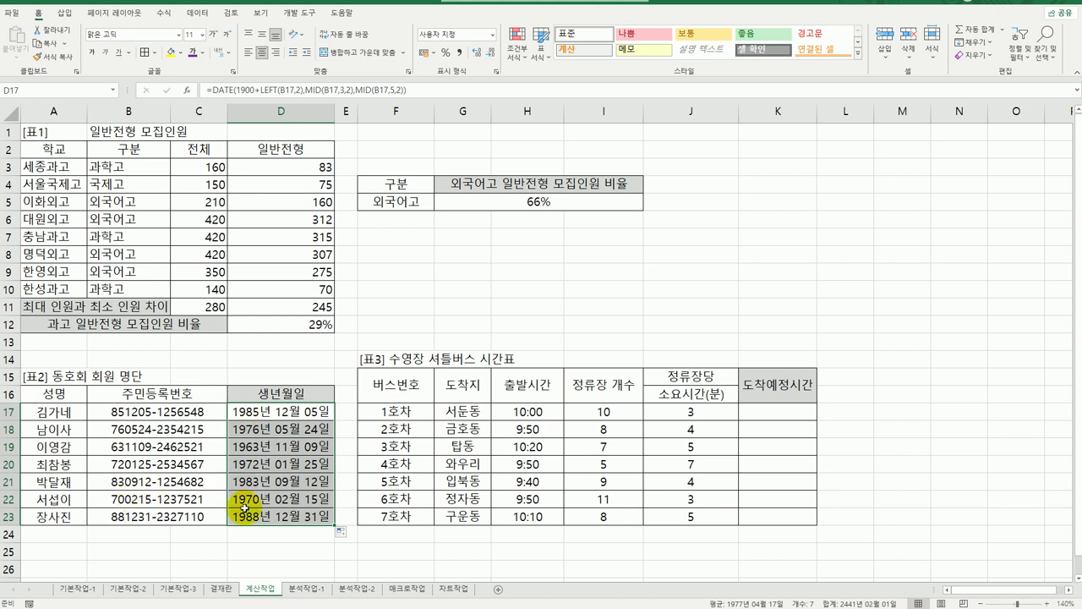
left_click(246, 410)
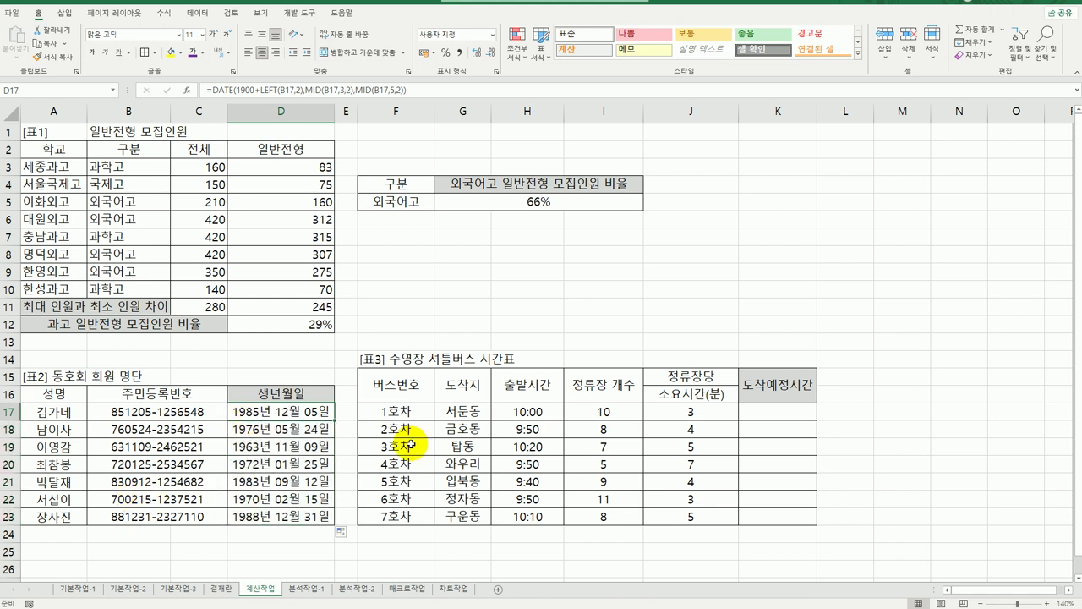
left_click(305, 519)
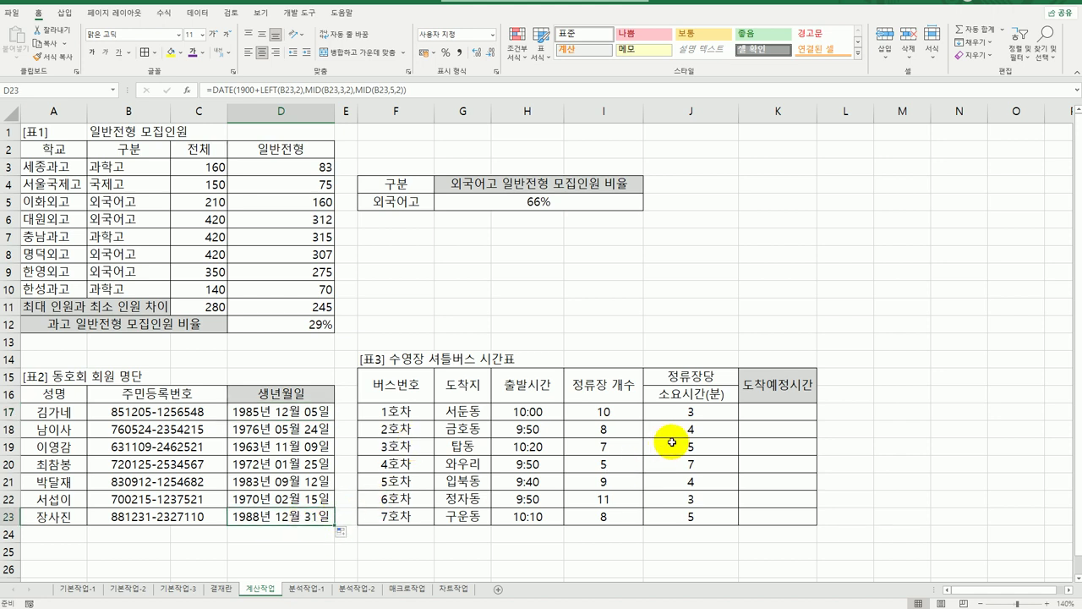
Step: Start the 도착예정시간 formula in K17 with =TIME(HOUR(H17), taking the hour from the 출발시간 of 1호차
left_click(769, 411)
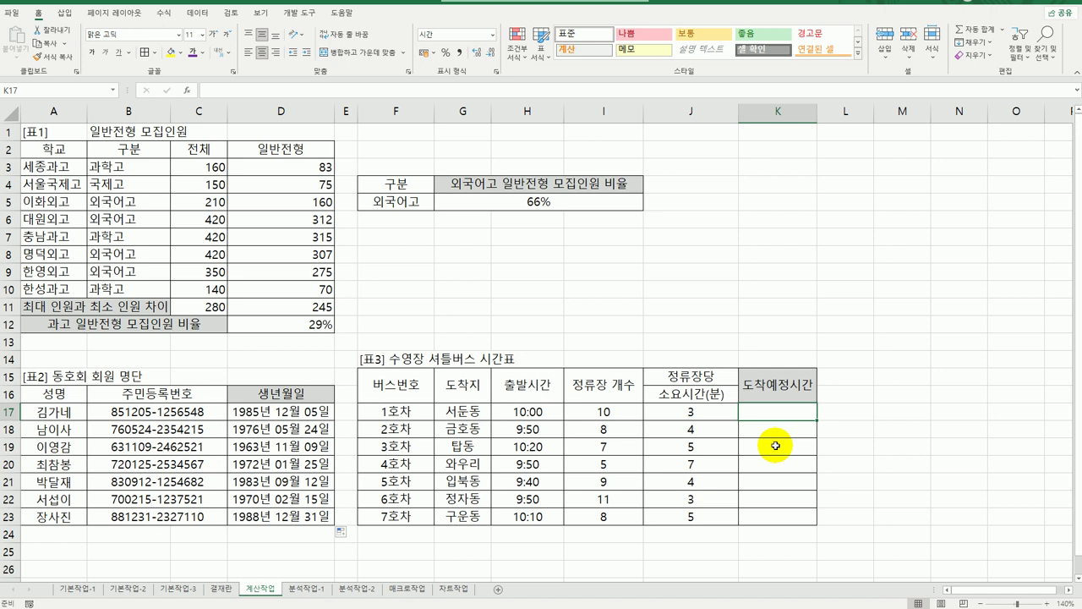
left_click(525, 412)
left_click(607, 412)
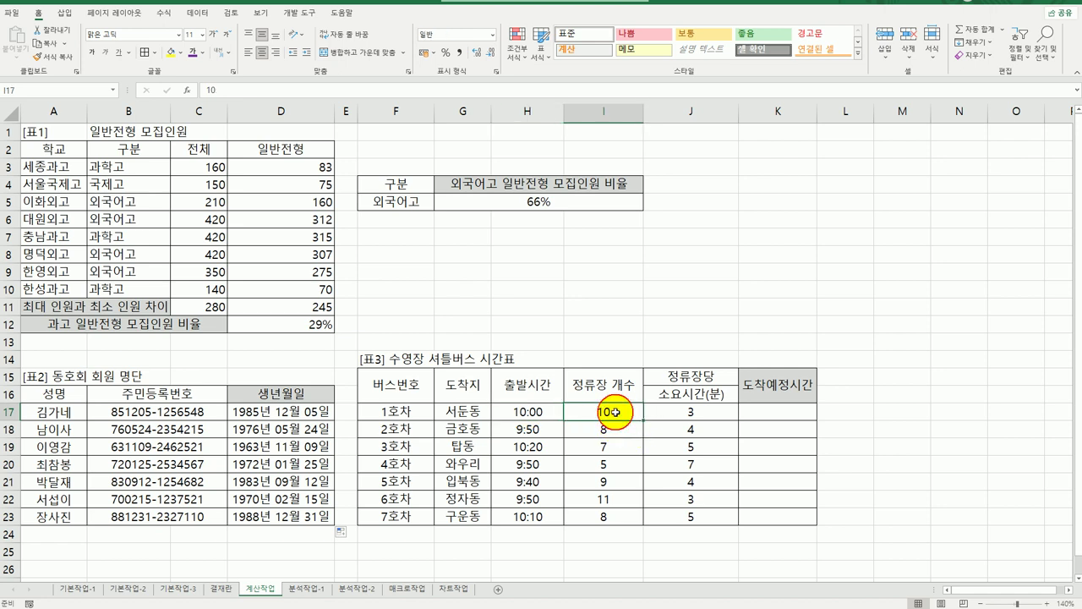
left_click(693, 413)
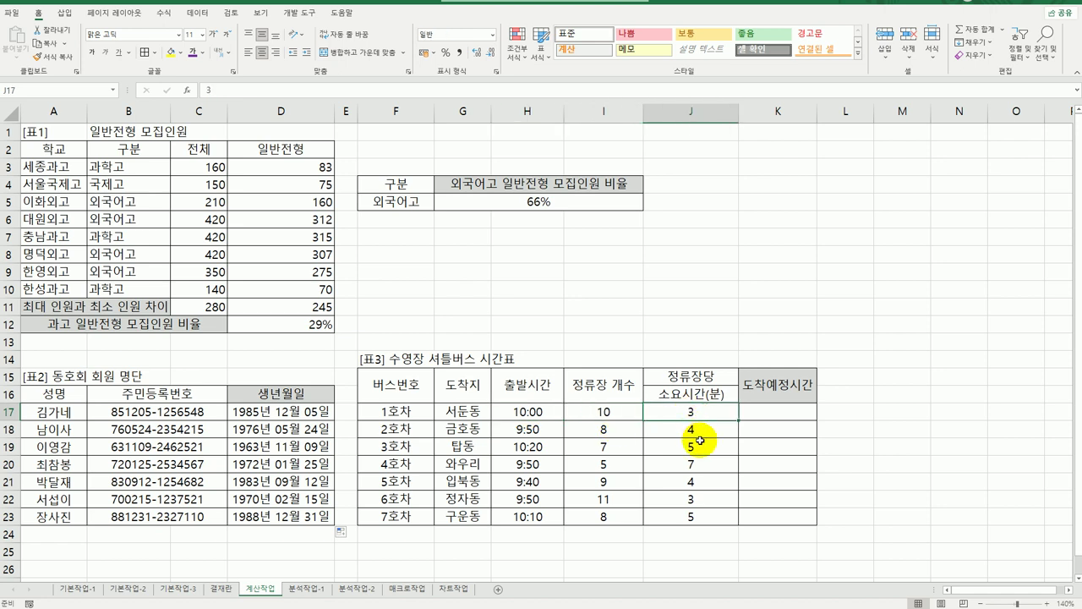
left_click(764, 411)
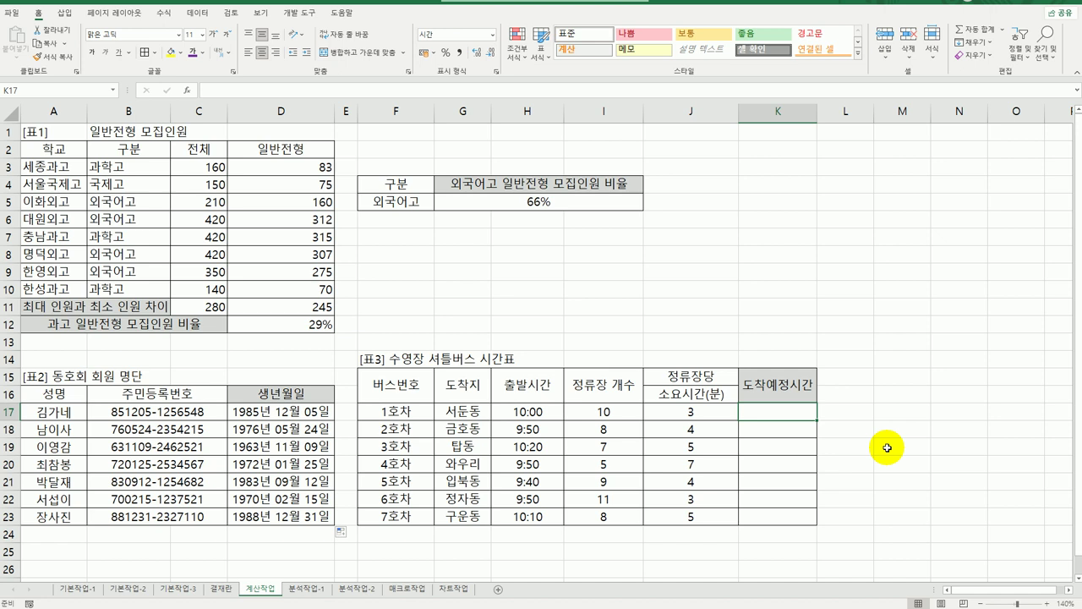
type("=tim")
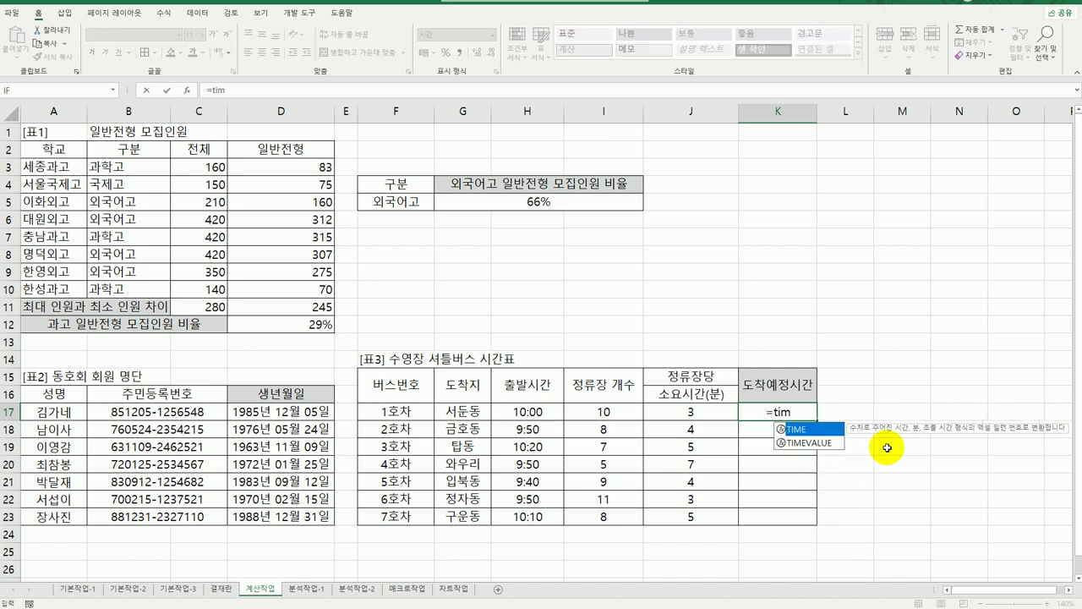
key("Tab")
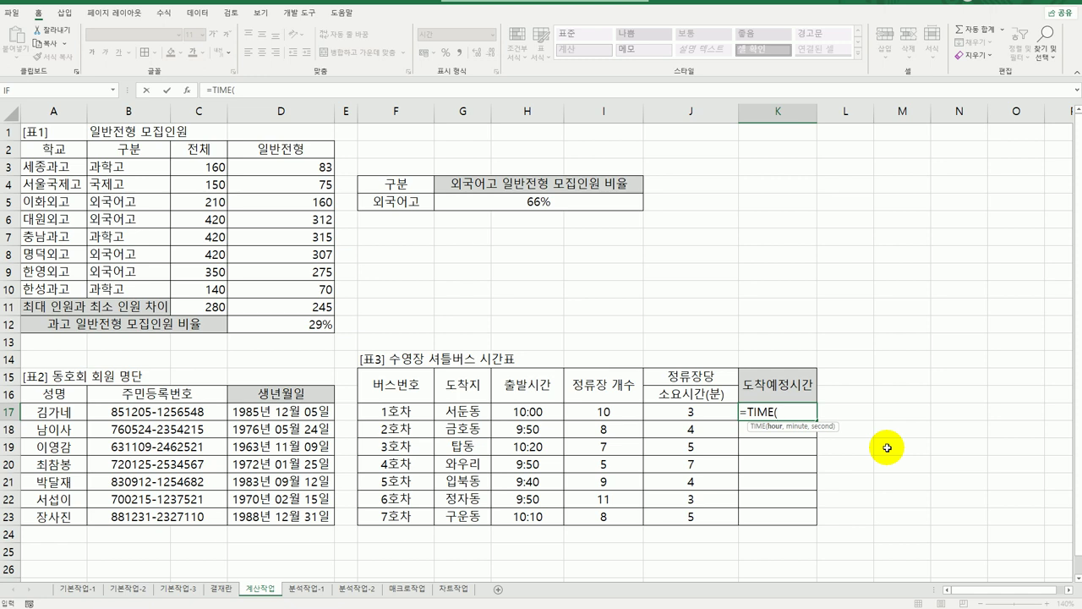
type("hour")
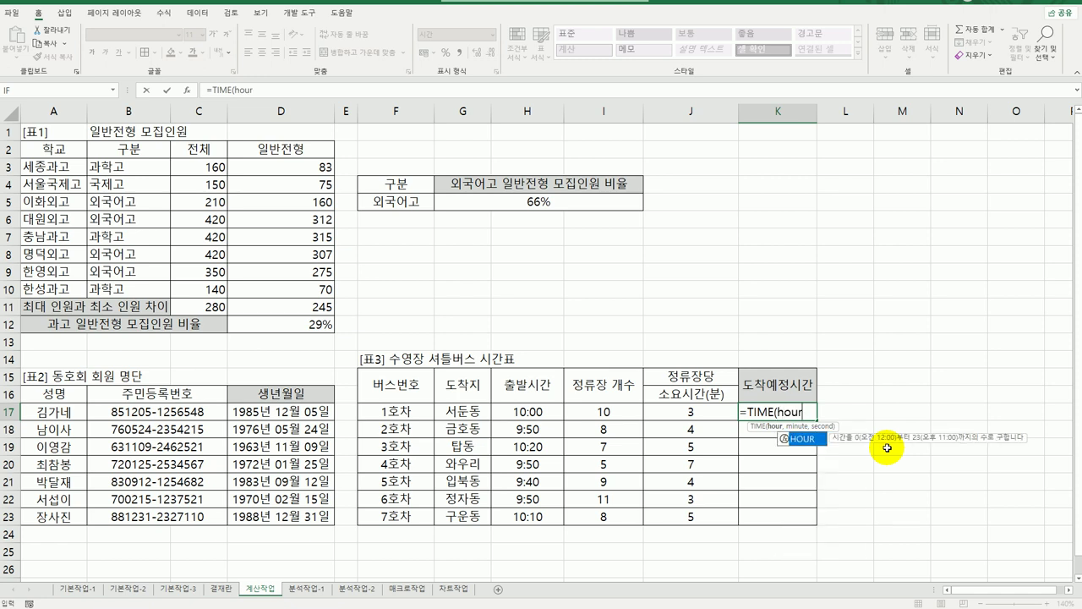
key("Tab")
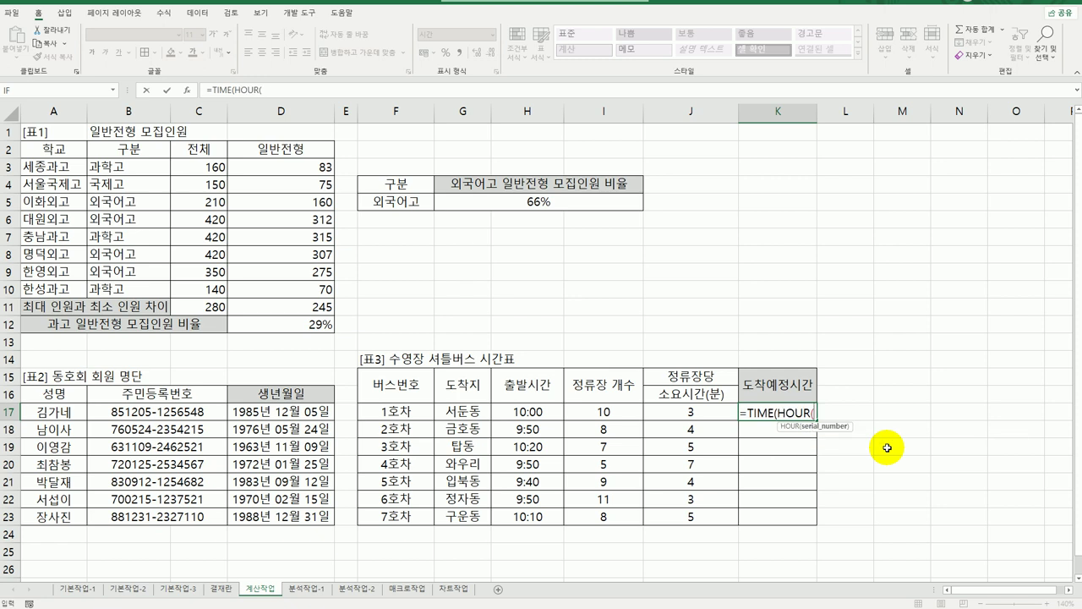
left_click(546, 414)
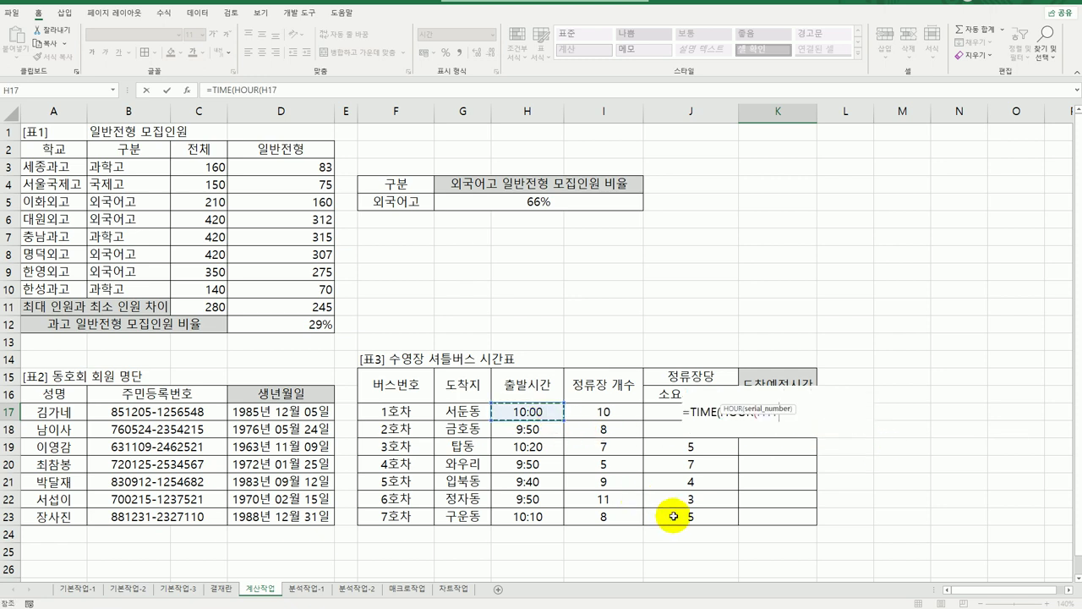
type(")")
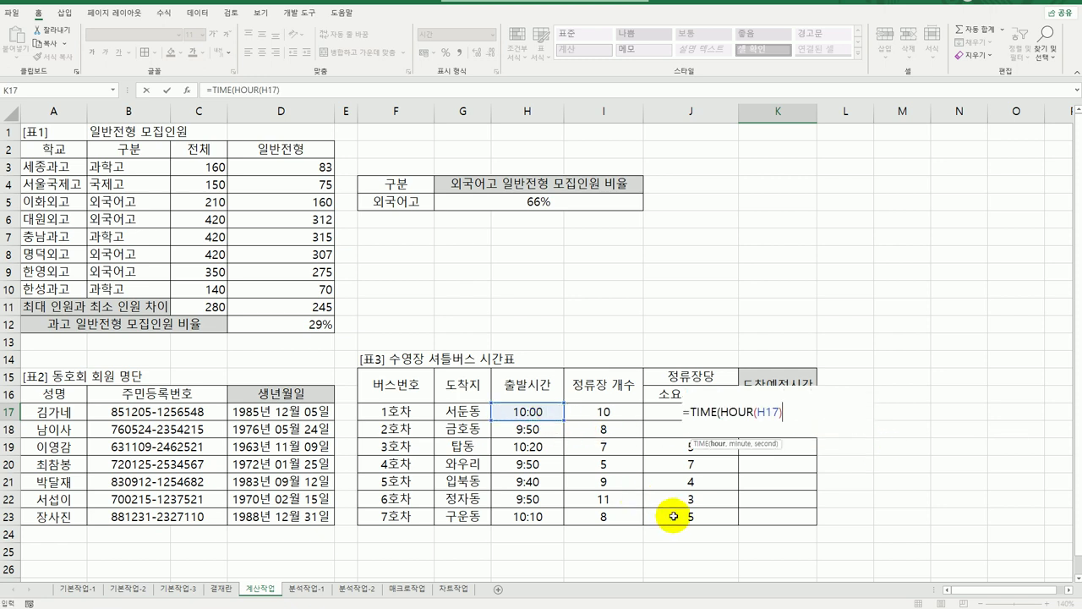
Step: Complete the K17 formula as =TIME(HOUR(H17),MINUTE(H17),0) and fill it down to K23
type(",min")
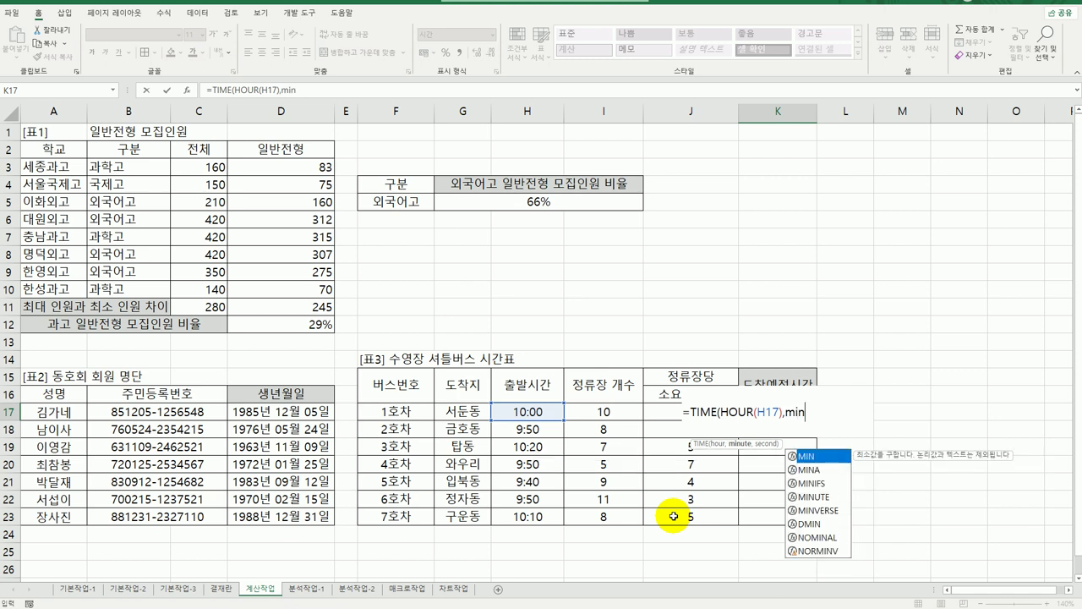
type("u")
key("Tab")
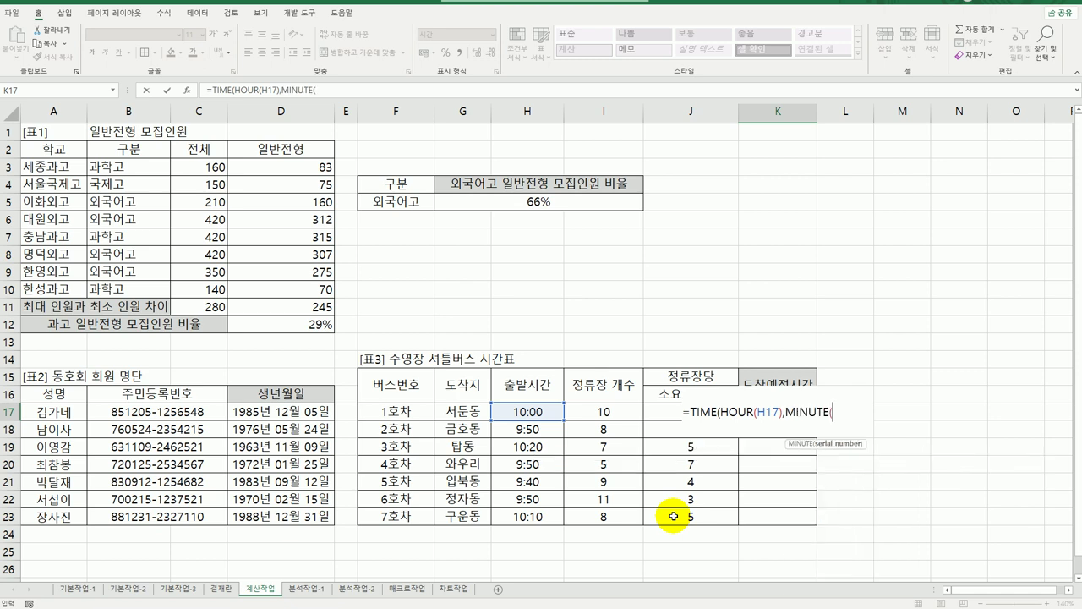
left_click(548, 412)
type(")")
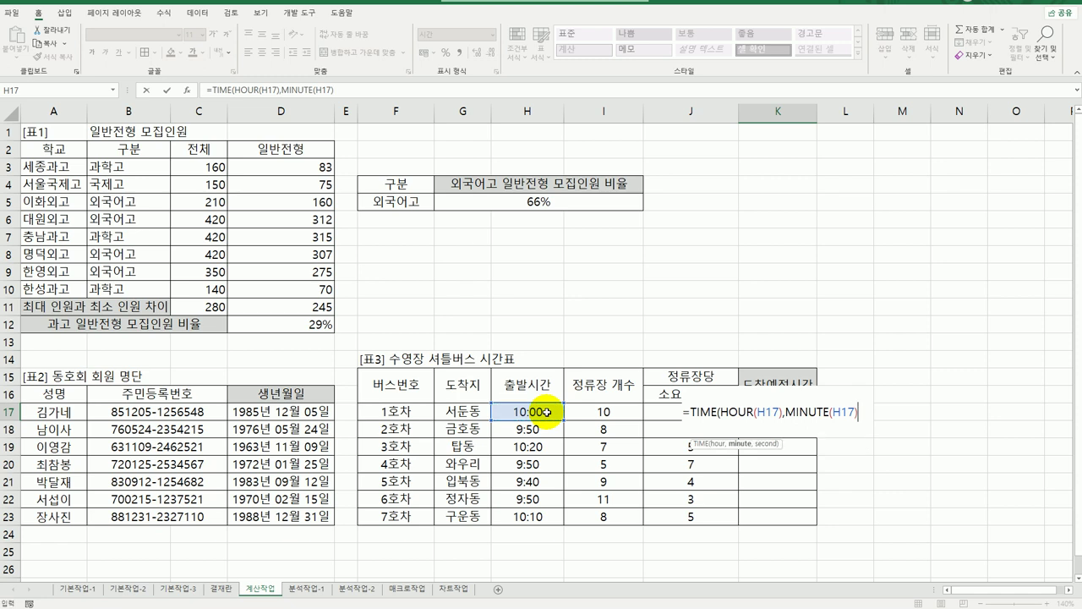
type(",0)")
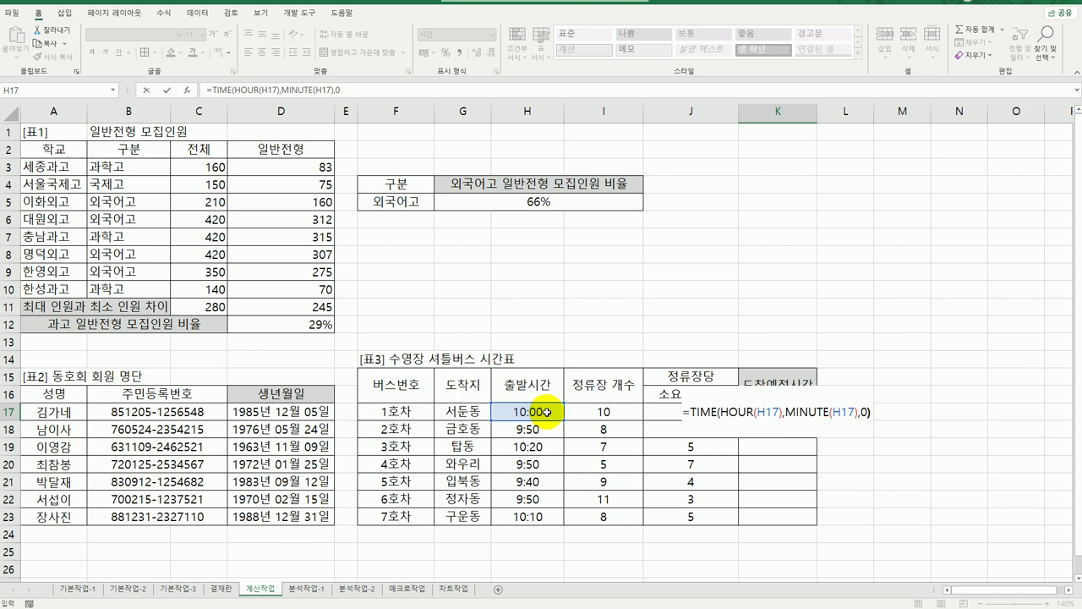
key("Return")
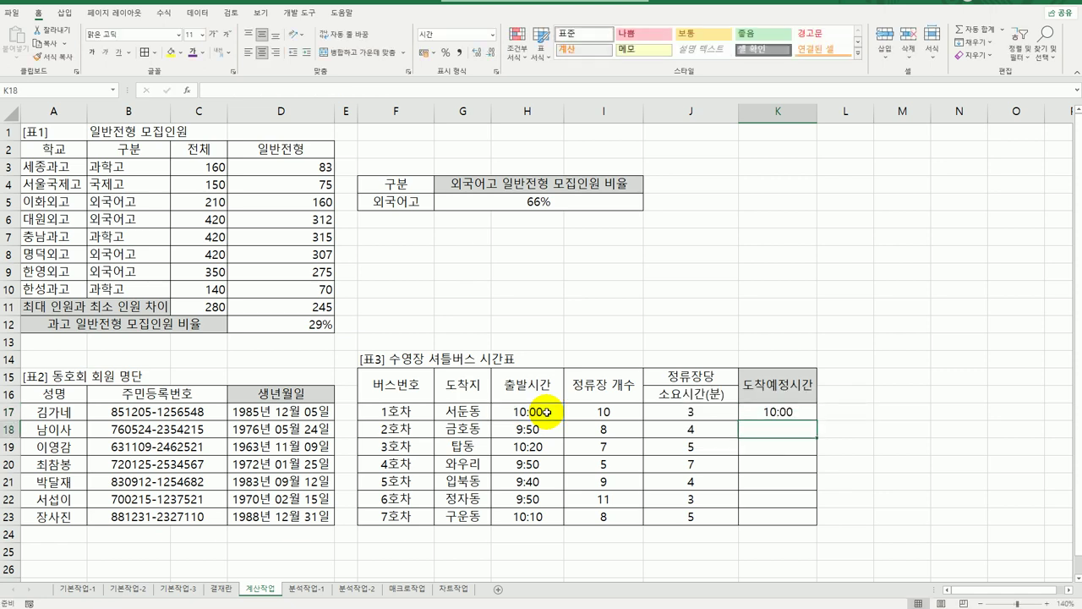
left_click(772, 413)
left_click_drag(810, 425, 809, 520)
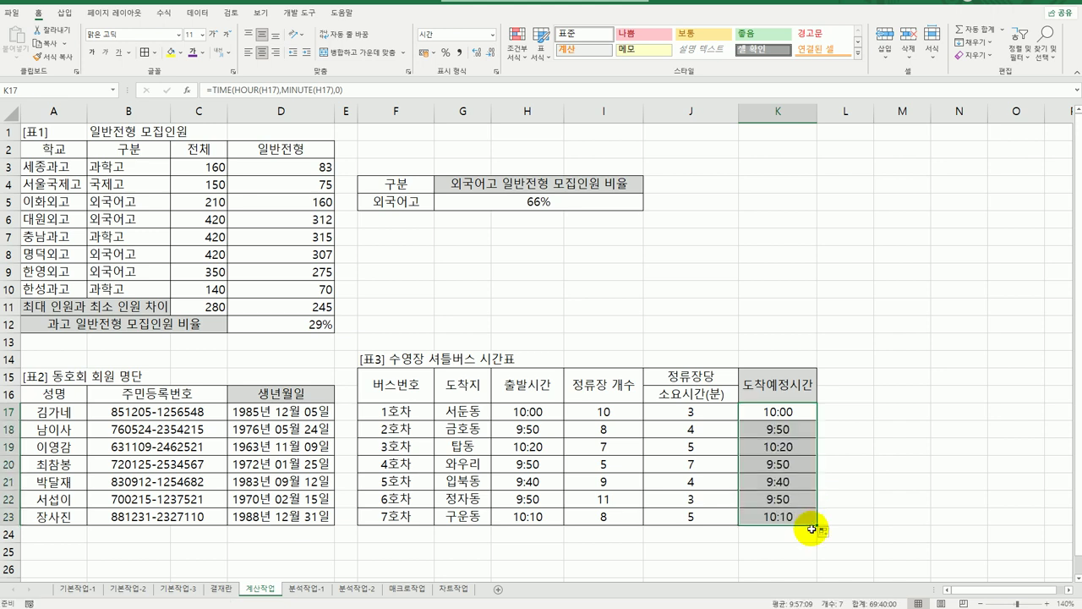
Step: Add the total travel minutes I17*J17 to the minute argument, making K17 =TIME(HOUR(H17),MINUTE(H17)+I17*J17,0)
left_click(782, 413)
double_click(786, 413)
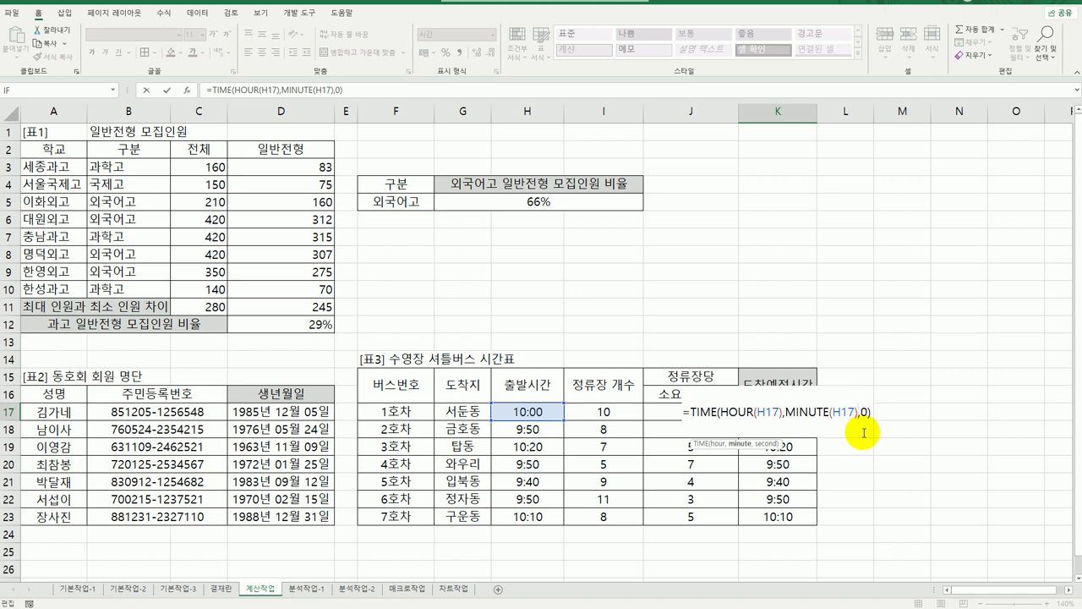
type("+")
left_click(595, 412)
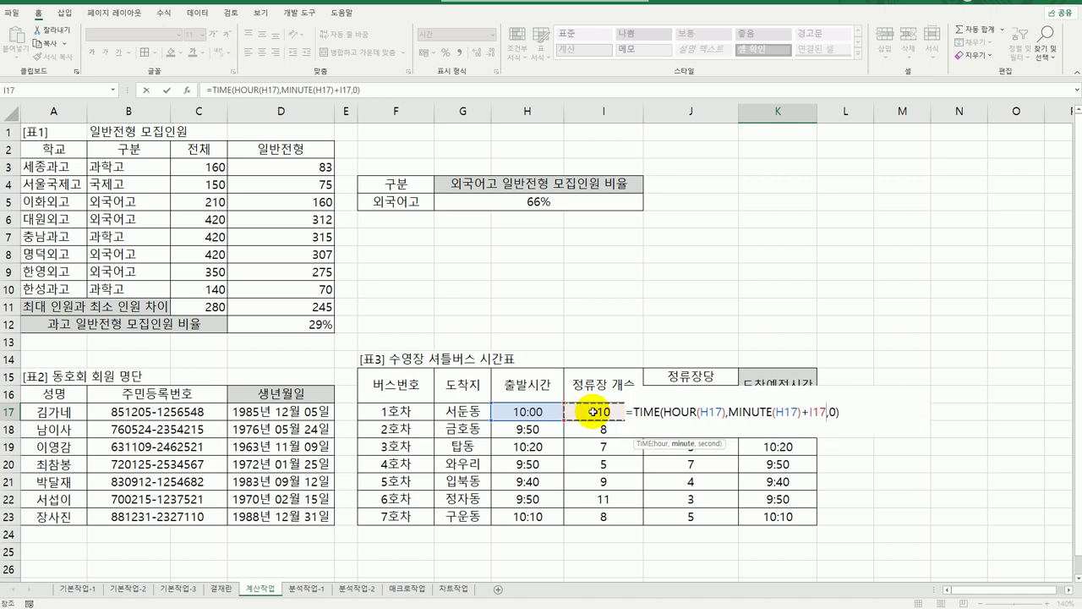
type("*")
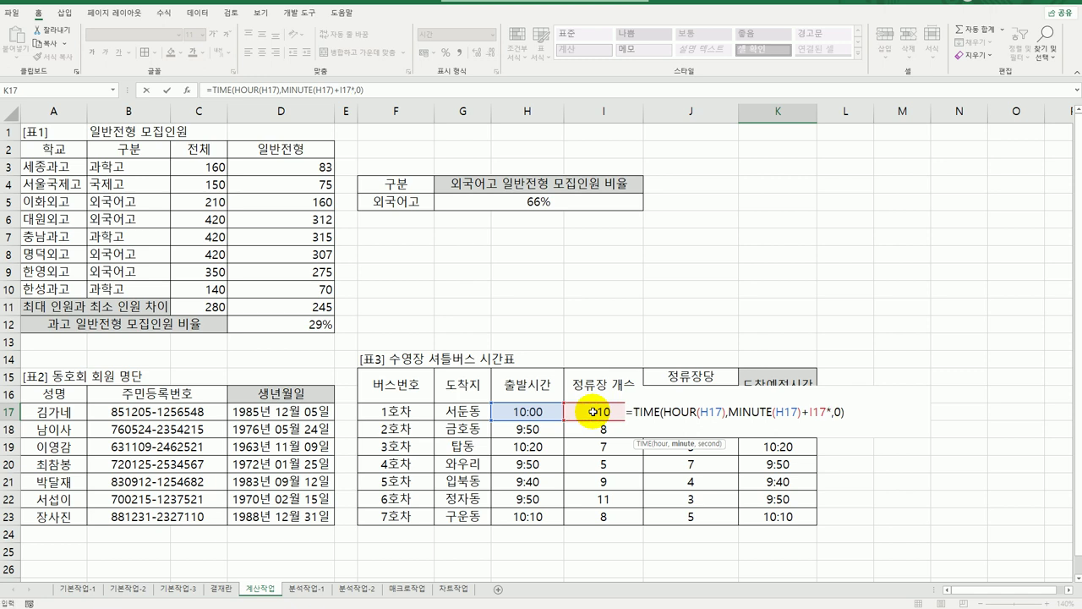
left_click(729, 446)
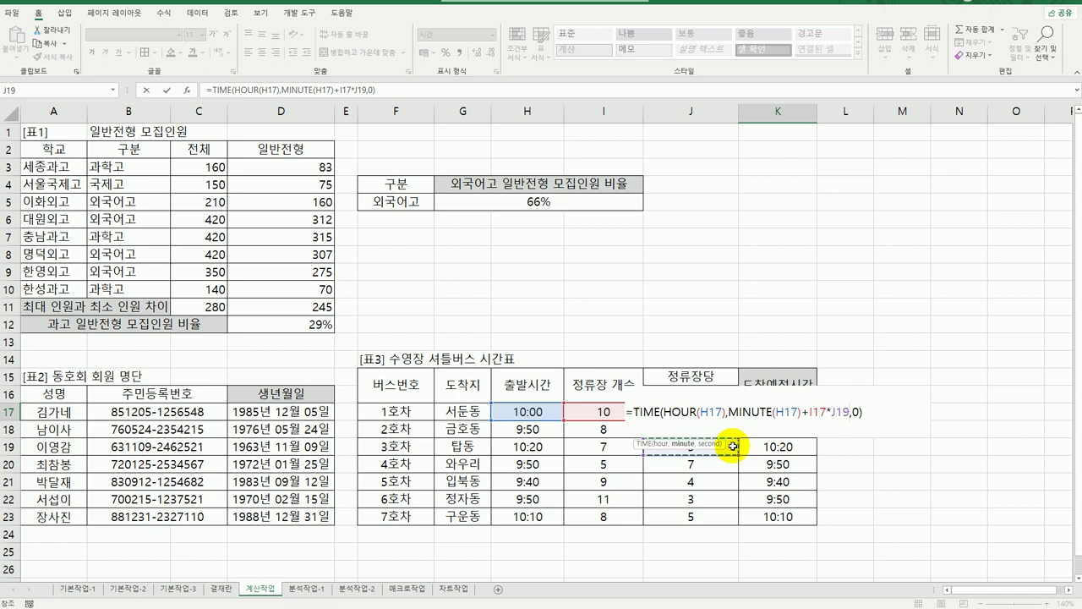
key("Up")
key("Up")
key("Up")
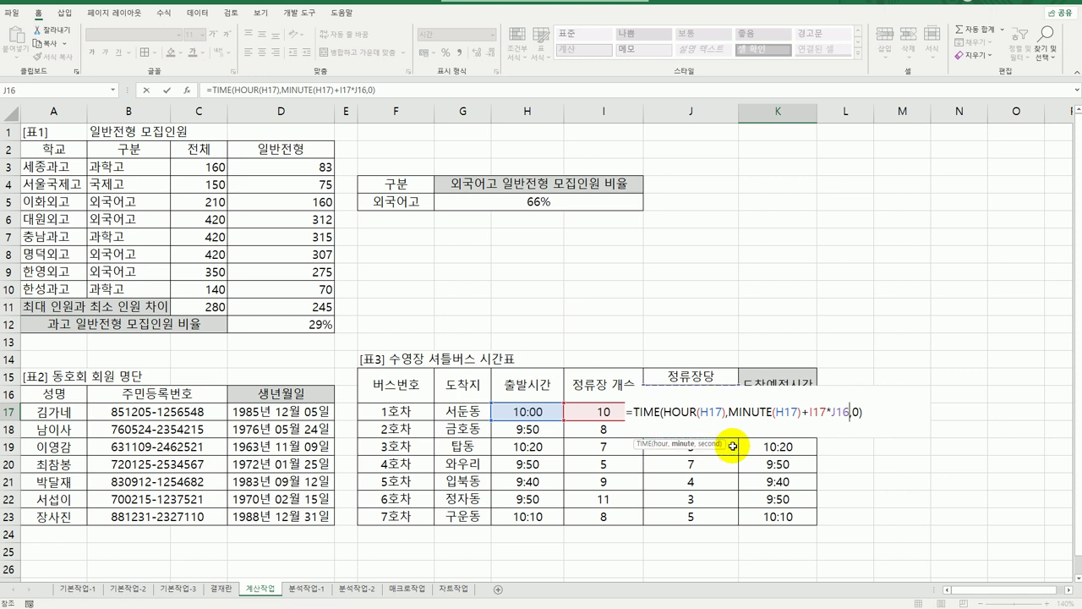
key("Down")
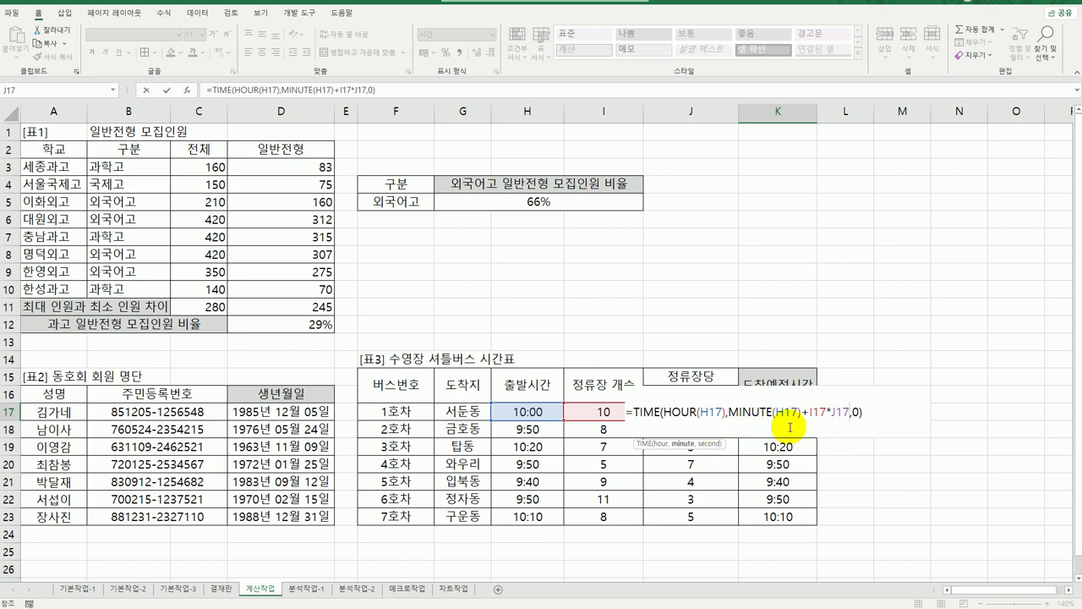
left_click_drag(810, 412, 847, 414)
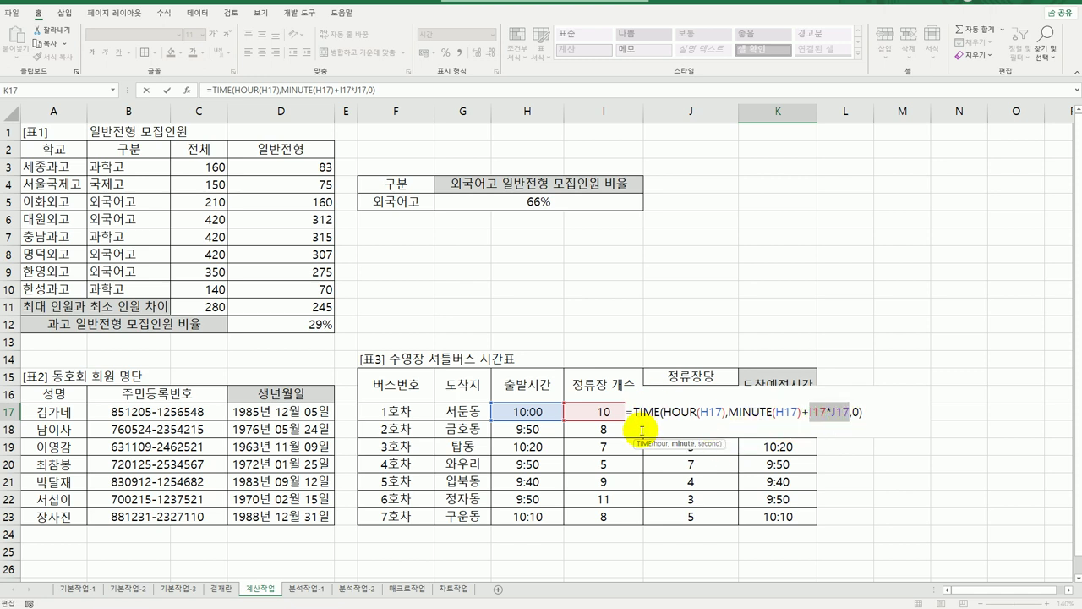
key("Return")
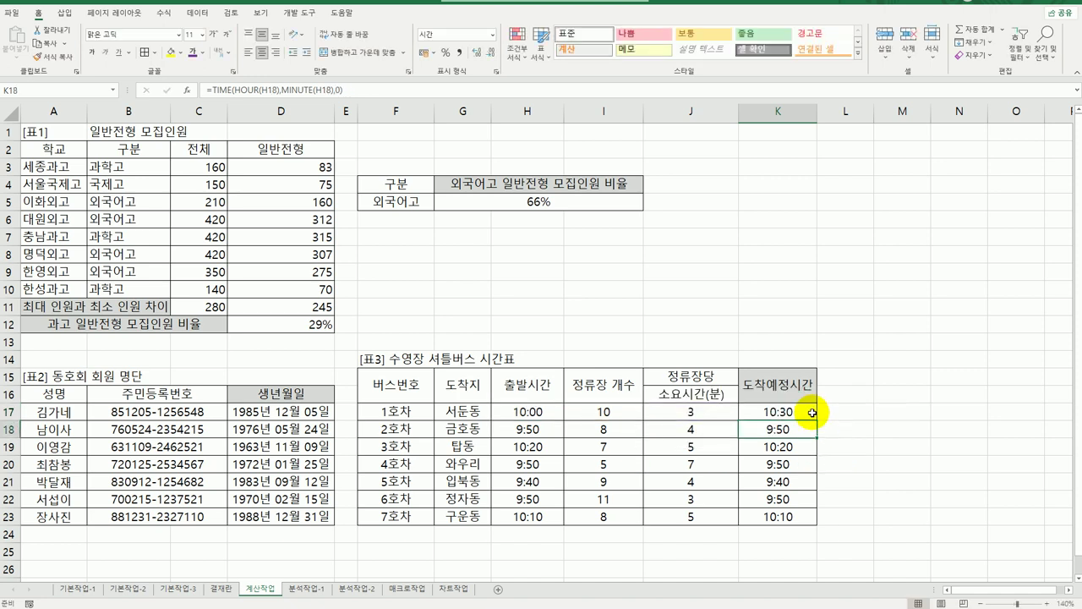
Step: Fill the updated 도착예정시간 formula from K17 down to K23 and check the formula in the last cell
left_click(816, 416)
left_click_drag(818, 420, 818, 518)
left_click(801, 517)
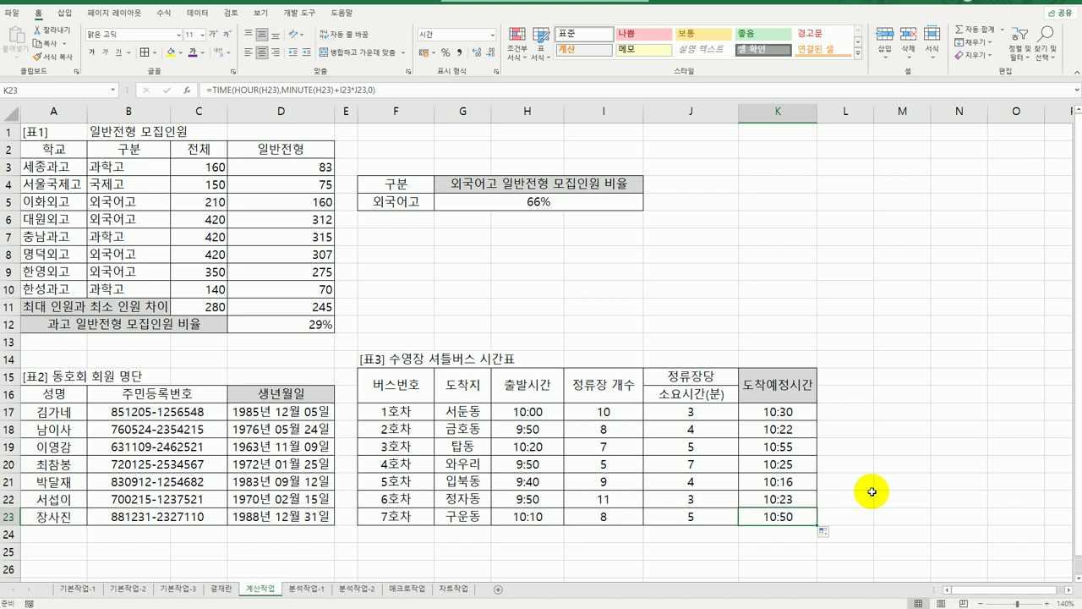
Step: On the 분석작업-1 sheet, link F3 under 월납입금액 to the monthly payment with =B8
left_click(319, 596)
left_click(502, 490)
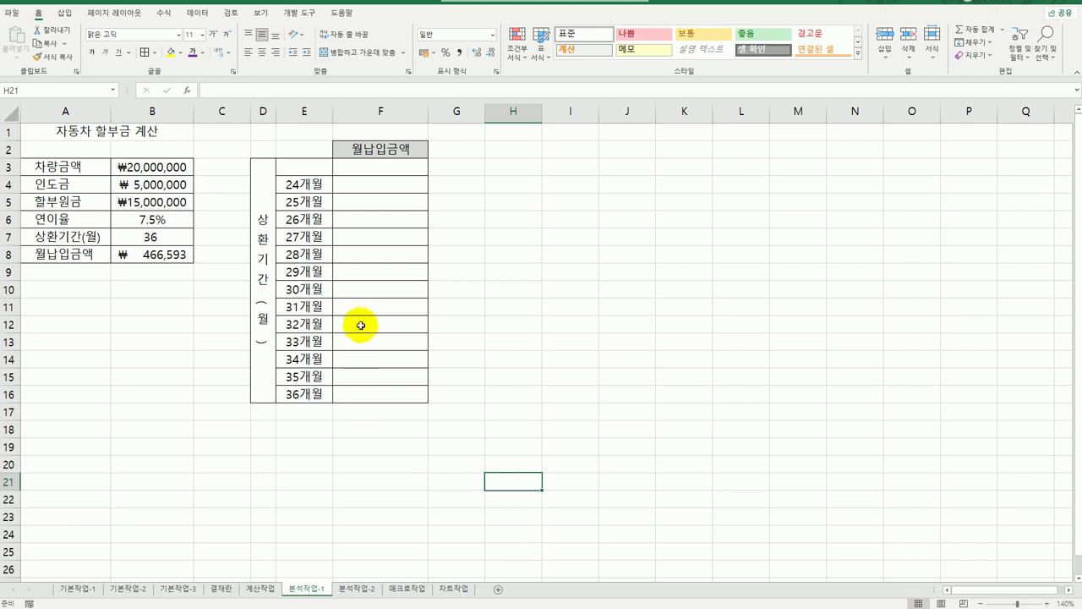
left_click_drag(309, 184, 312, 391)
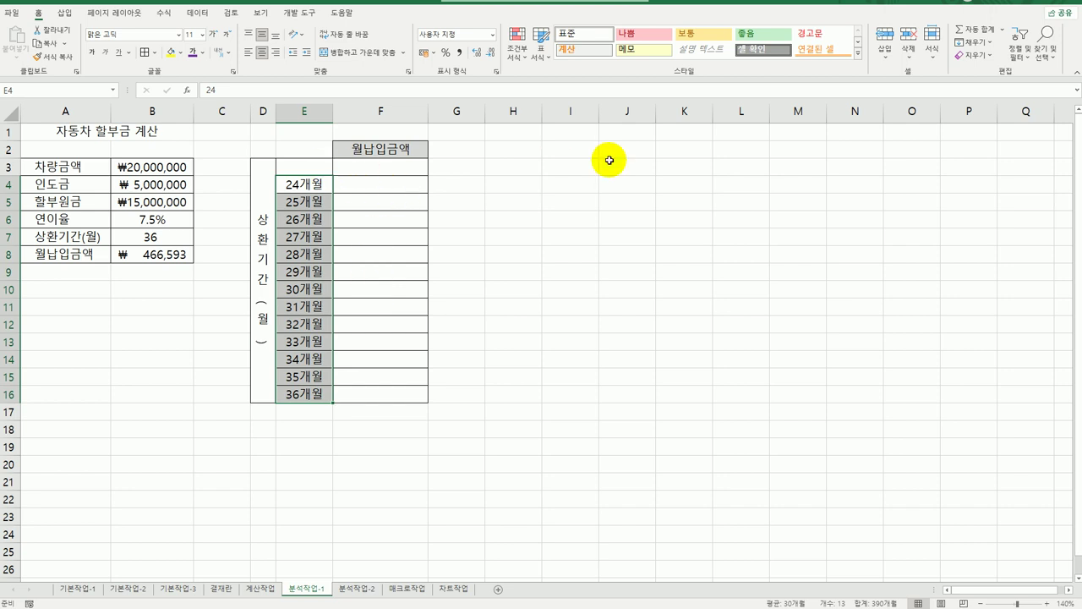
left_click(320, 166)
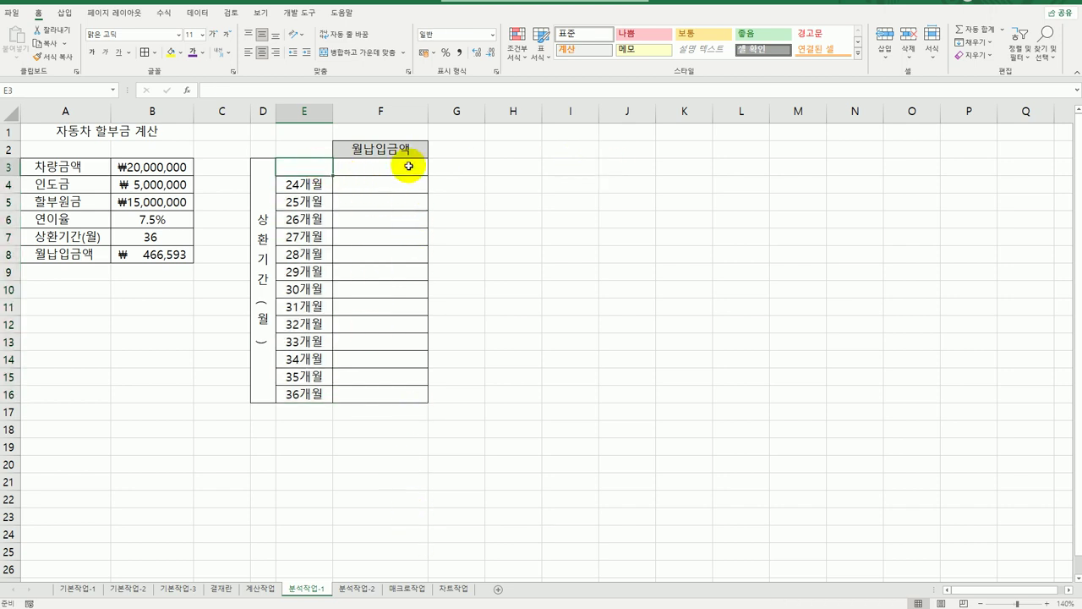
left_click_drag(406, 166, 381, 401)
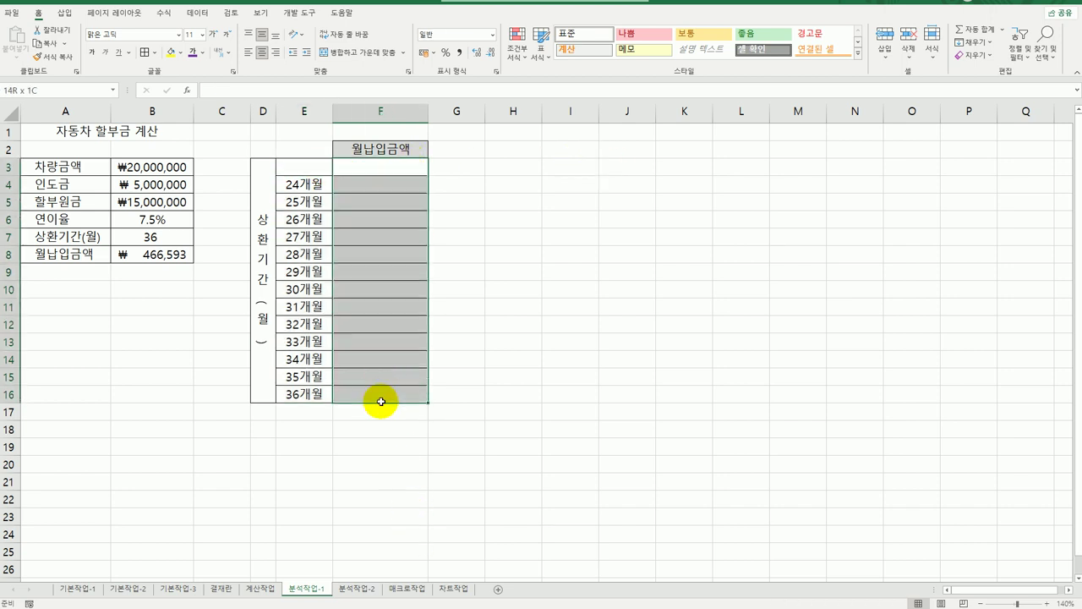
left_click(381, 166)
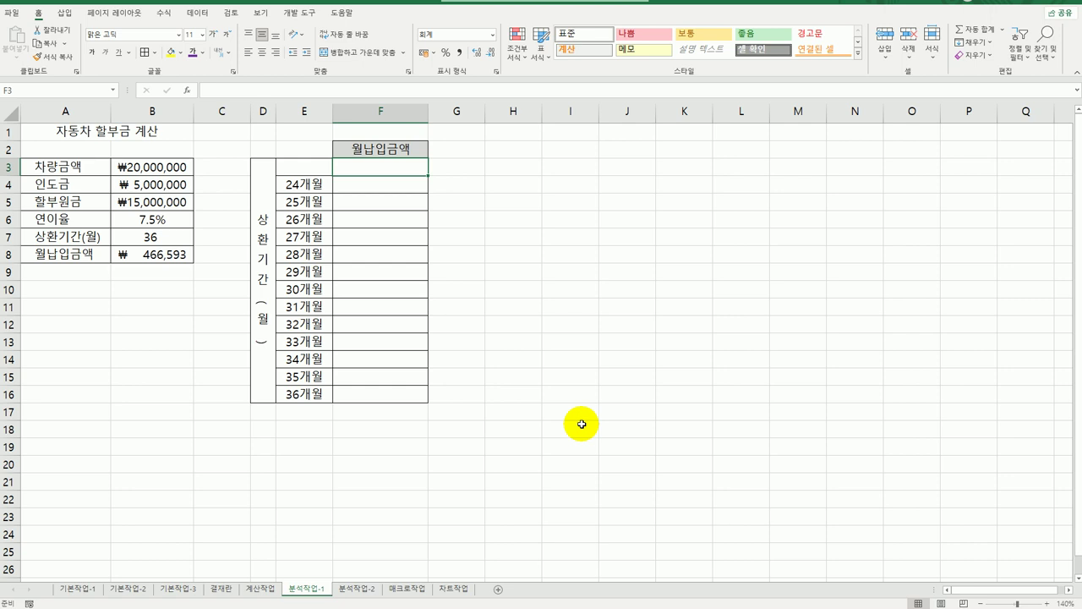
type("=")
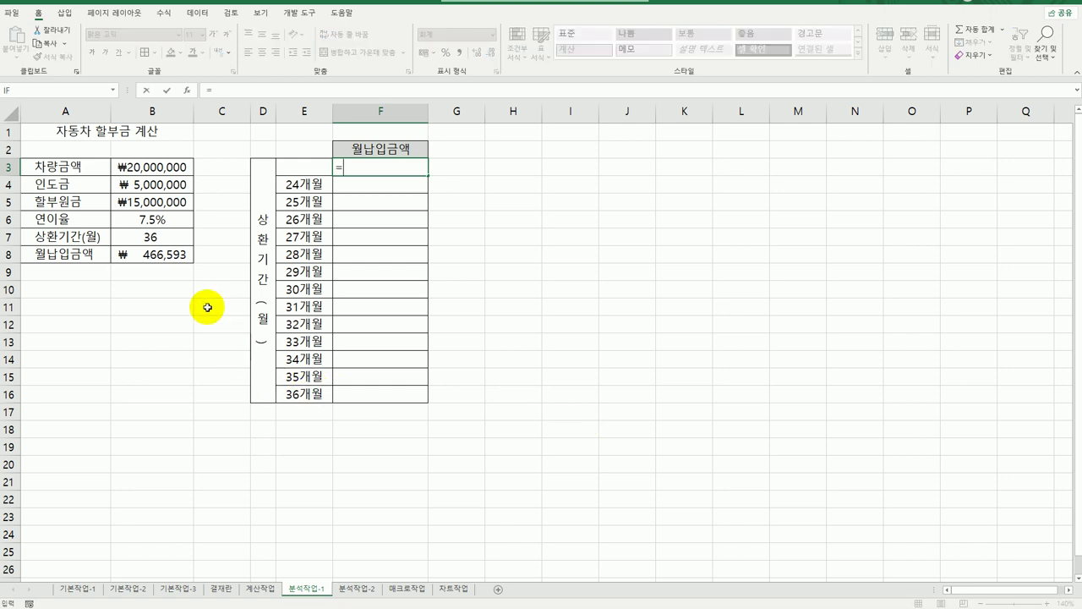
left_click(153, 255)
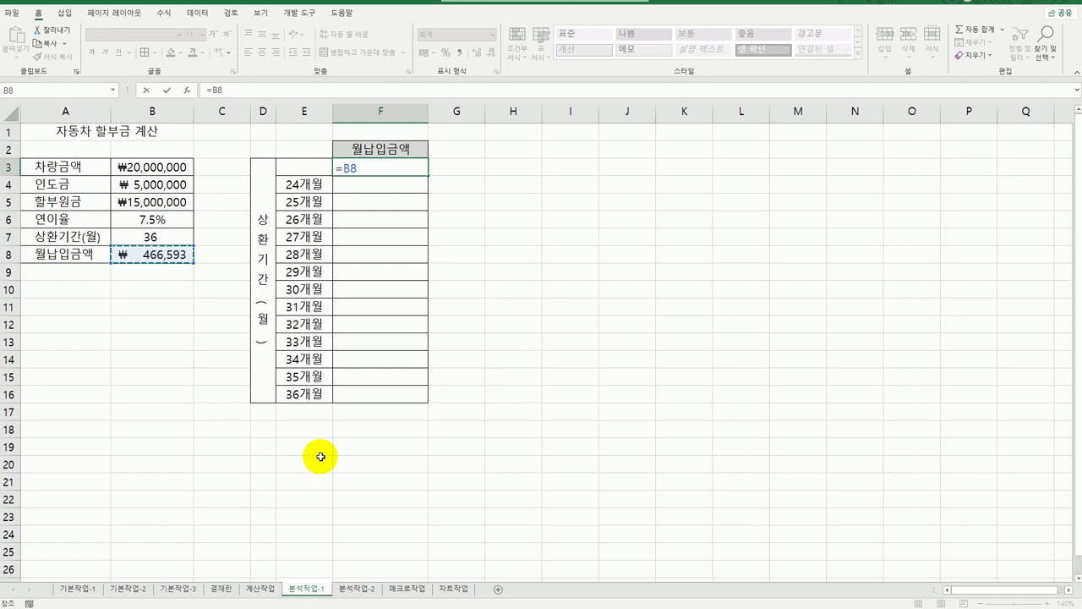
key("Return")
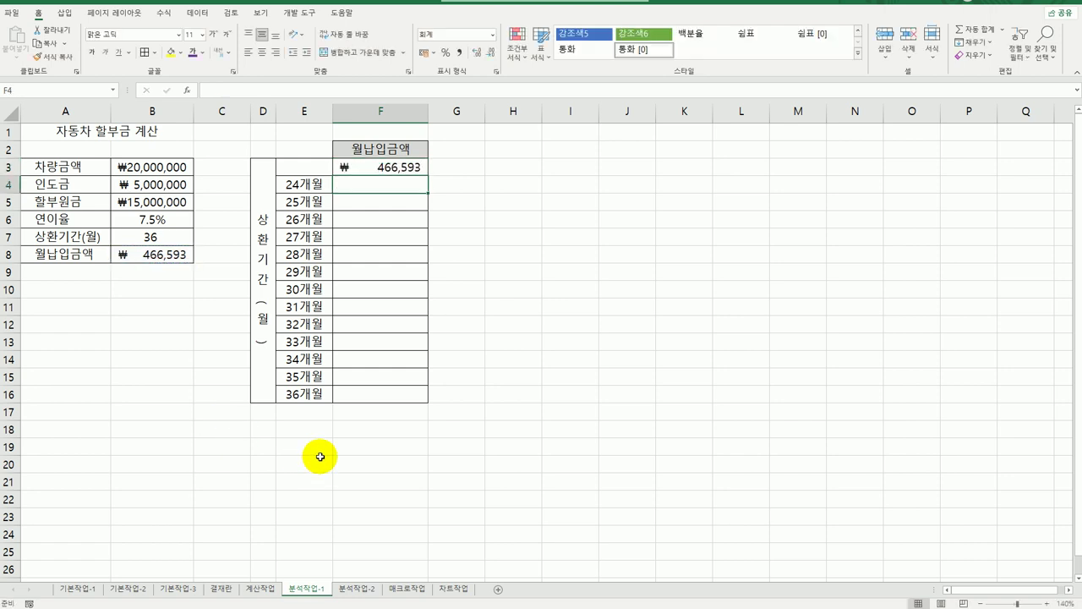
Step: Create a what-if data table over E3:F16 with the 상환기간(월) cell $B$7 as the column input cell
left_click_drag(296, 164, 376, 391)
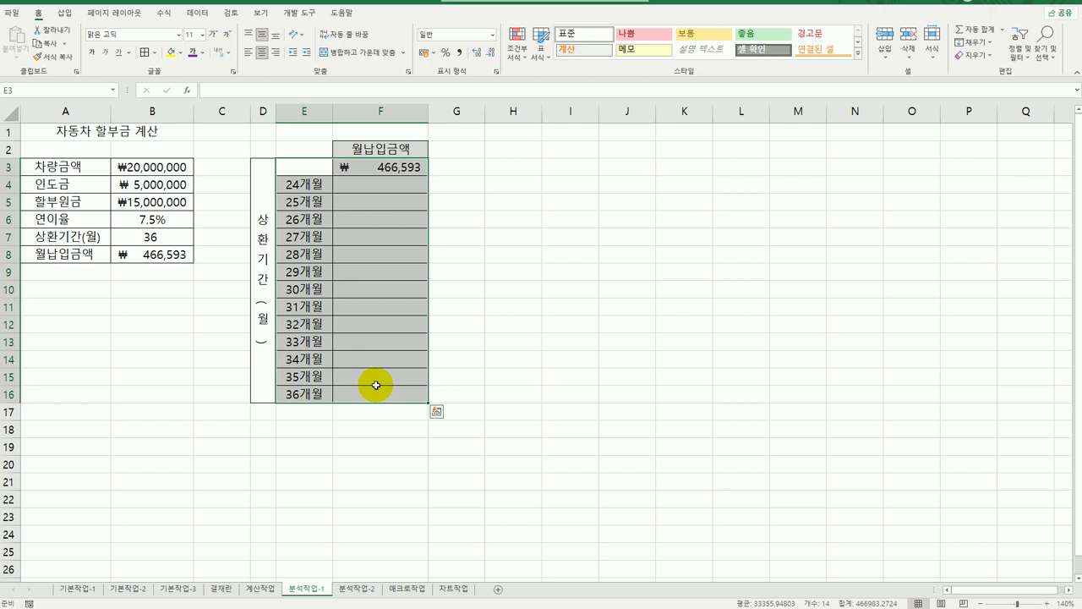
left_click(197, 13)
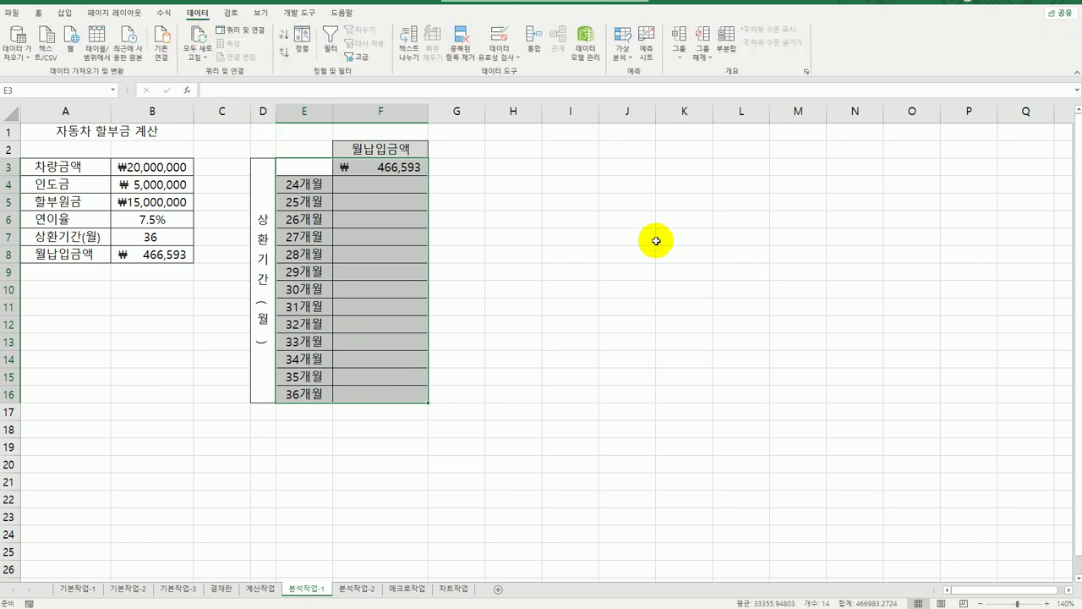
left_click(623, 47)
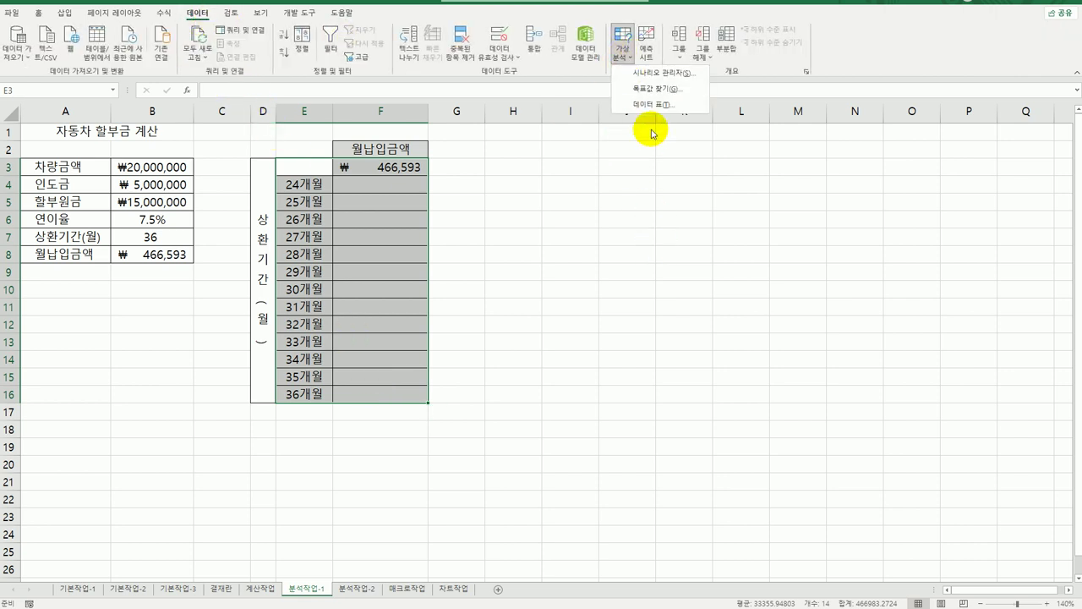
left_click(653, 104)
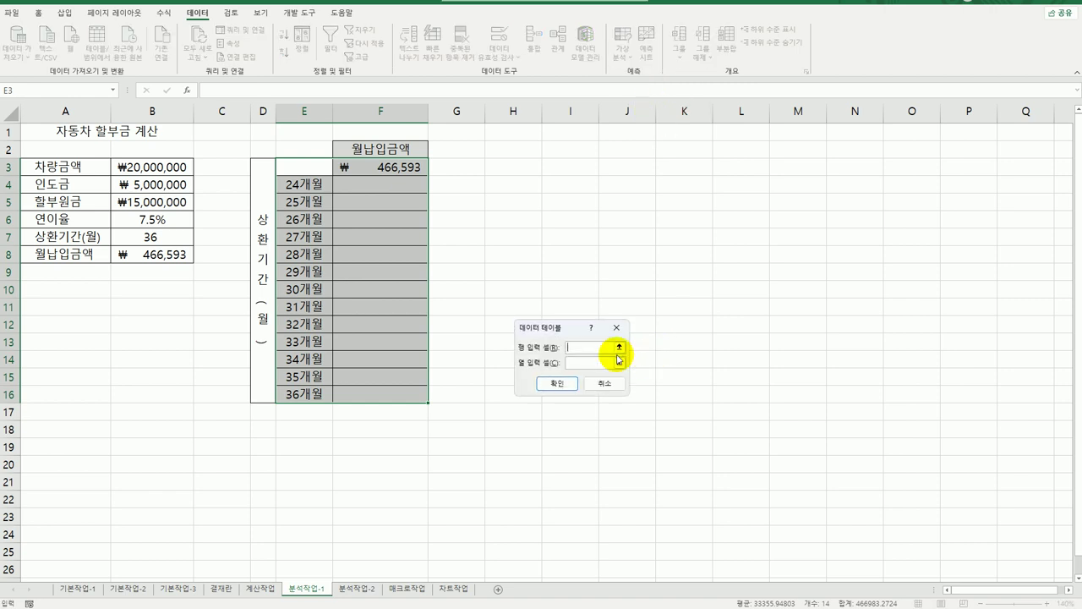
left_click_drag(563, 329, 553, 202)
left_click(563, 236)
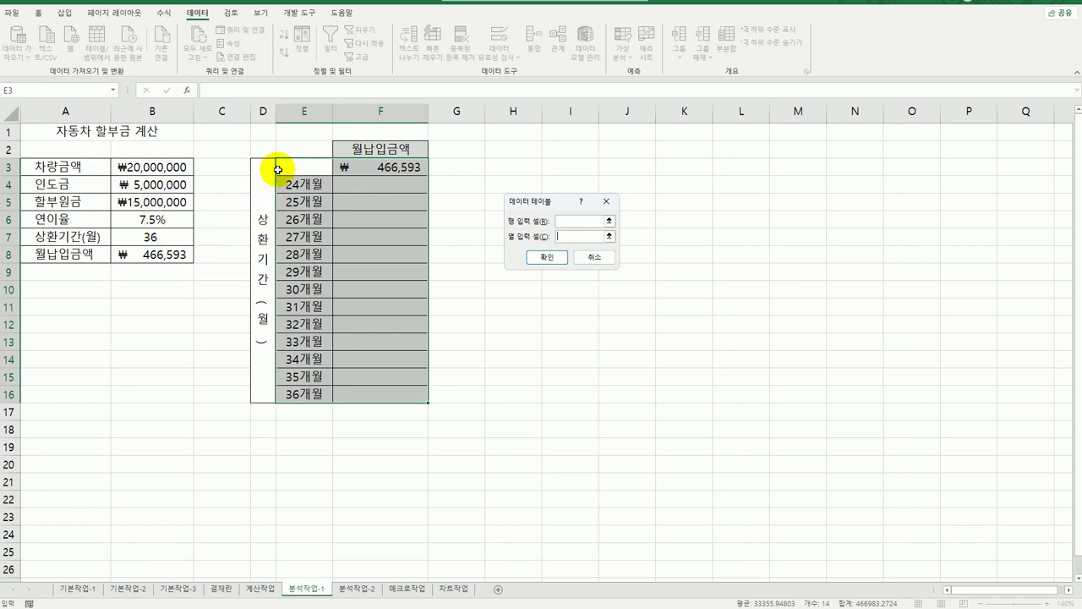
left_click(180, 240)
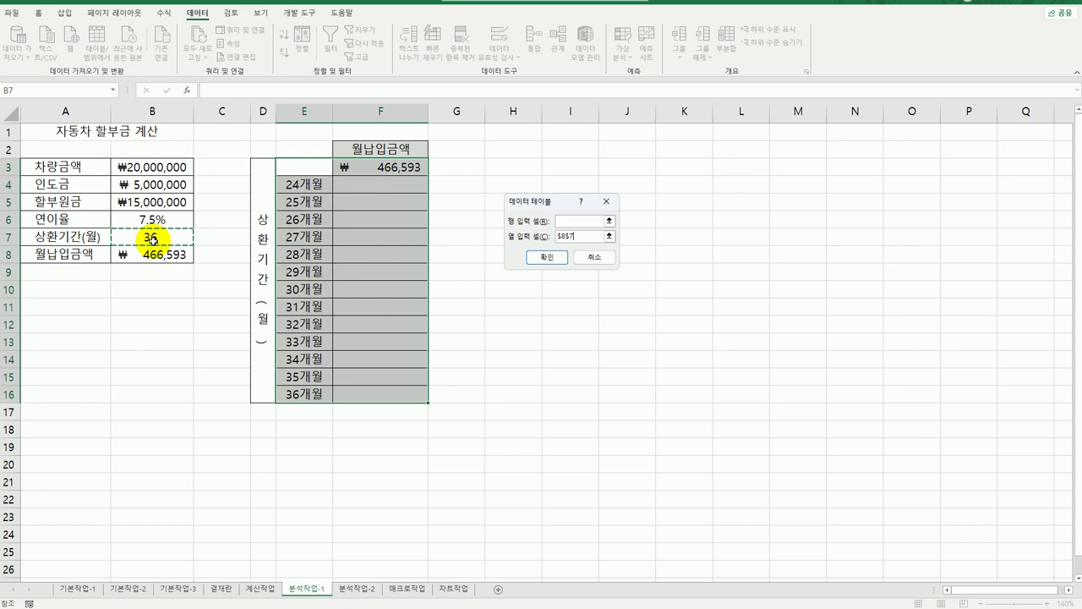
left_click(547, 257)
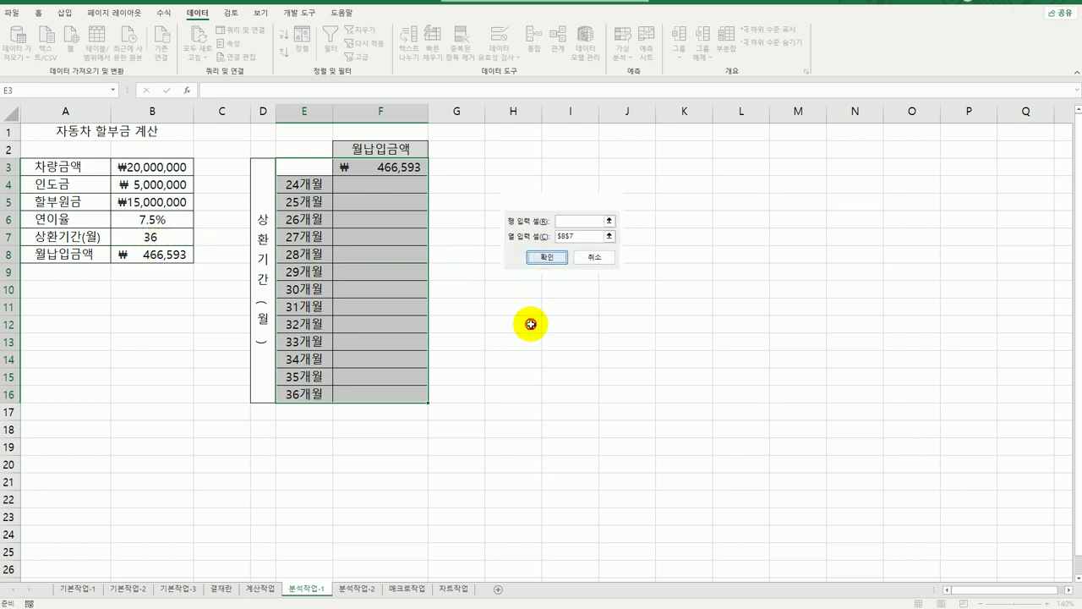
left_click(537, 449)
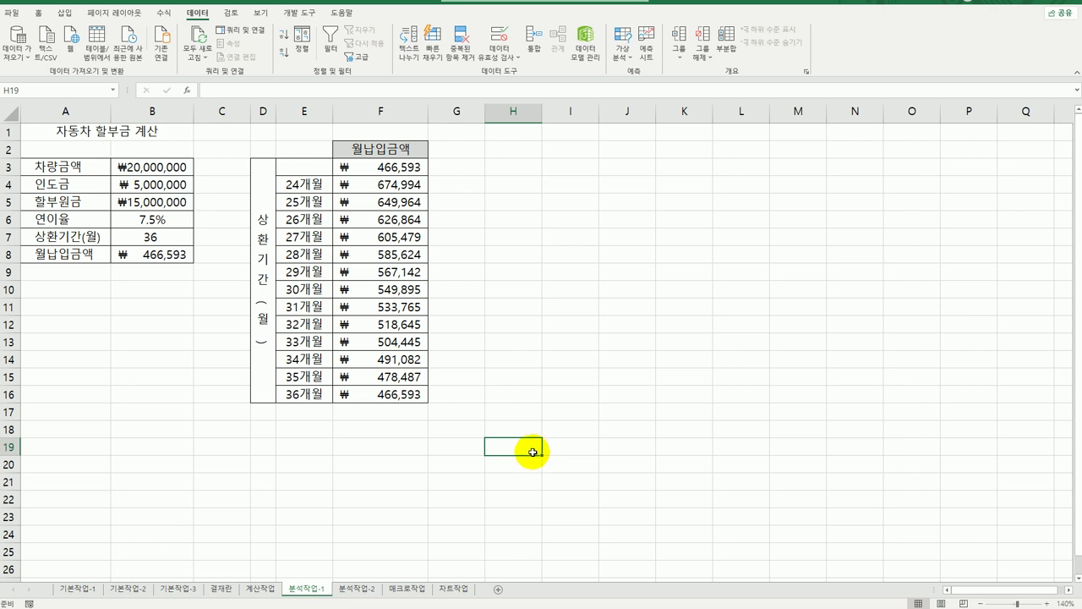
Step: On the 분석작업-2 sheet, auto-fit the width of the 매출액 column F
left_click(357, 587)
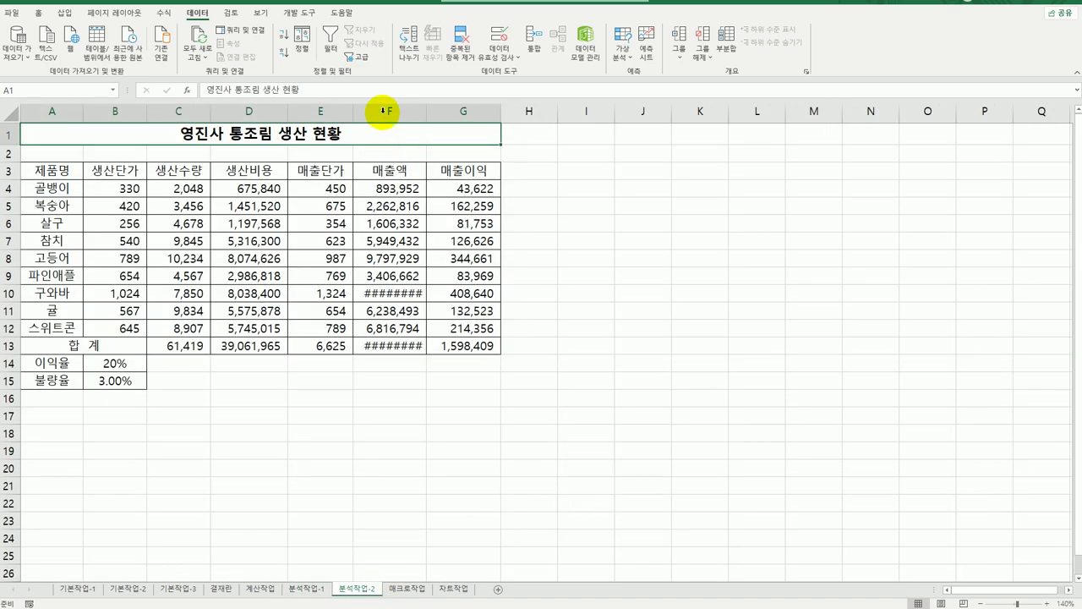
left_click_drag(428, 112, 428, 111)
double_click(428, 111)
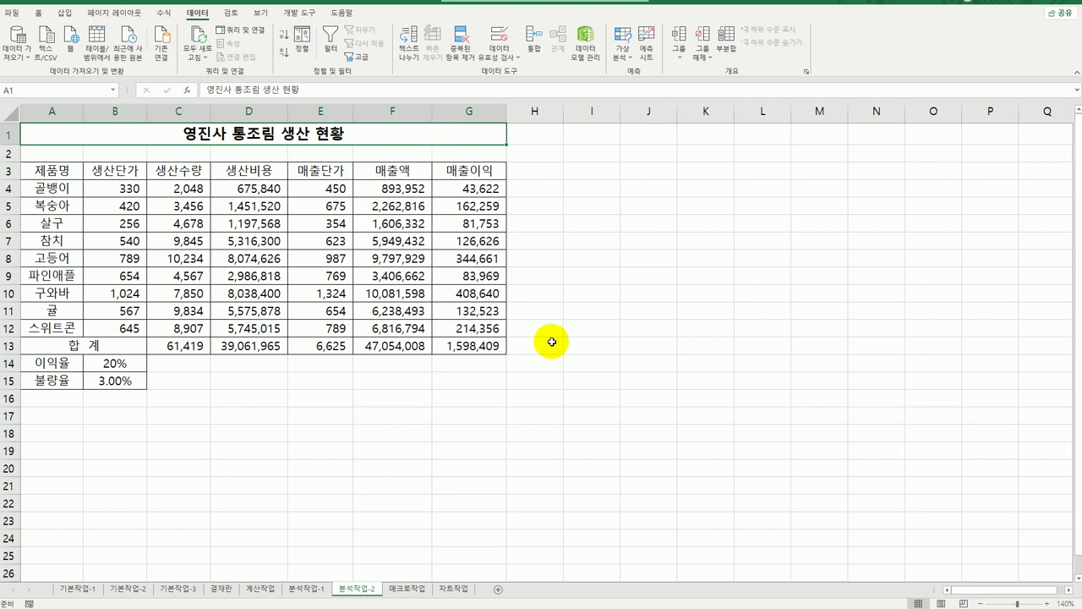
left_click(556, 363)
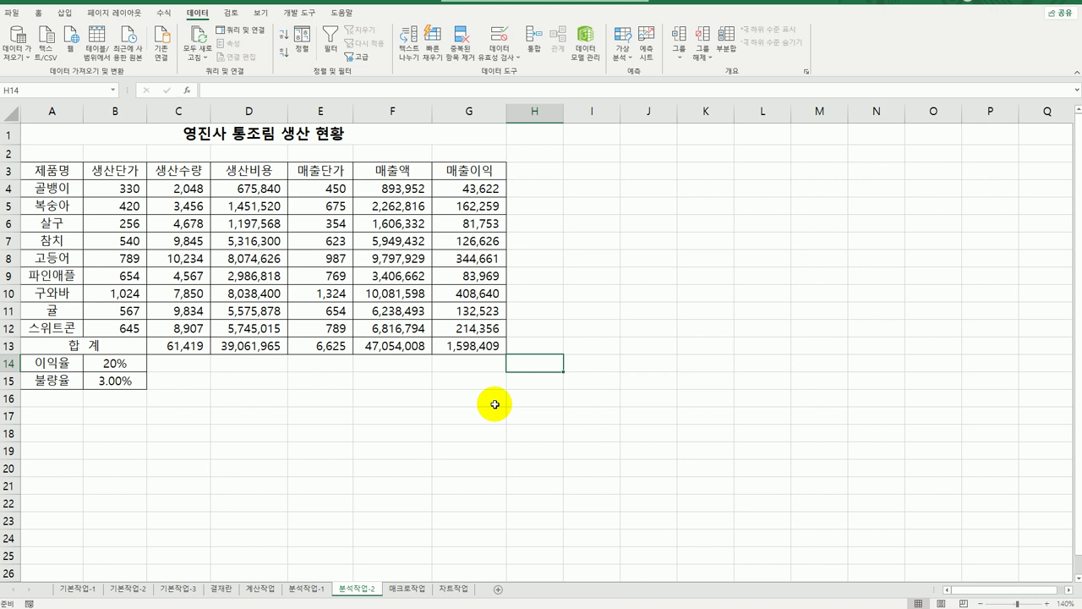
Step: Define the cell name 이익율 for B14 on the 분석작업-2 sheet
left_click(133, 364)
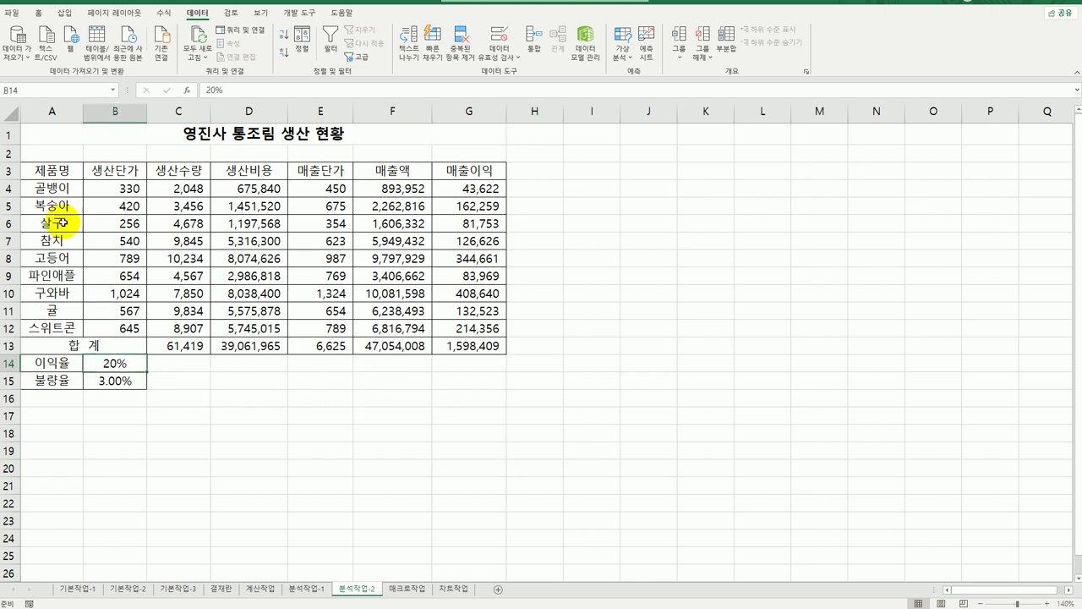
left_click(53, 90)
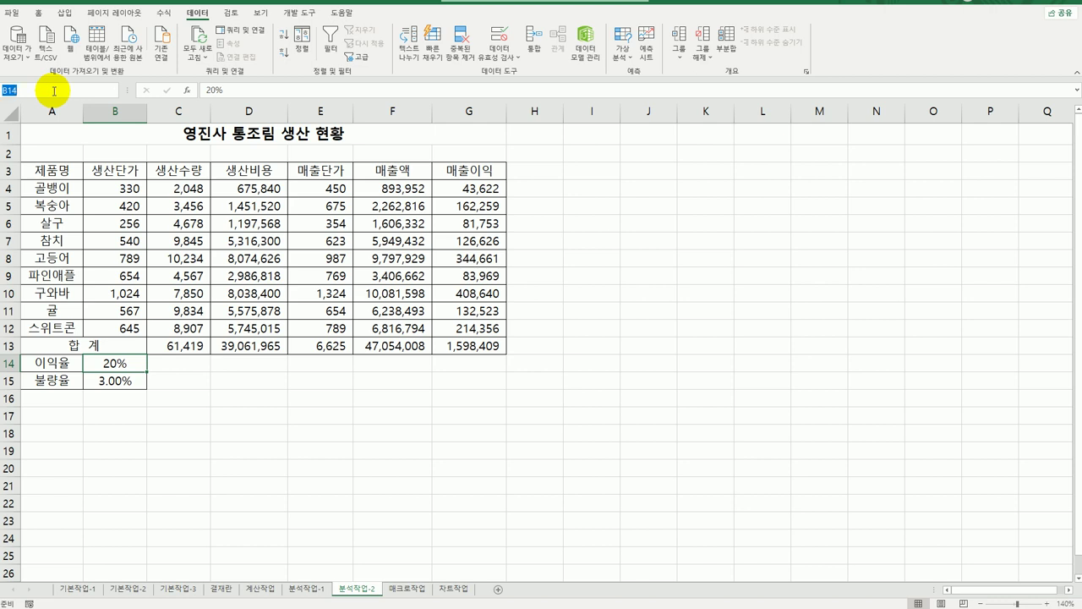
type("dlo")
type("익율")
Step: Define the cell name 불량율 for B15
left_click(99, 382)
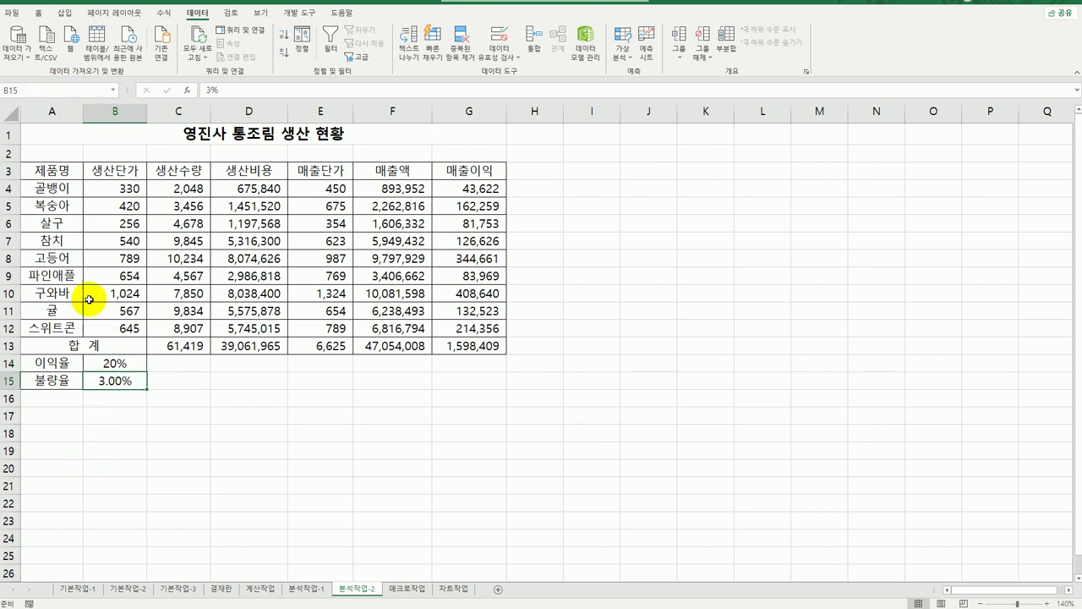
left_click(43, 88)
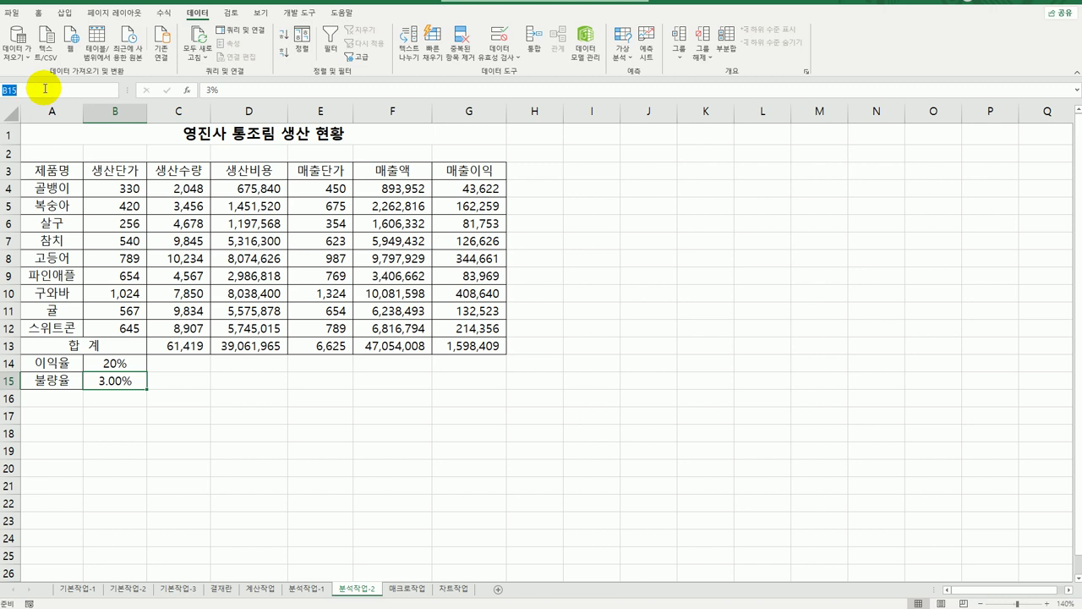
type("불량")
key("Return")
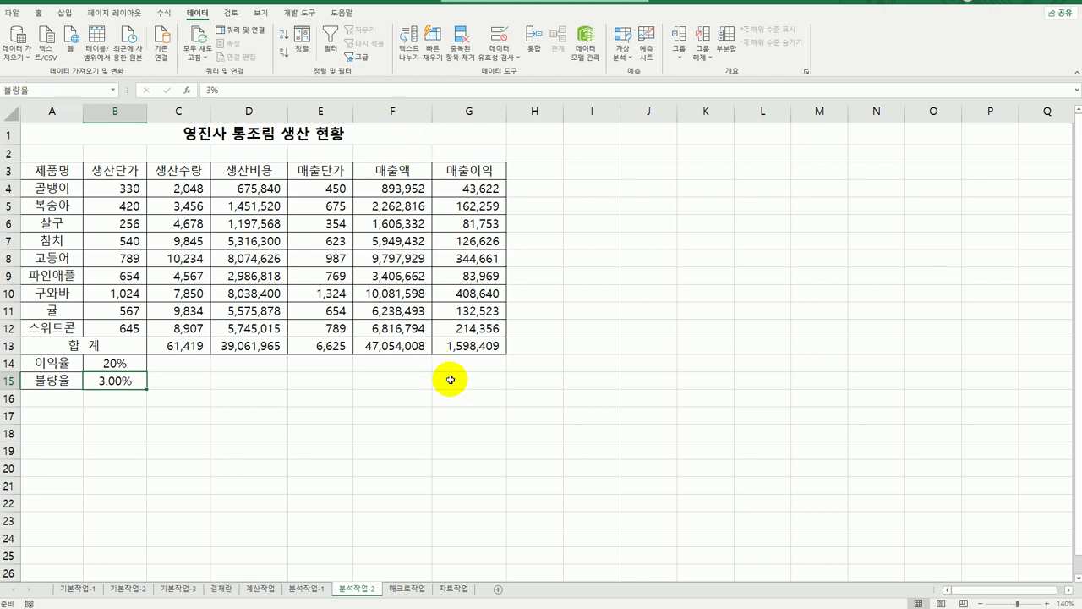
Step: Define the cell name 매출이익합계 for the 매출이익 total in G13
left_click(467, 346)
left_click(58, 88)
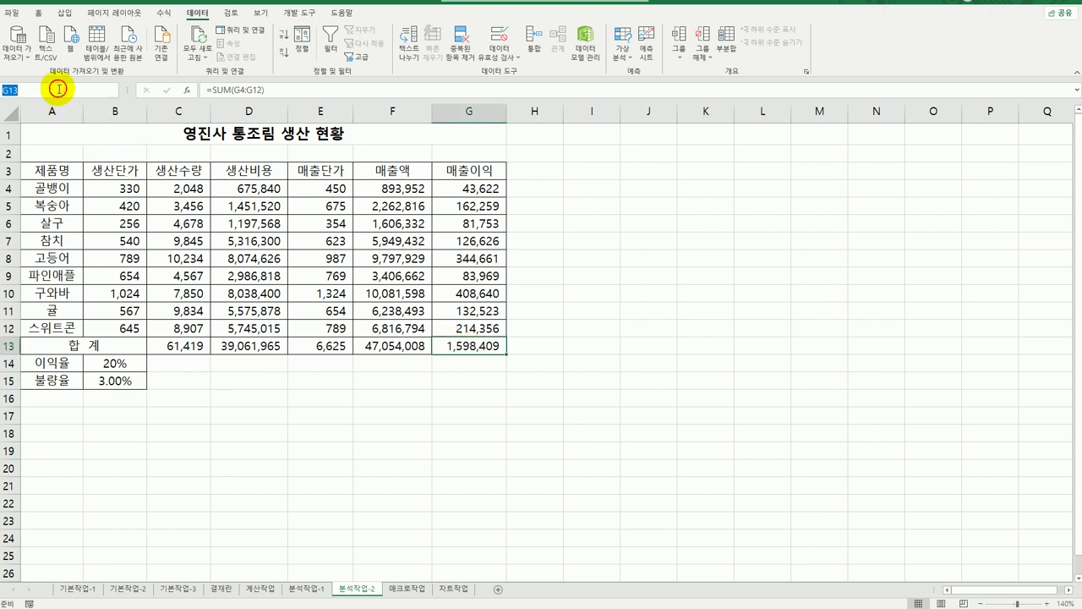
type("매출이익합계")
key("Return")
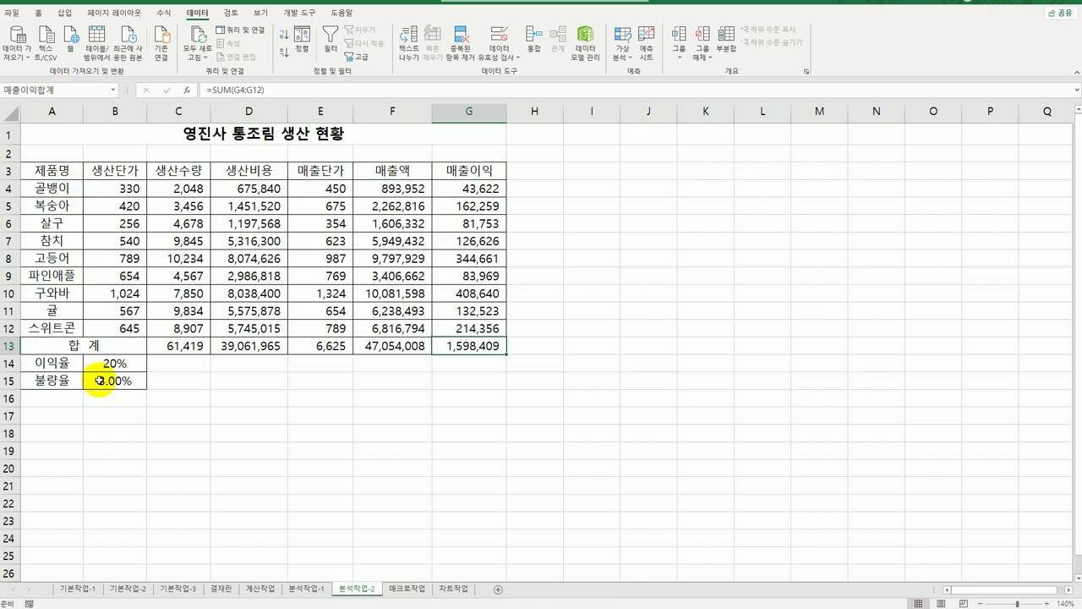
Step: Add a scenario 매출이익증가 with changing cells B14:B15 and no description, setting 이익율 to 30% and 불량율 to 2%
left_click_drag(106, 365, 104, 381)
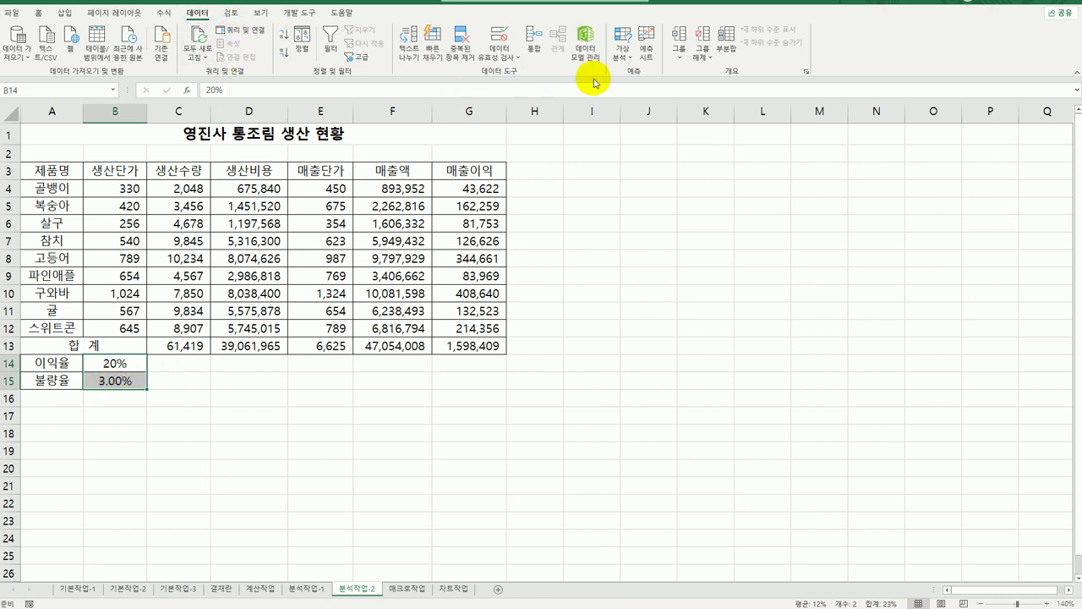
left_click(623, 53)
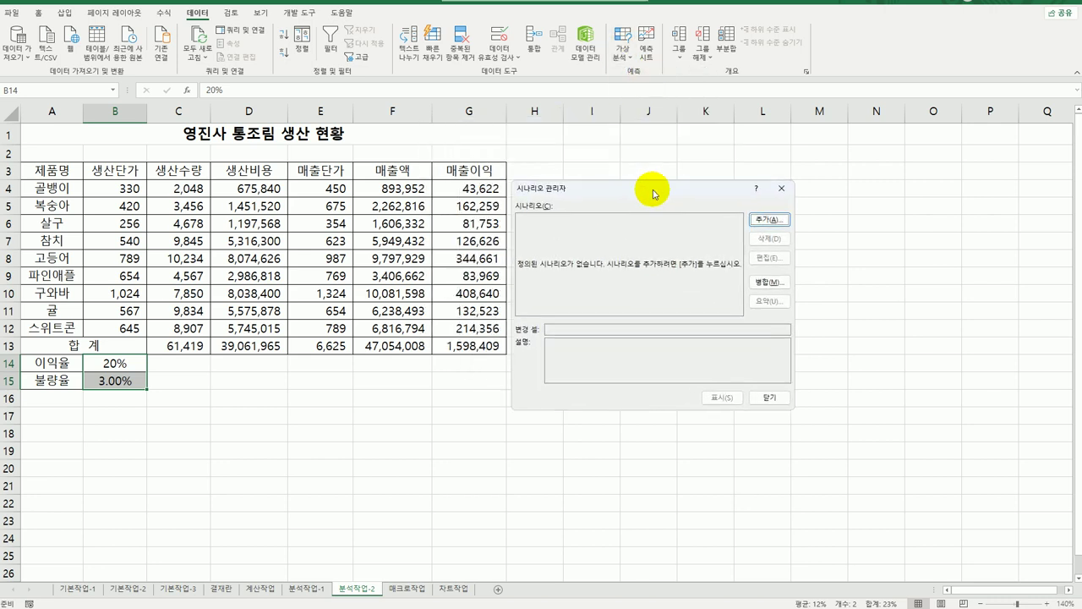
left_click_drag(654, 194, 666, 190)
left_click(770, 221)
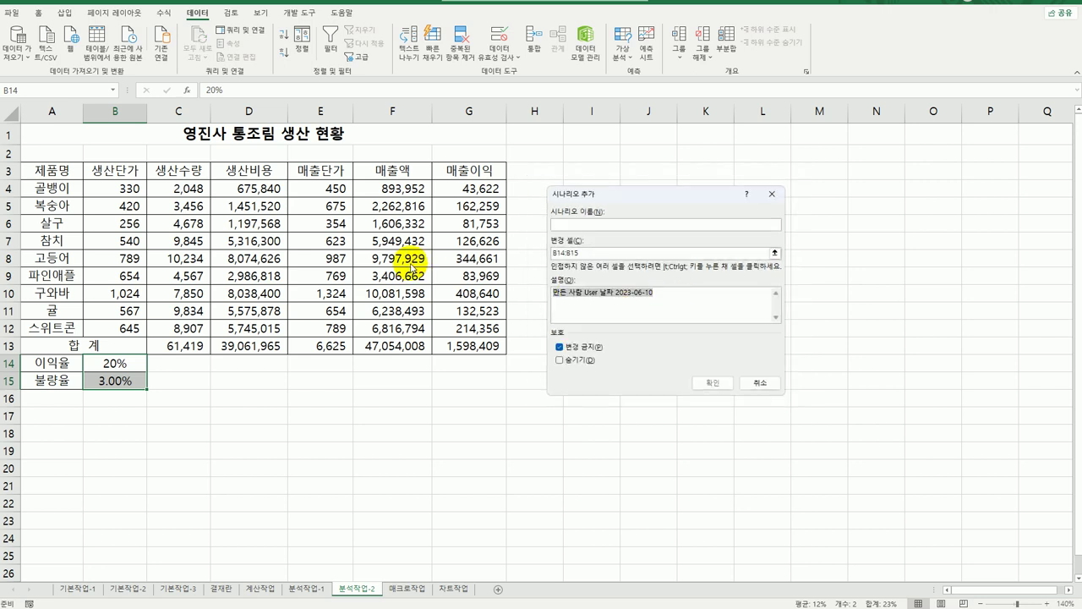
key("Delete")
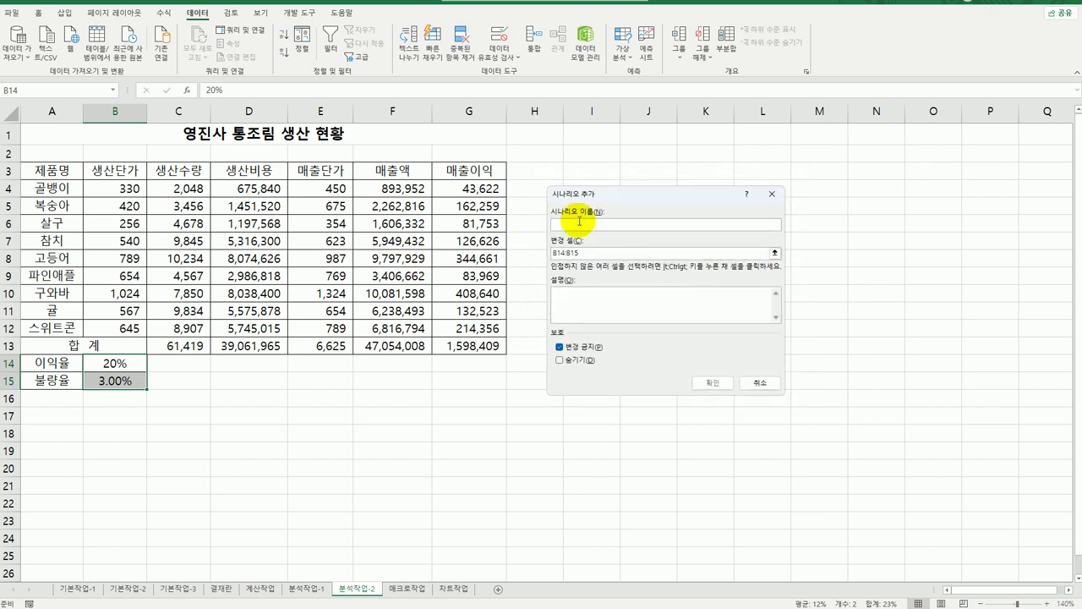
left_click(579, 223)
type("이")
type("출이익증가")
key("Tab")
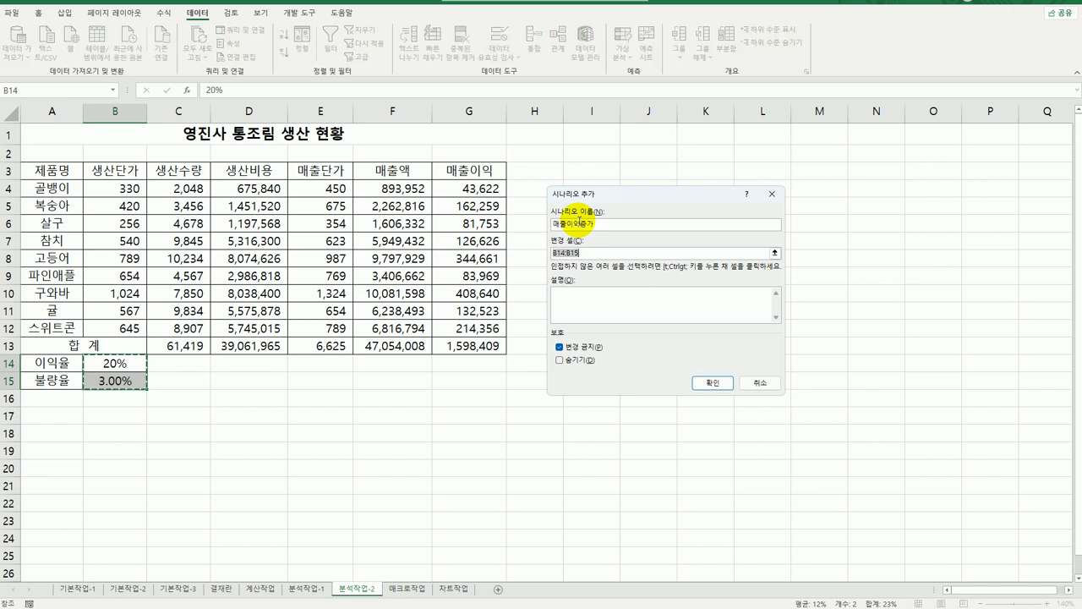
left_click(713, 382)
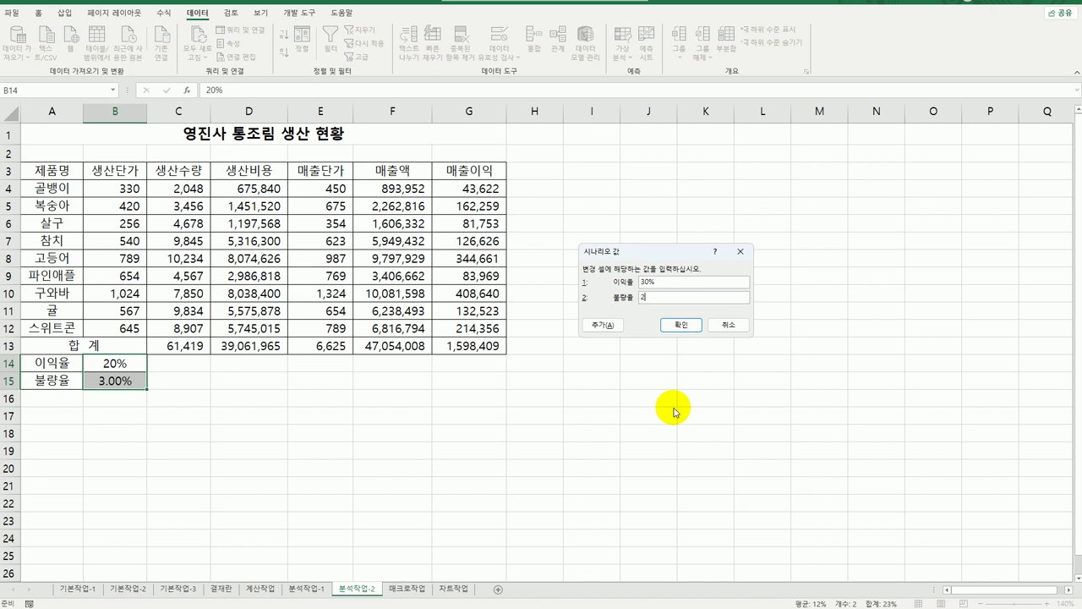
left_click(601, 325)
Step: Add a second scenario 매출이익감소 for B14:B15 without a description, setting 이익율 to 15% and 불량율 to 4%
left_click_drag(659, 294, 511, 274)
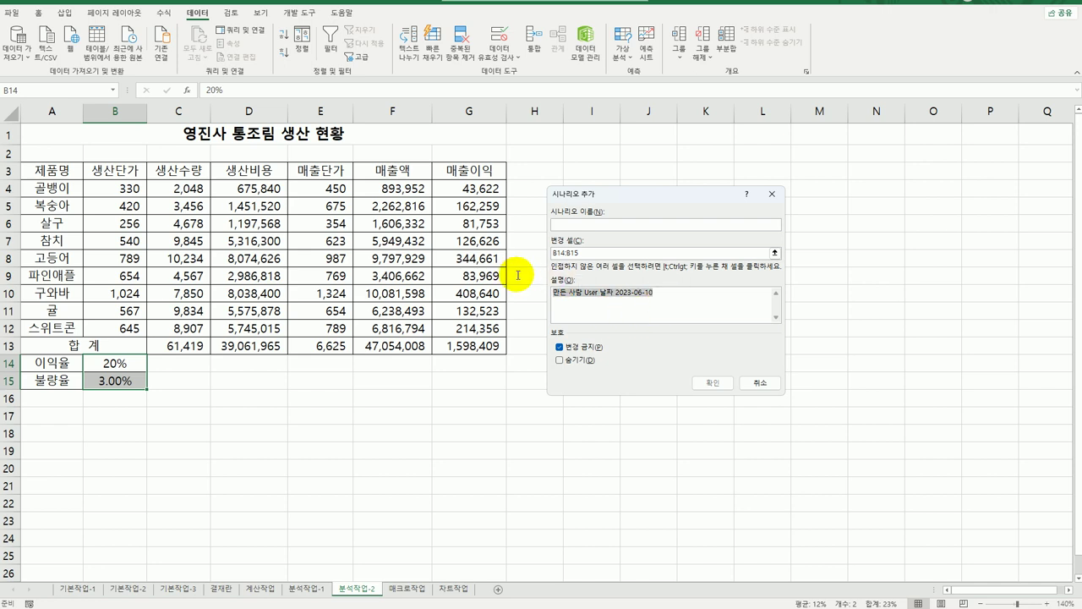
key("Delete")
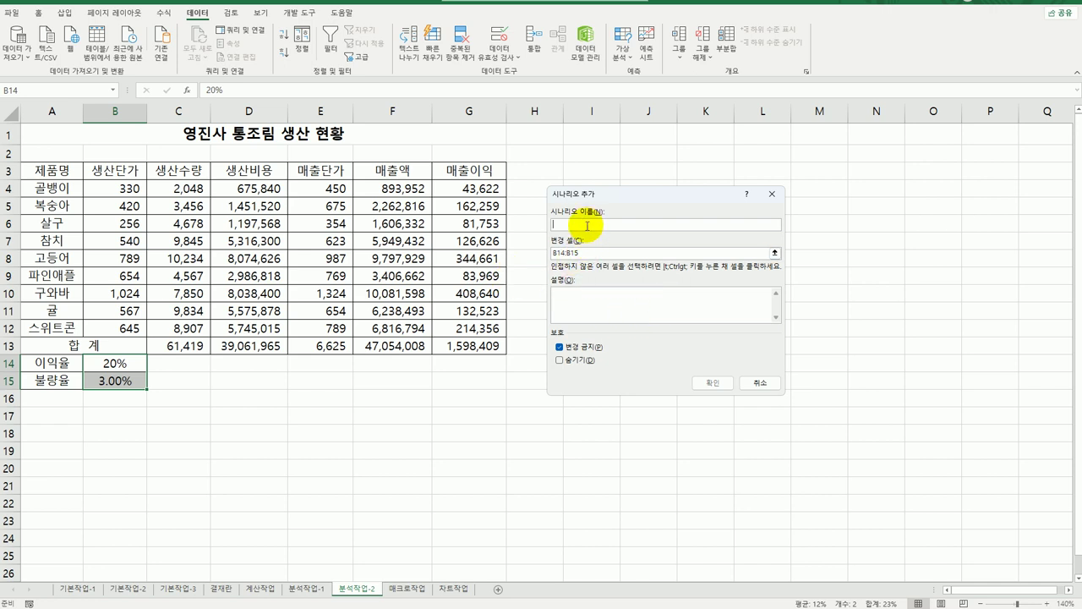
type("매출이익감소")
key("Tab")
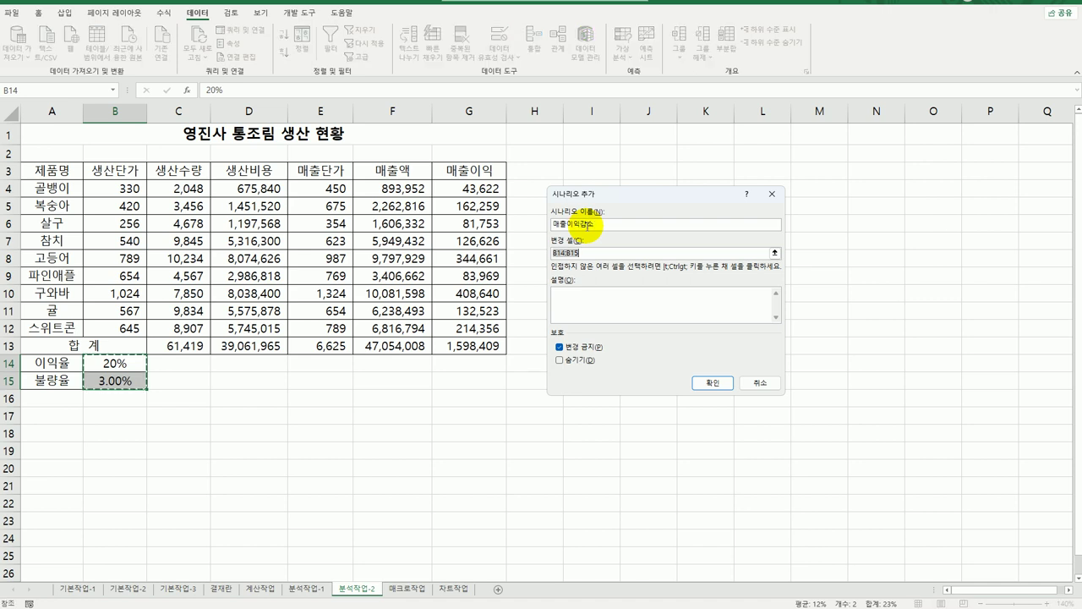
left_click(712, 383)
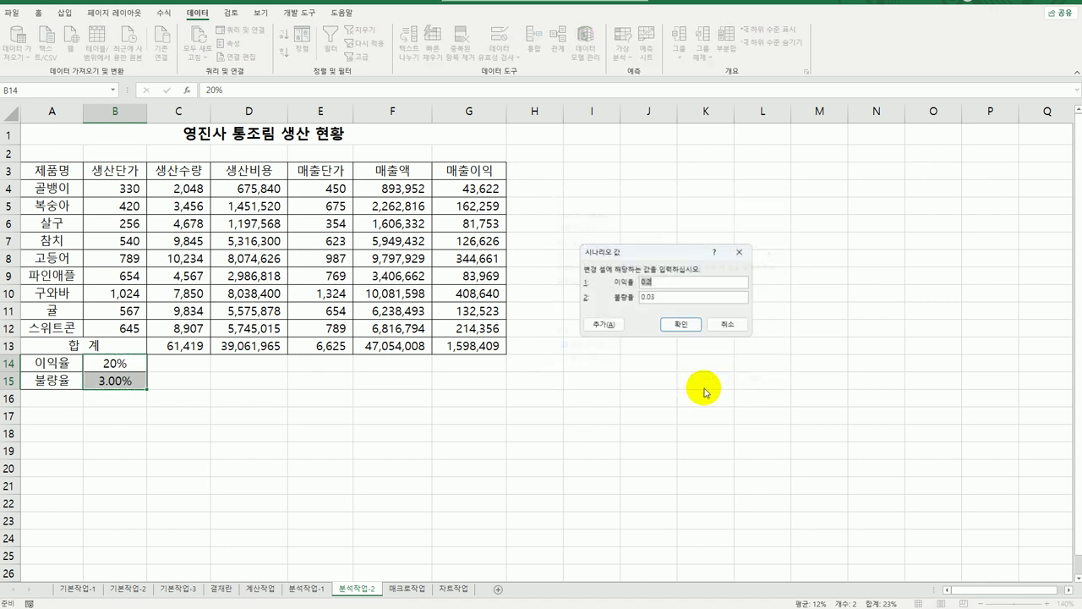
type("15")
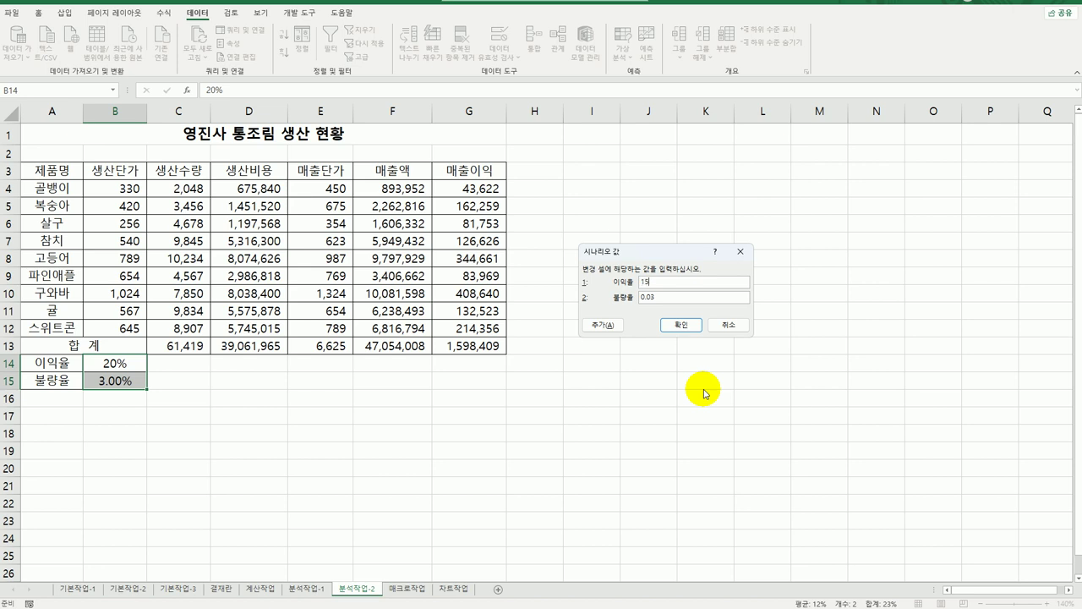
key("Tab")
type("4")
left_click(681, 325)
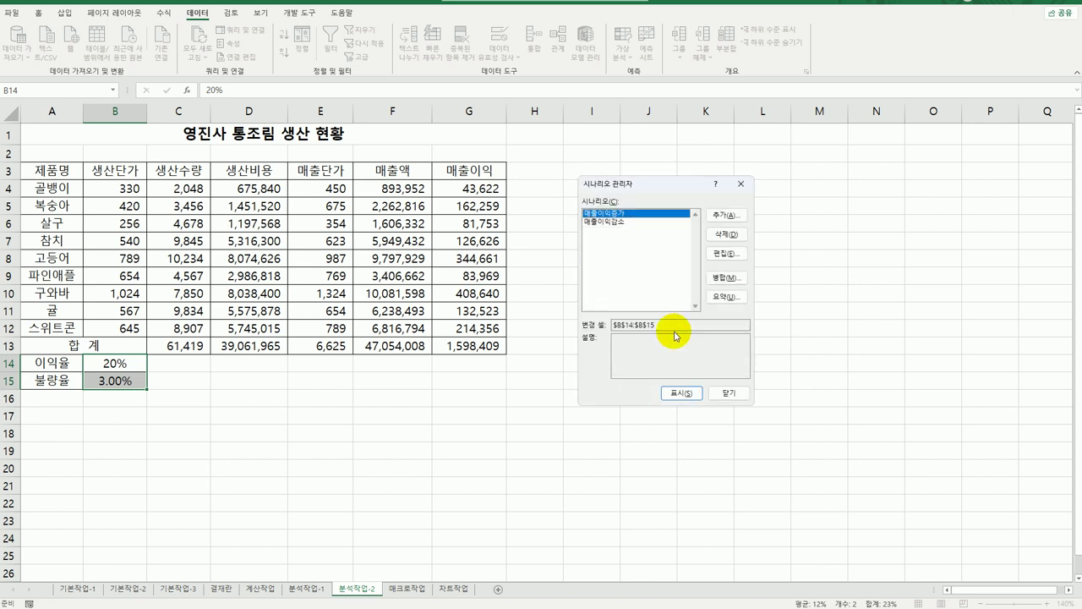
Step: Create a scenario summary report with G13 as the result cell and review the 시나리오 요약 sheet
left_click(729, 297)
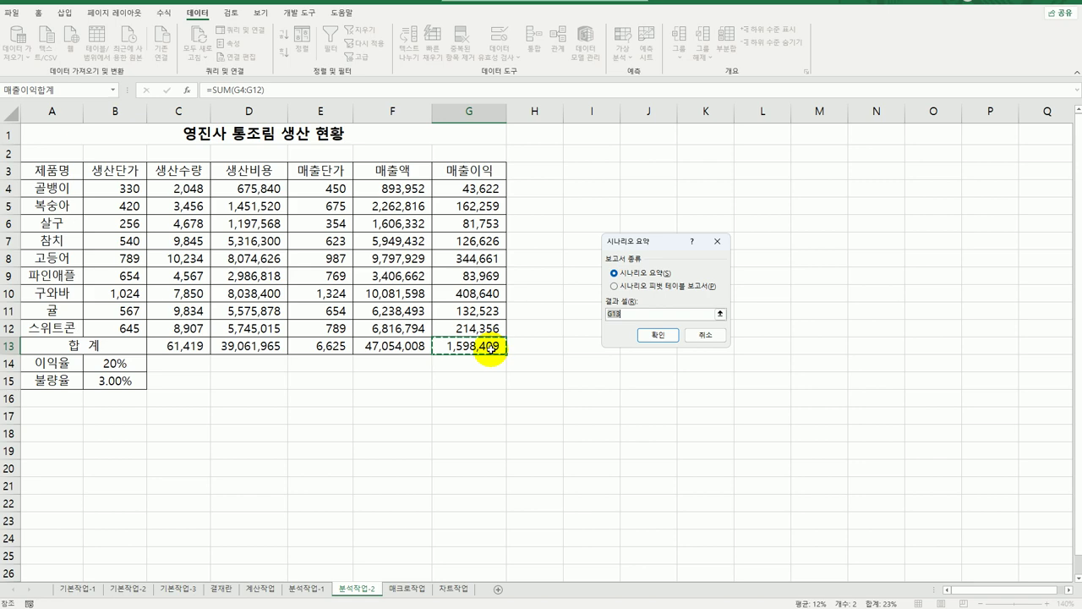
left_click(647, 336)
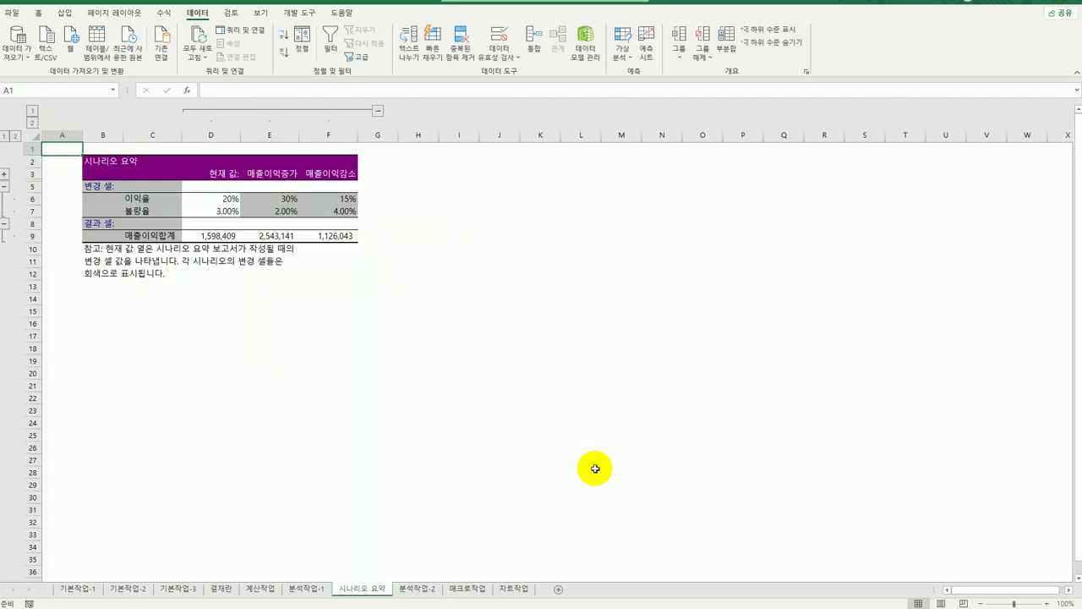
left_click(406, 586)
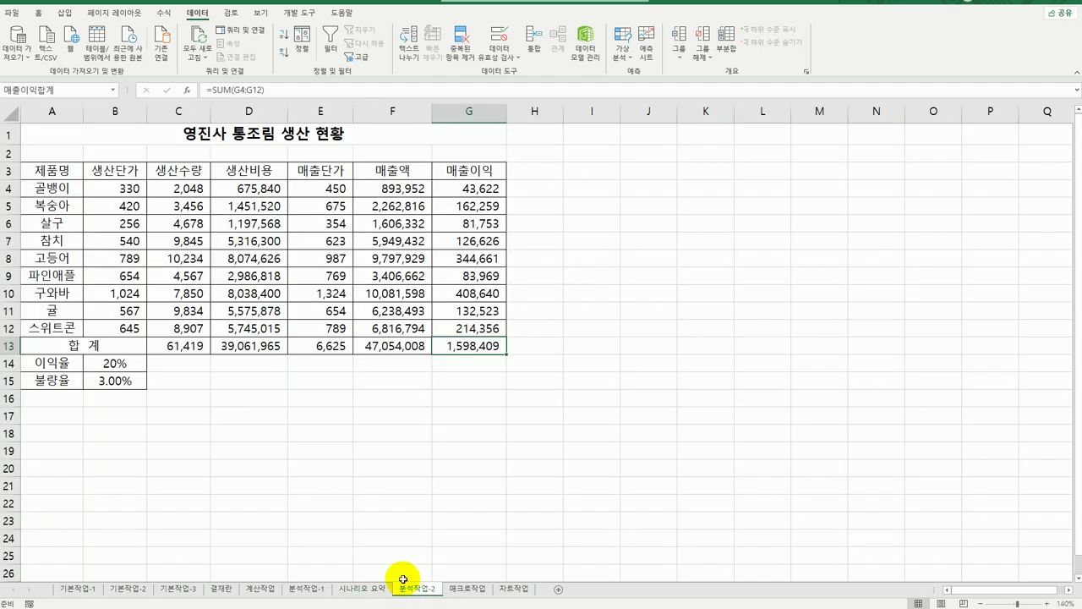
left_click(372, 588)
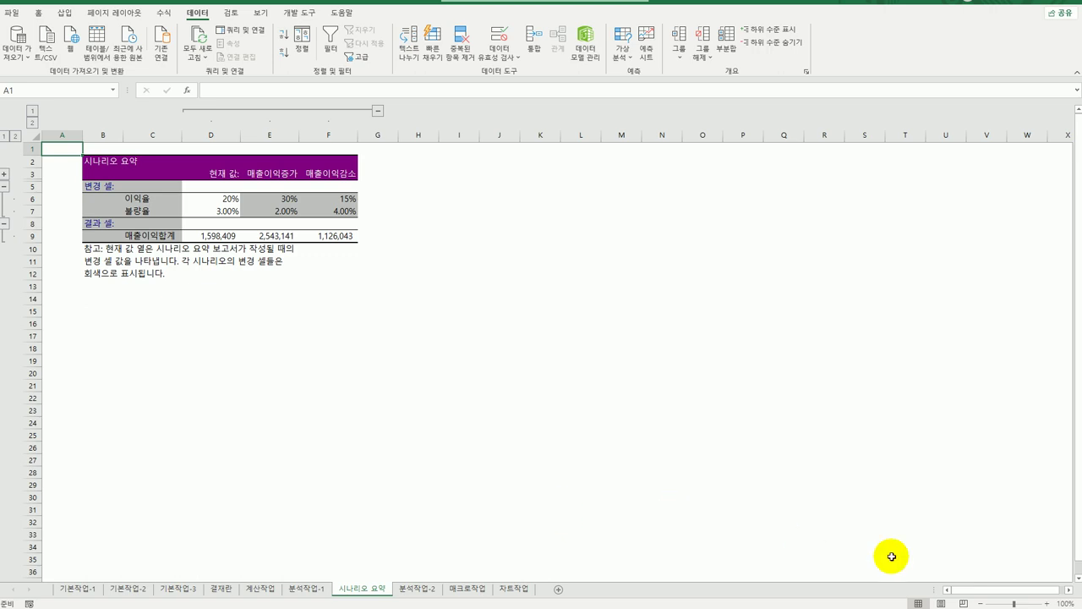
left_click(1047, 603)
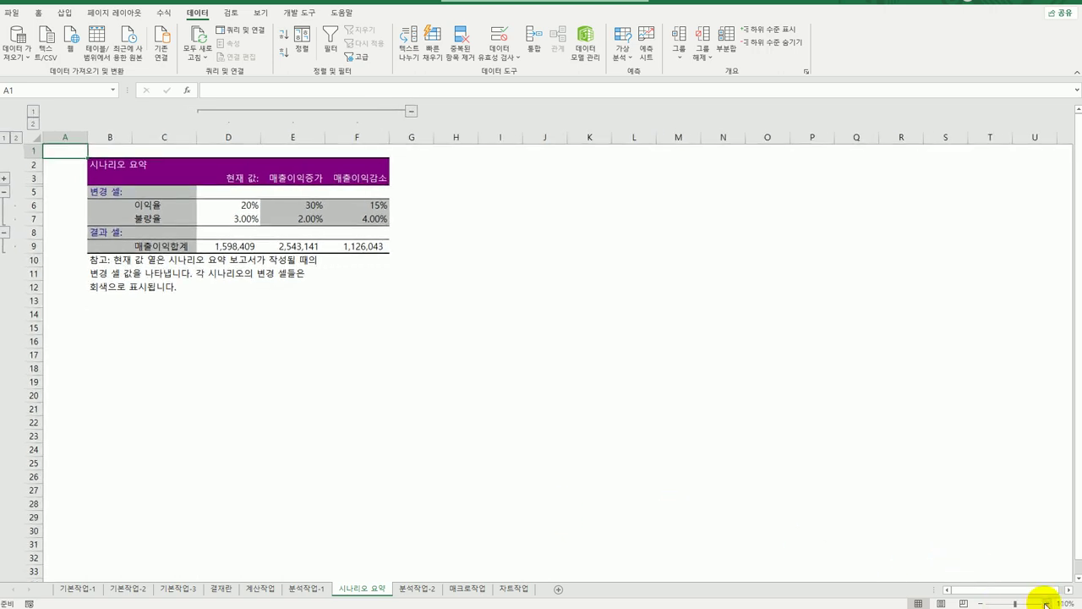
left_click(1046, 603)
left_click(1046, 603)
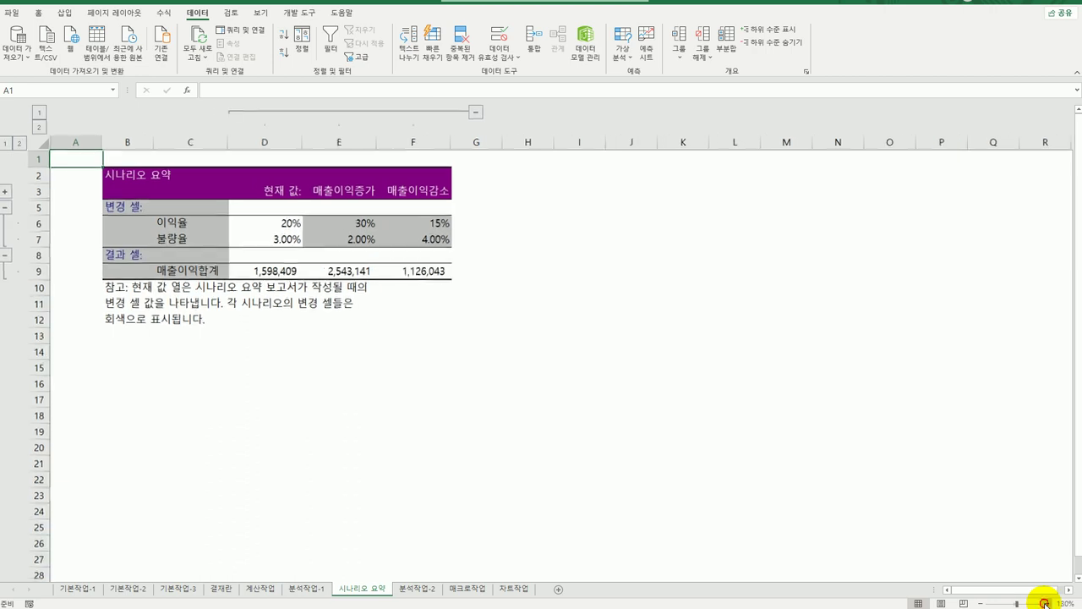
left_click(1046, 603)
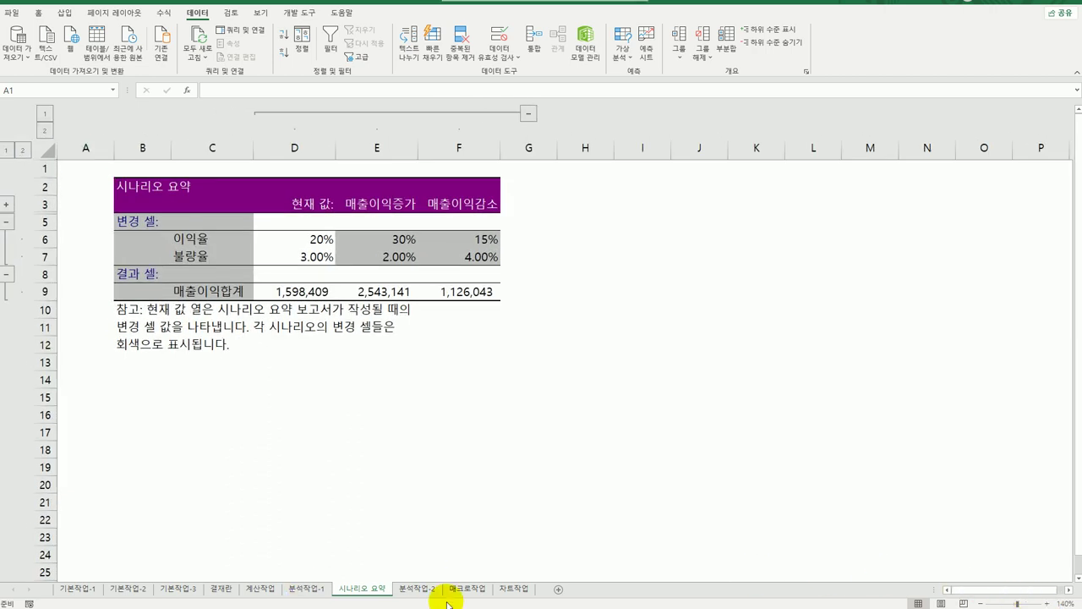
Step: On the 매크로작업 sheet, start recording a macro named 평균 stored in the current workbook
left_click(470, 590)
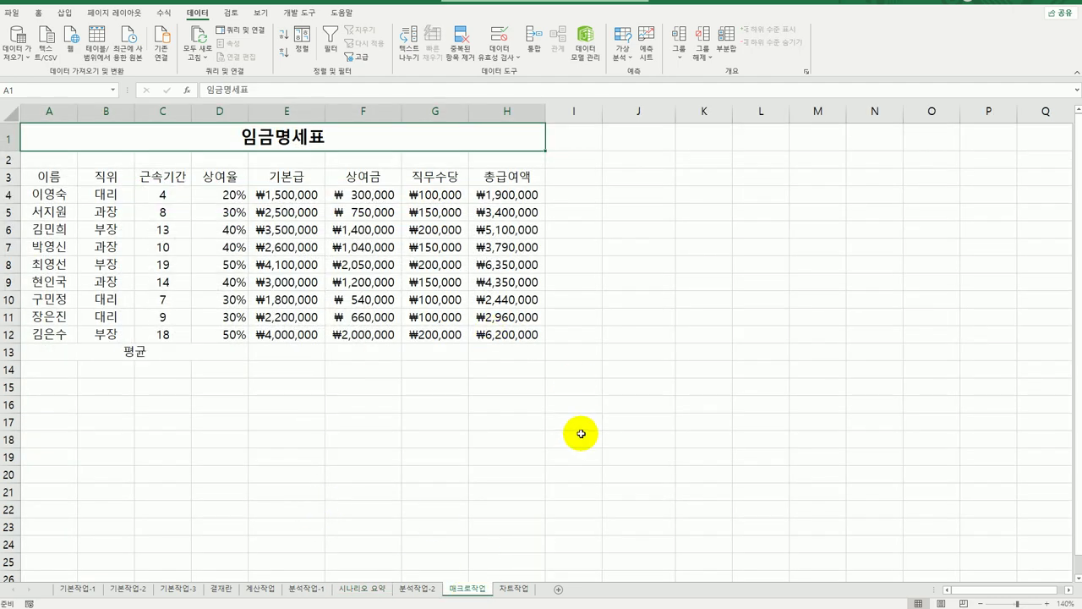
left_click(668, 423)
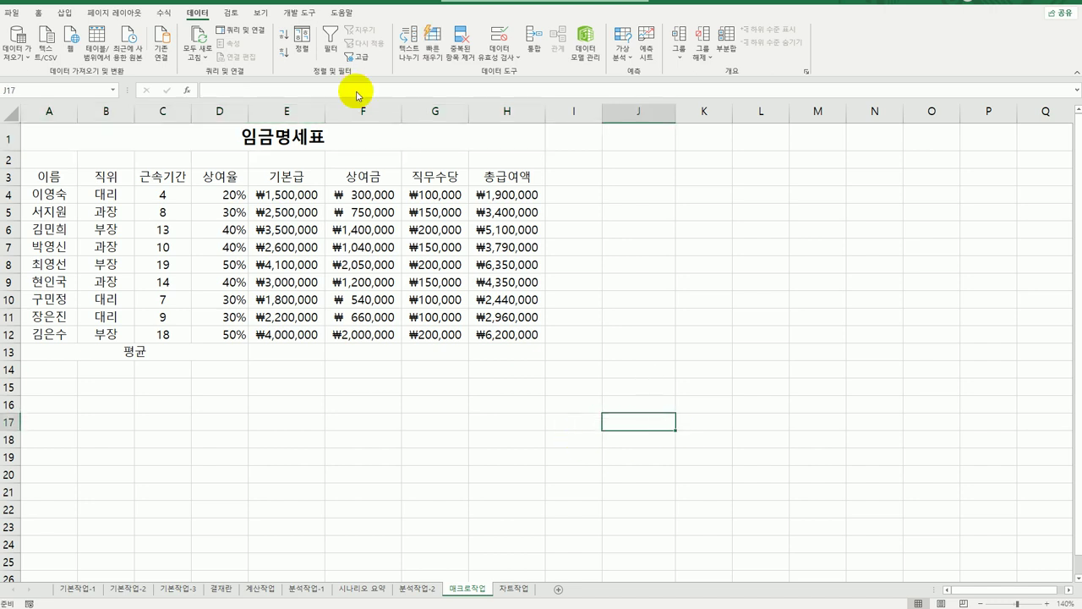
left_click(301, 12)
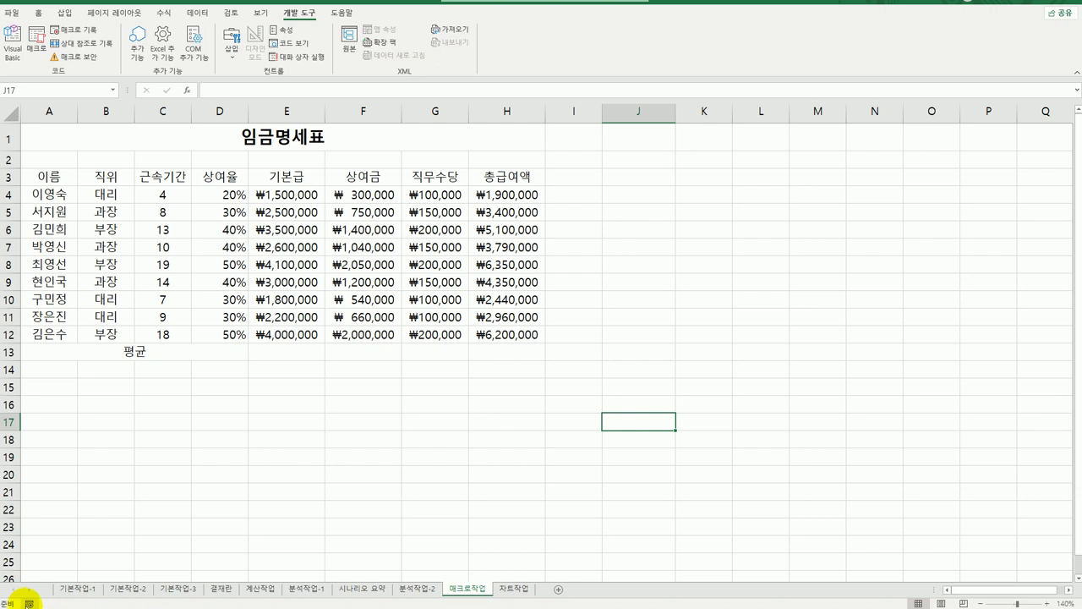
left_click(28, 603)
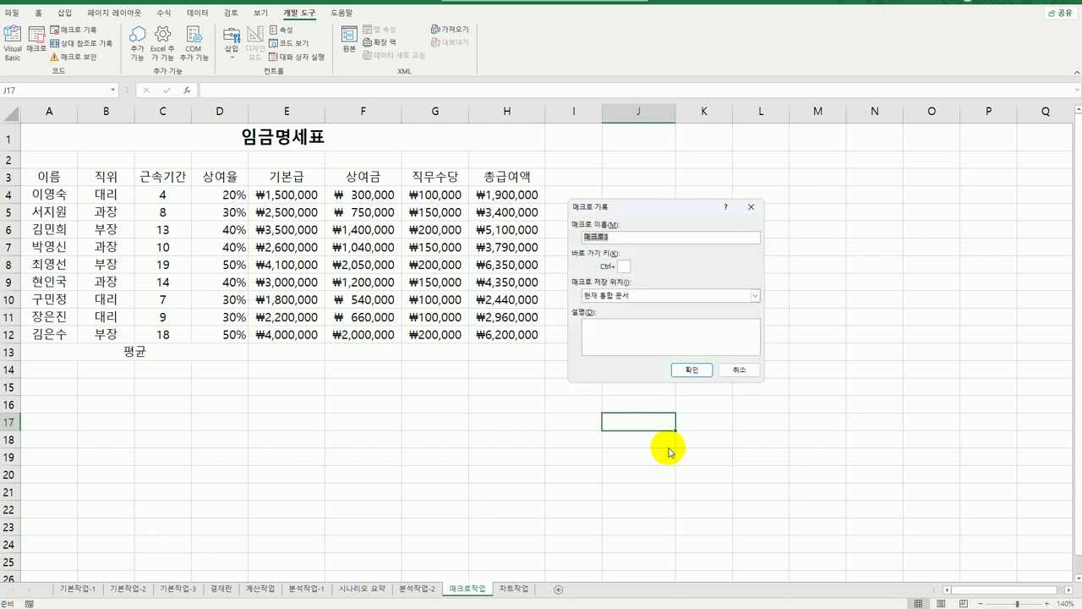
type("평균")
left_click(692, 371)
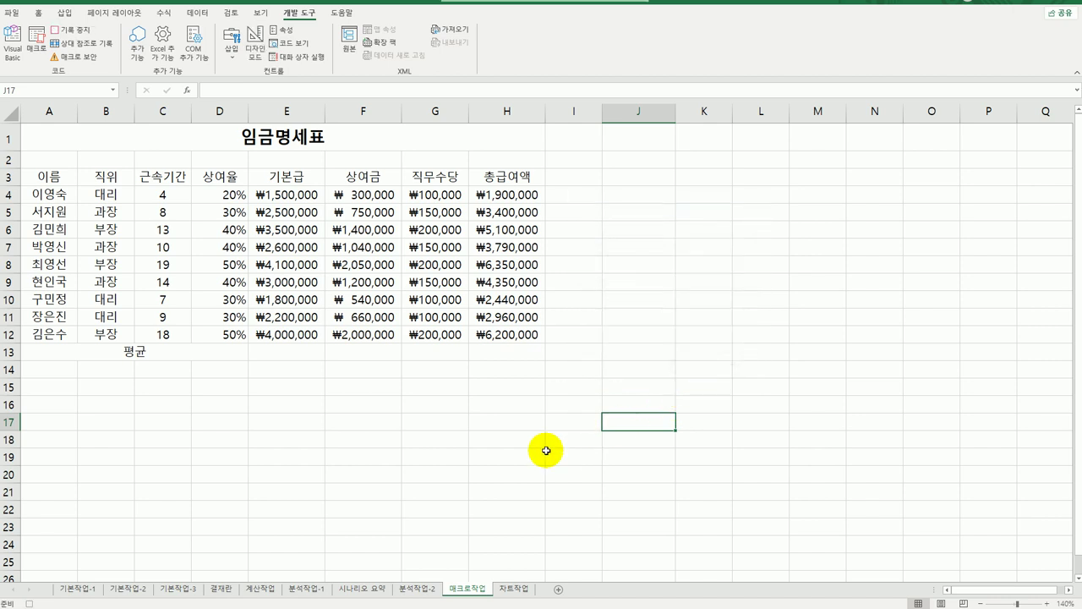
Step: Compute the averages of 기본급, 상여금, 직무수당 and 총급여액 in E13:H13 using AutoSum's average over E4:H13
left_click(298, 350)
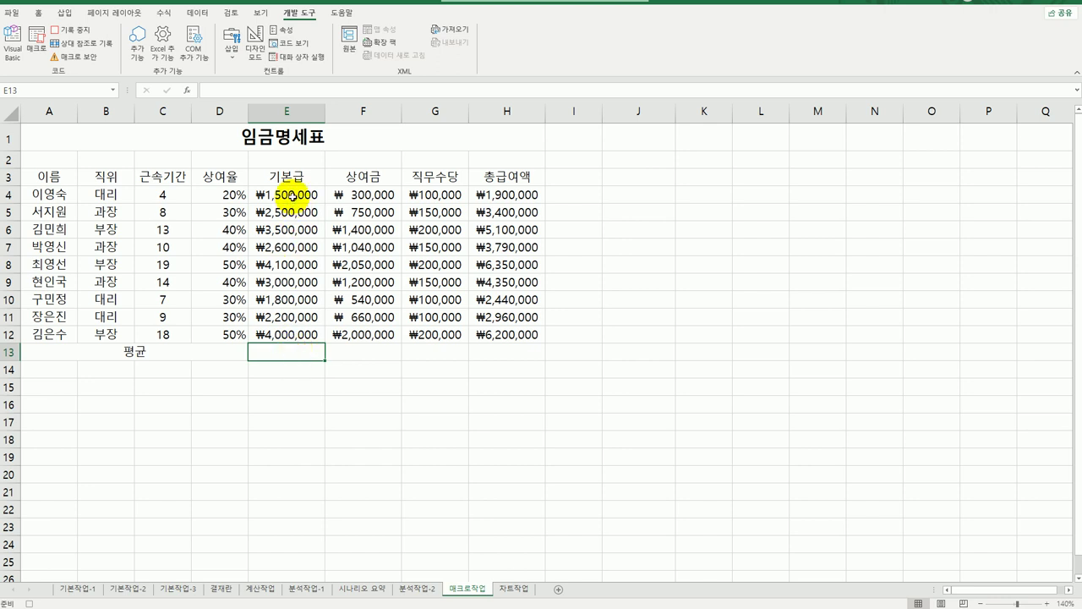
left_click_drag(292, 196, 512, 357)
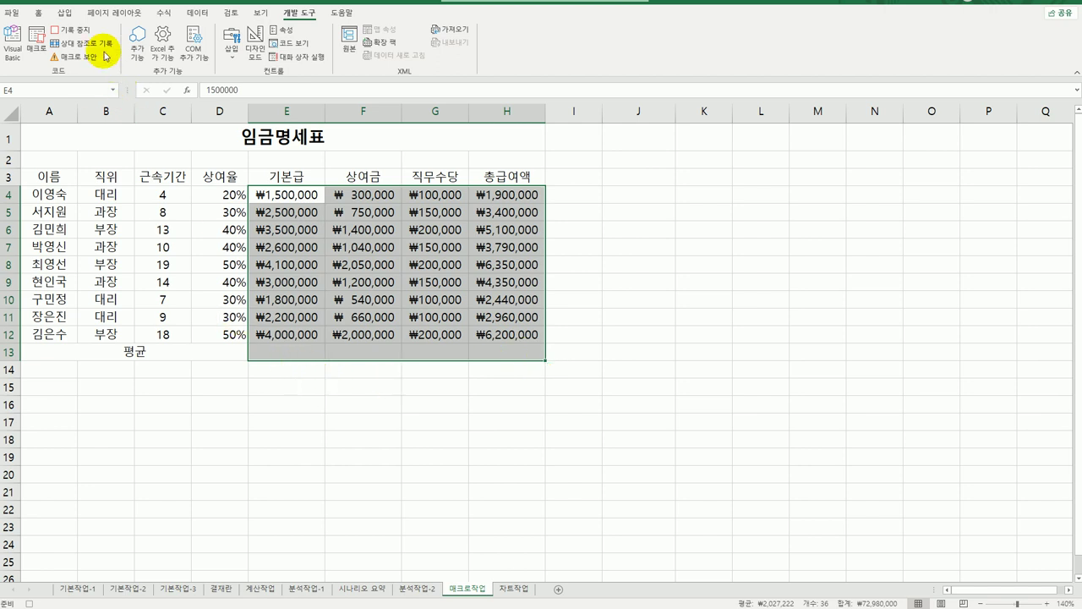
left_click(165, 14)
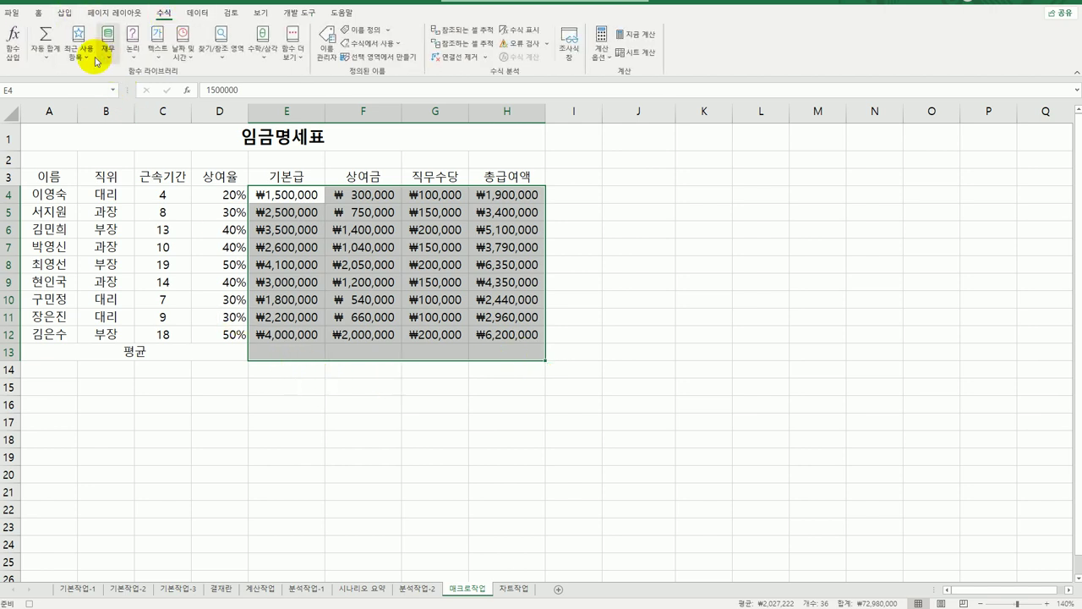
left_click(51, 57)
left_click(57, 89)
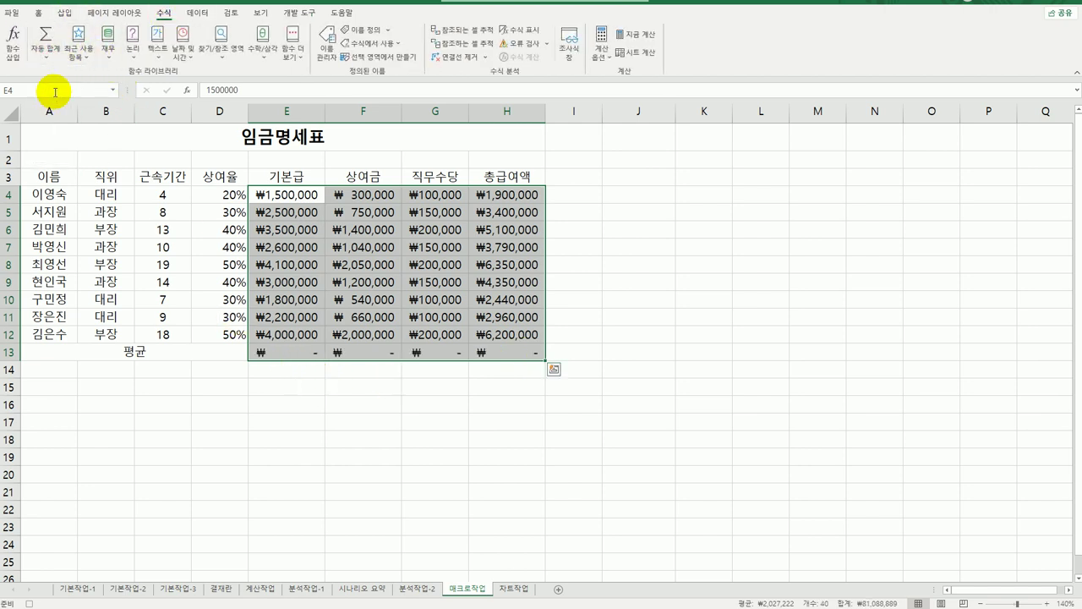
Step: Check the average formulas in E13 and H13 and stop recording the 평균 macro
left_click(301, 351)
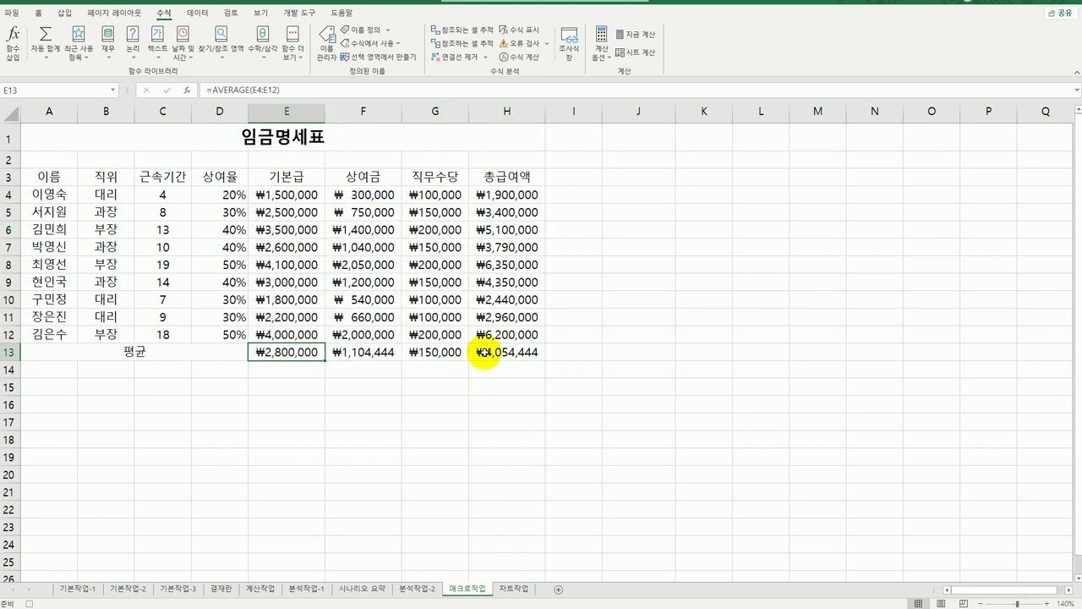
left_click(519, 358)
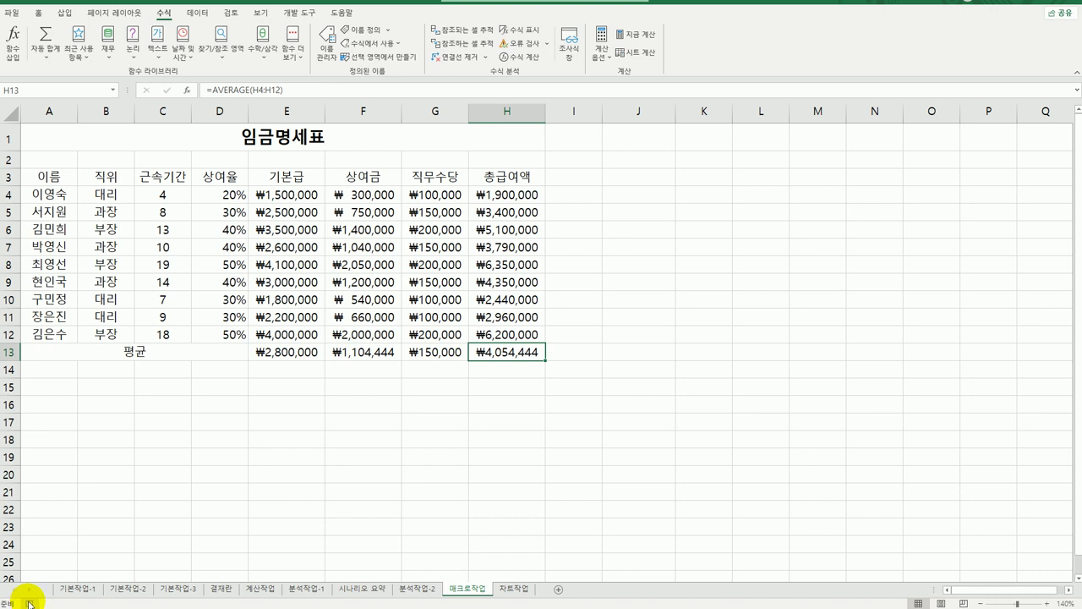
left_click(299, 14)
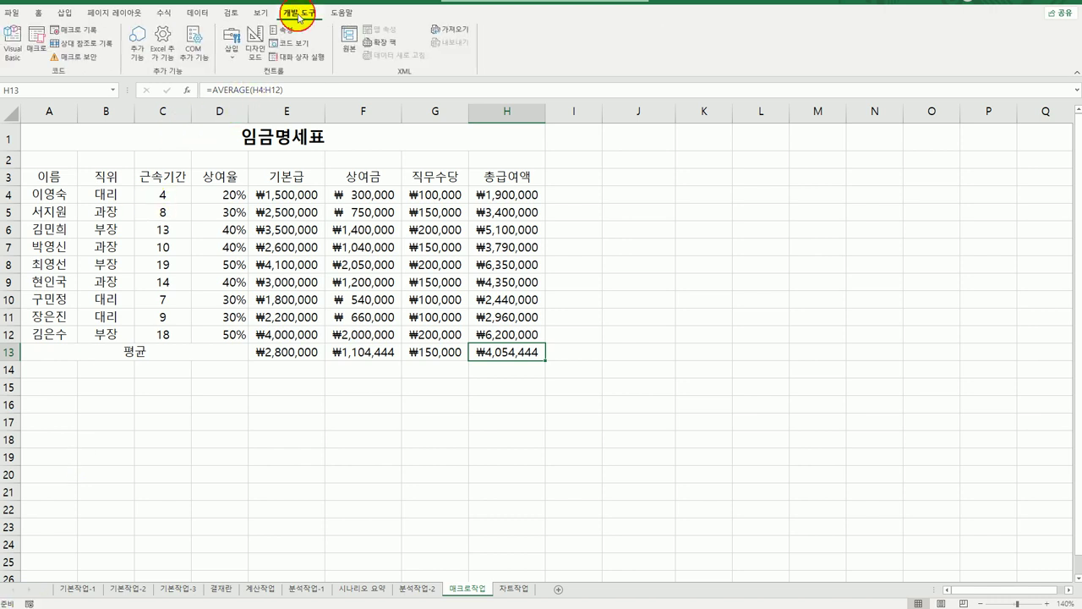
left_click(620, 476)
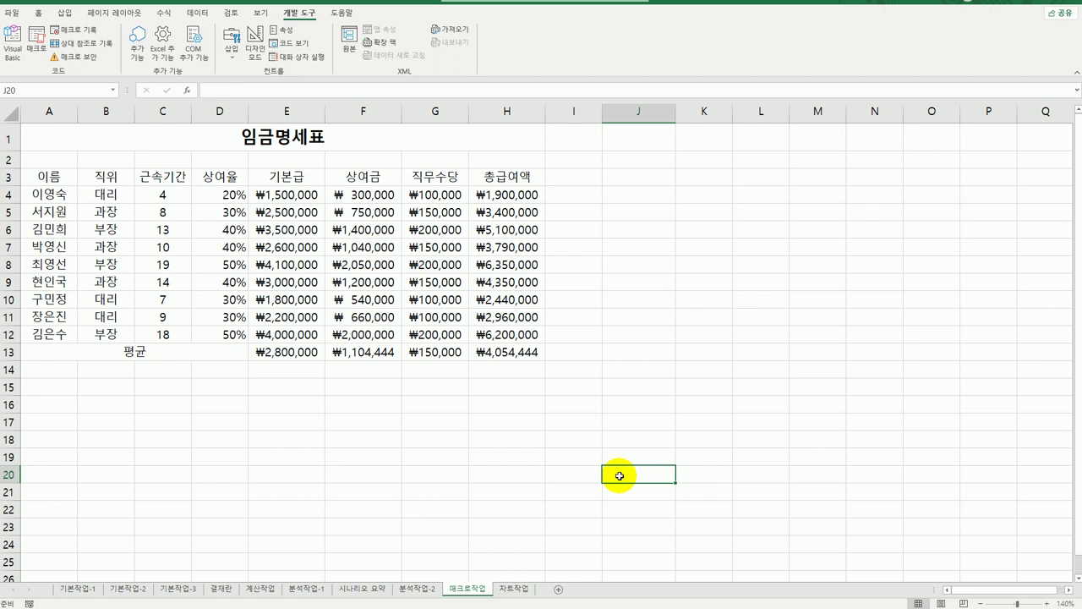
Step: Insert a regular pentagon shape covering J3:J5, about 1.76 cm high and 2.46 cm wide, and label it 평균
left_click(64, 14)
left_click(133, 52)
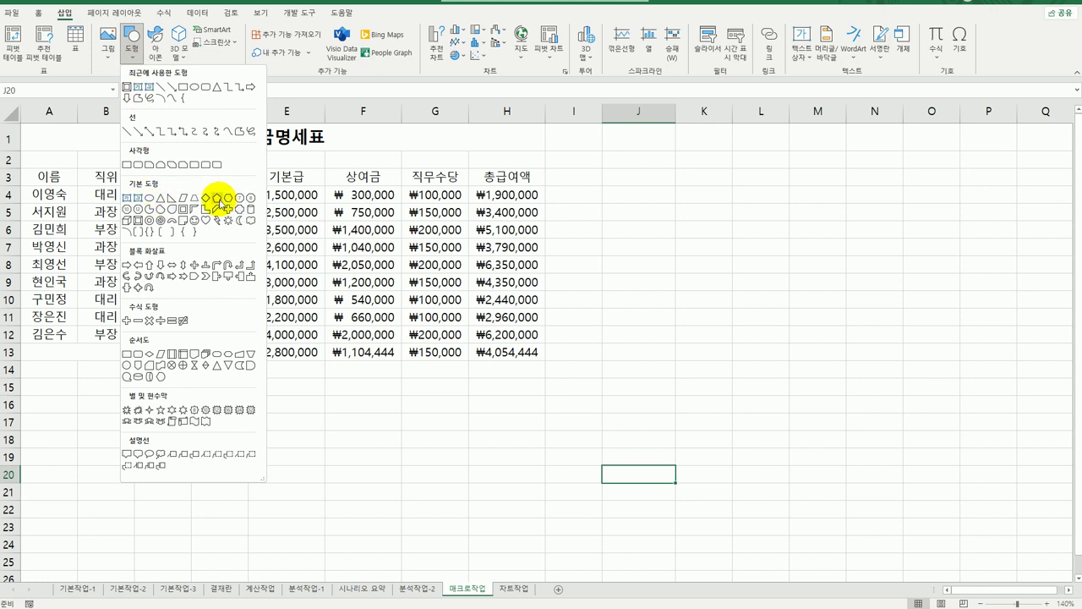
left_click(217, 199)
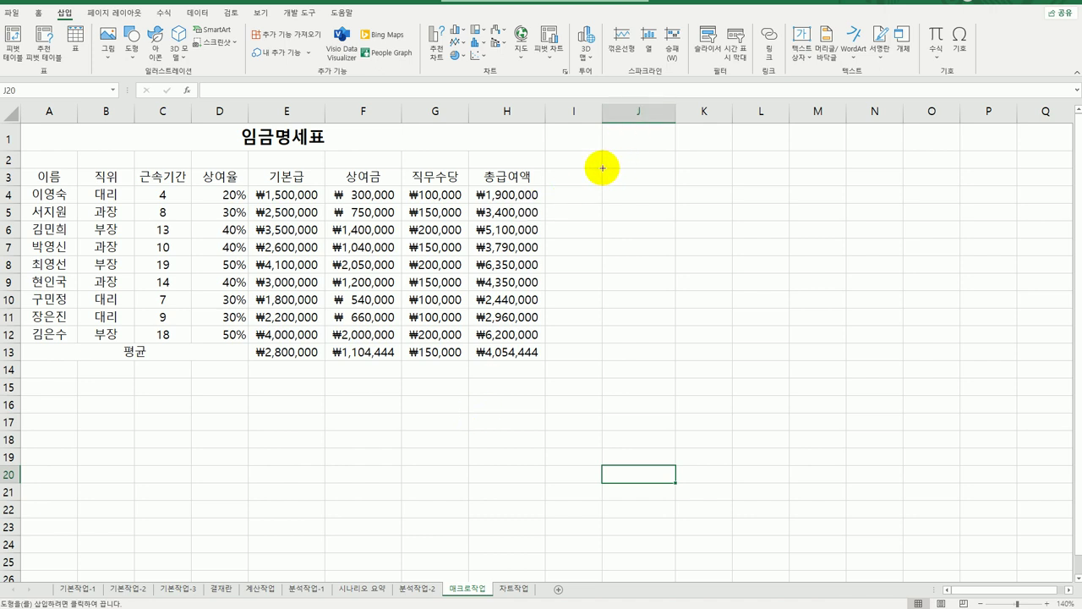
mouse_move(603, 168)
left_mouse_down()
mouse_move(660, 173)
mouse_move(656, 225)
left_mouse_up()
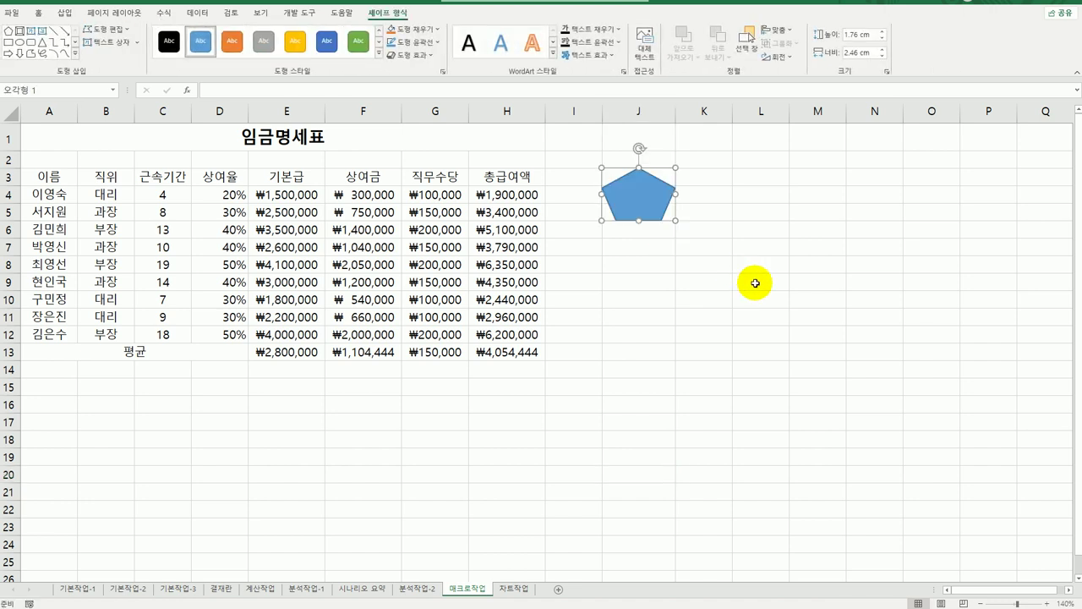
type("평균")
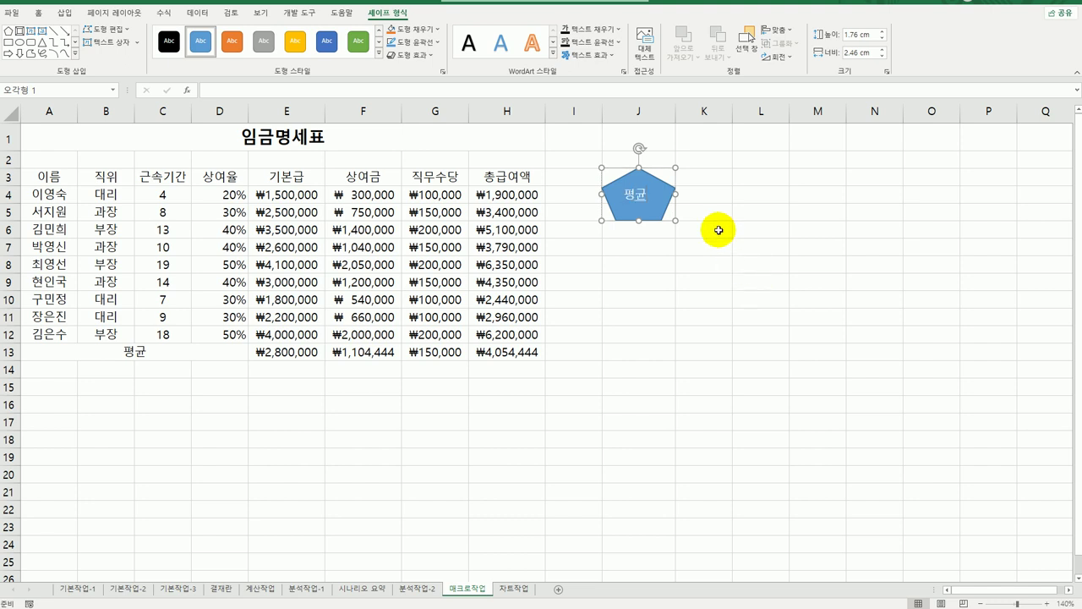
Step: Assign the 평균 macro to the pentagon shape and deselect the shape
right_click(655, 193)
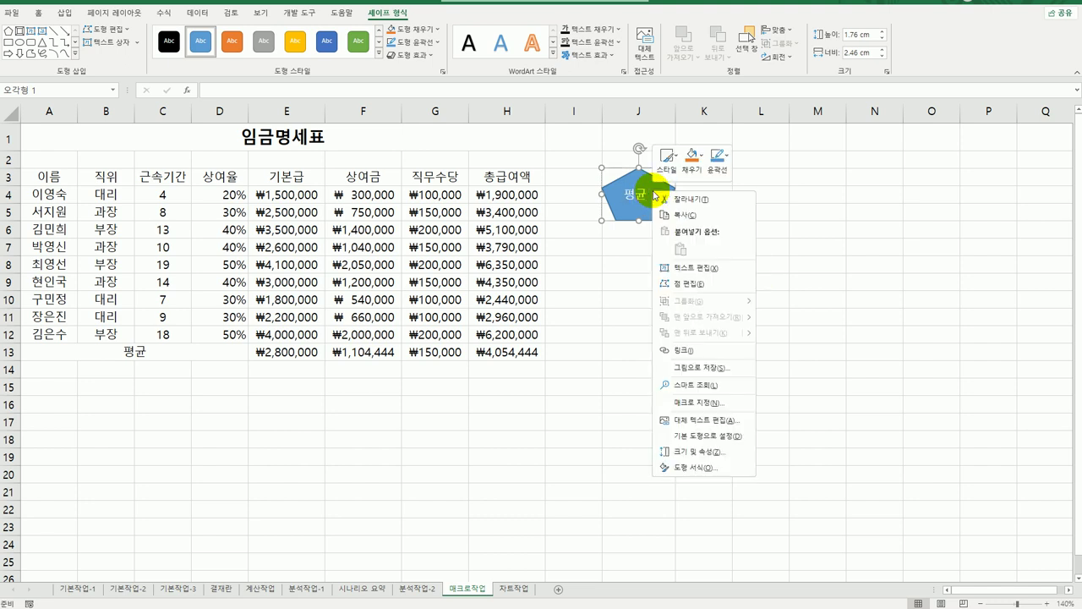
left_click(710, 403)
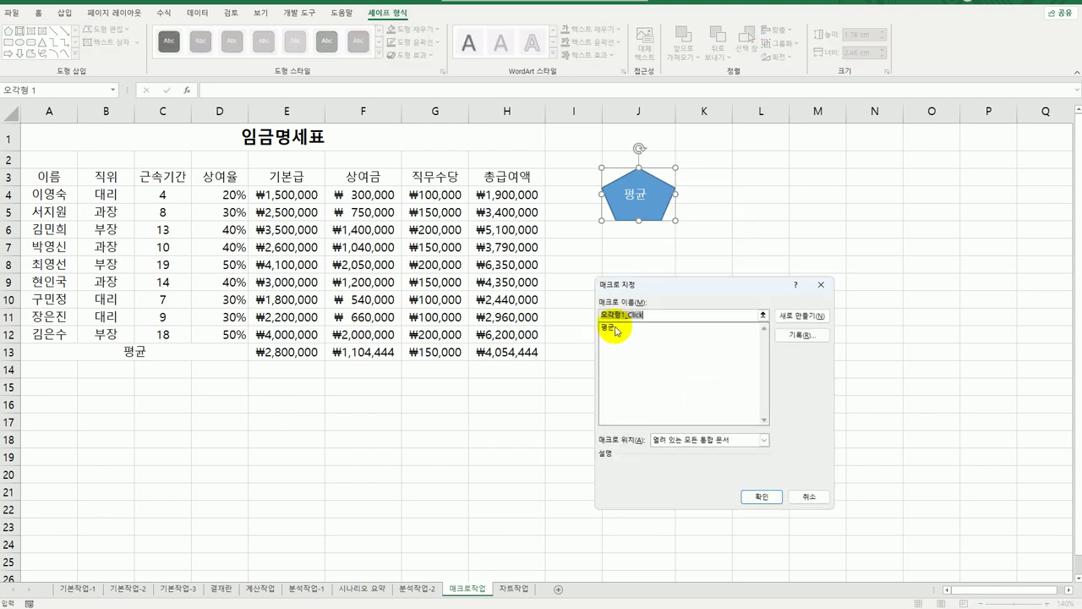
left_click(620, 328)
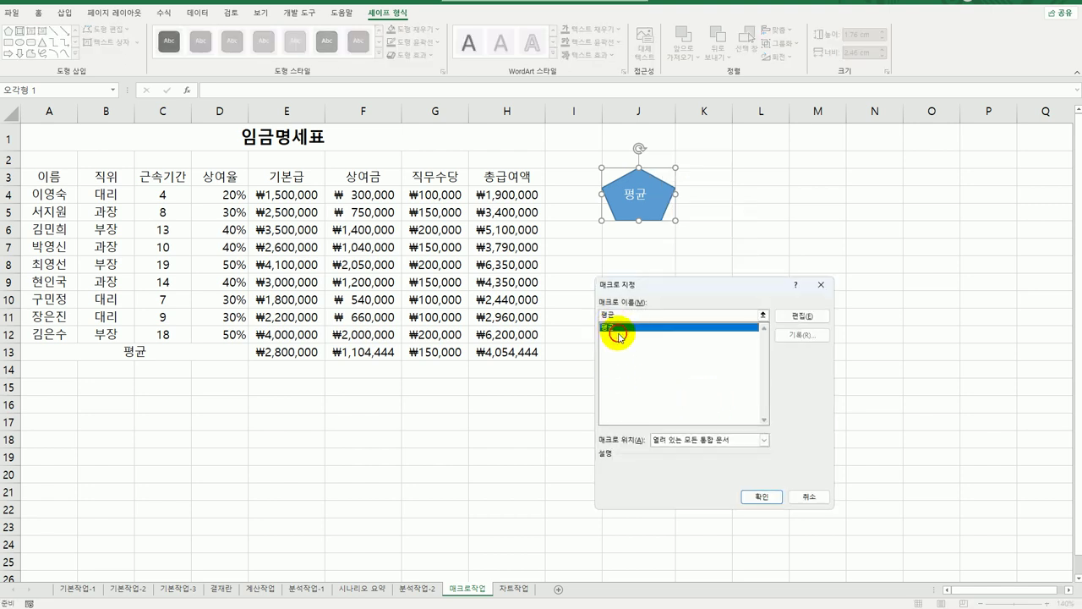
left_click(766, 497)
left_click(848, 494)
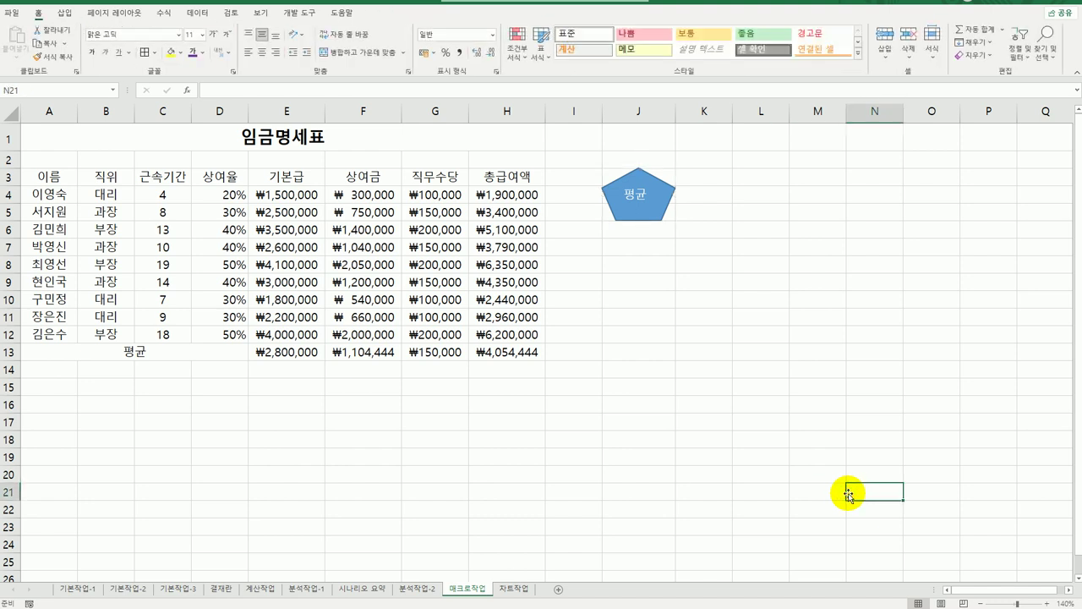
Step: Start recording a second macro named 서식 stored in the current workbook
left_click(300, 13)
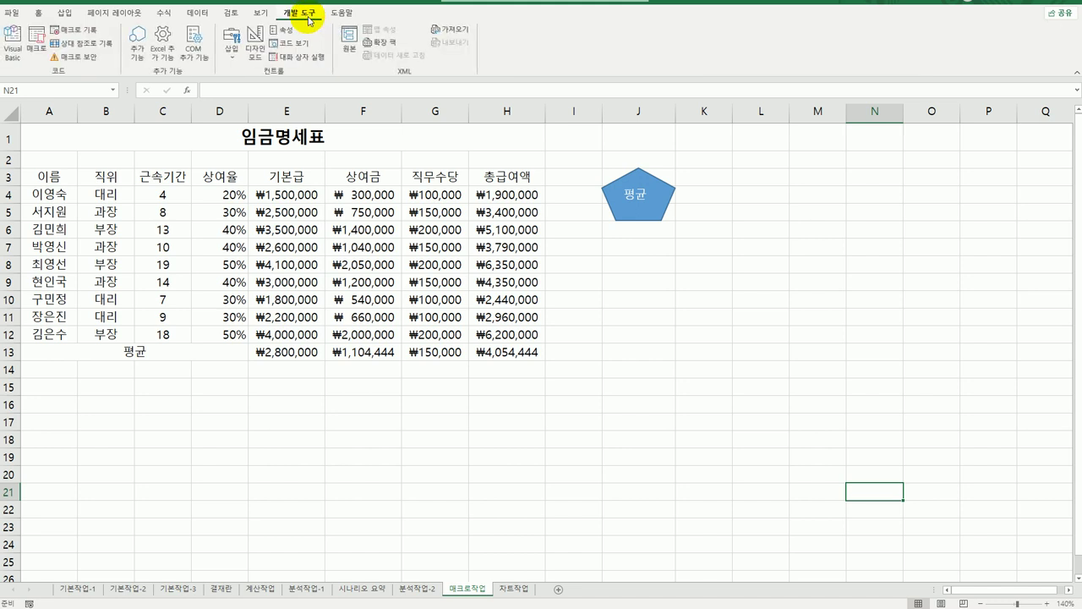
left_click(74, 30)
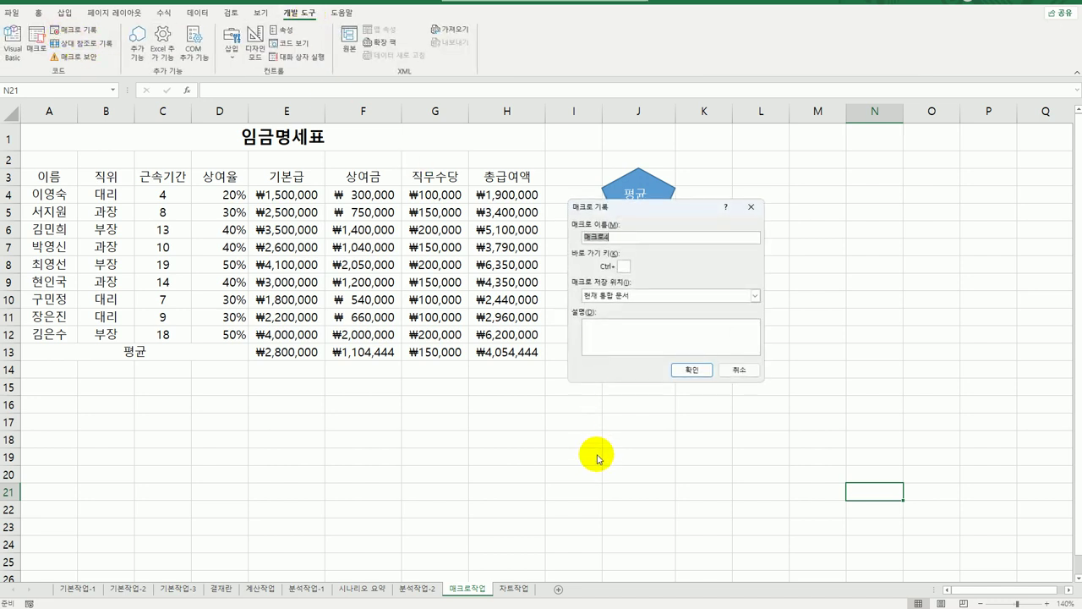
left_click_drag(640, 208, 647, 267)
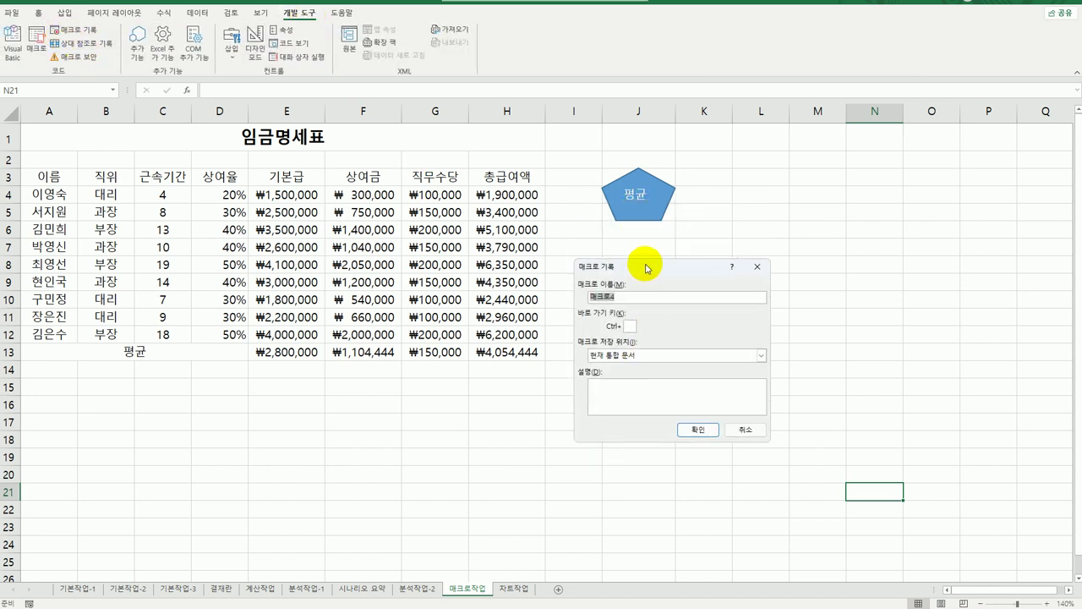
type("서식")
left_click(698, 430)
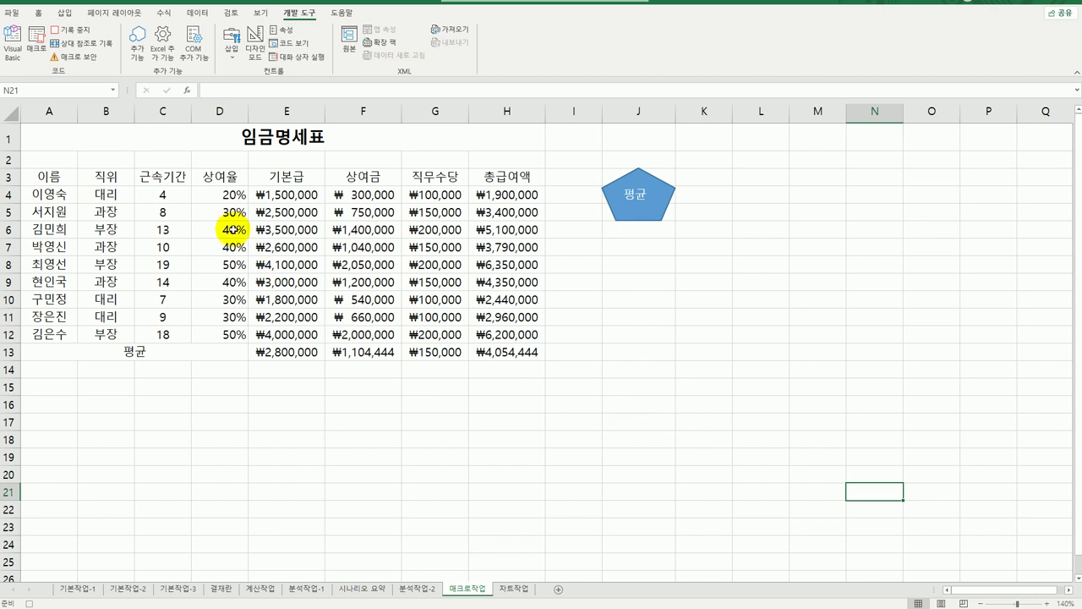
Step: Apply all borders to the table range A3:H13 and stop recording the 서식 macro
left_click_drag(53, 177, 508, 349)
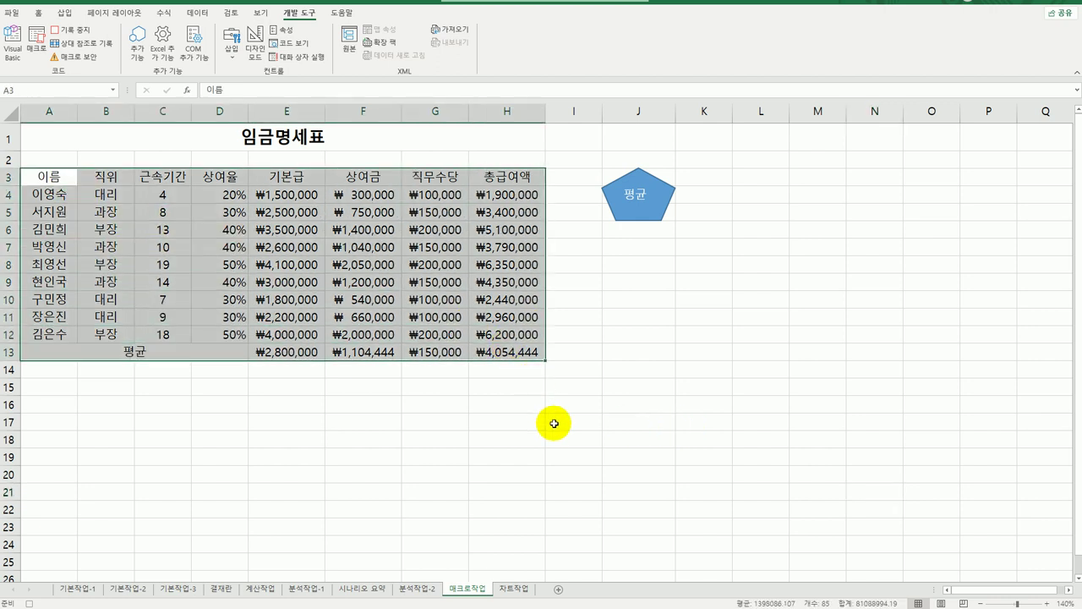
left_click(38, 13)
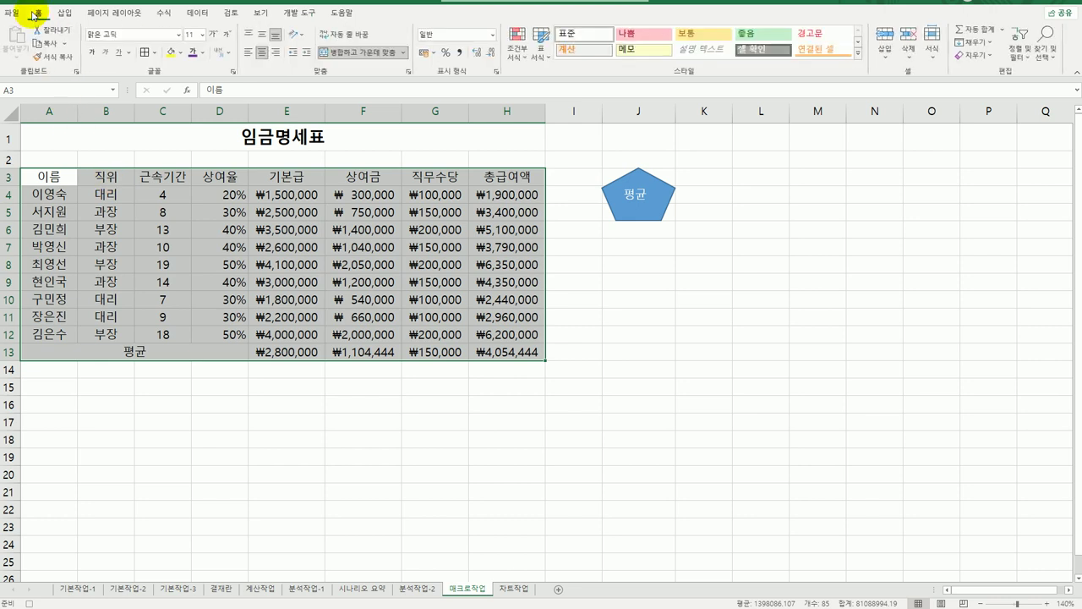
left_click(153, 53)
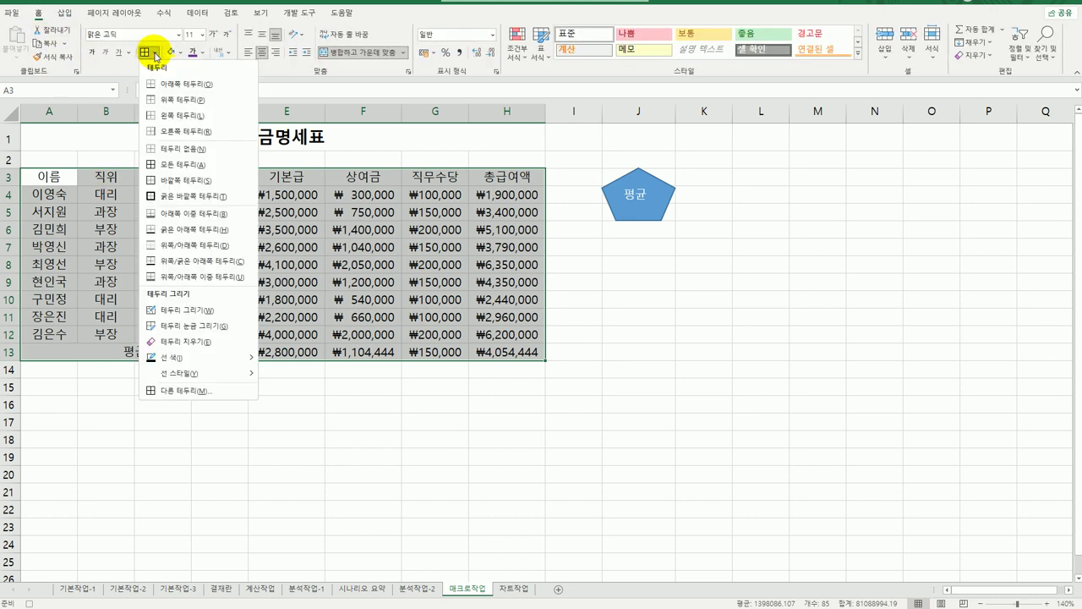
left_click(193, 166)
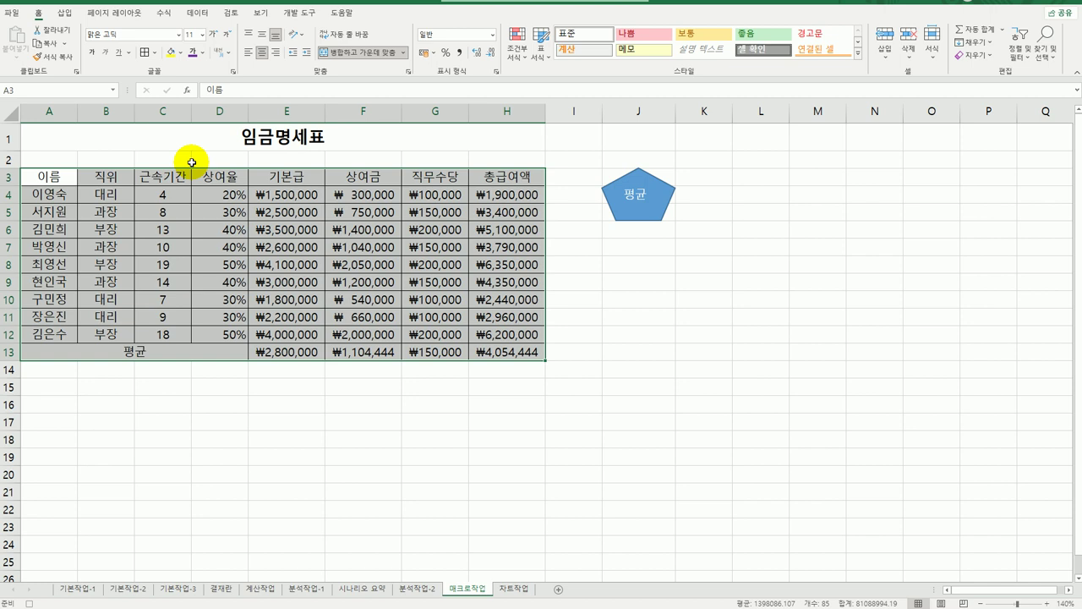
left_click(492, 356)
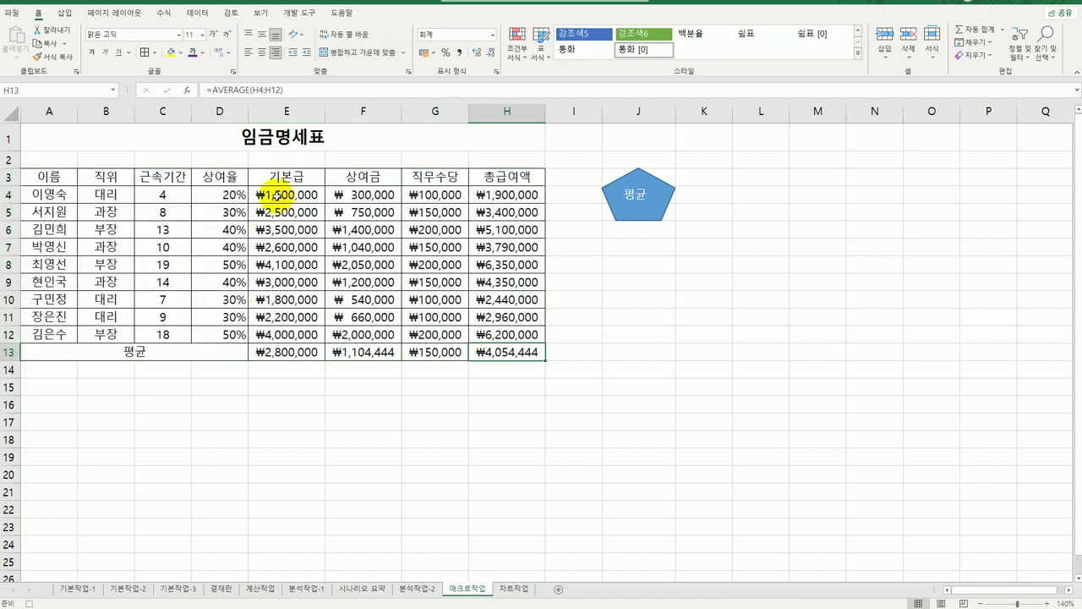
left_click(301, 12)
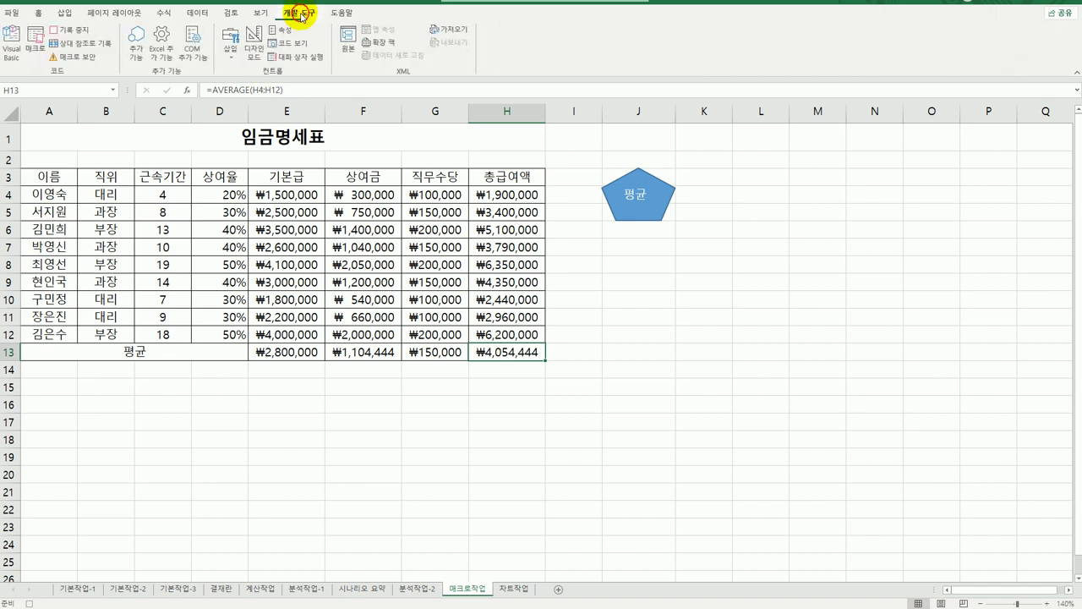
left_click(725, 510)
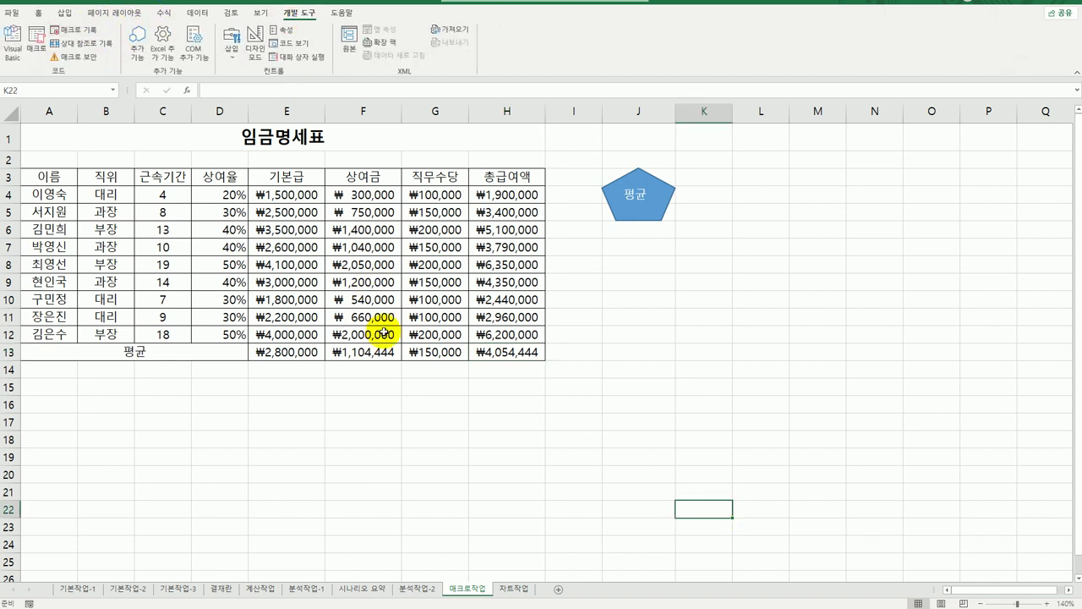
Step: Insert a plaque shape covering J7:J9, about 1.76 cm high and 2.46 cm wide, and label it 서식
left_click(64, 13)
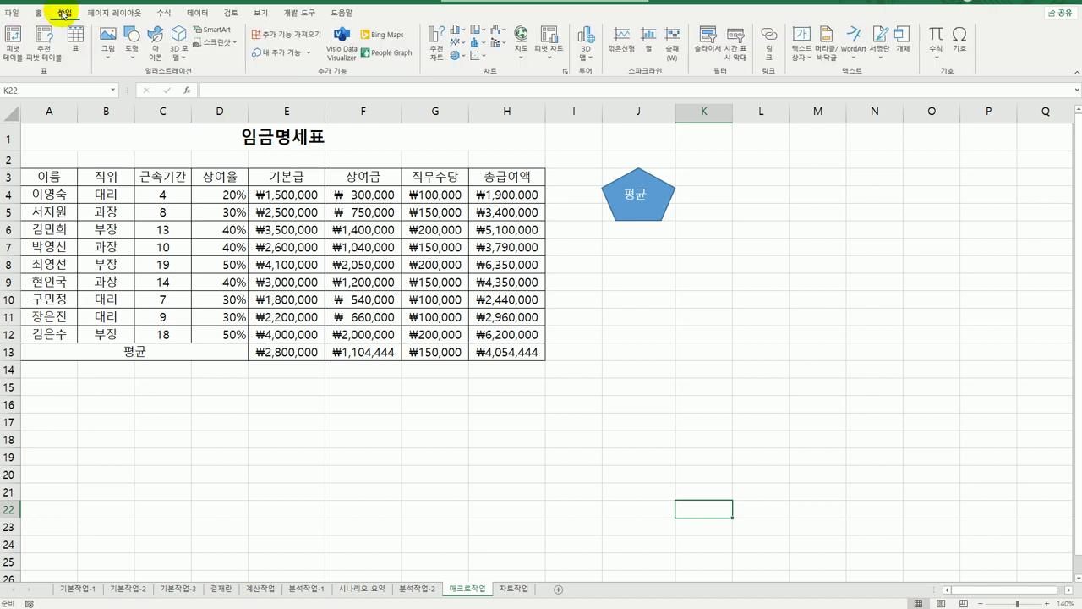
left_click(131, 52)
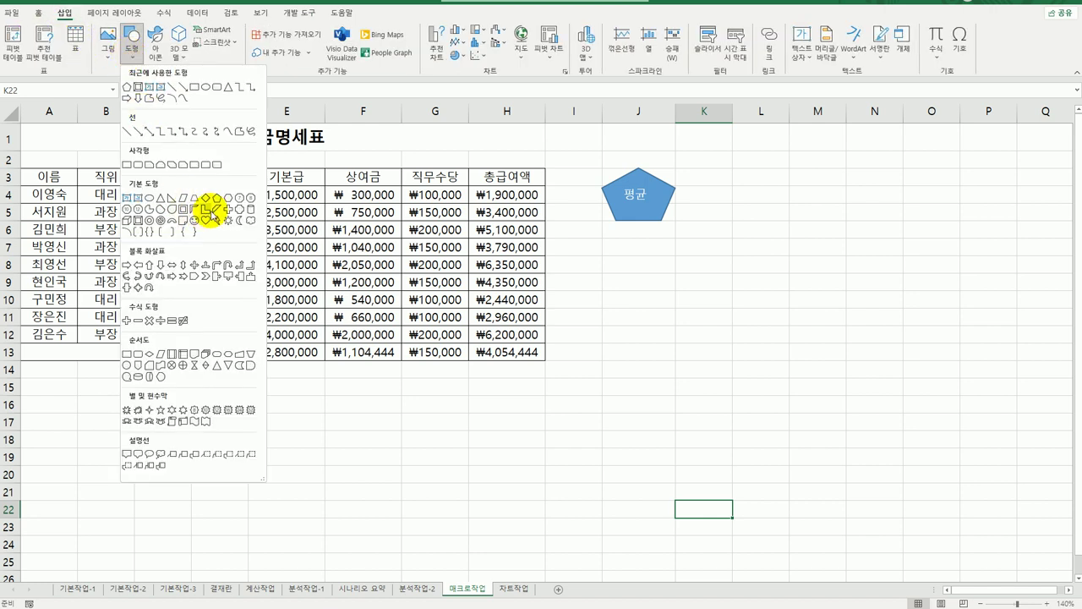
left_click(241, 218)
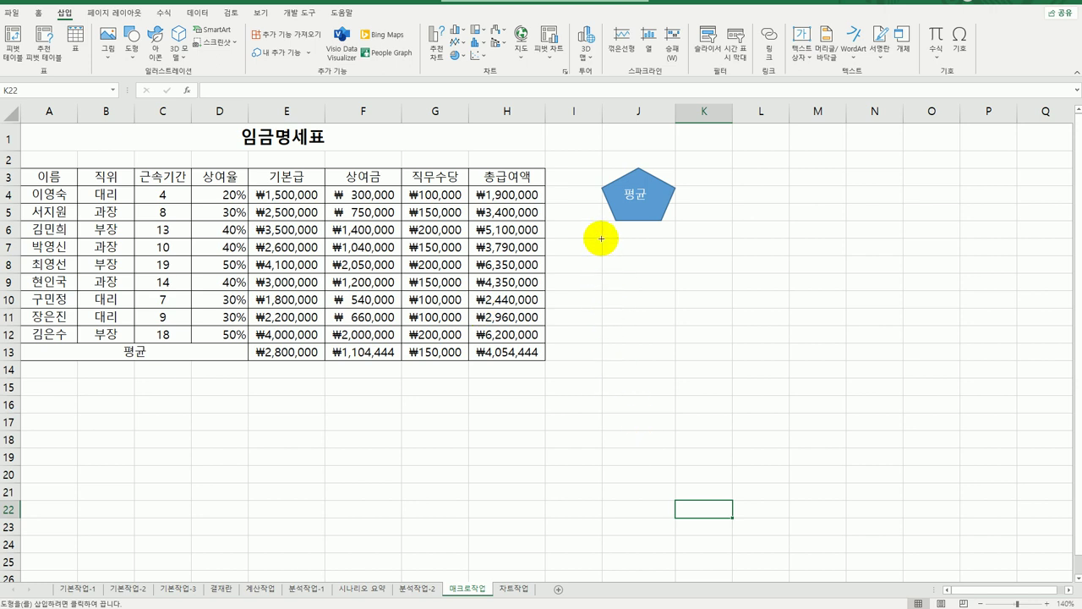
left_click_drag(599, 237, 654, 289)
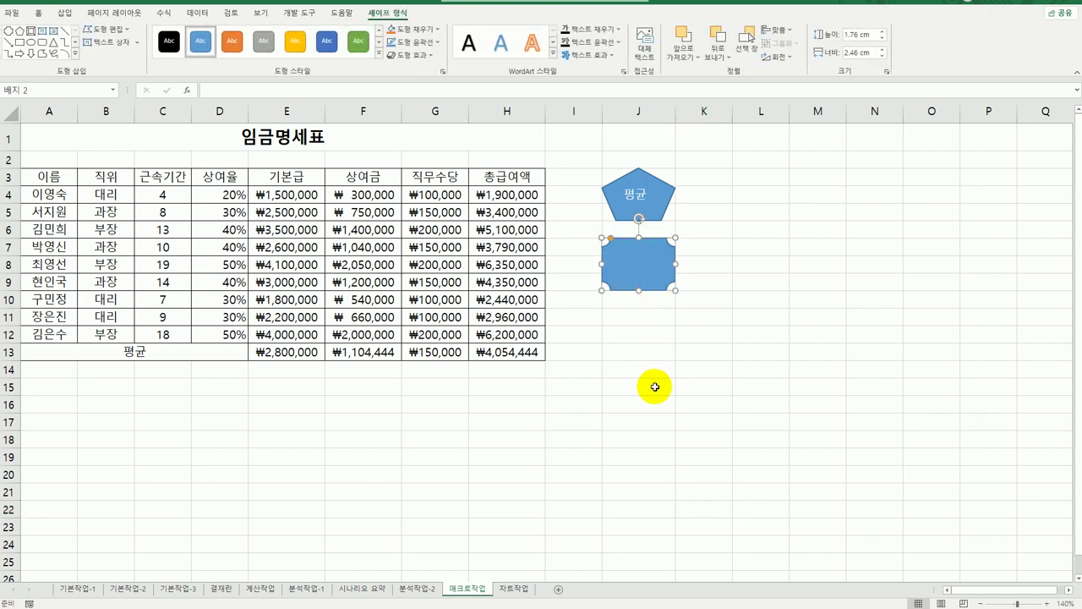
type("서식")
Step: Assign the 서식 macro to the plaque shape below the pentagon
right_click(661, 257)
left_click(724, 470)
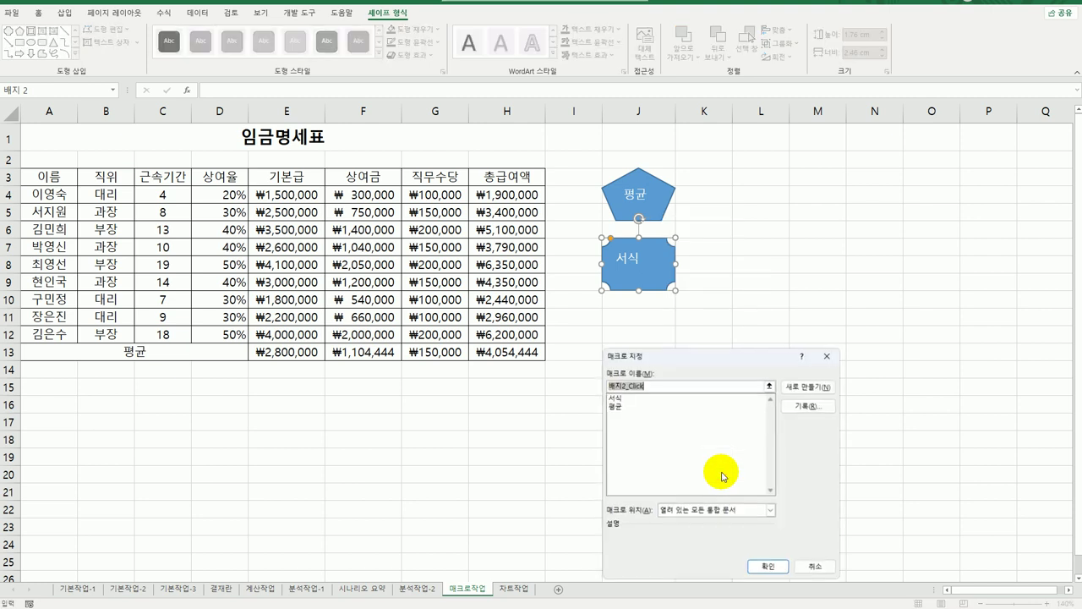
left_click_drag(688, 353, 797, 240)
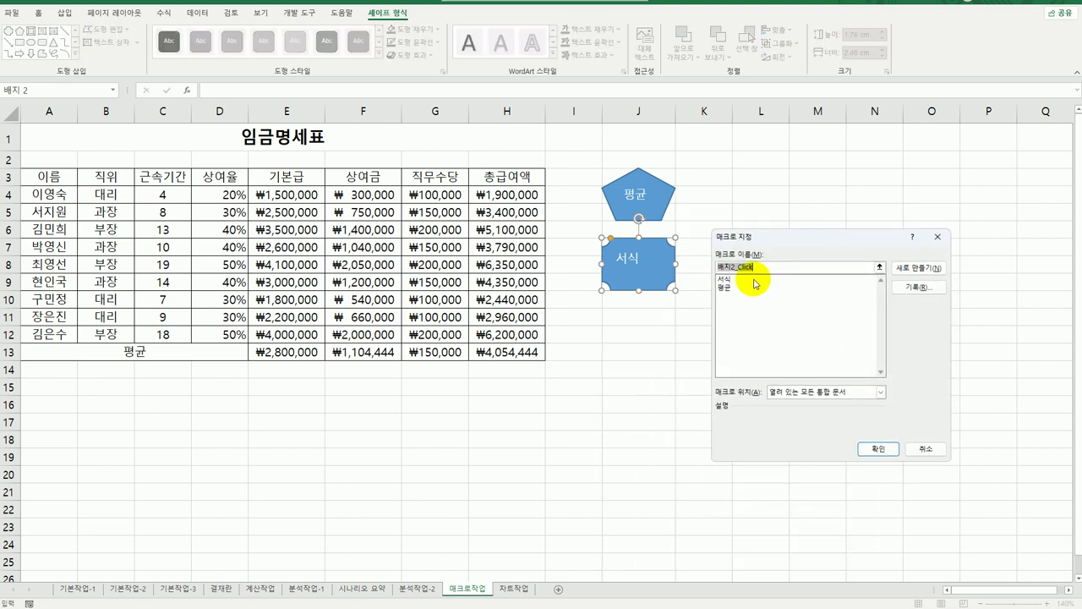
left_click(749, 280)
left_click(867, 447)
left_click(796, 489)
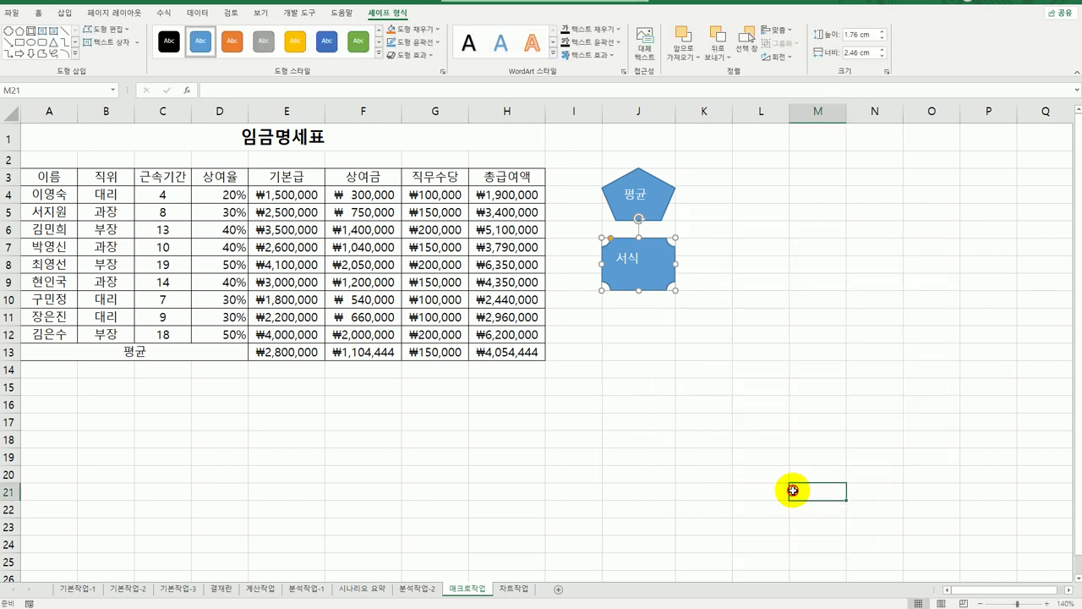
Step: Clear the averages in E13:H13 and remove all borders from A3:H13 to prepare for testing the macros
left_click(290, 354)
left_click_drag(378, 351, 507, 352)
key("Delete")
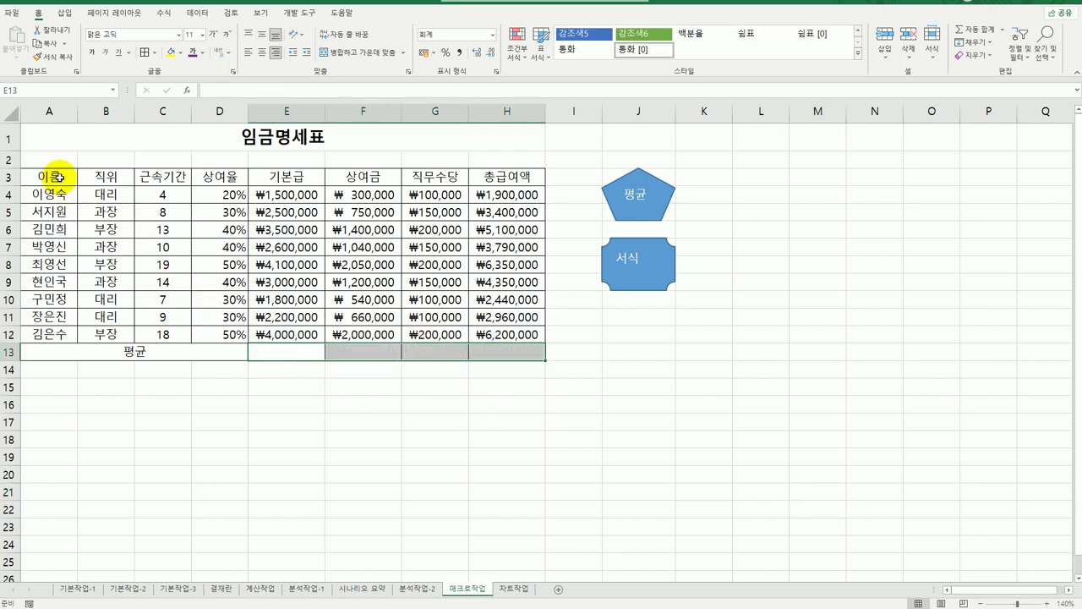
left_click_drag(49, 178, 507, 352)
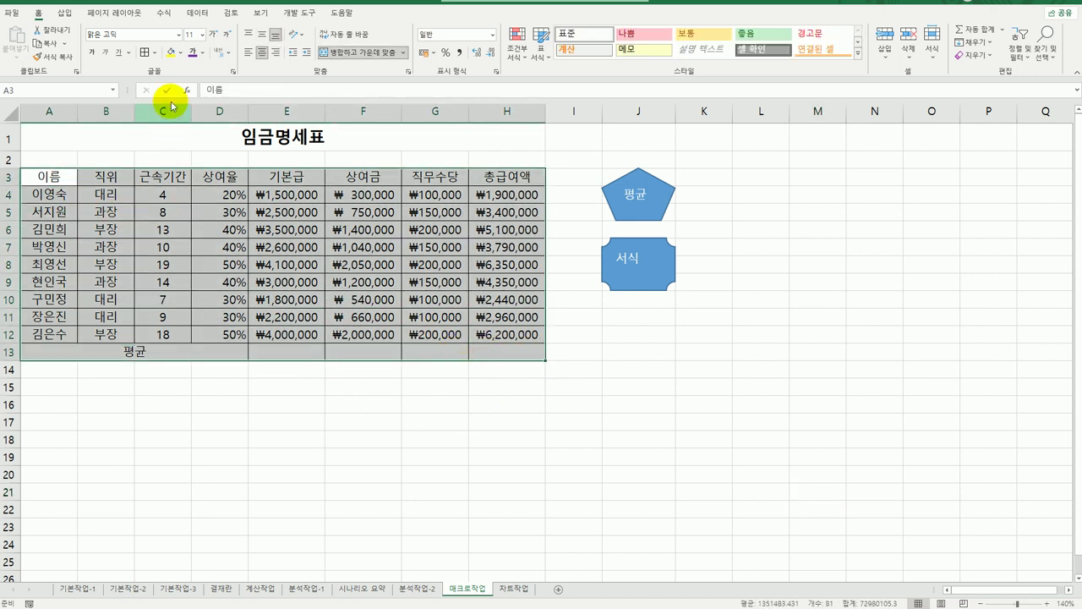
left_click(154, 52)
left_click(183, 149)
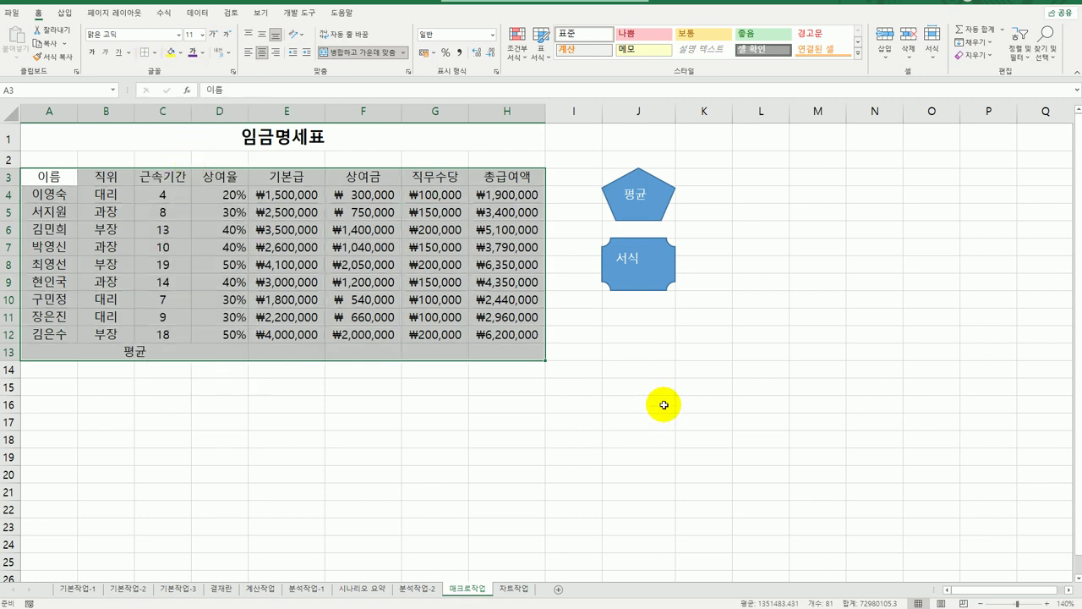
left_click(641, 403)
Step: Run the 평균 and 서식 macros from their shapes to fill the averages and apply the table borders
left_click(636, 197)
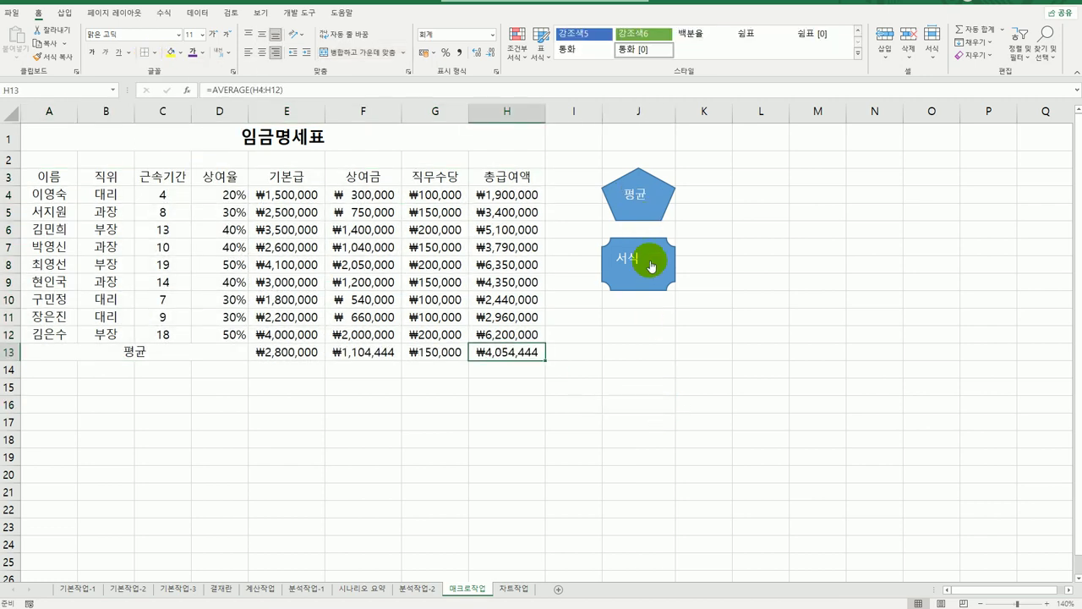
left_click(646, 264)
left_click(717, 398)
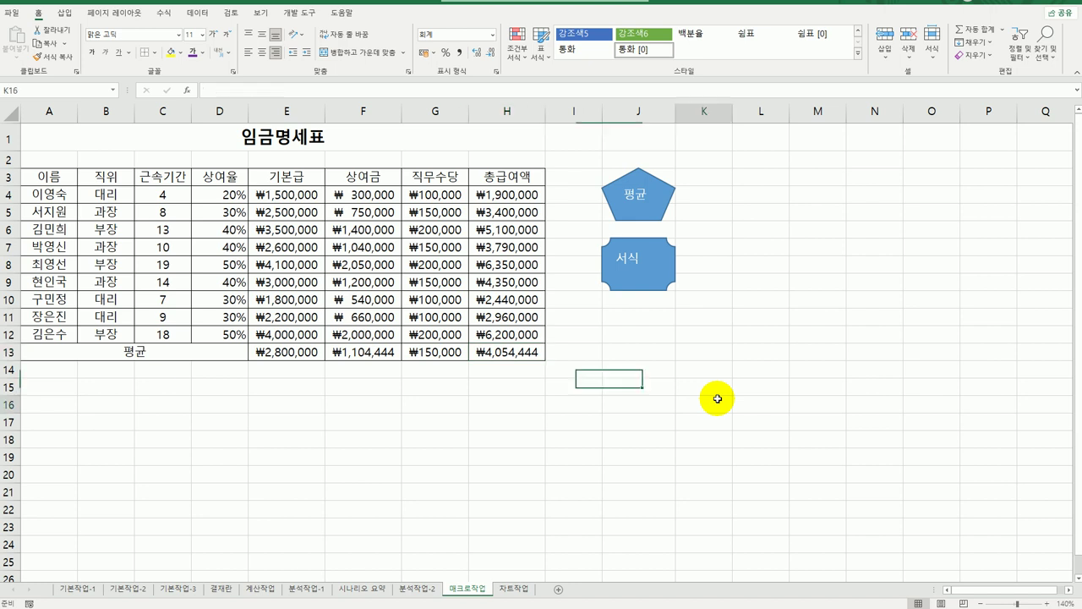
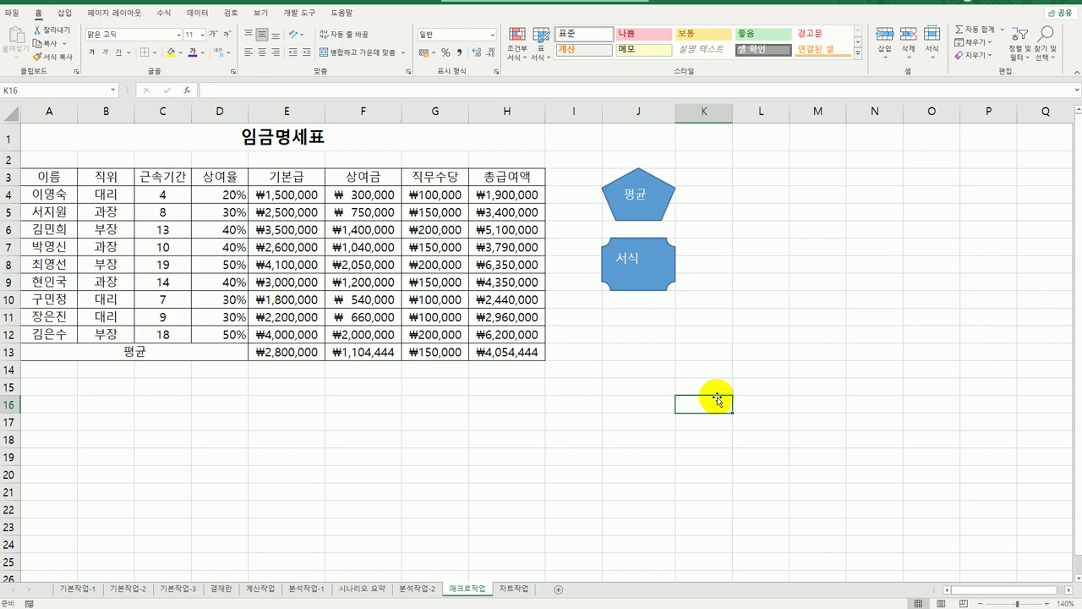
Step: Open the 차트작업 sheet and examine the 부서별 매출현황 table and the column chart below it
left_click(515, 588)
left_click(709, 471)
scroll(710, 477, "down", 1)
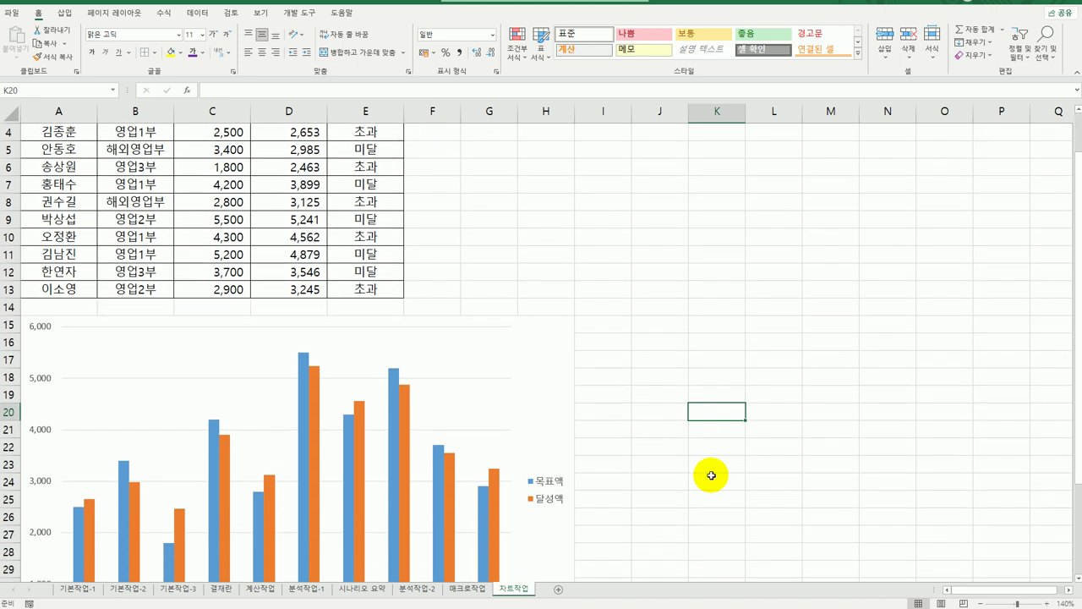
scroll(712, 476, "down", 2)
left_click(534, 269)
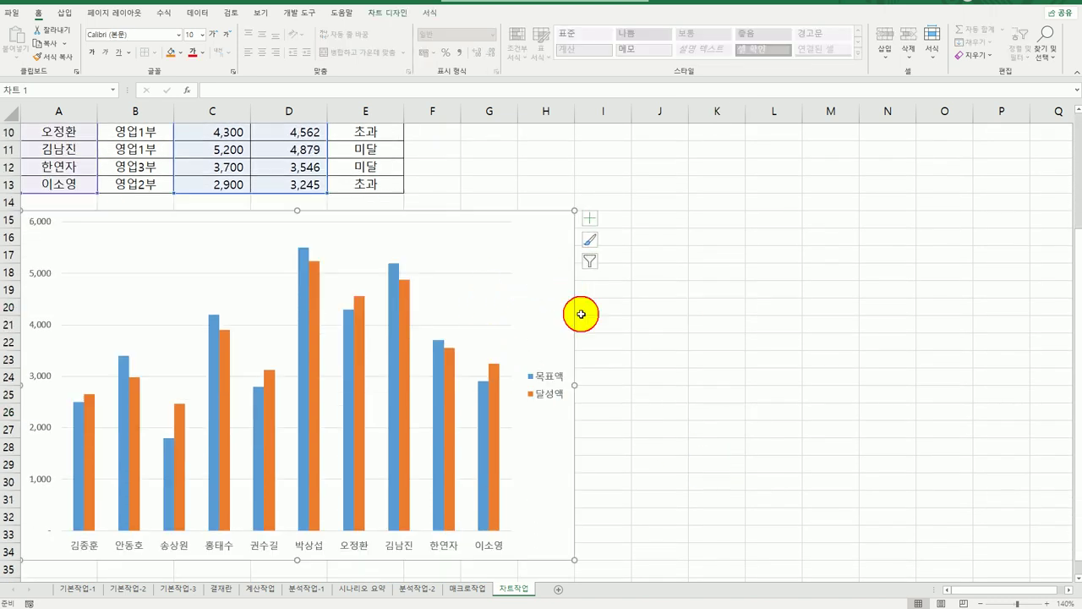
scroll(616, 392, "down", 1)
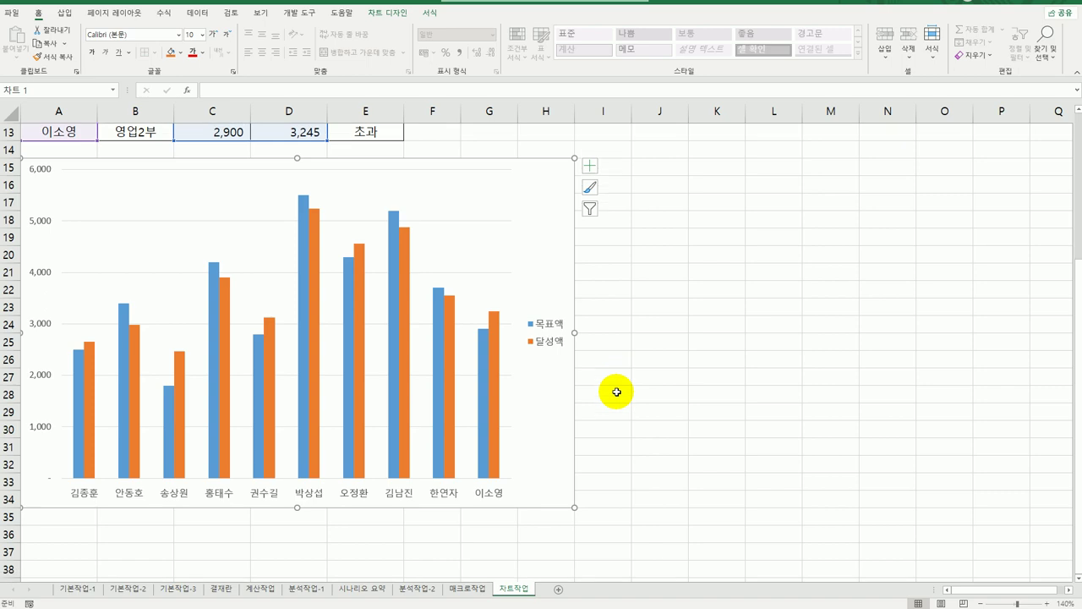
scroll(617, 392, "up", 4)
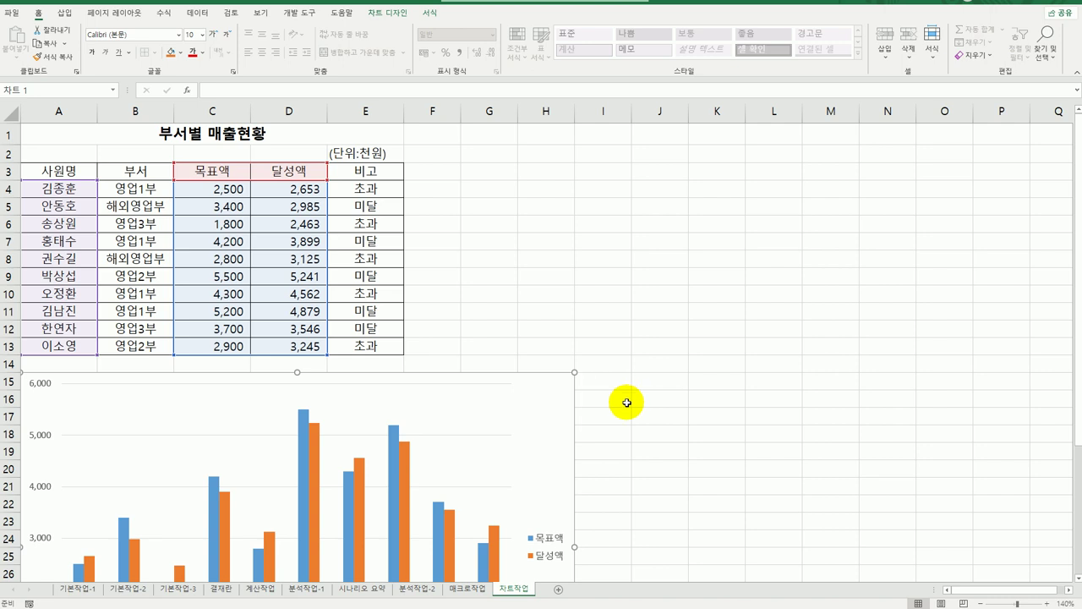
scroll(626, 402, "down", 2)
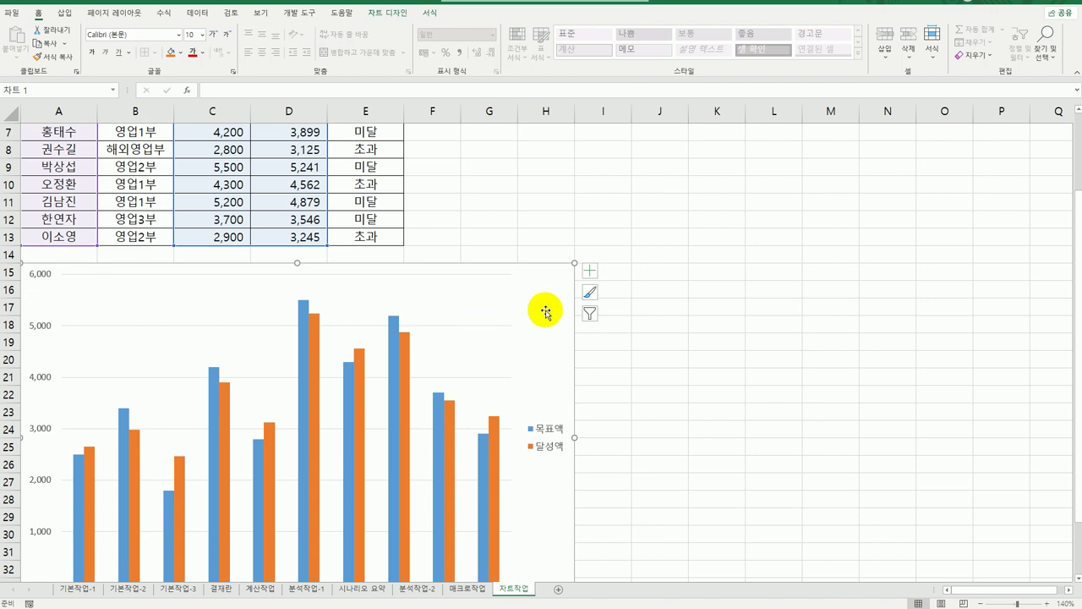
scroll(526, 311, "down", 1)
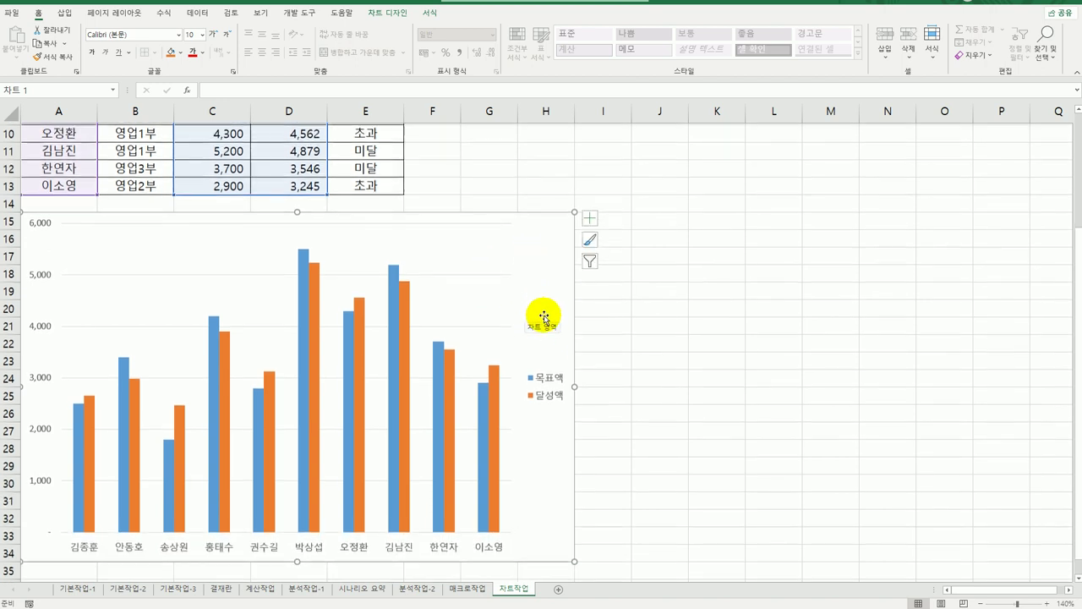
Step: Replace the chart's source data range with the headers and first employee row, A3:A4 and C3:D4
left_click_drag(541, 262, 540, 265)
right_click(540, 265)
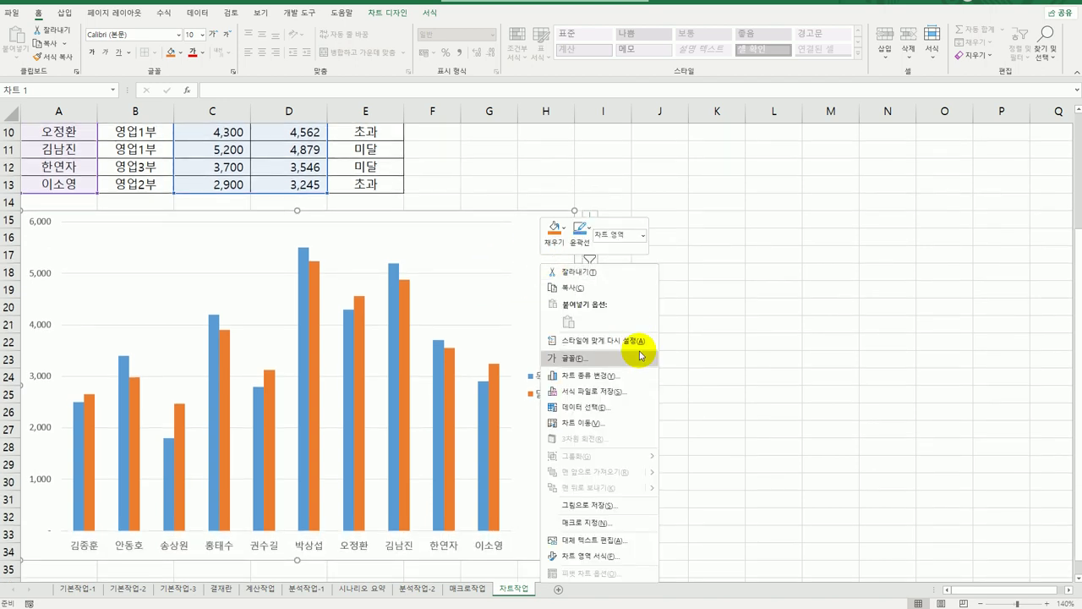
left_click(618, 412)
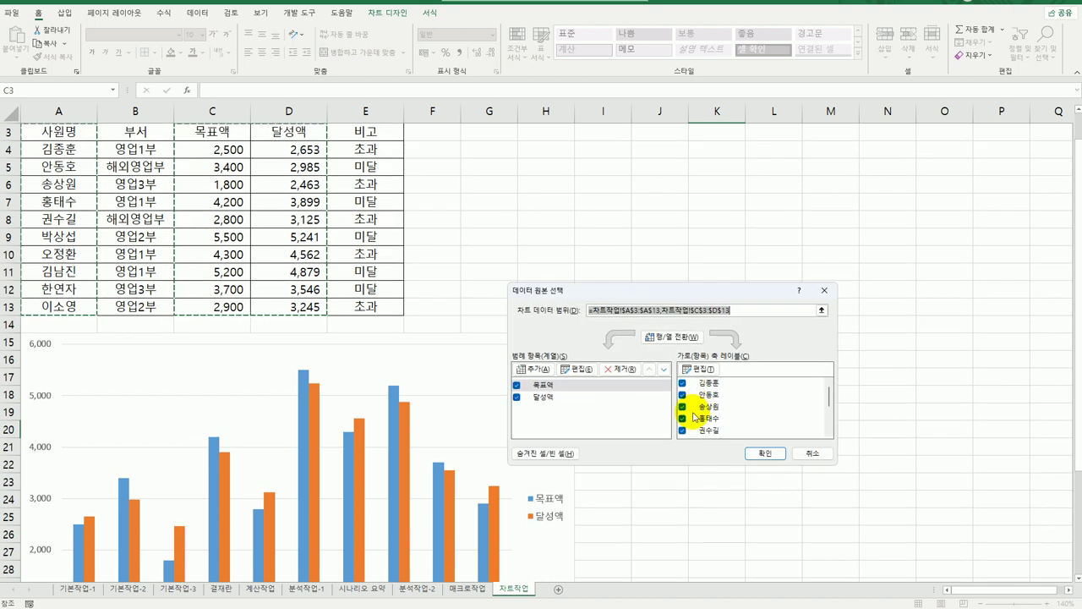
key("Delete")
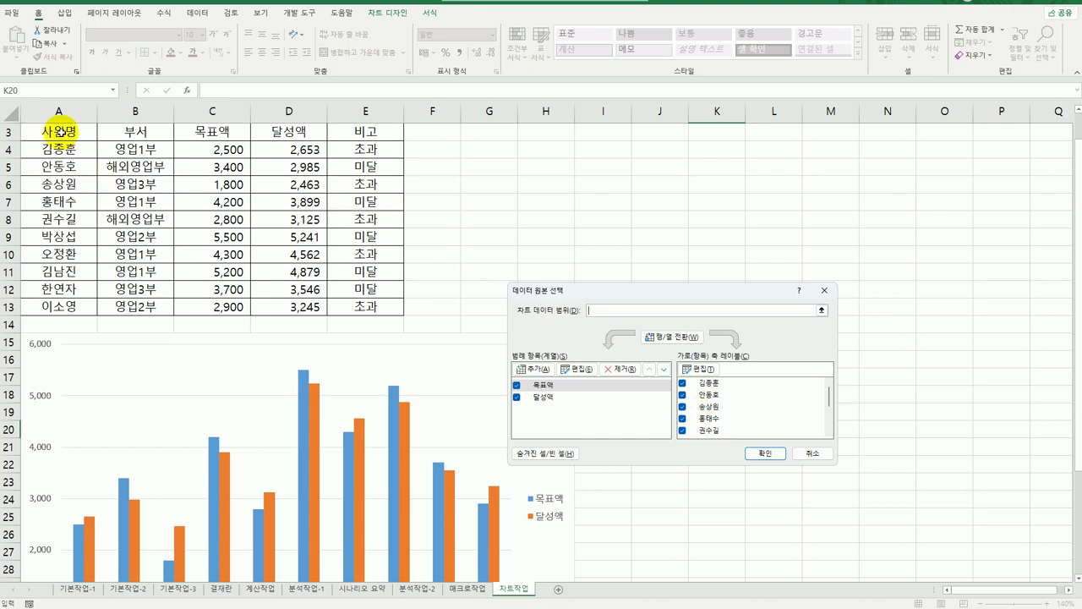
left_click_drag(61, 131, 61, 148)
left_click_drag(219, 131, 279, 153)
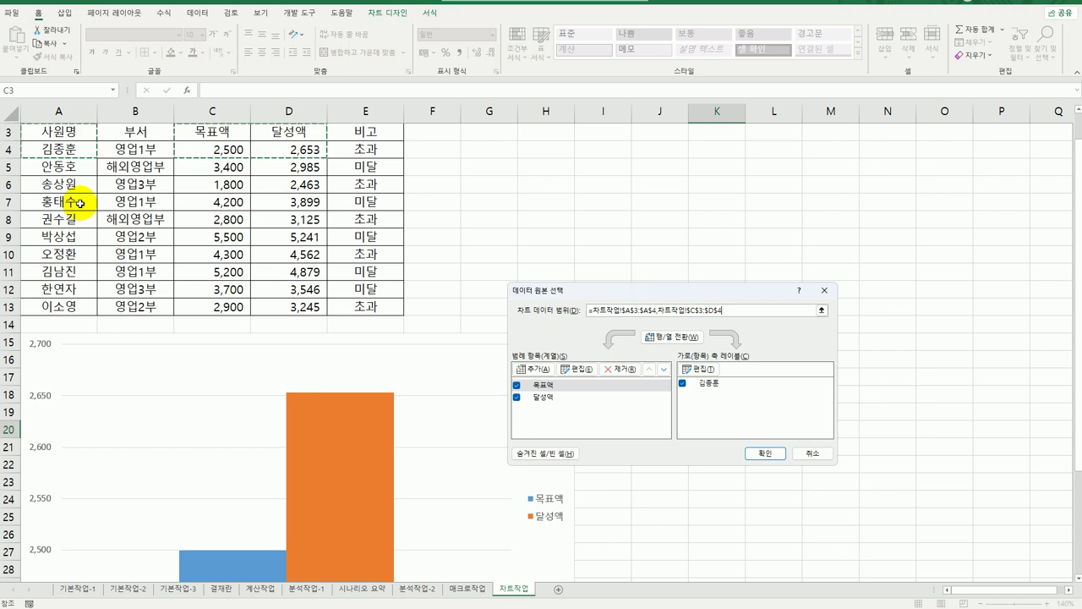
Step: Add the remaining 영업1부 rows, A7, C7:D7, A10:A11 and C10:D11, to the chart's source data range
left_click(77, 202, "ctrl")
left_click_drag(212, 203, 288, 212)
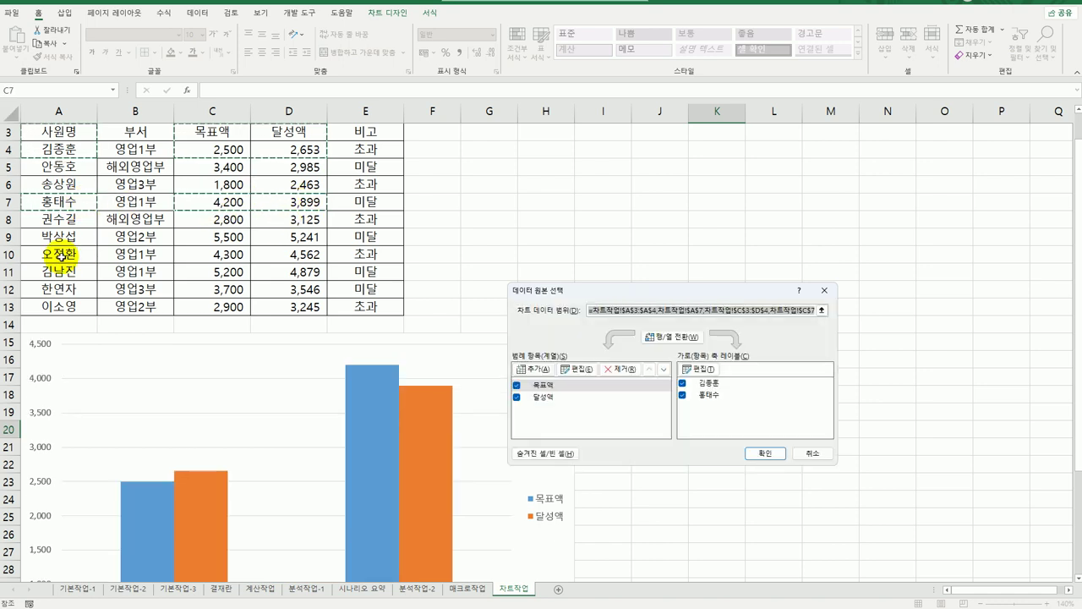
left_click_drag(62, 257, 61, 277)
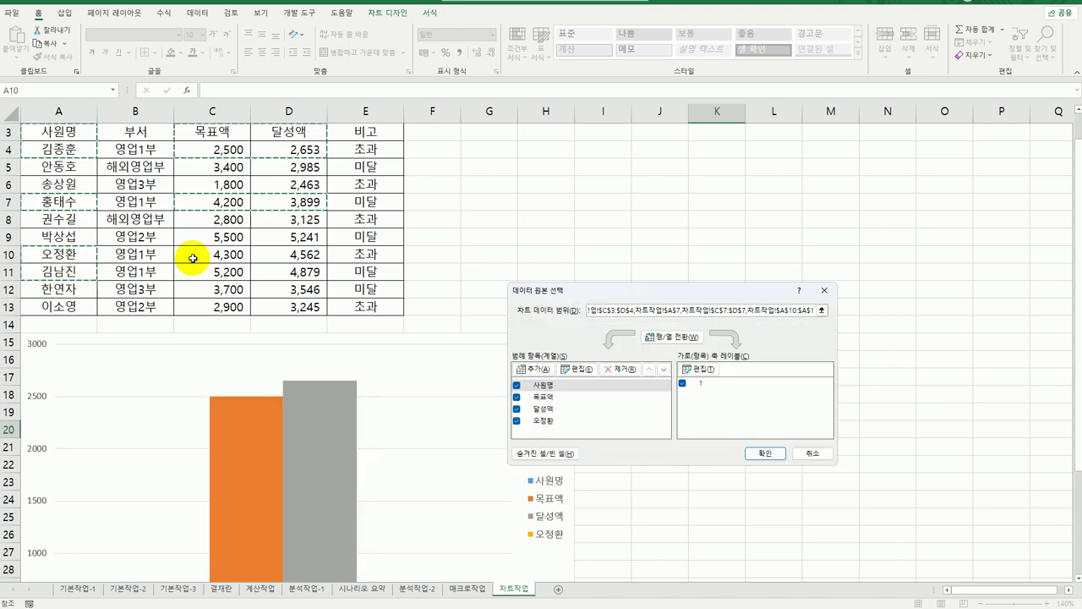
left_click_drag(206, 254, 271, 273)
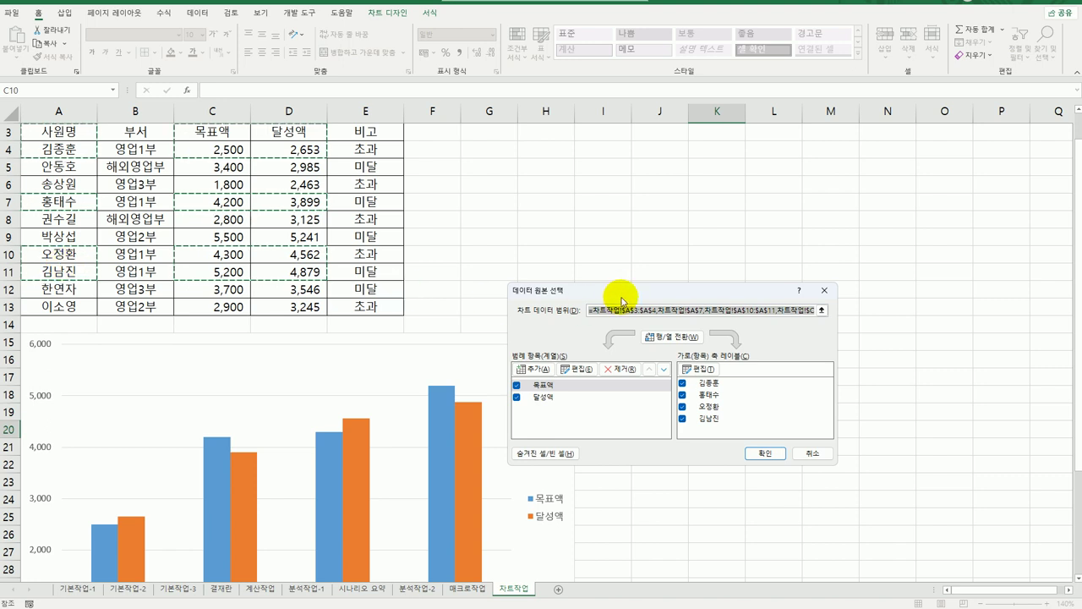
left_click_drag(622, 300, 542, 154)
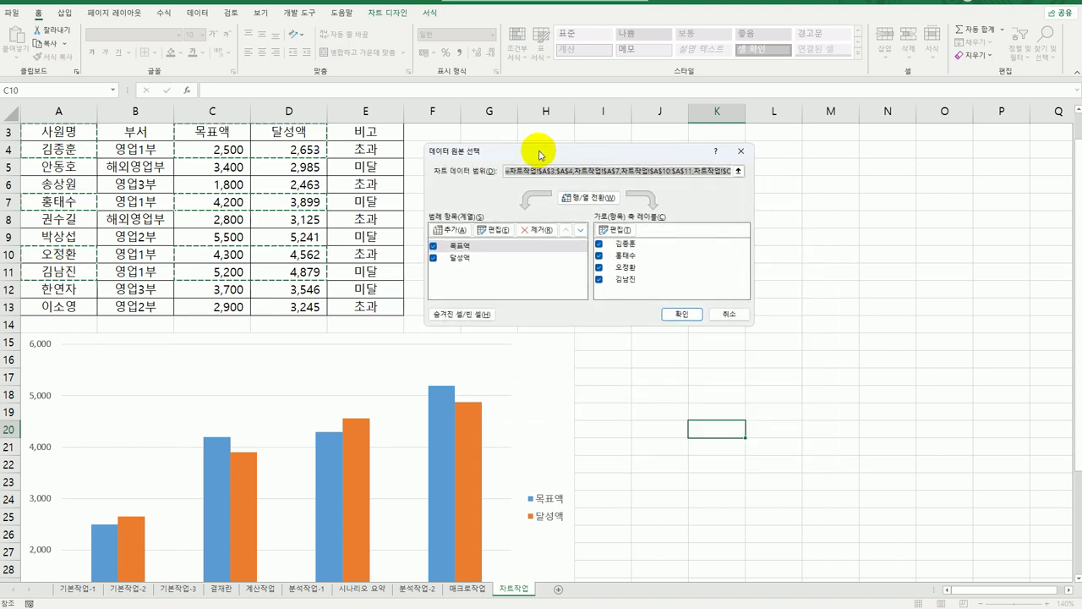
left_click(680, 314)
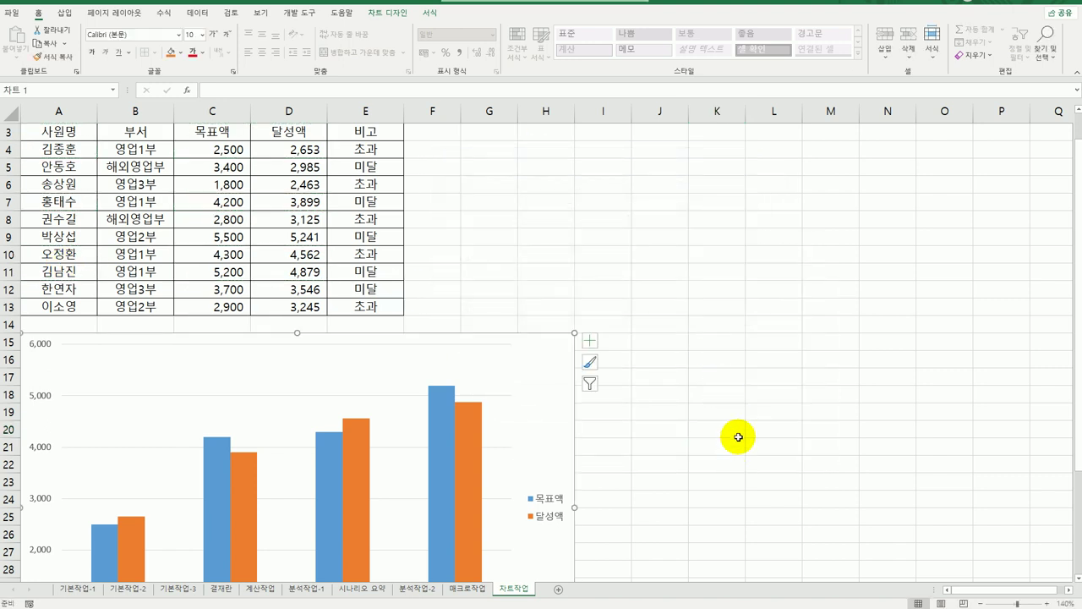
Step: Change the 달성액 series to a 꺾은선형 line chart plotted on the secondary axis
scroll(738, 437, "down", 2)
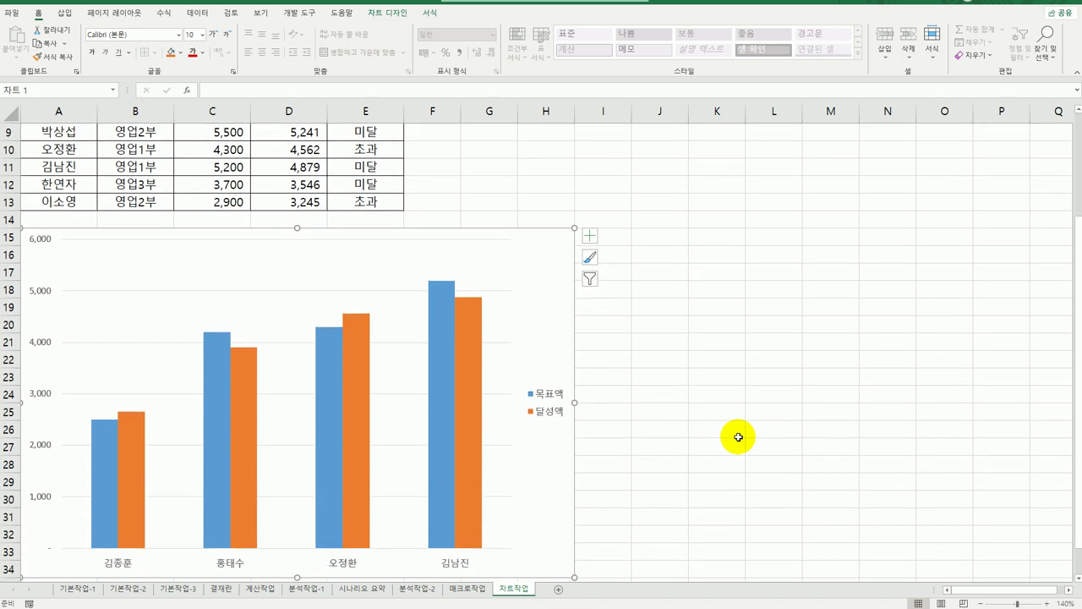
scroll(738, 437, "down", 1)
left_click(237, 314)
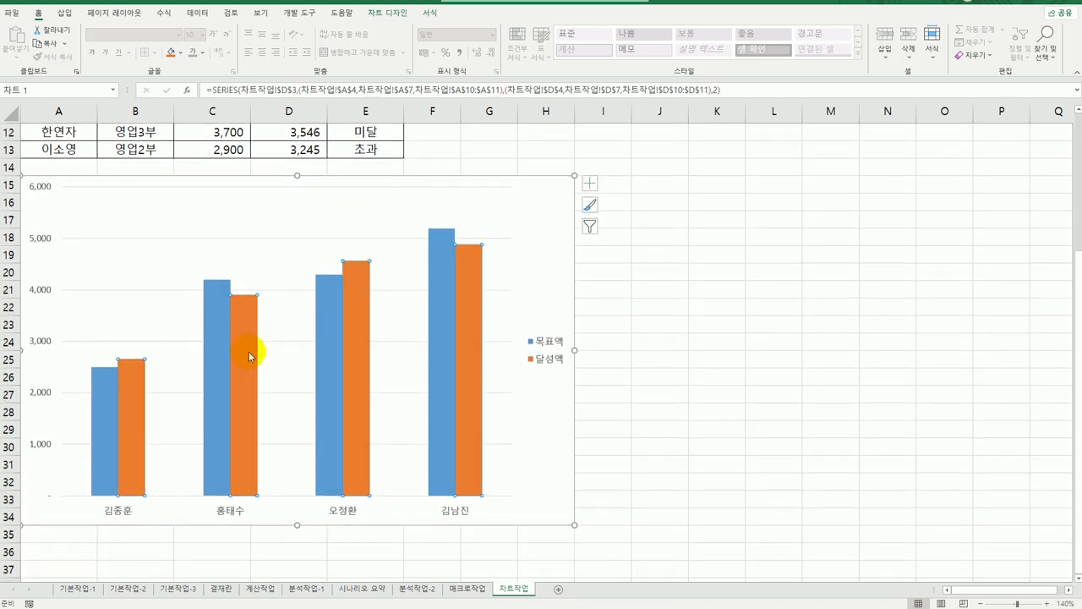
left_click(239, 320)
right_click(239, 320)
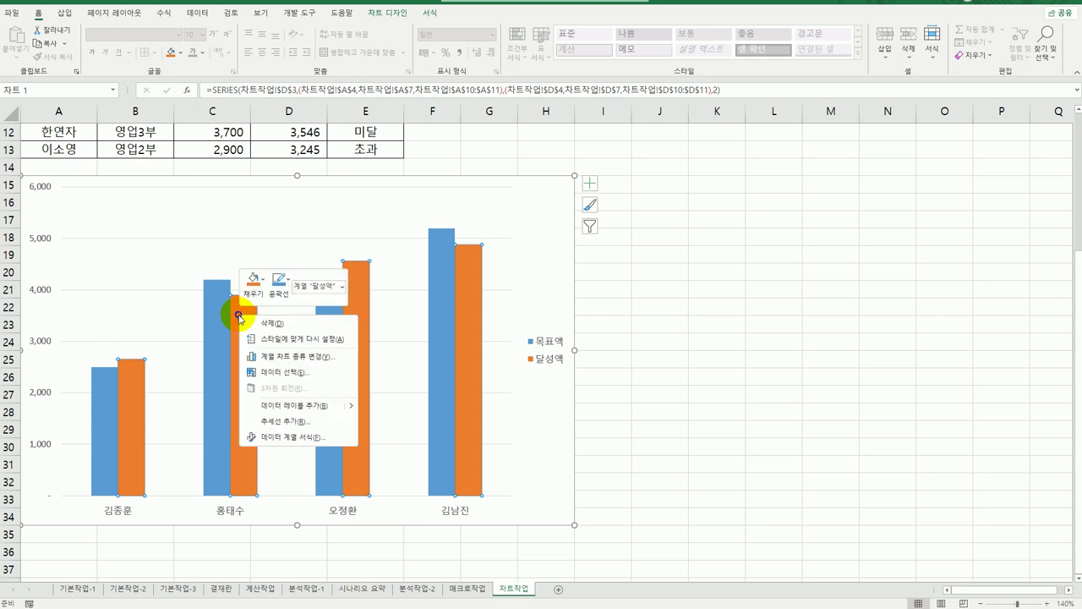
left_click(301, 356)
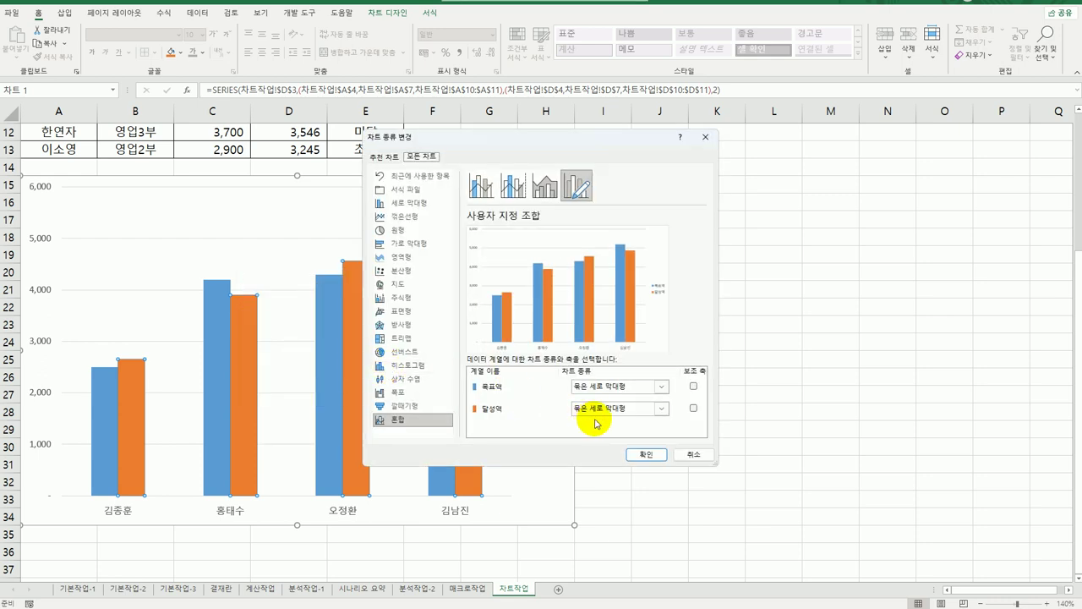
left_click(659, 410)
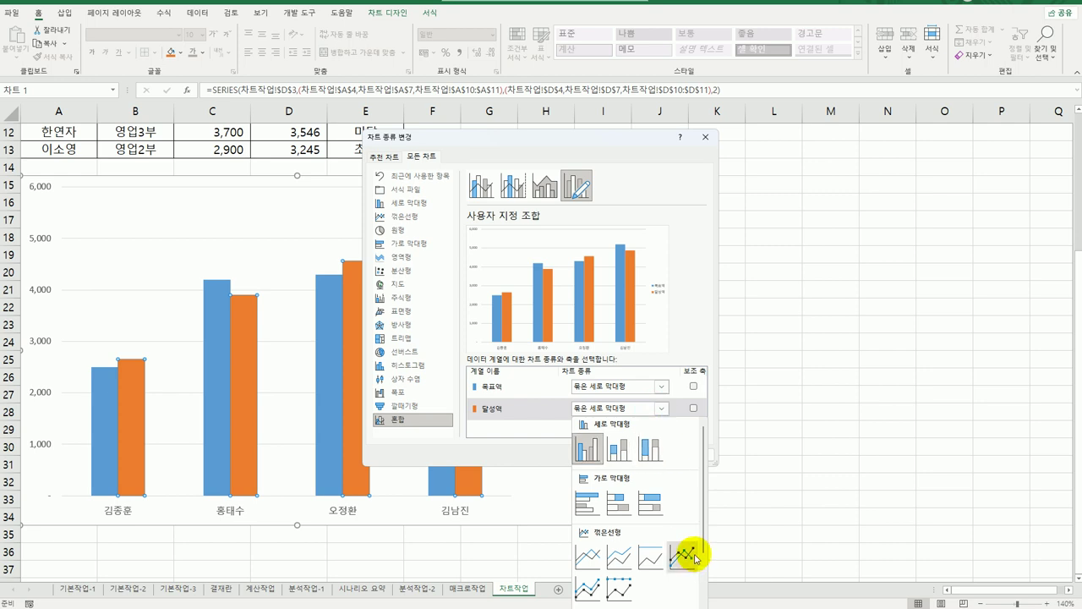
left_click(587, 560)
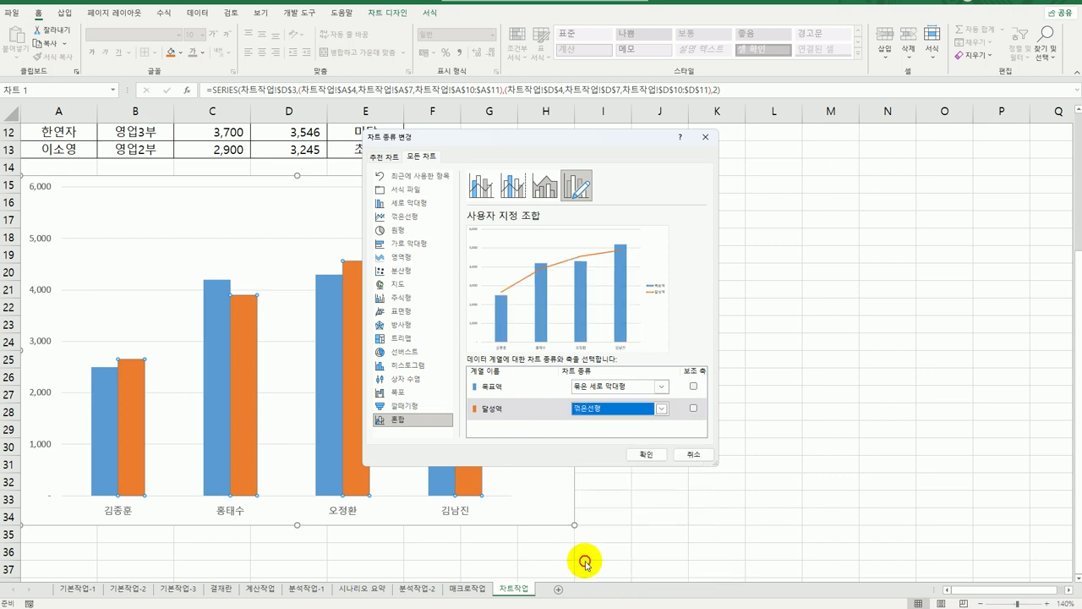
left_click(694, 408)
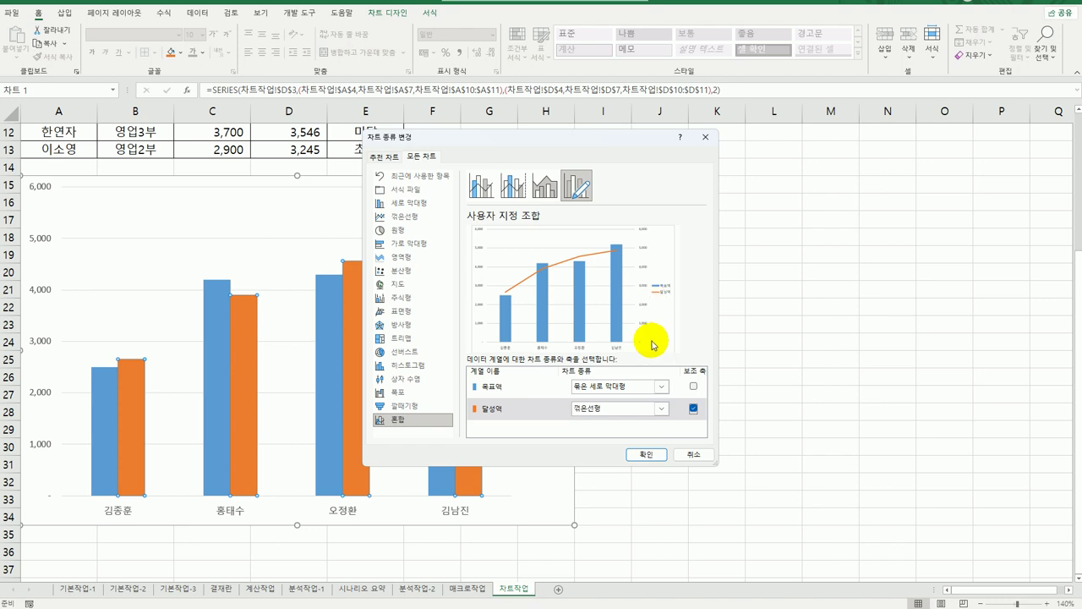
left_click(645, 453)
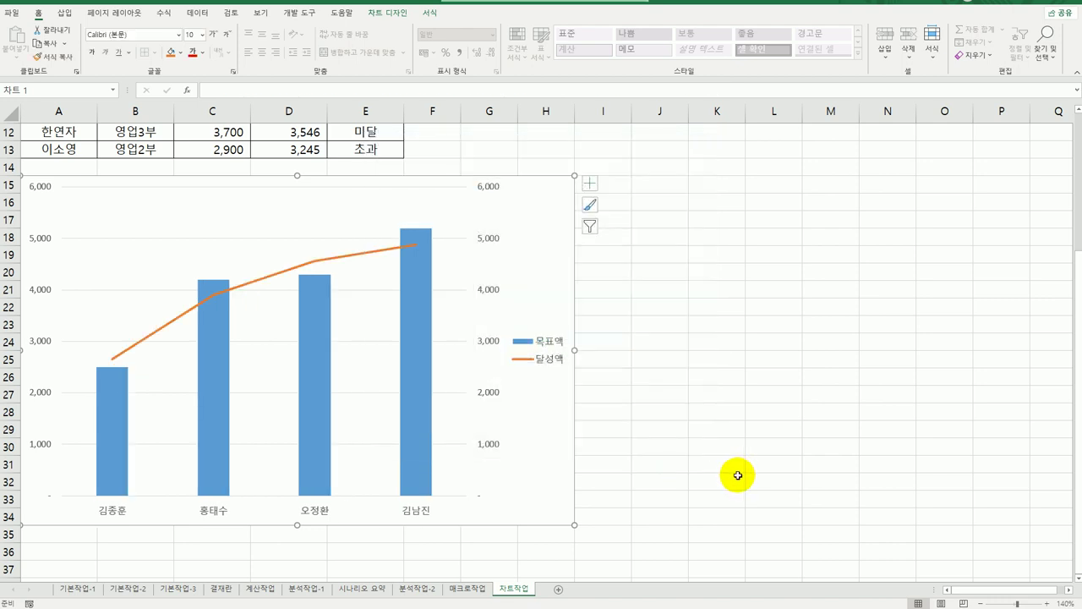
Step: Add a chart title reading 영업1부 매출현황
left_click(590, 182)
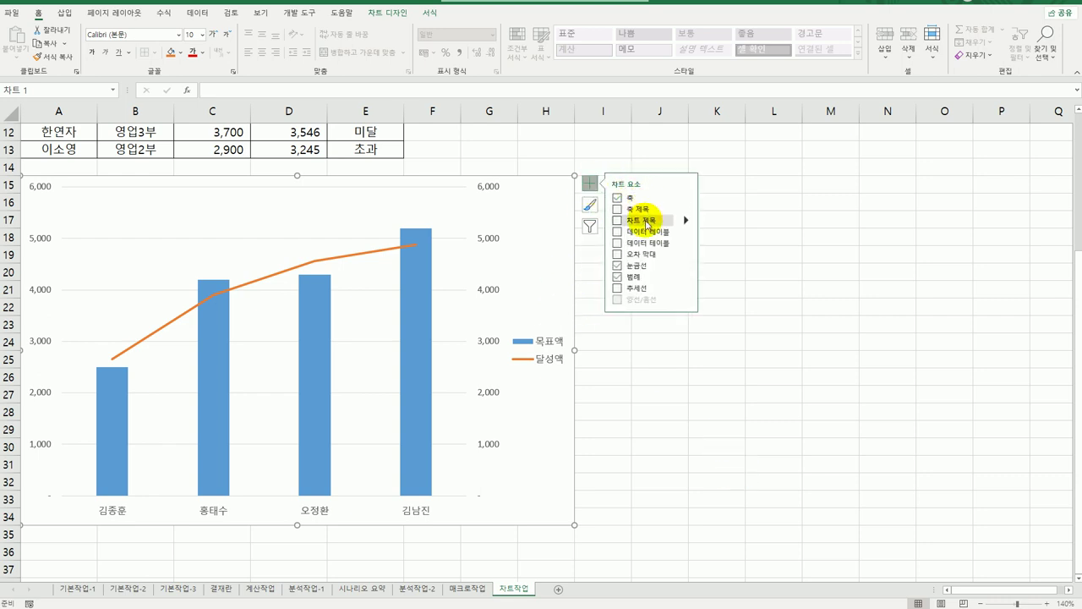
left_click(643, 219)
left_click(272, 199)
left_click_drag(273, 199, 335, 203)
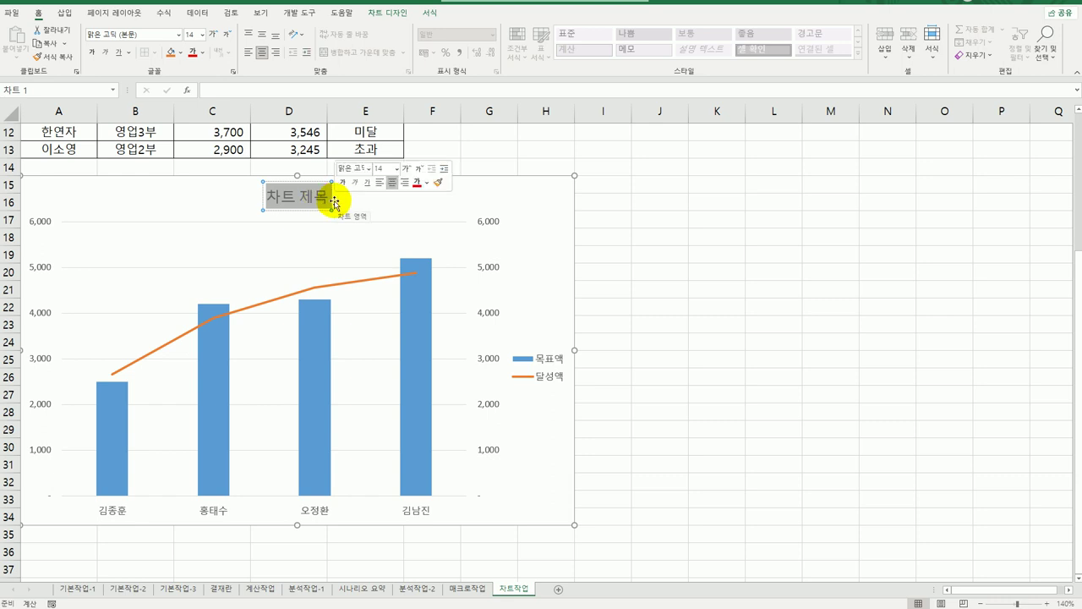
type("영업1")
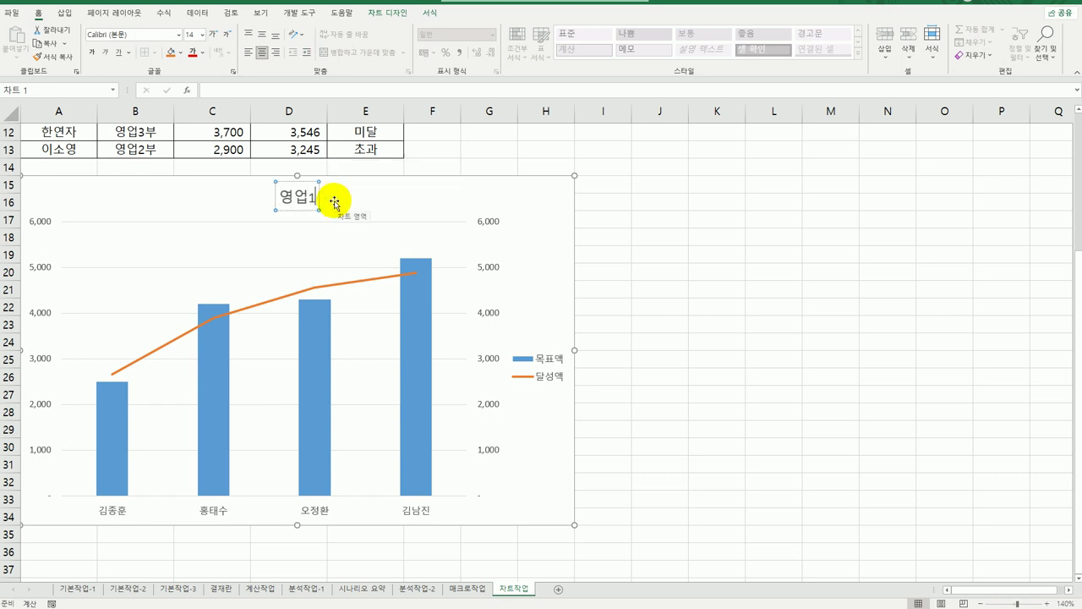
type("부 매출현황")
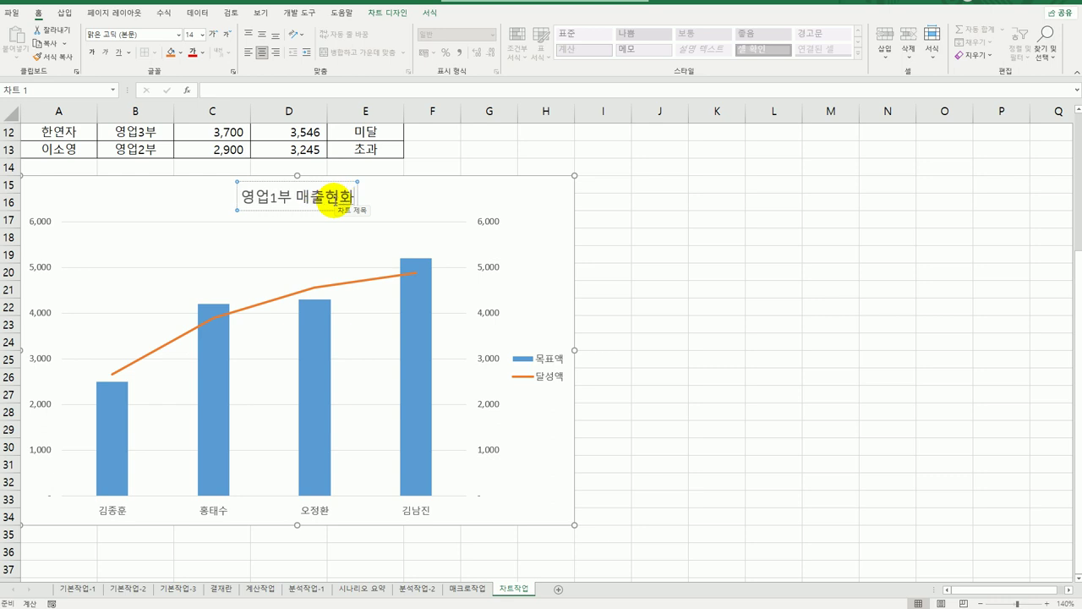
left_click(623, 274)
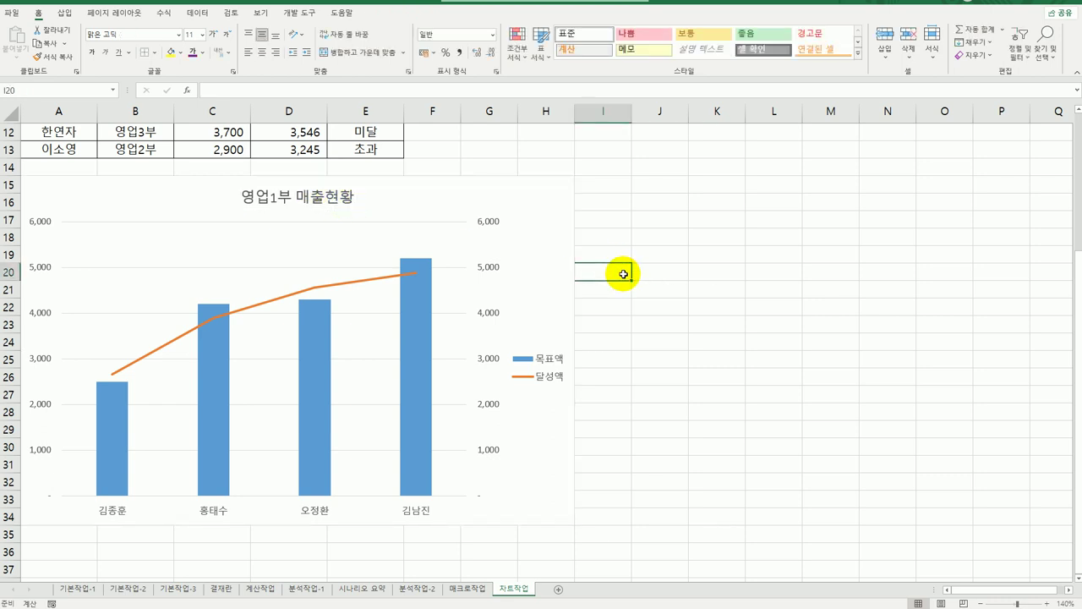
Step: Add a primary vertical axis title reading 목표액
left_click(551, 213)
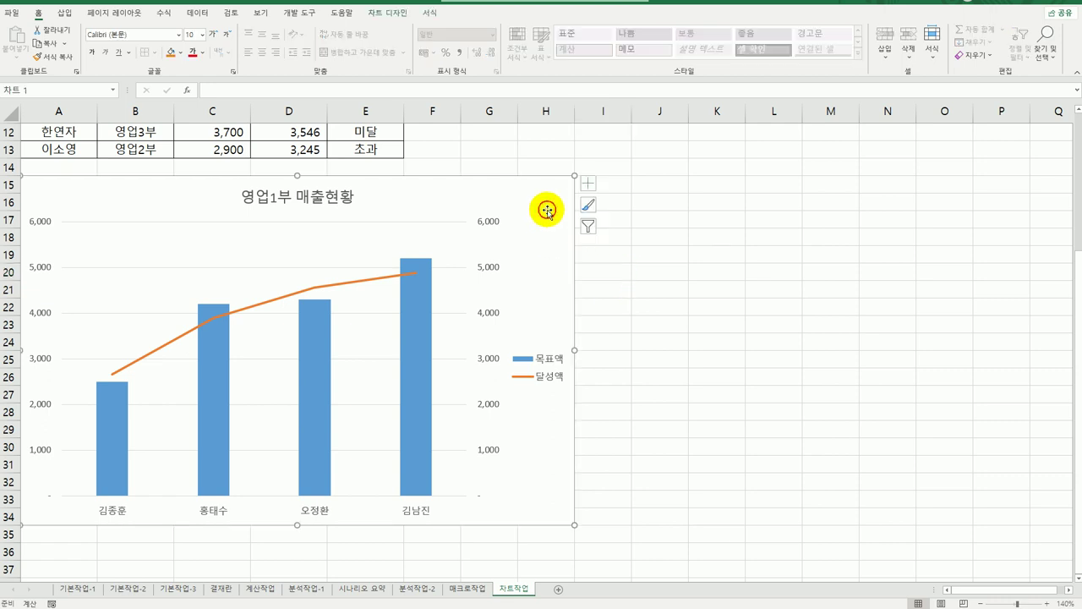
left_click(590, 185)
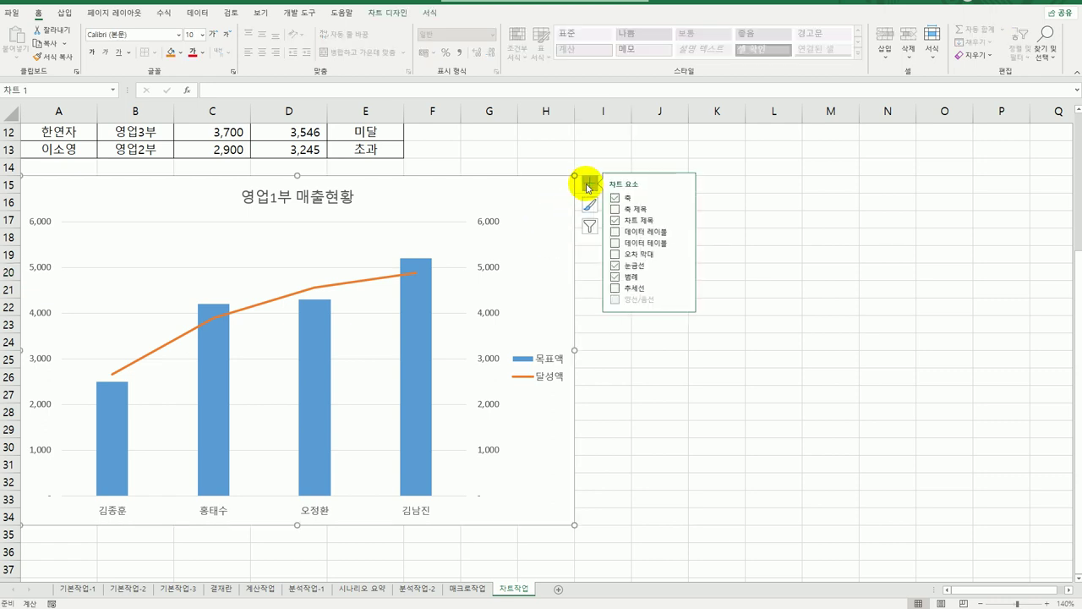
left_click(684, 208)
left_click(717, 223)
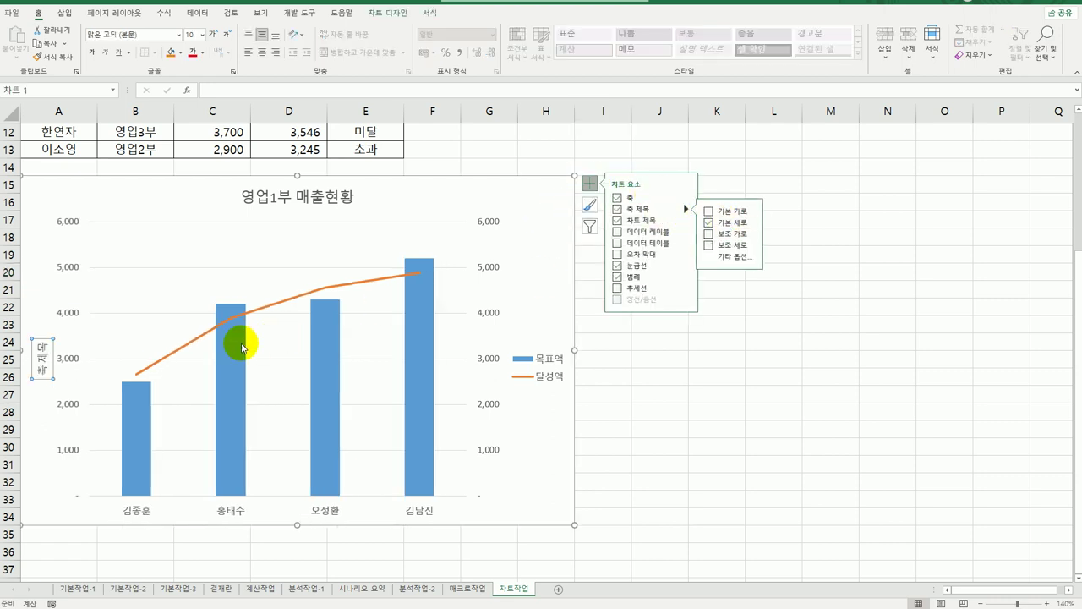
left_click_drag(42, 346, 43, 382)
type("합매")
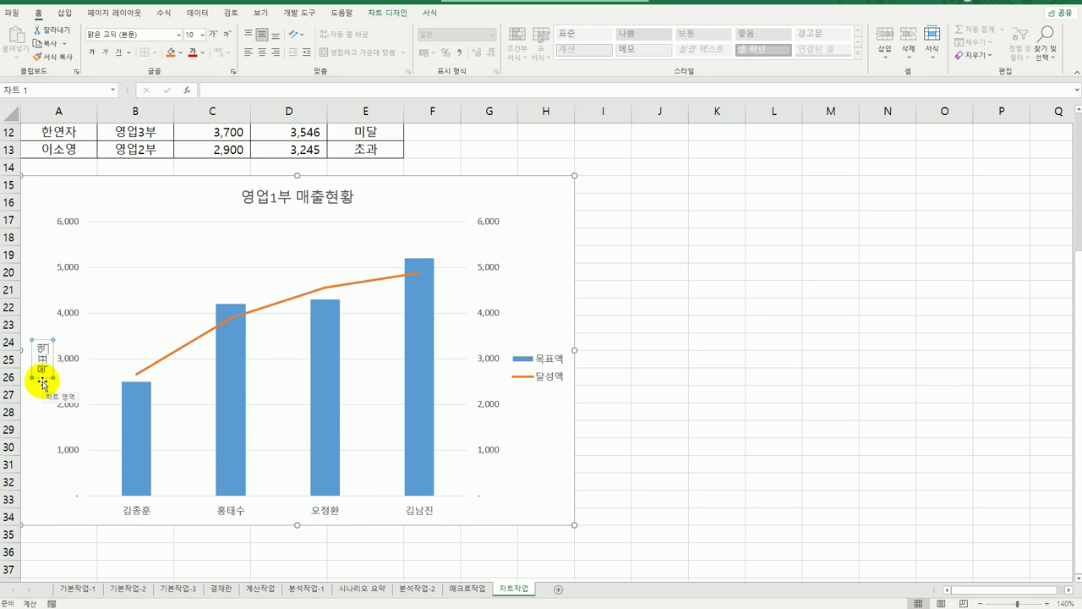
Step: Set the text direction of the primary vertical axis title 목표액 to 세로
right_click(44, 377)
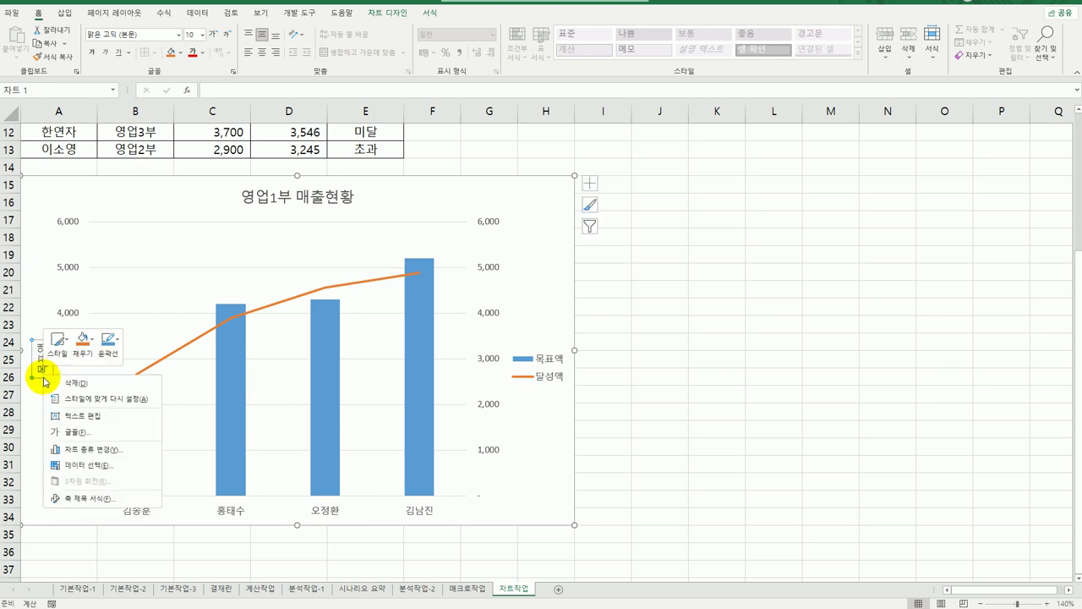
left_click(95, 499)
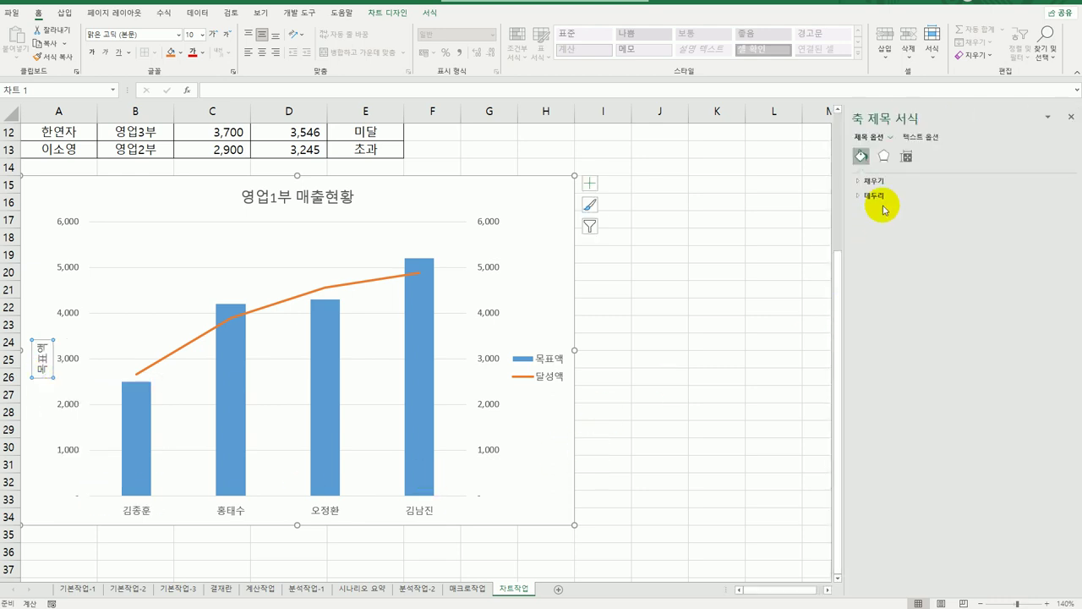
left_click(905, 157)
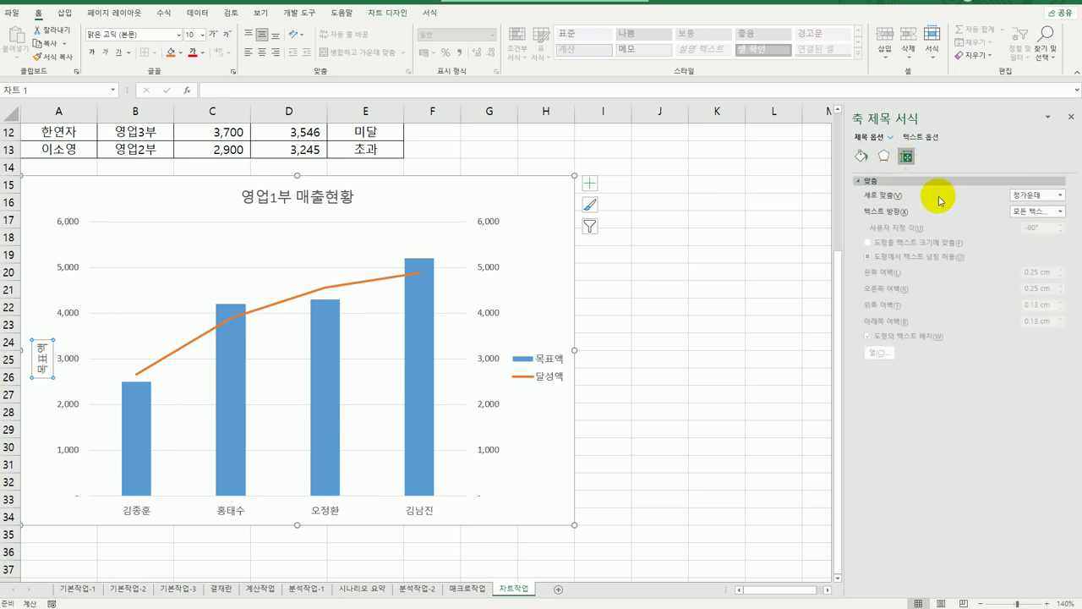
left_click(1061, 211)
left_click(1010, 271)
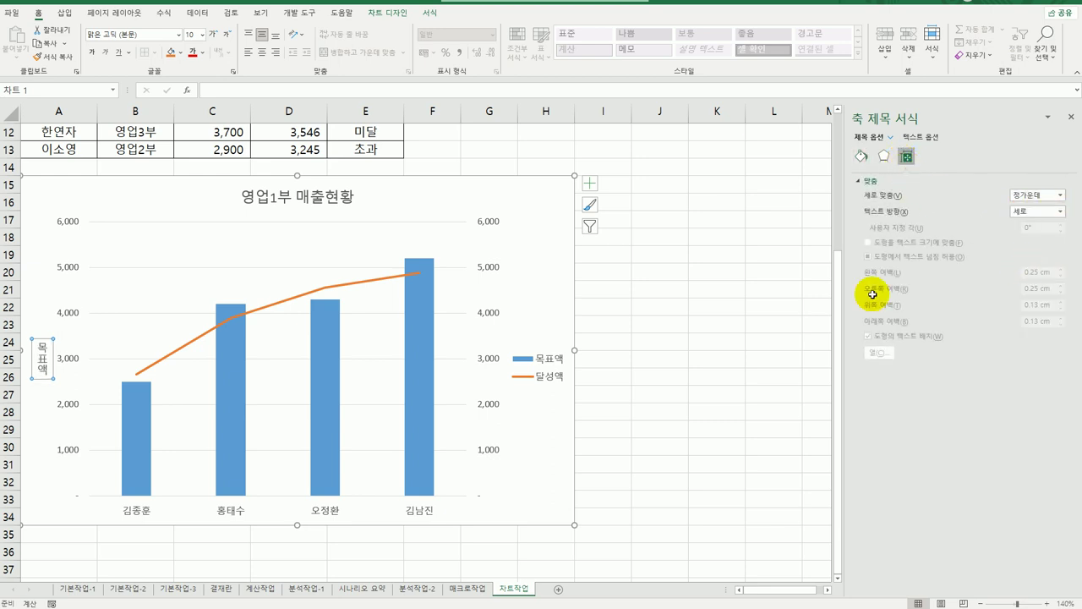
Step: Add a secondary vertical axis title reading 달성액
left_click(594, 183)
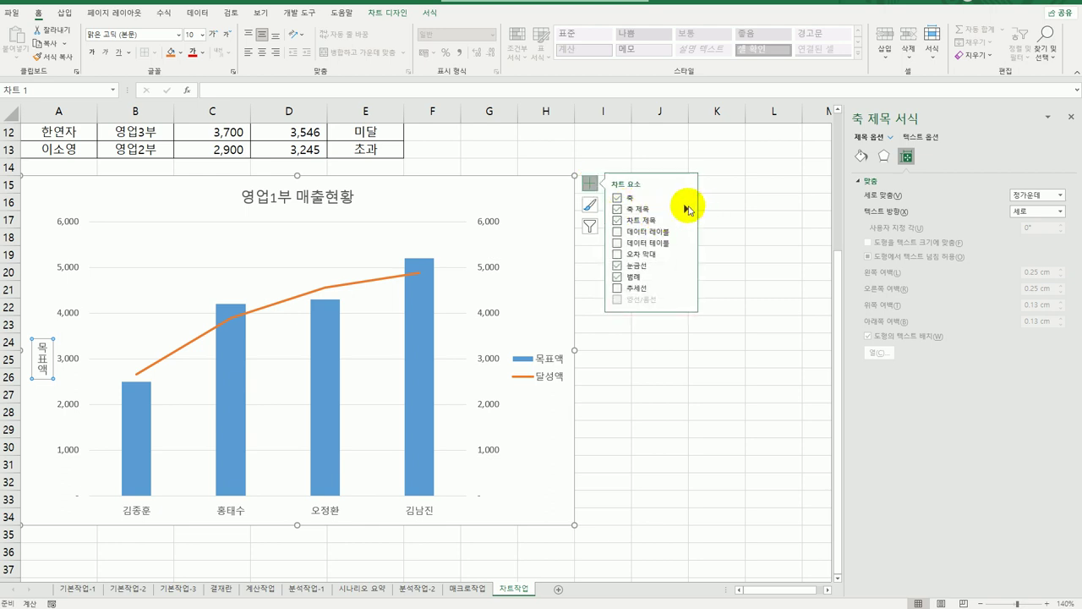
mouse_move(687, 209)
left_click(726, 244)
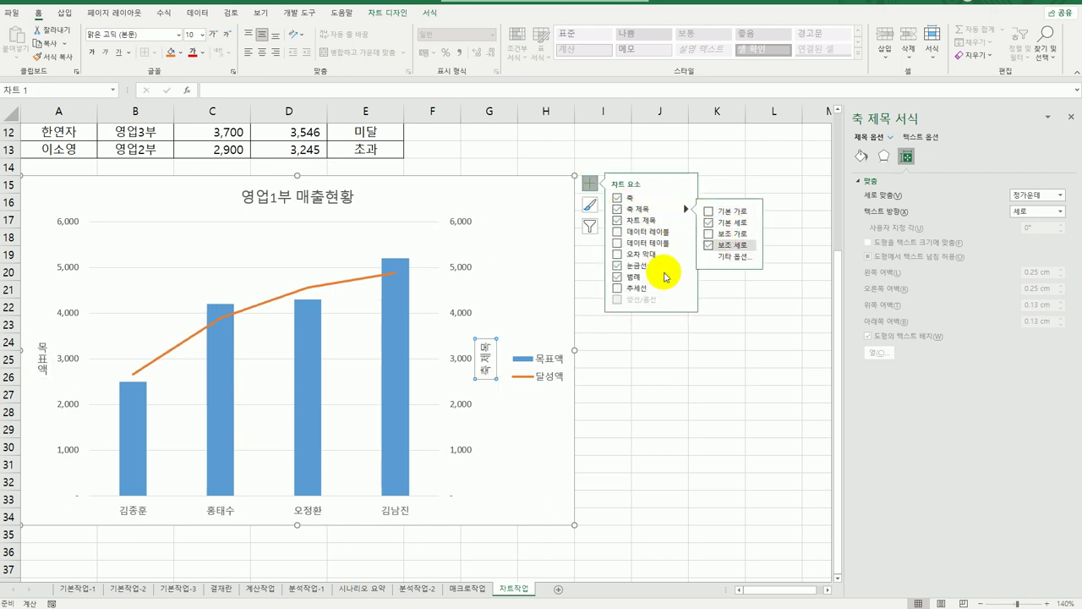
left_click(486, 345)
left_click_drag(483, 350, 486, 385)
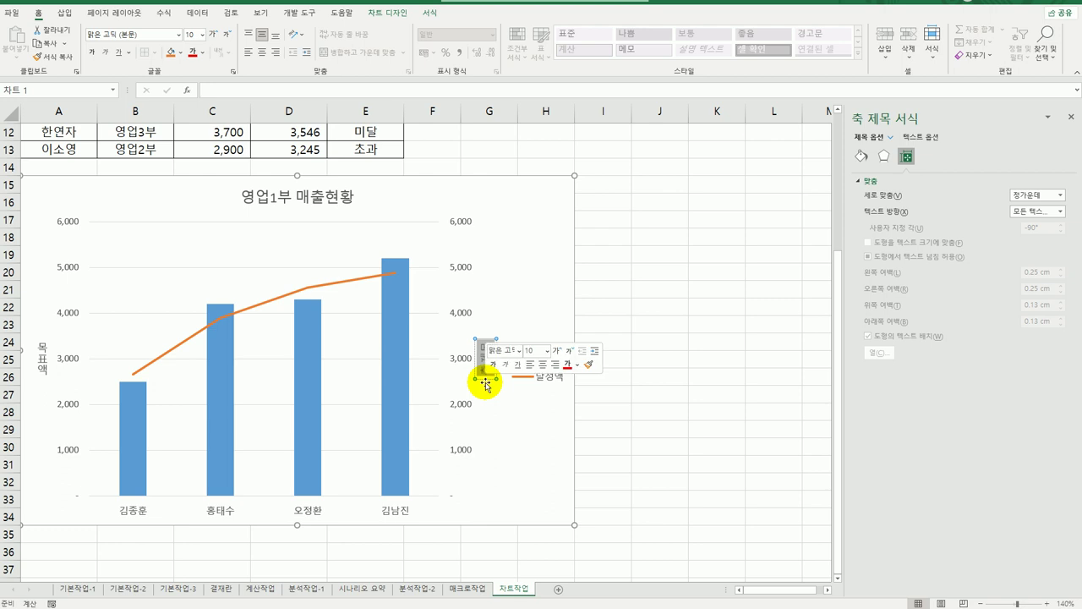
type("달성액")
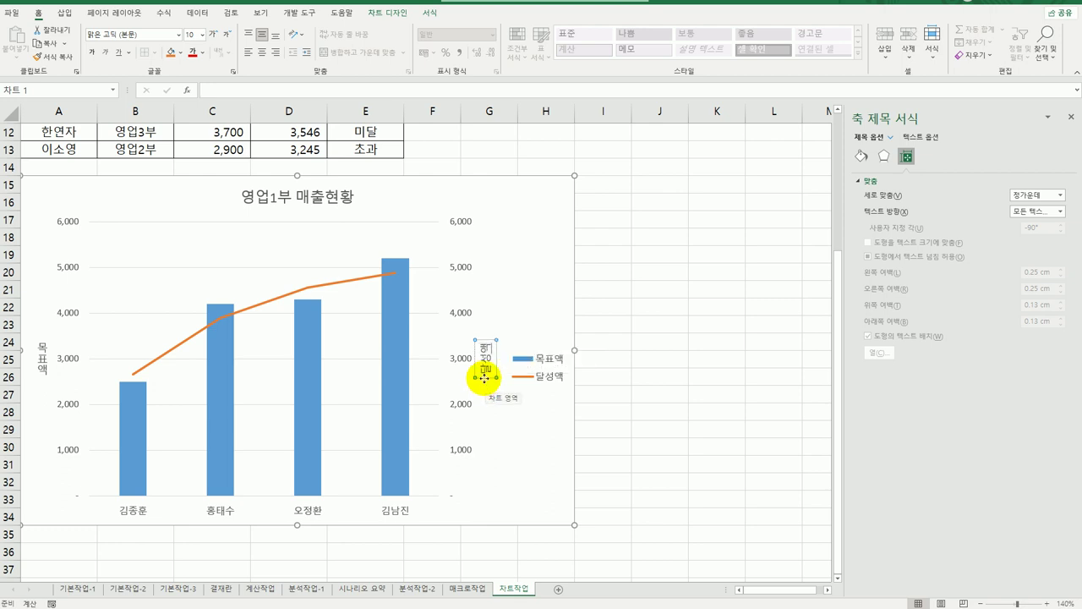
Step: Set the text direction of the secondary vertical axis title 달성액 to 세로
left_click(480, 376)
left_click(1033, 211)
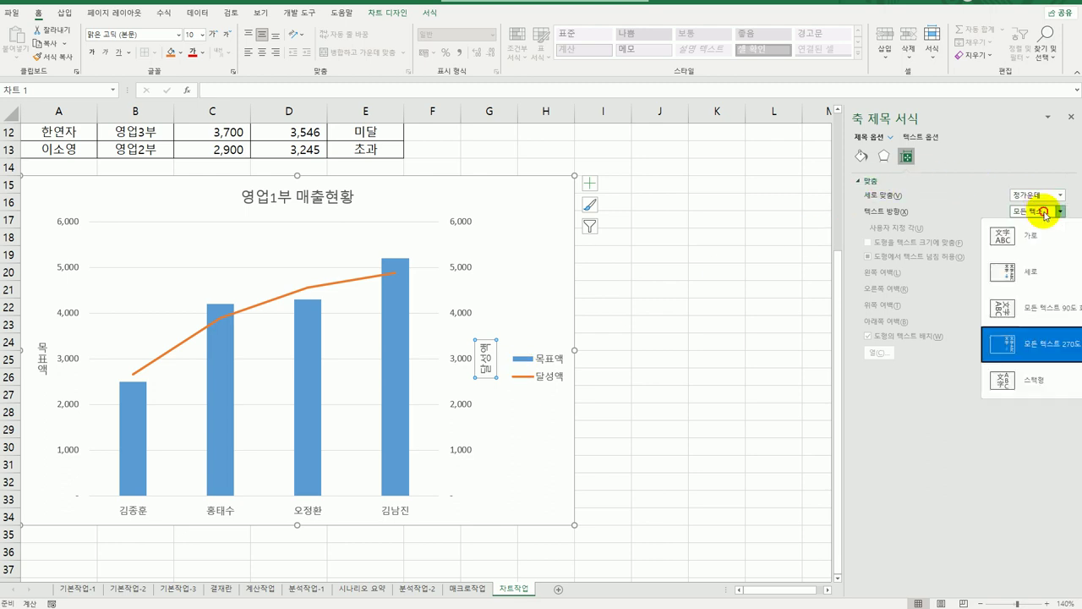
left_click(1008, 273)
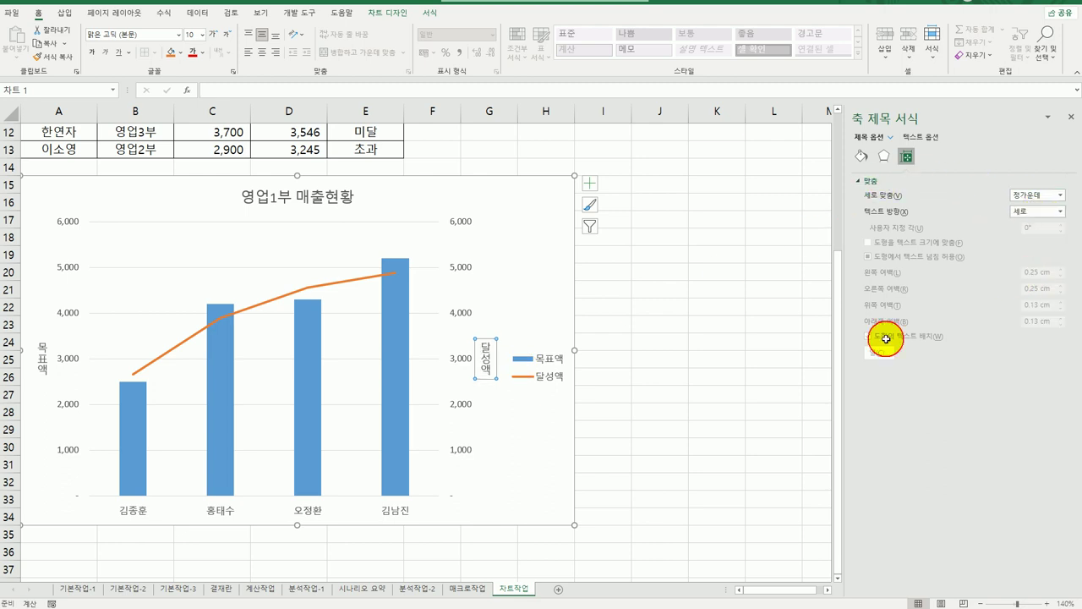
left_click(519, 506)
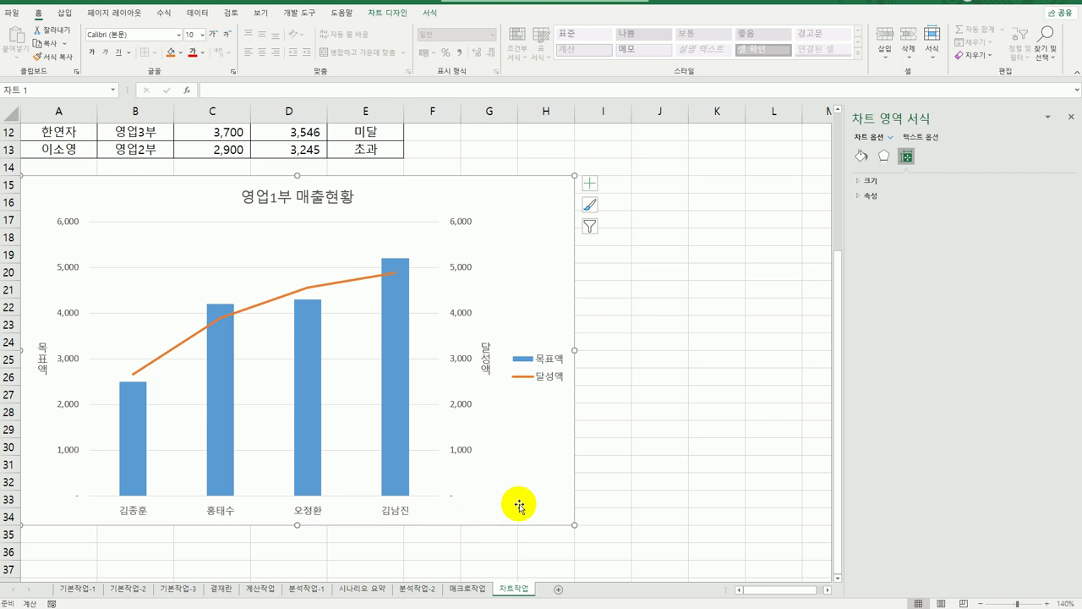
Step: Add a data label to only the fourth column of the 목표액 series
left_click(396, 433)
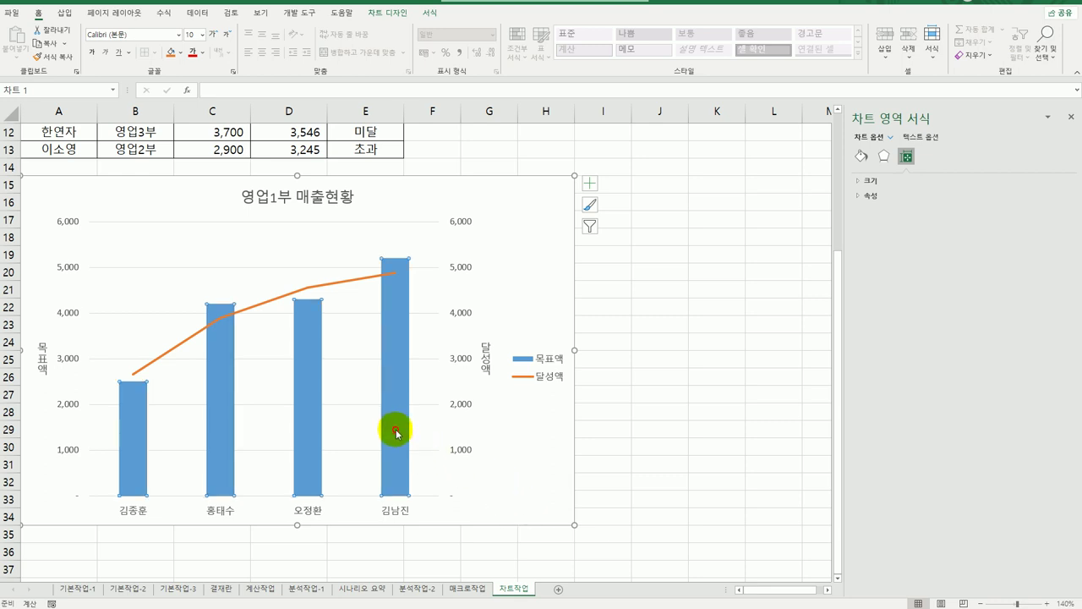
left_click(392, 350)
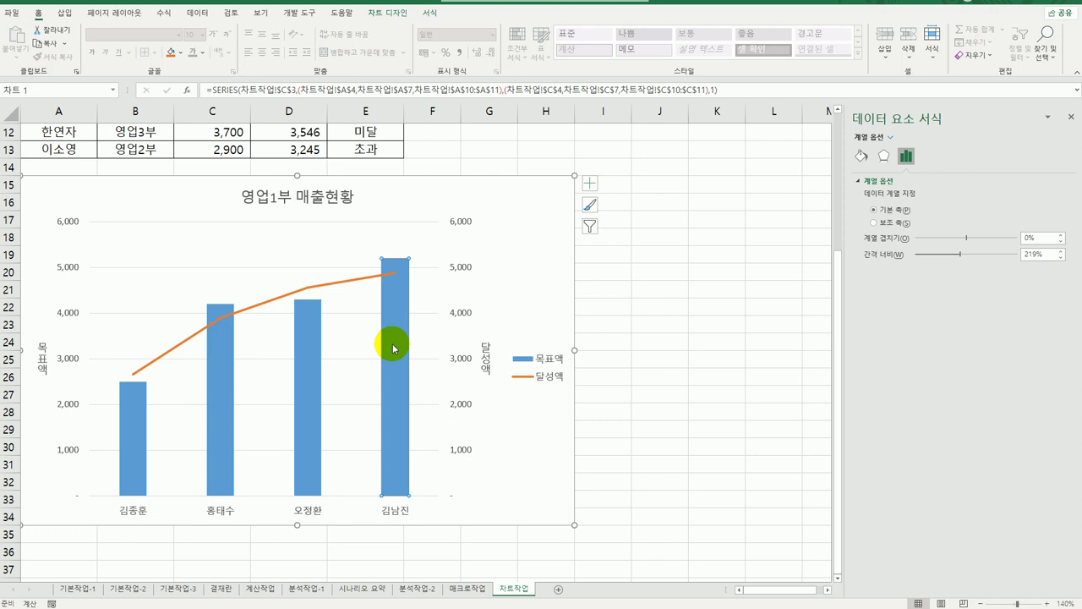
right_click(389, 293)
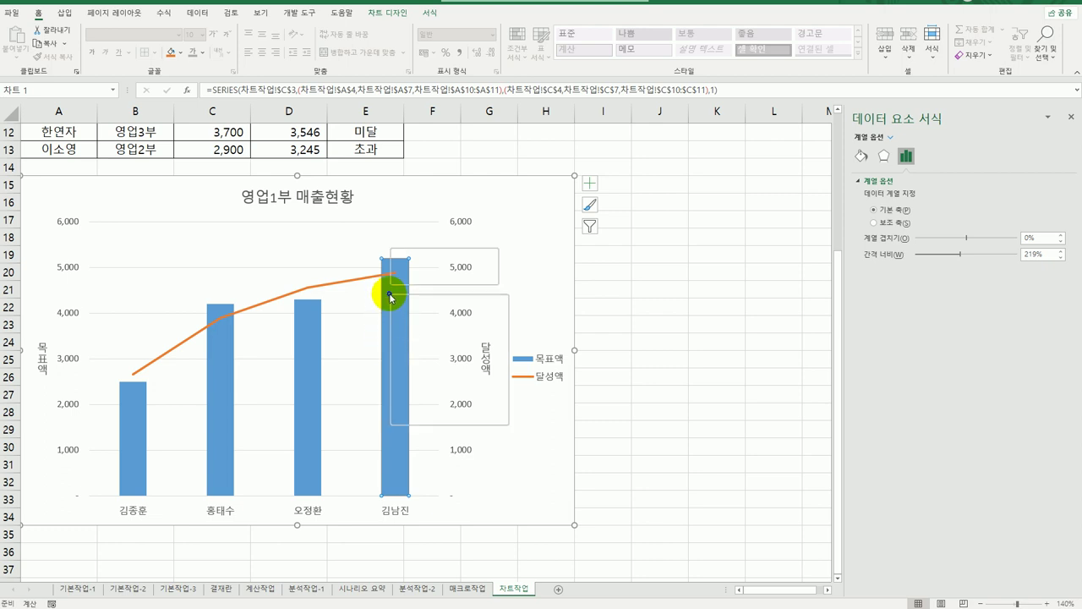
left_click(464, 388)
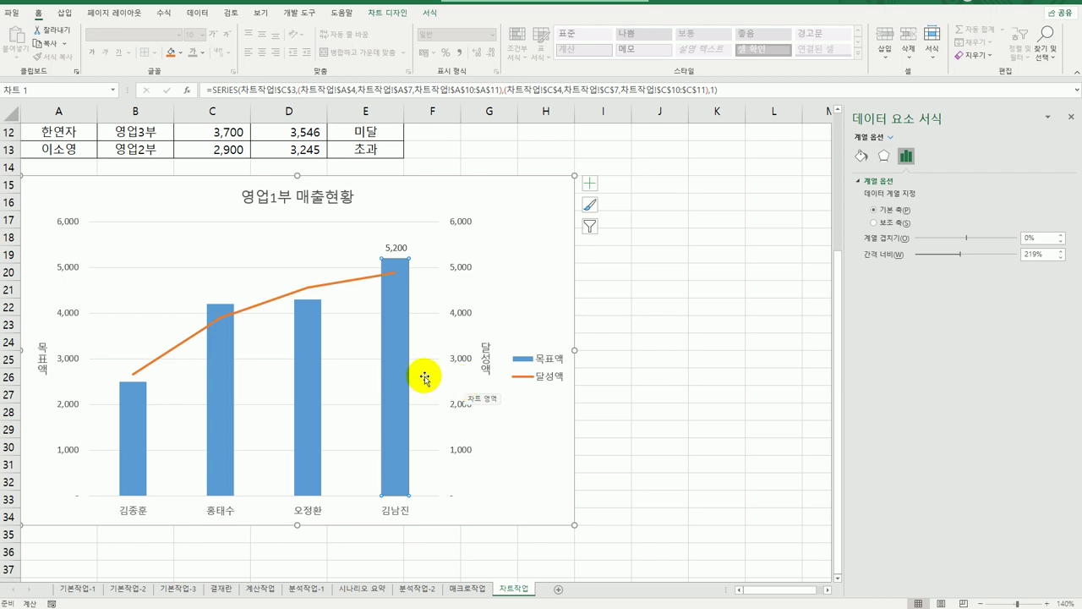
Step: Position the legend at 아래쪽 and format its text as 돋움체, size 11, italic
left_click(534, 361)
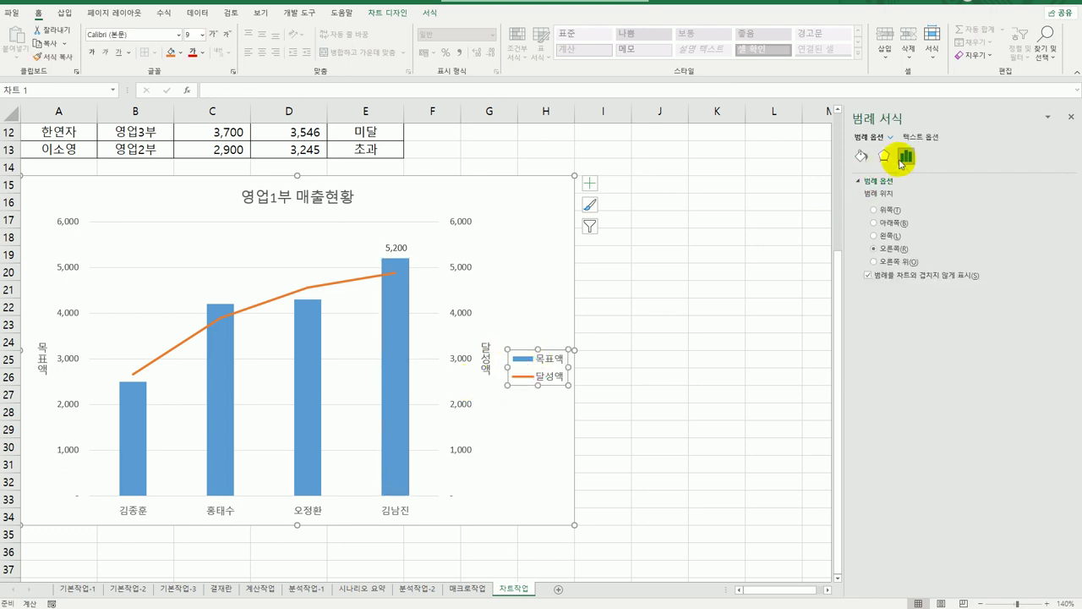
left_click(880, 224)
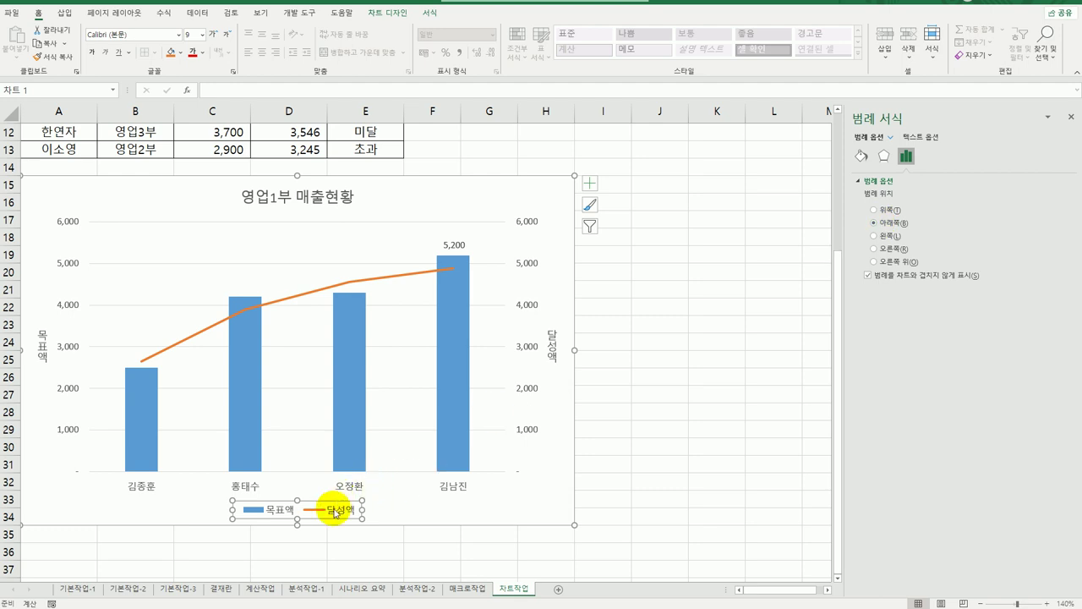
left_click(178, 35)
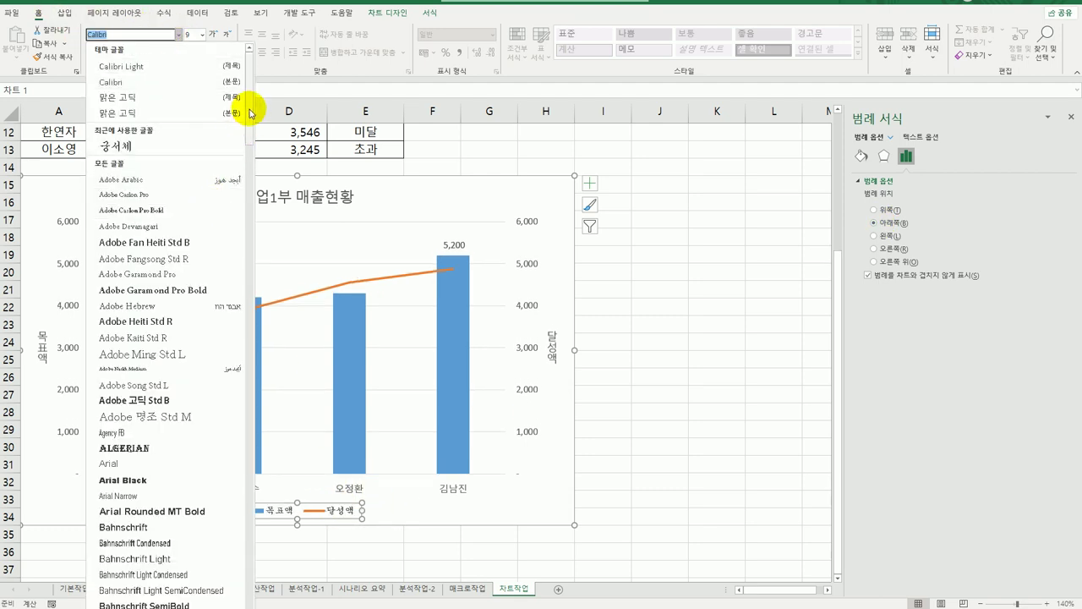
left_click_drag(249, 107, 249, 608)
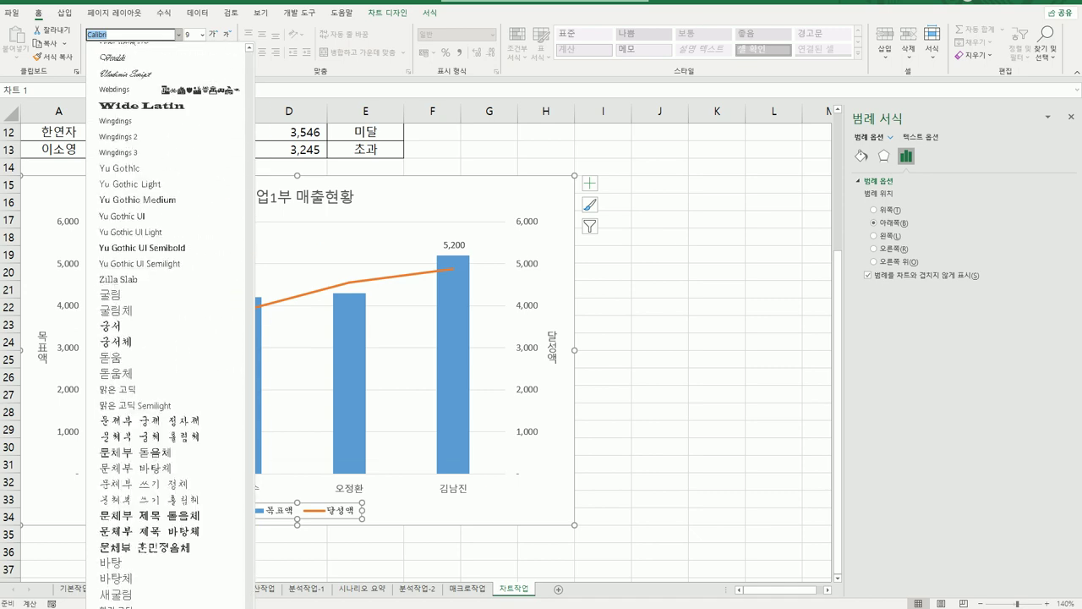
left_click(178, 373)
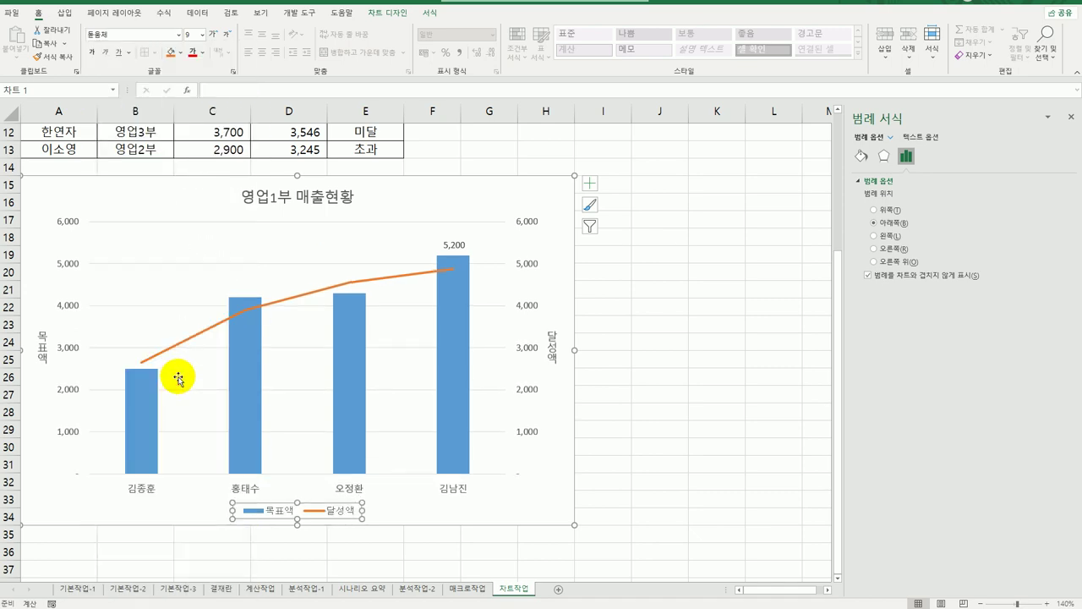
left_click(202, 35)
left_click(196, 102)
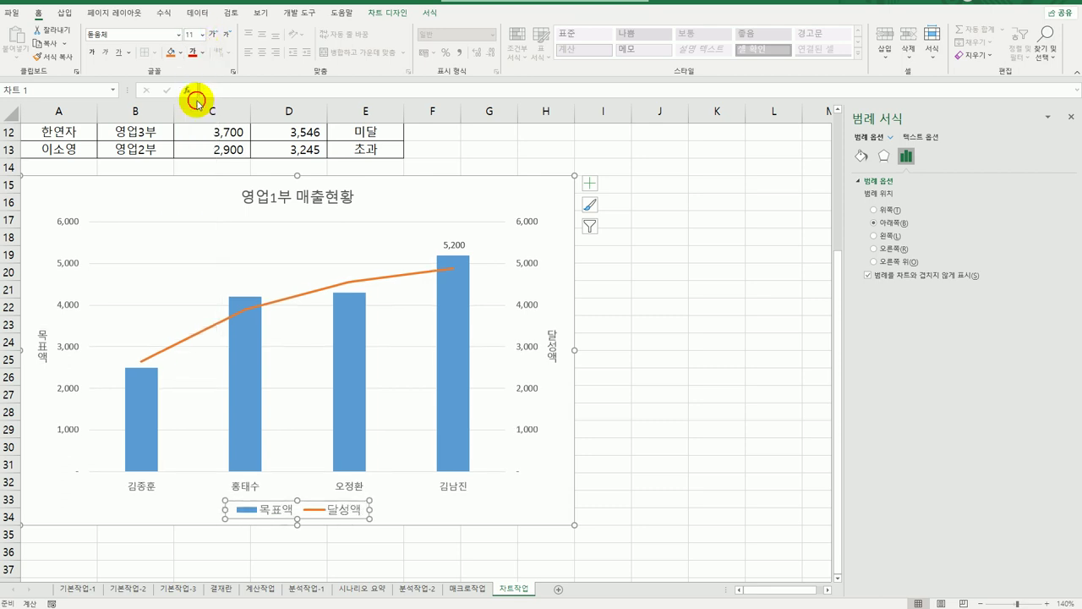
left_click(107, 52)
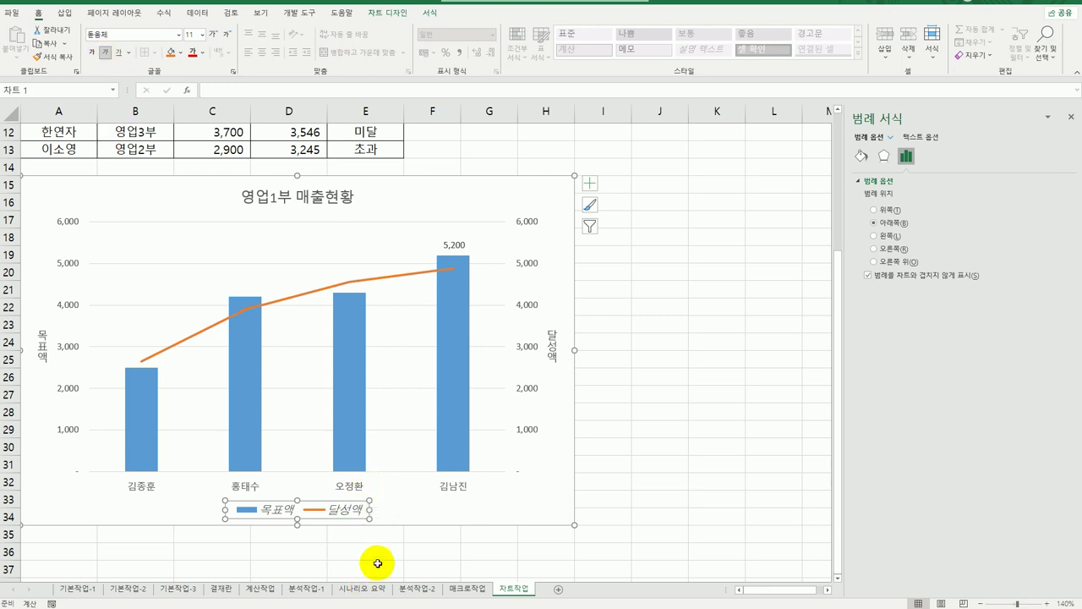
Step: Apply the outer shadow preset 오프셋: 오른쪽 아래 to the legend
left_click(885, 156)
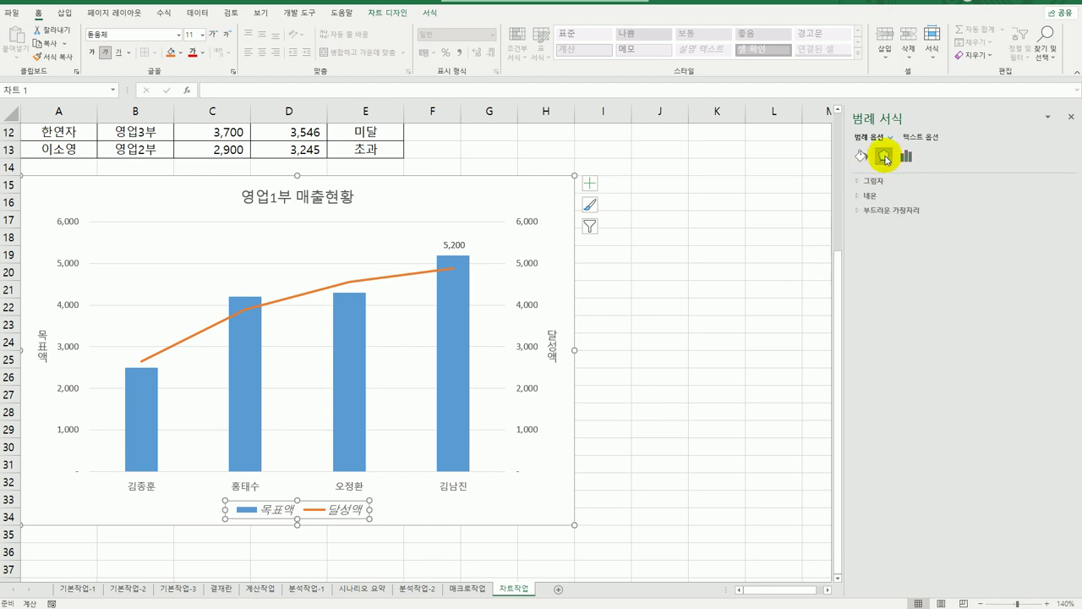
left_click(884, 181)
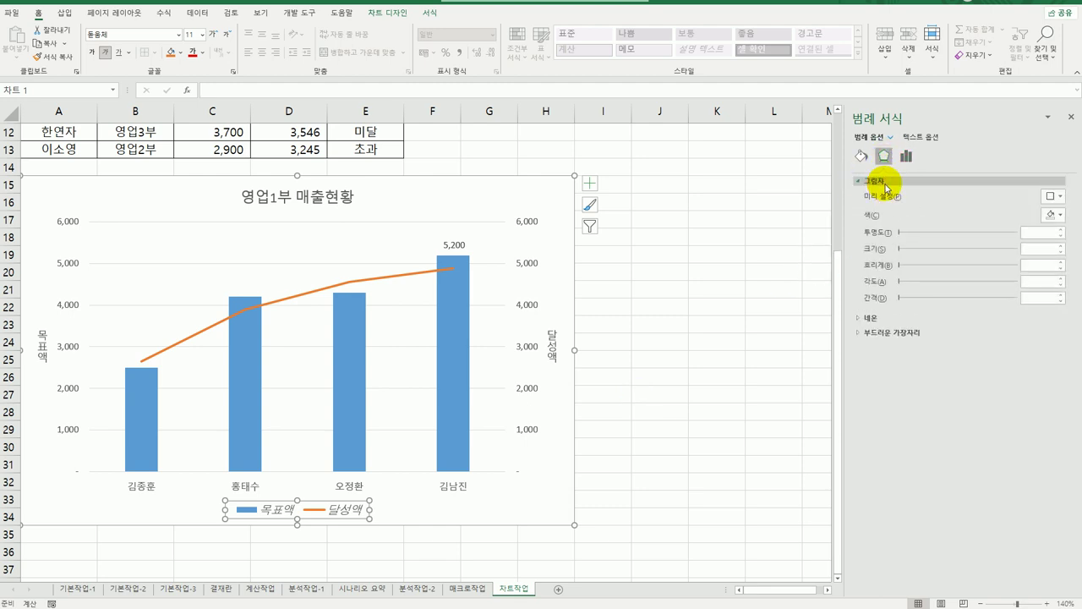
left_click(1054, 197)
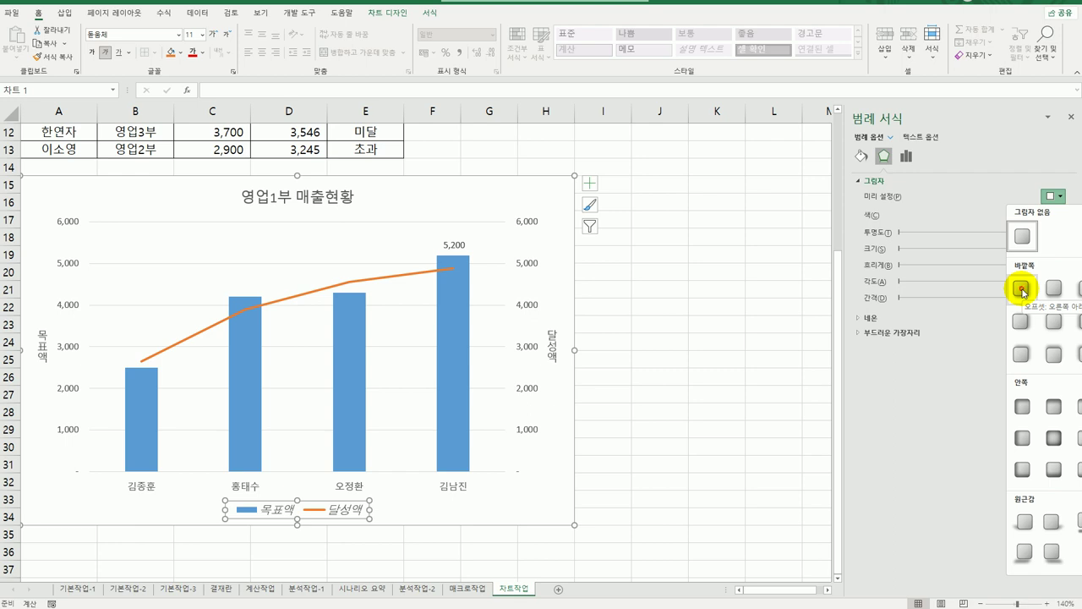
left_click(1022, 289)
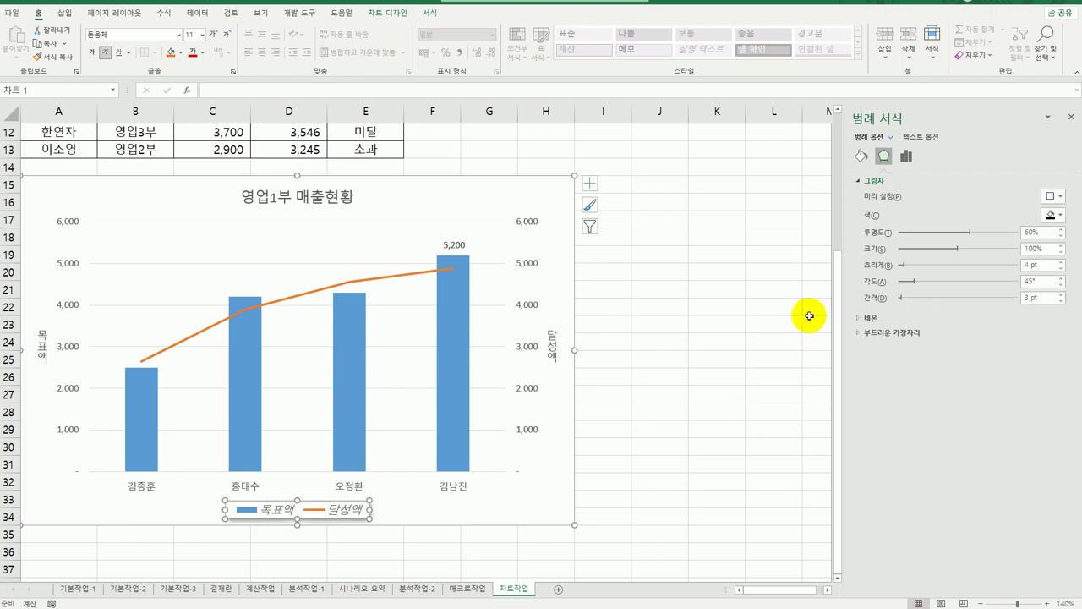
Step: Give the legend a solid white fill from the theme colours
left_click(862, 157)
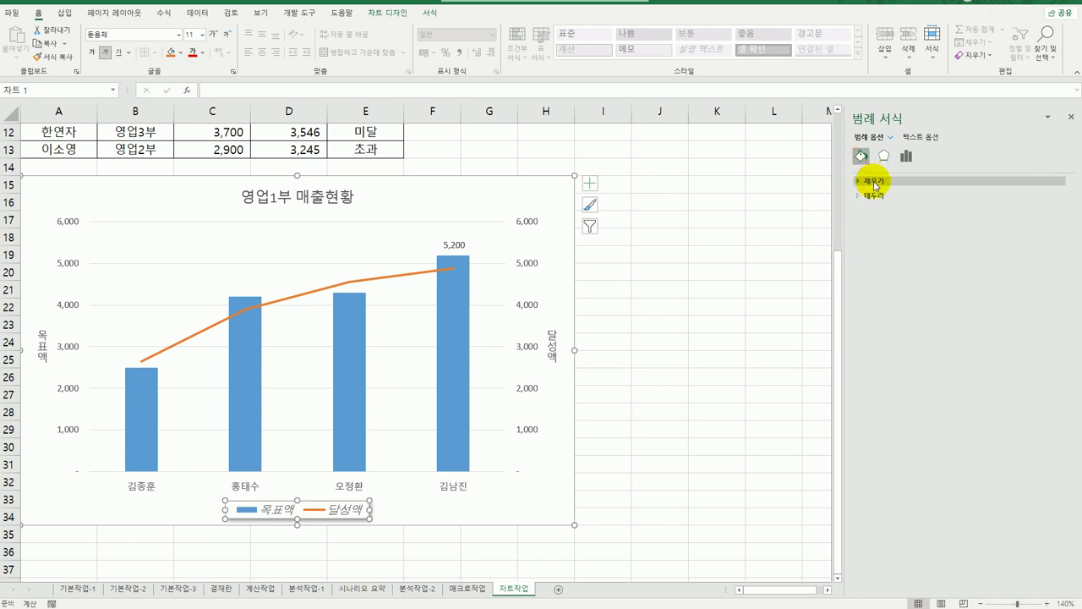
left_click(875, 181)
left_click(894, 210)
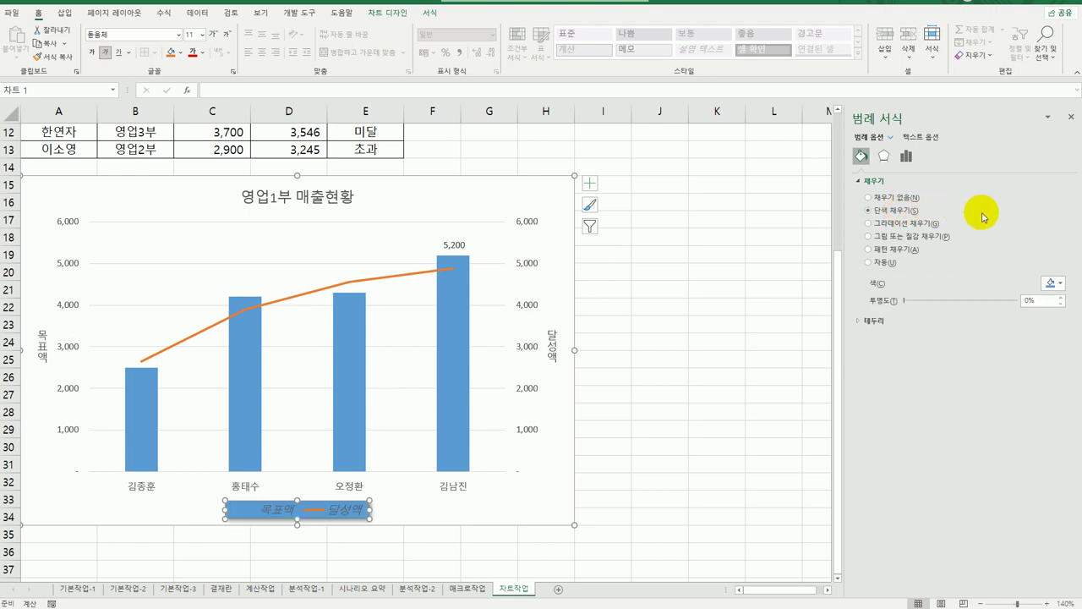
left_click(1053, 283)
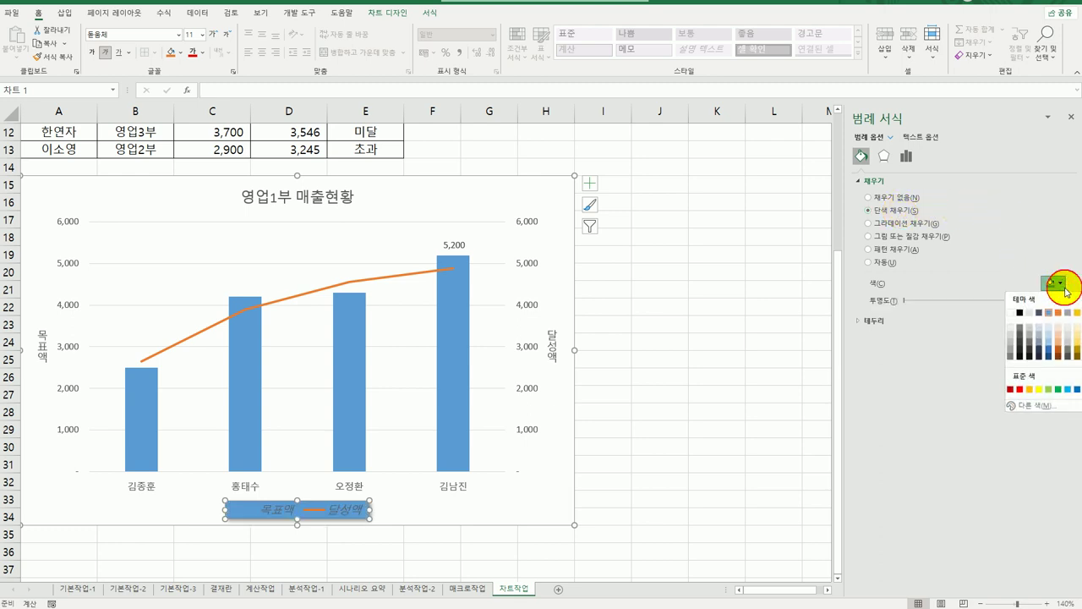
left_click(1012, 313)
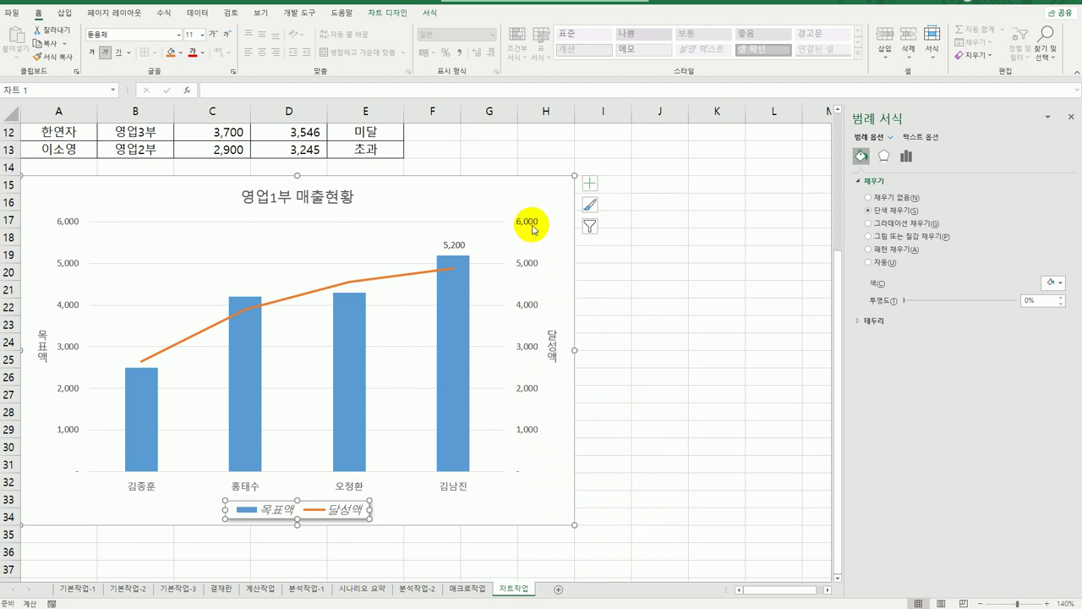
Step: Give the chart area's border rounded corners (둥근 모서리)
left_click(547, 190)
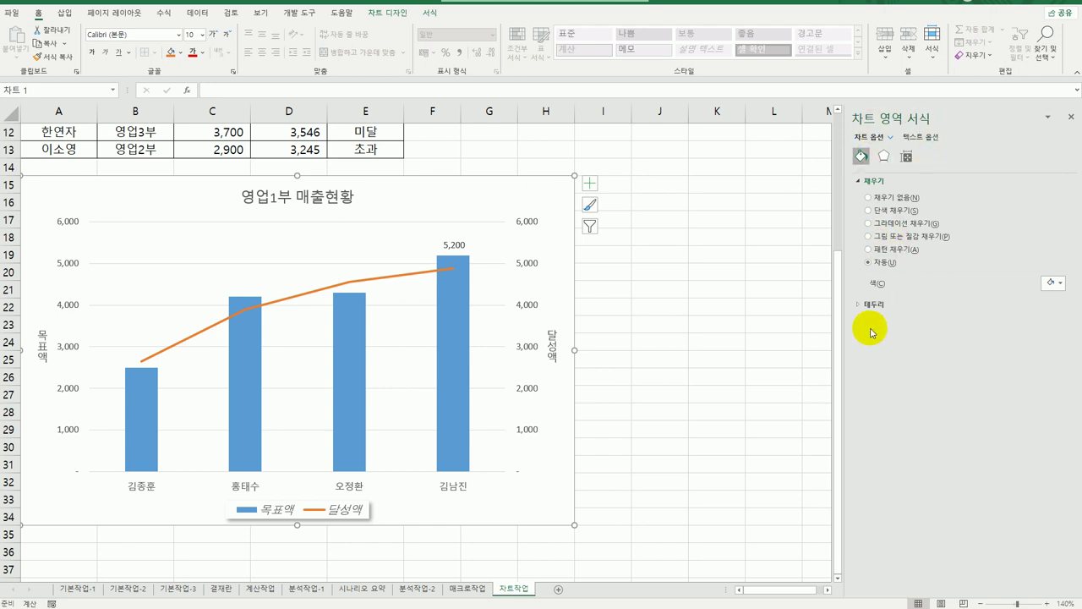
left_click(878, 304)
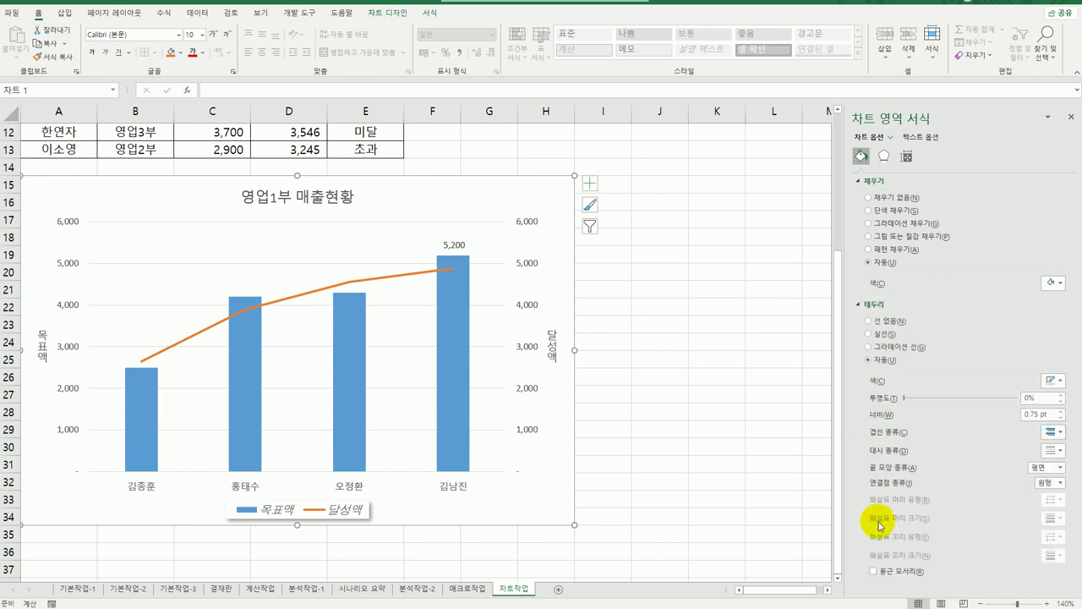
left_click(880, 573)
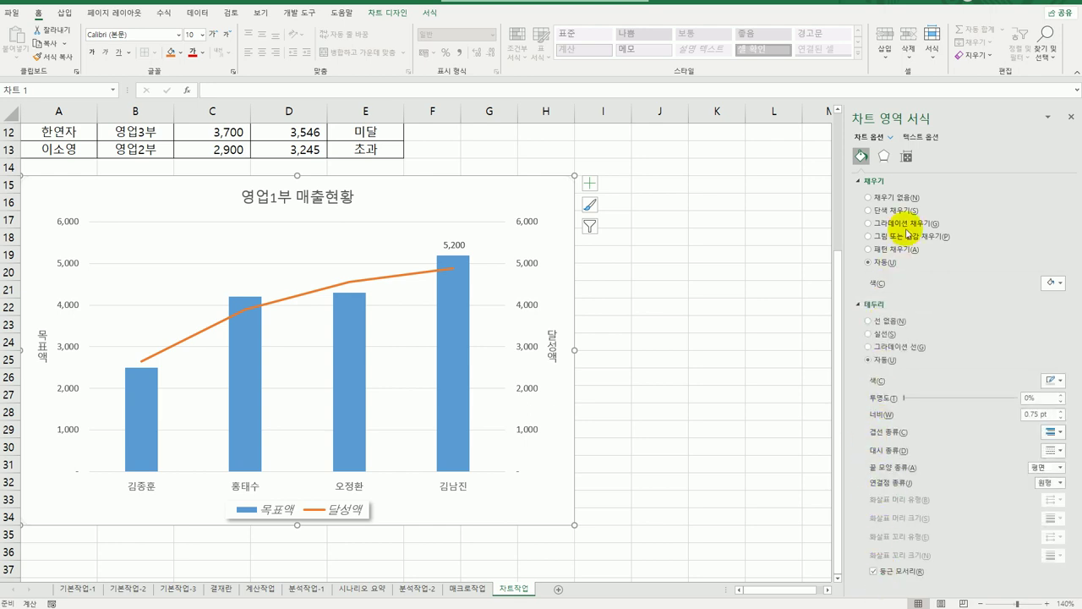
Step: Apply the outer shadow preset 오프셋: 오른쪽 아래 to the chart area and deselect the chart
left_click(884, 158)
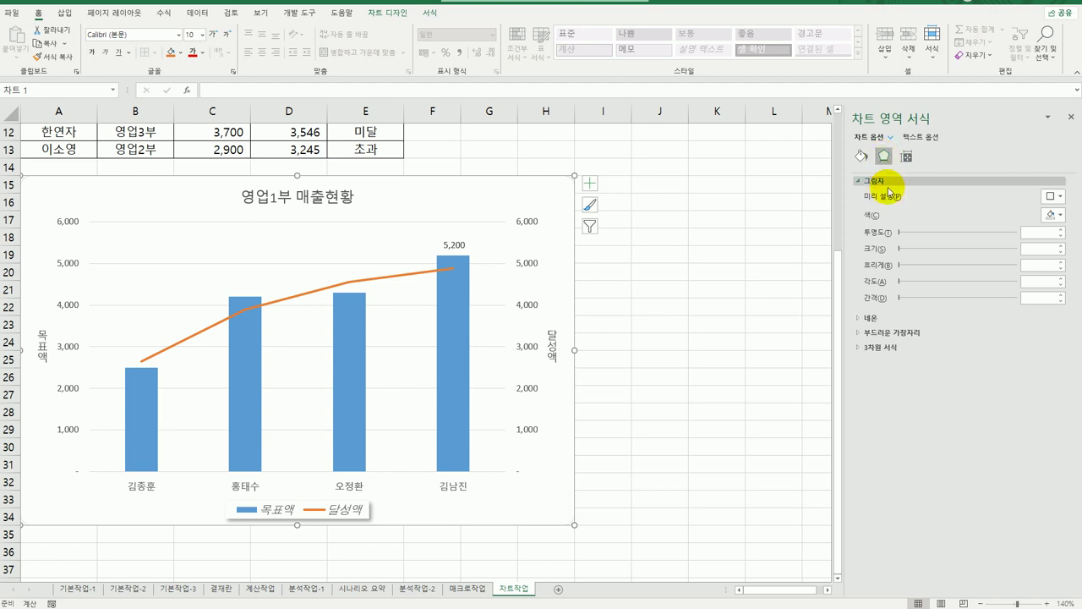
left_click(1061, 197)
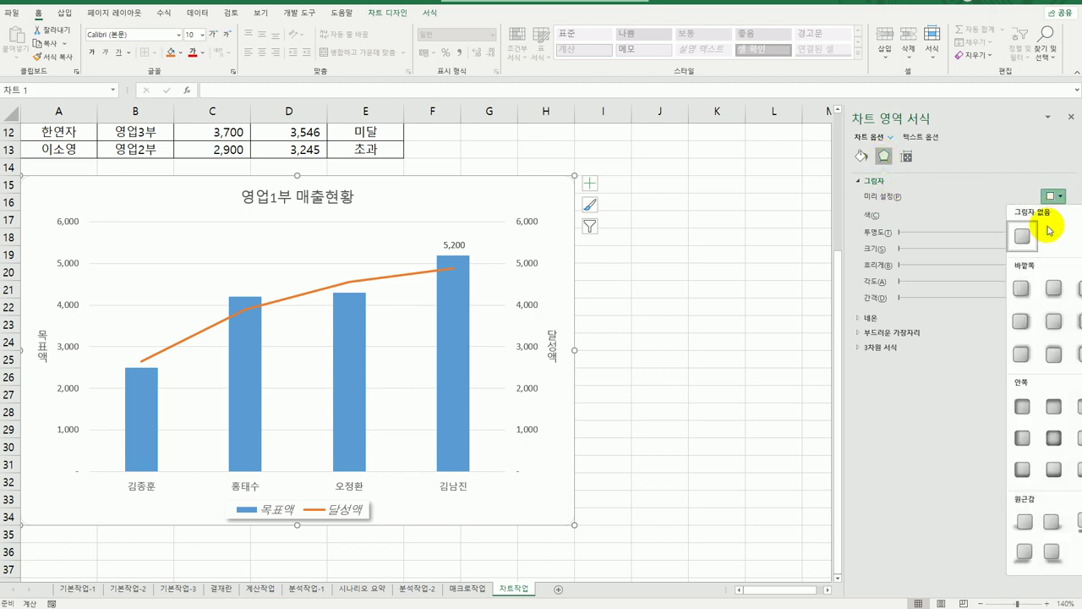
left_click(1021, 288)
left_click(701, 461)
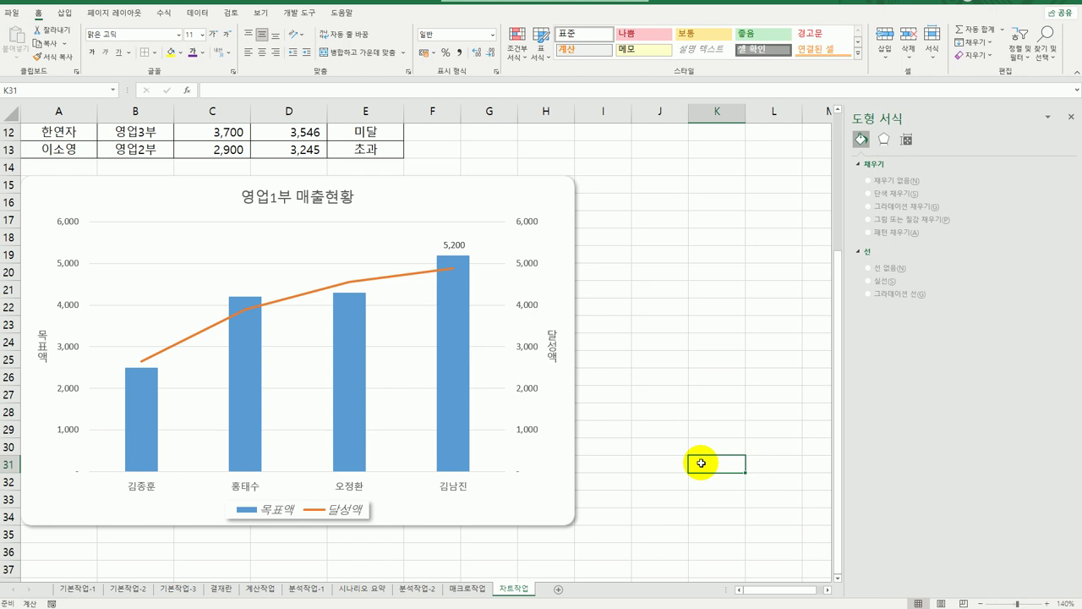
left_click(701, 513)
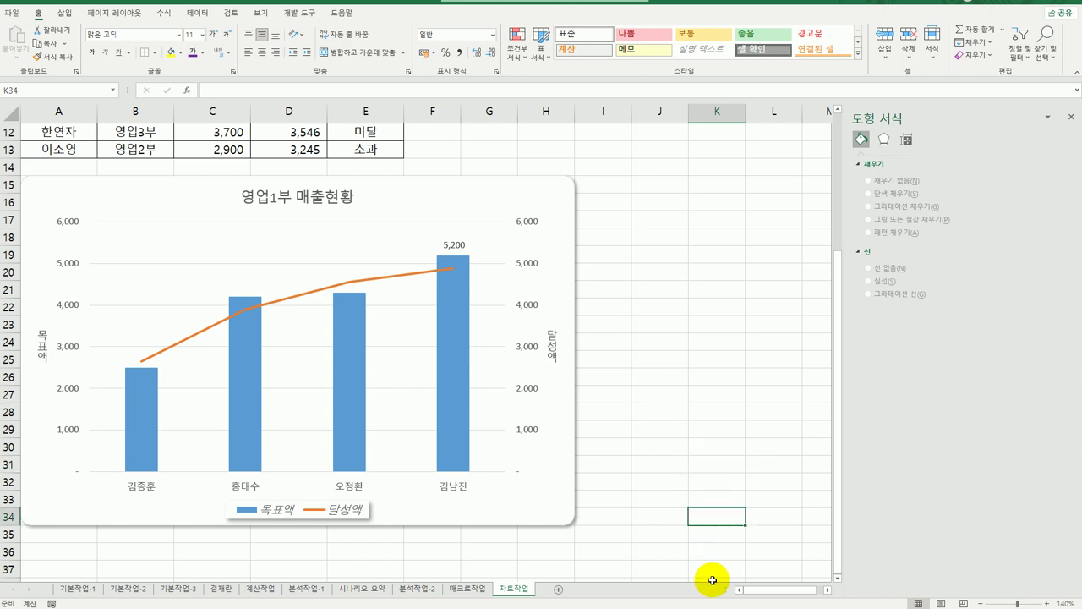
left_click(682, 563)
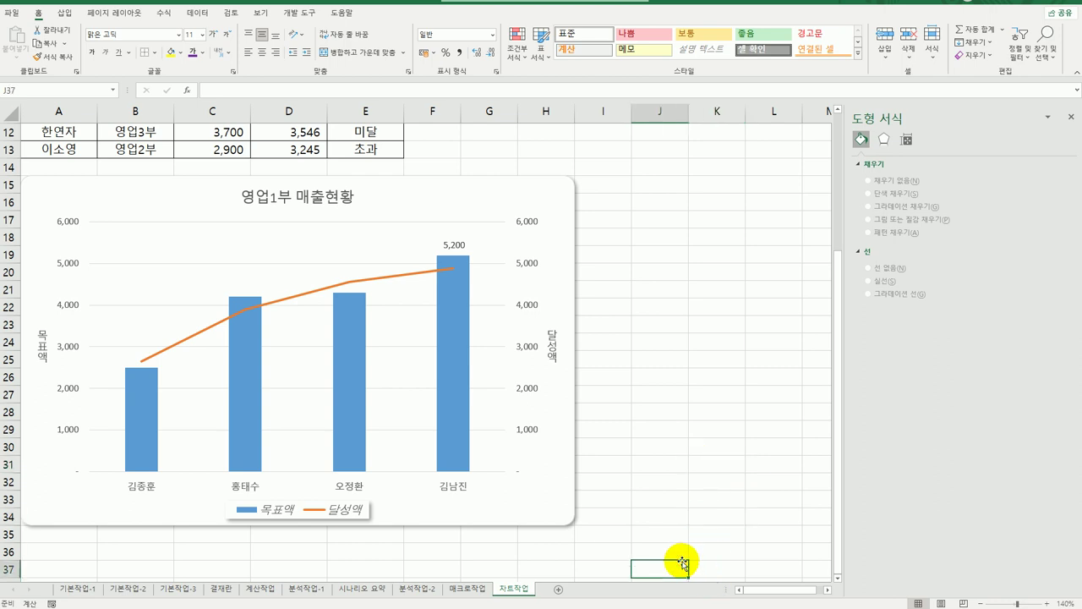